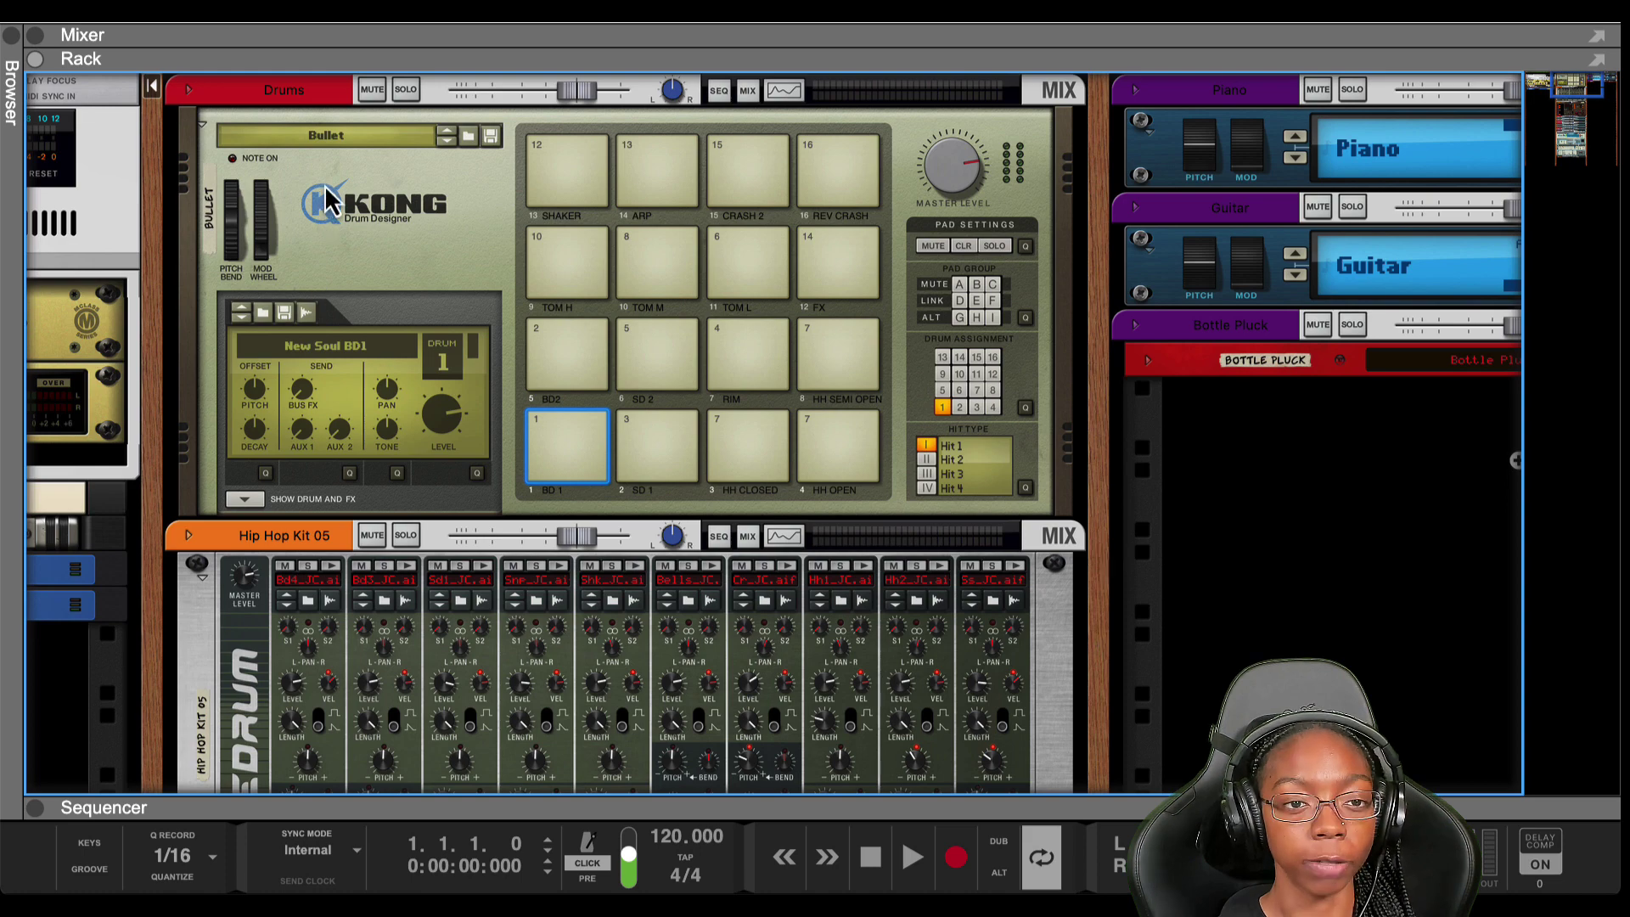
# - Select the Kong drum device and audition its BD 1, SD 1 and HH Closed pads
pyautogui.moveTo(314, 107); pyautogui.dragTo(174, 199)
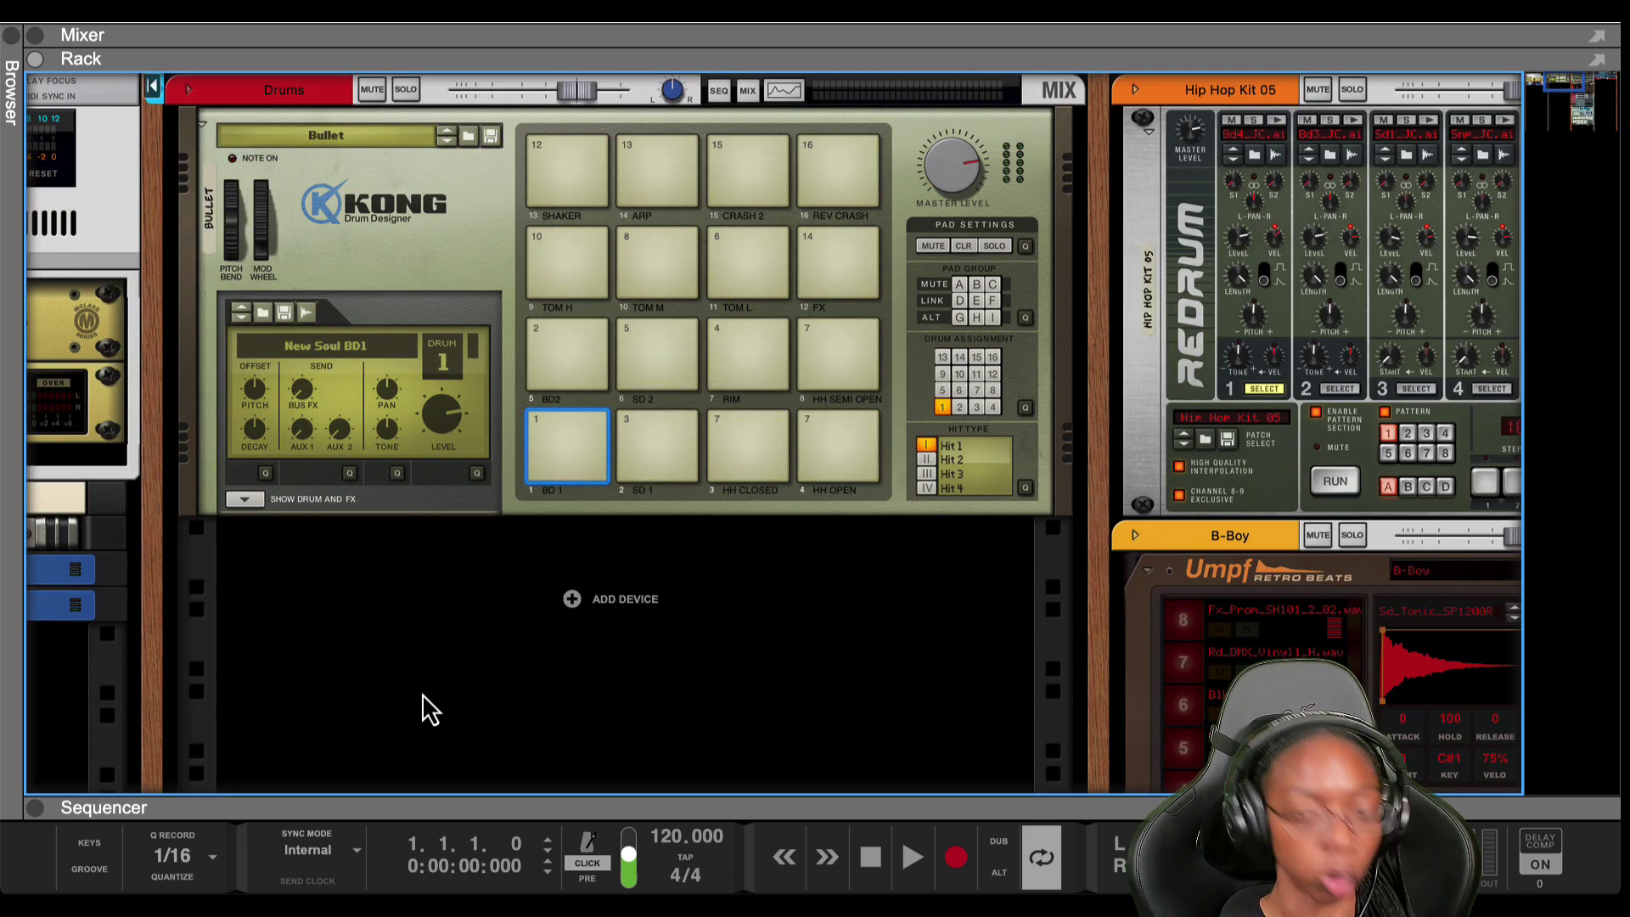
pyautogui.click(432, 287)
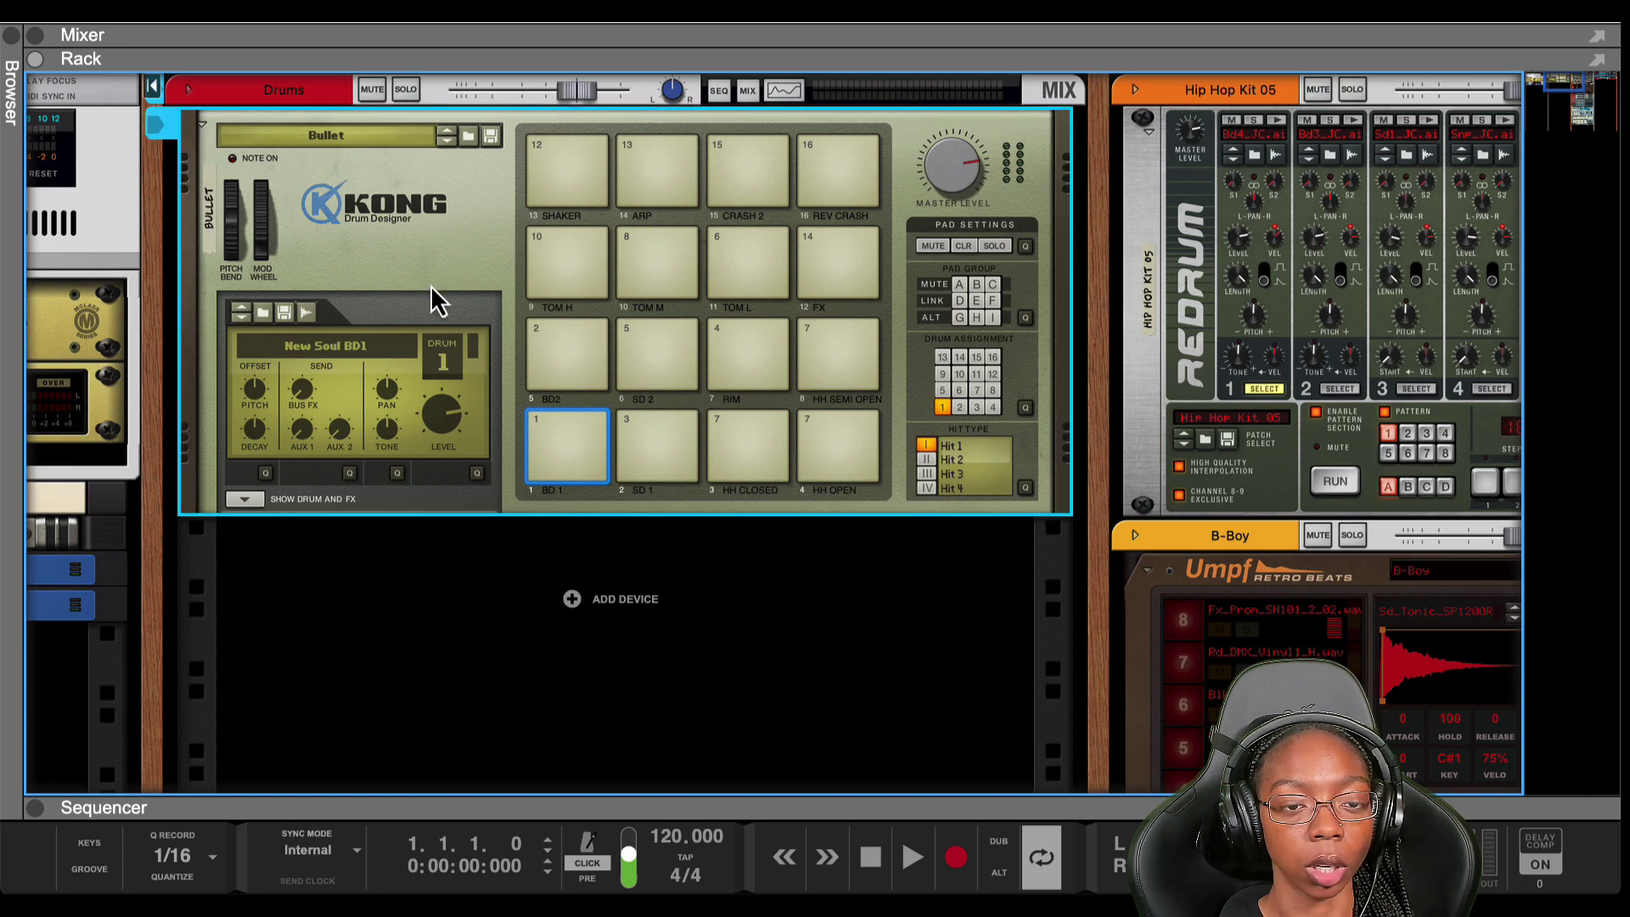
pyautogui.click(600, 437)
pyautogui.click(662, 443)
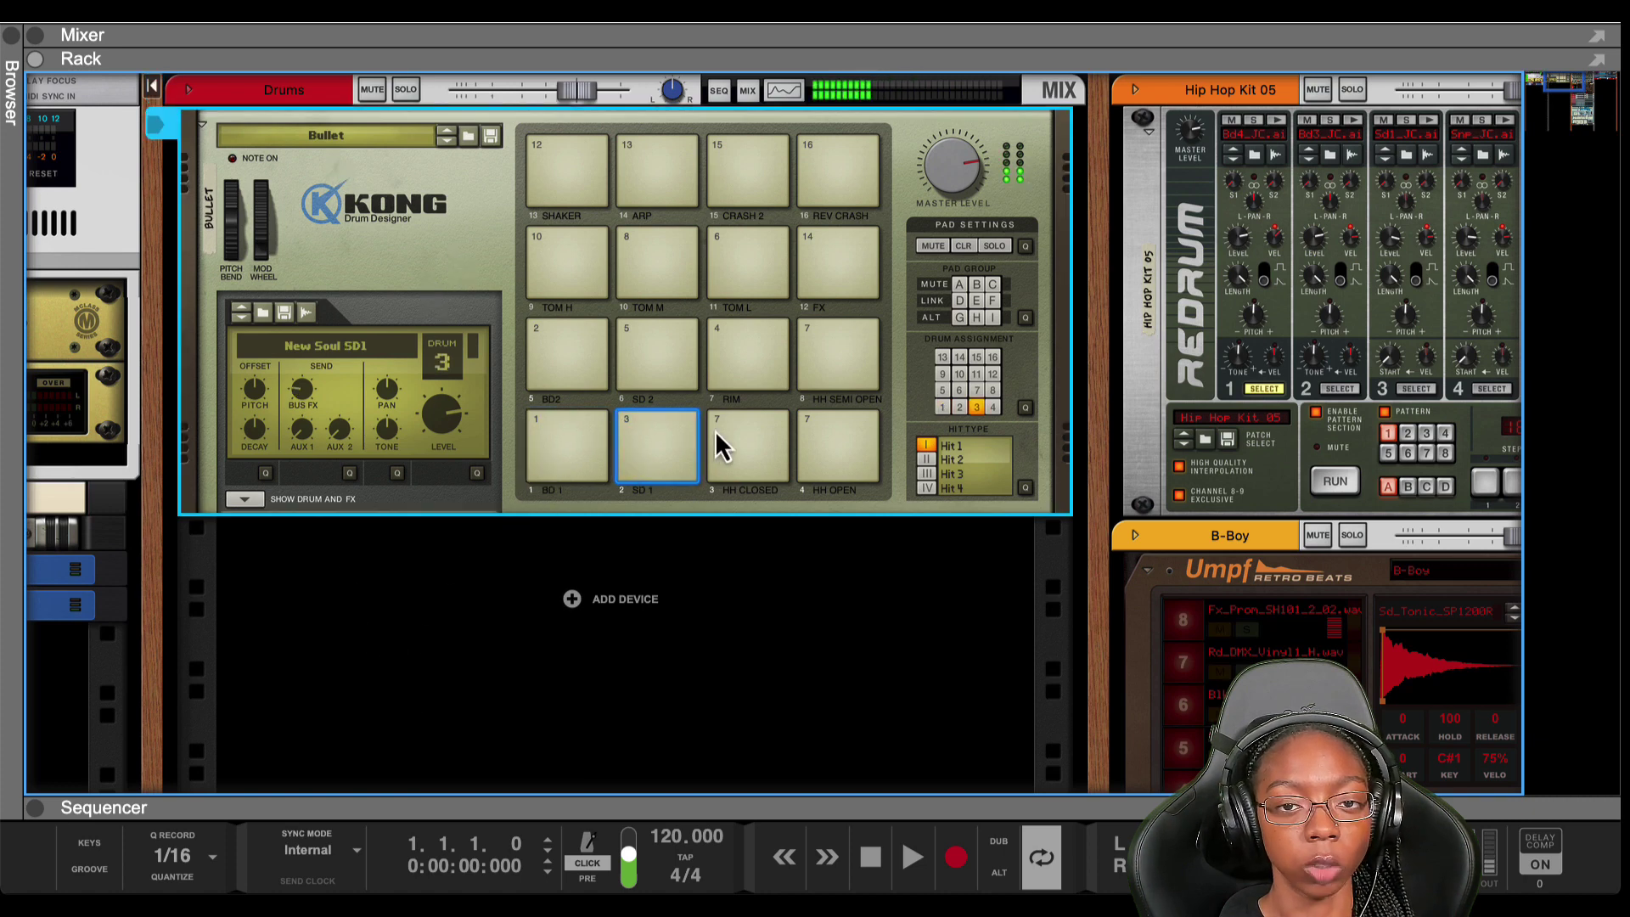
pyautogui.click(733, 472)
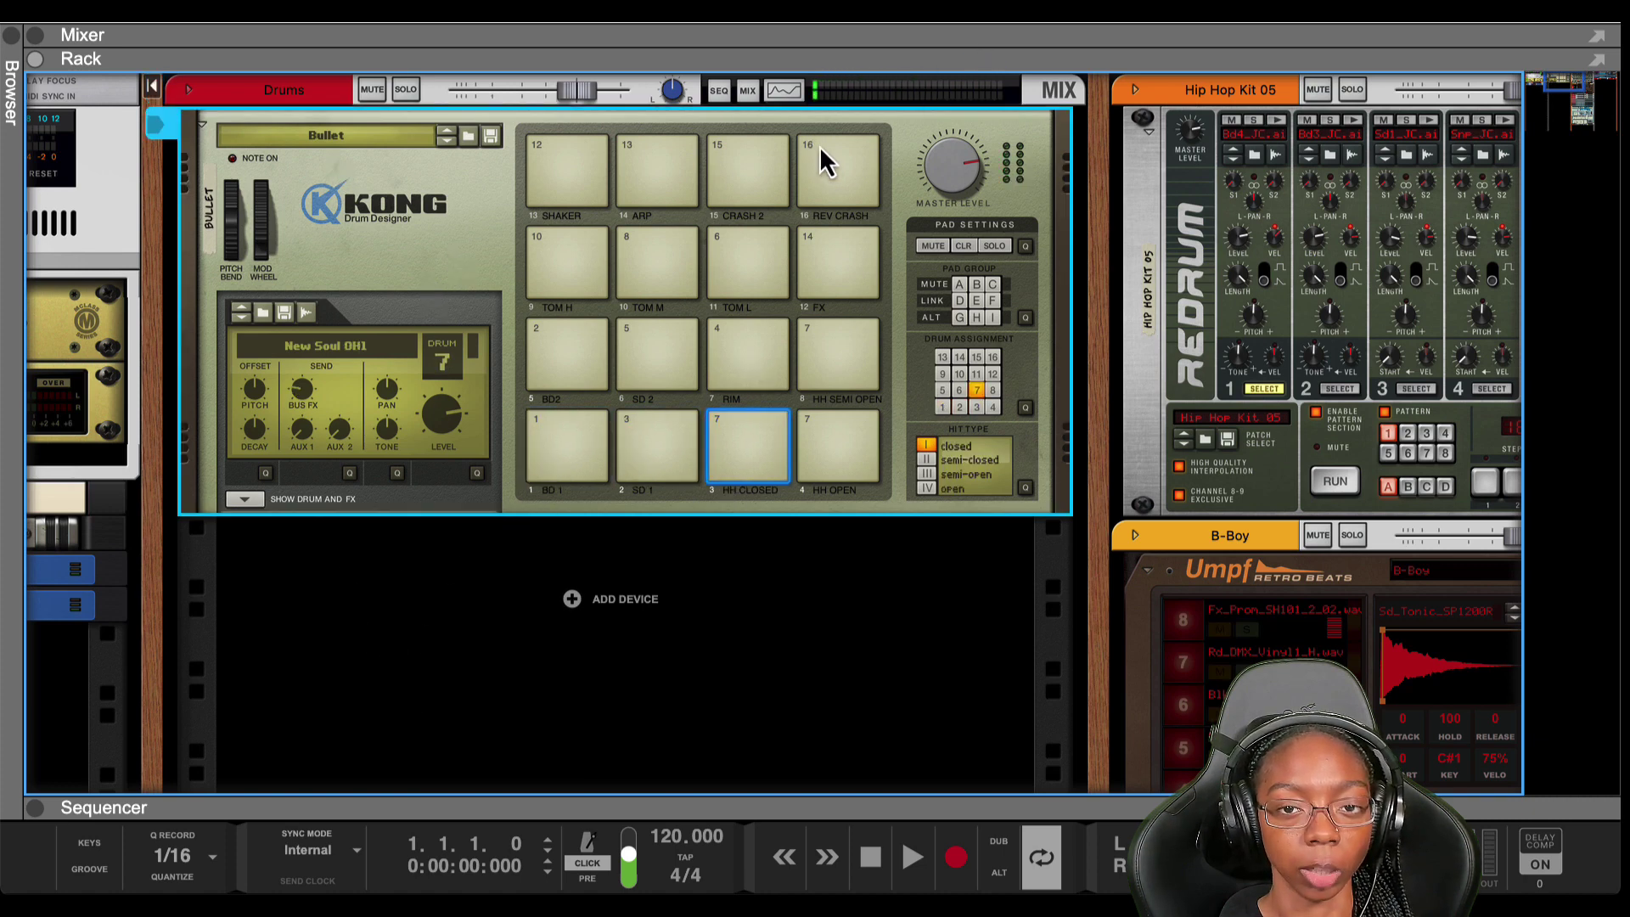
pyautogui.click(434, 552)
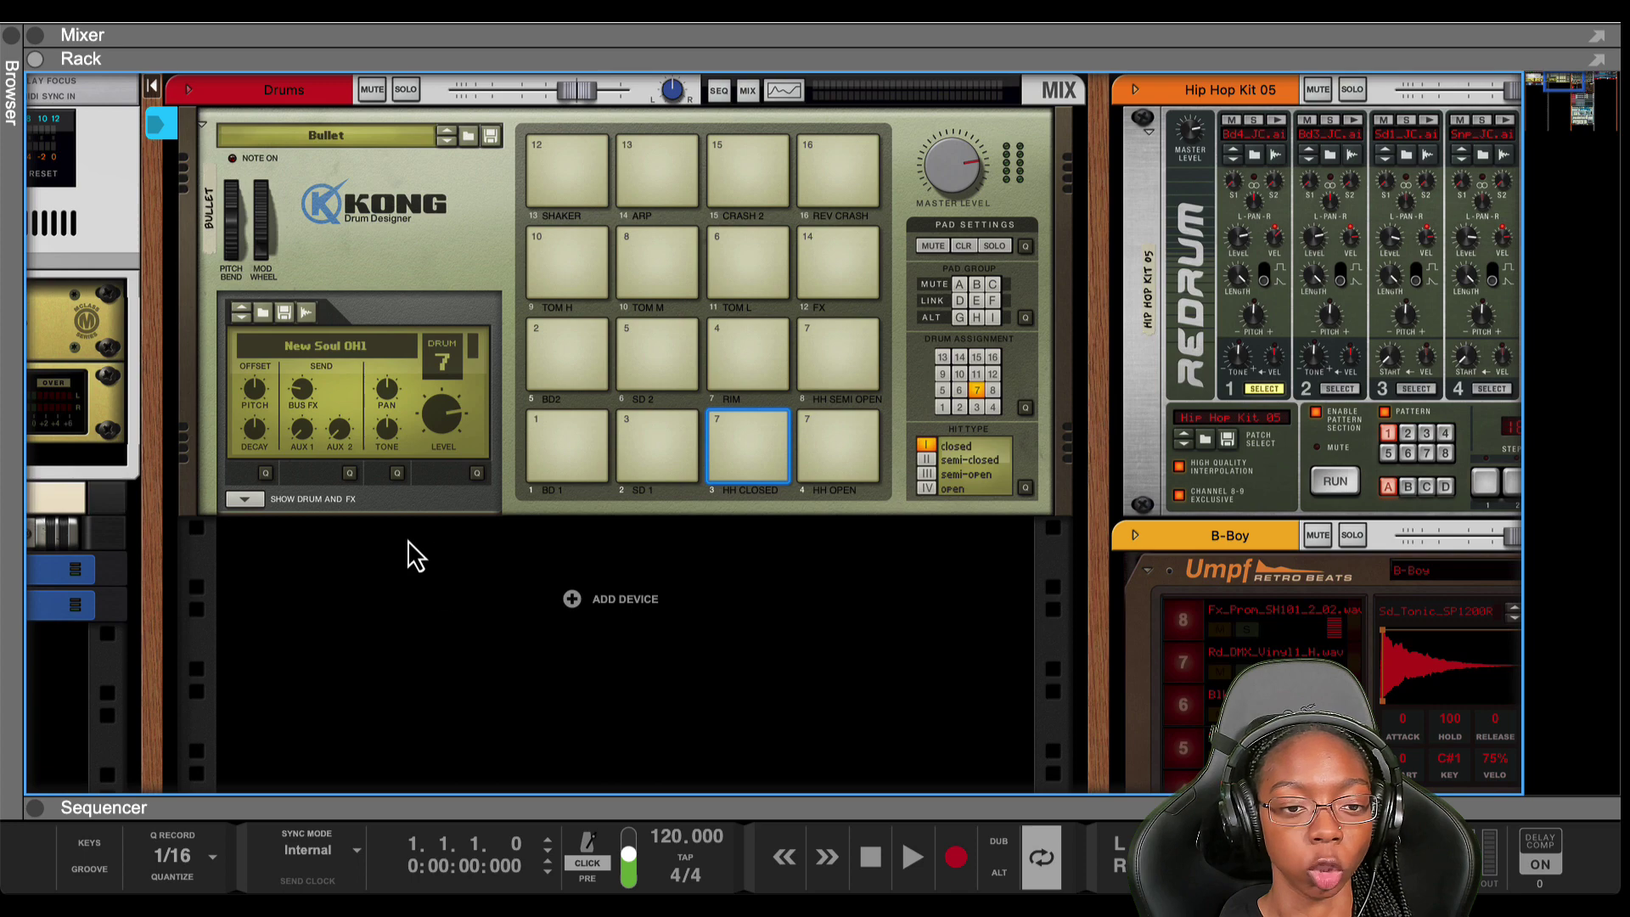
# - Inspect Kong's drum and FX section and the device's rear connections, then collapse the section and return to the front
pyautogui.click(251, 499)
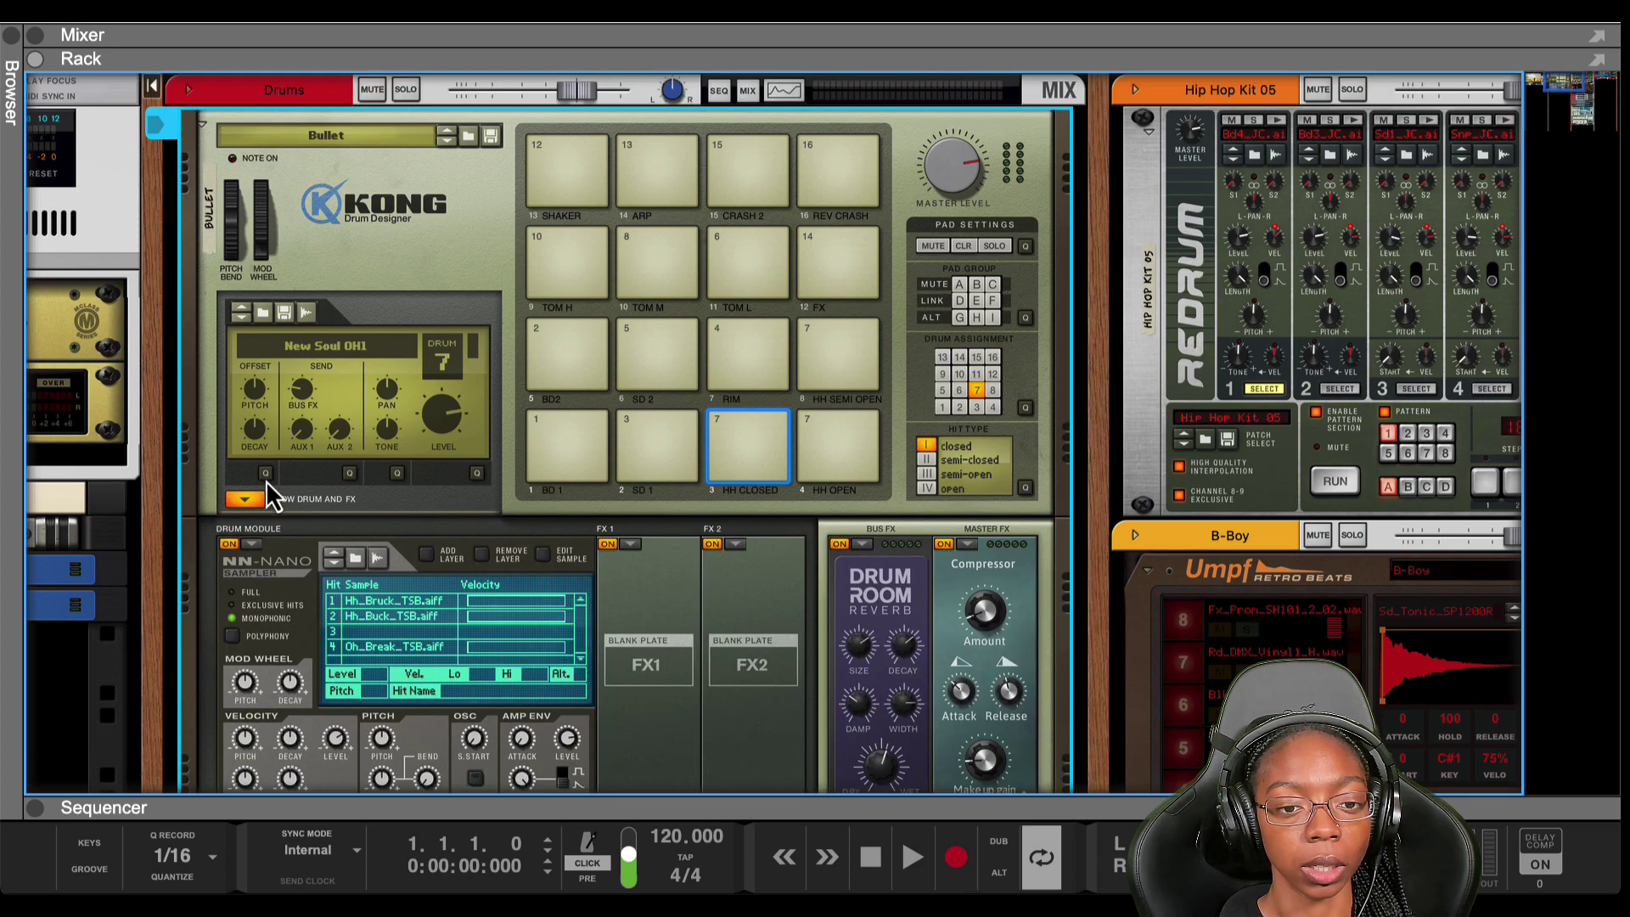
pyautogui.press('Tab')
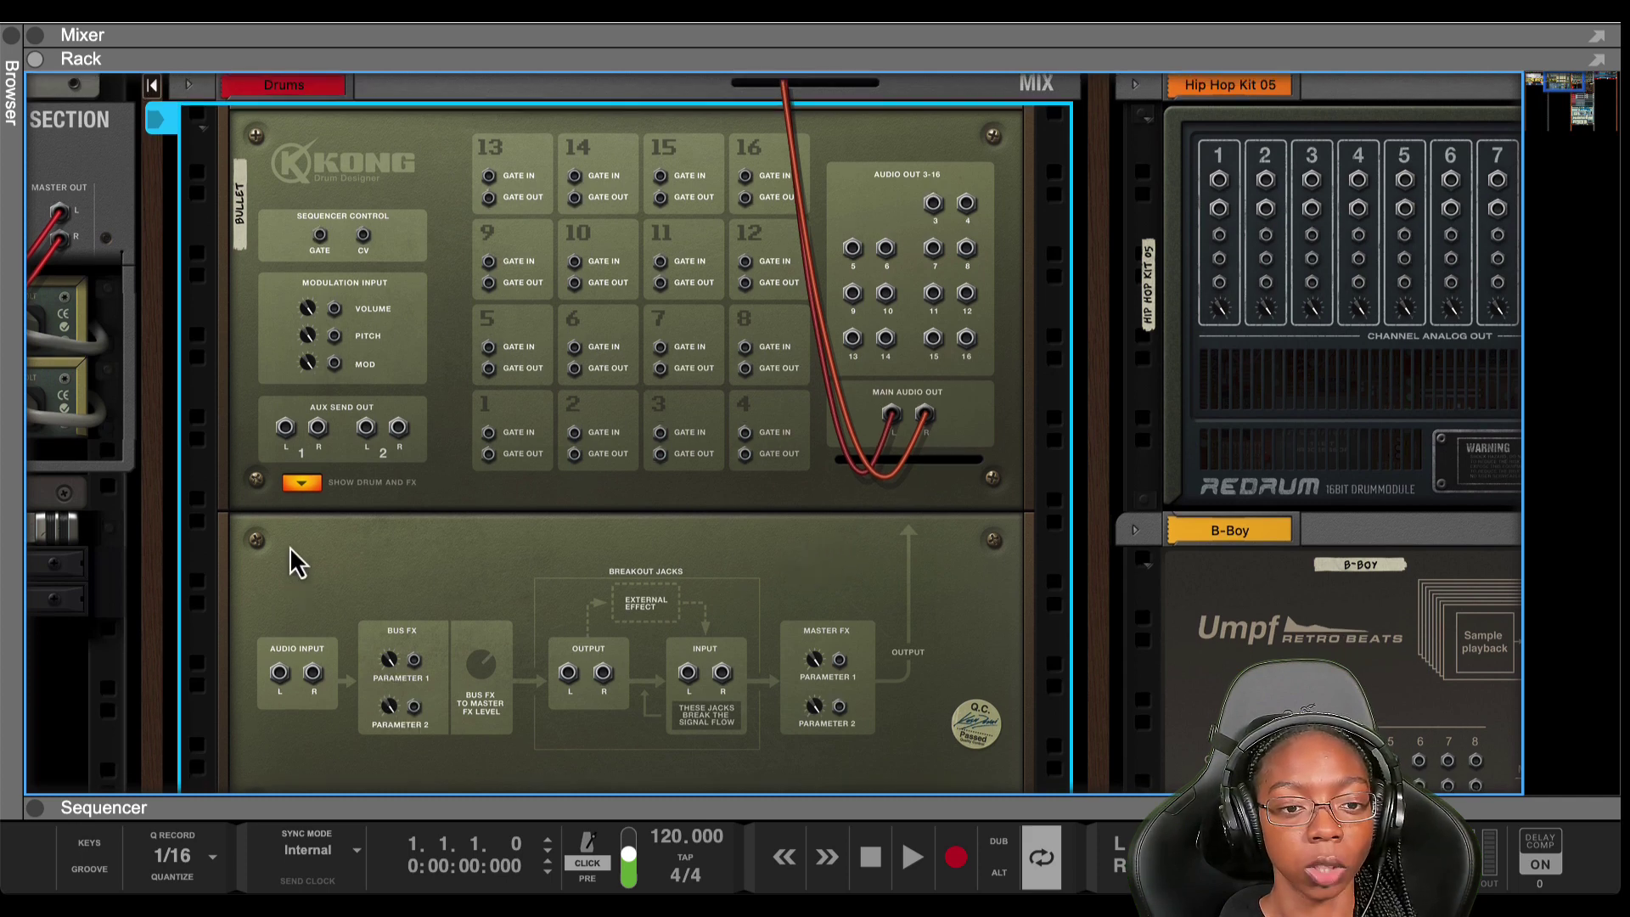
pyautogui.click(299, 484)
pyautogui.rightClick(501, 614)
pyautogui.click(474, 611)
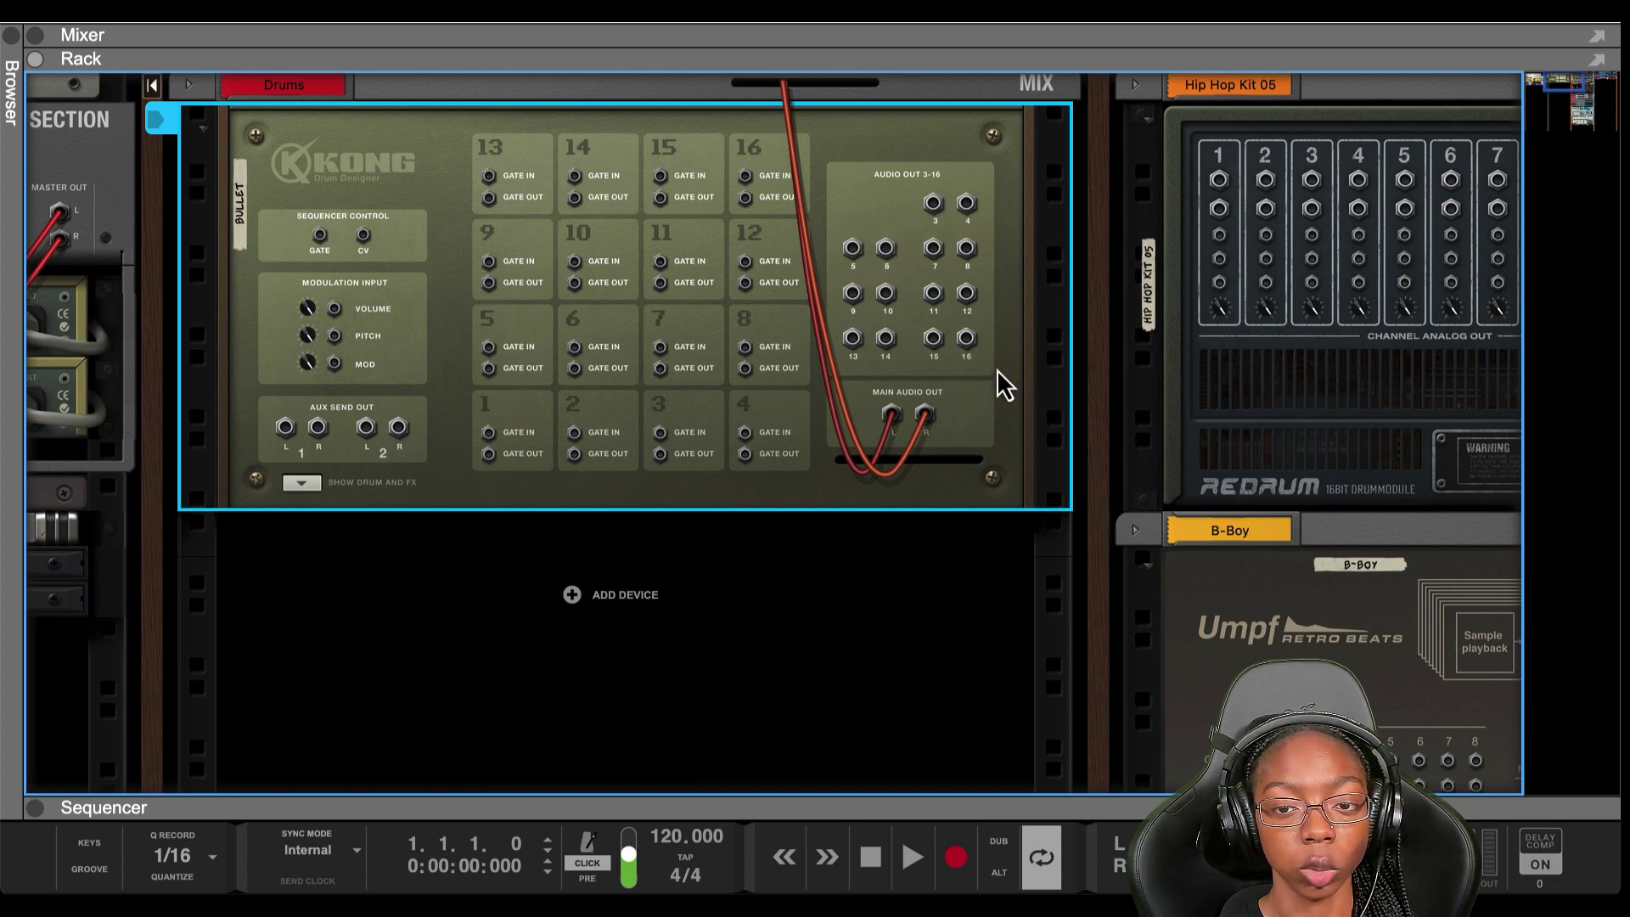
pyautogui.press('Tab')
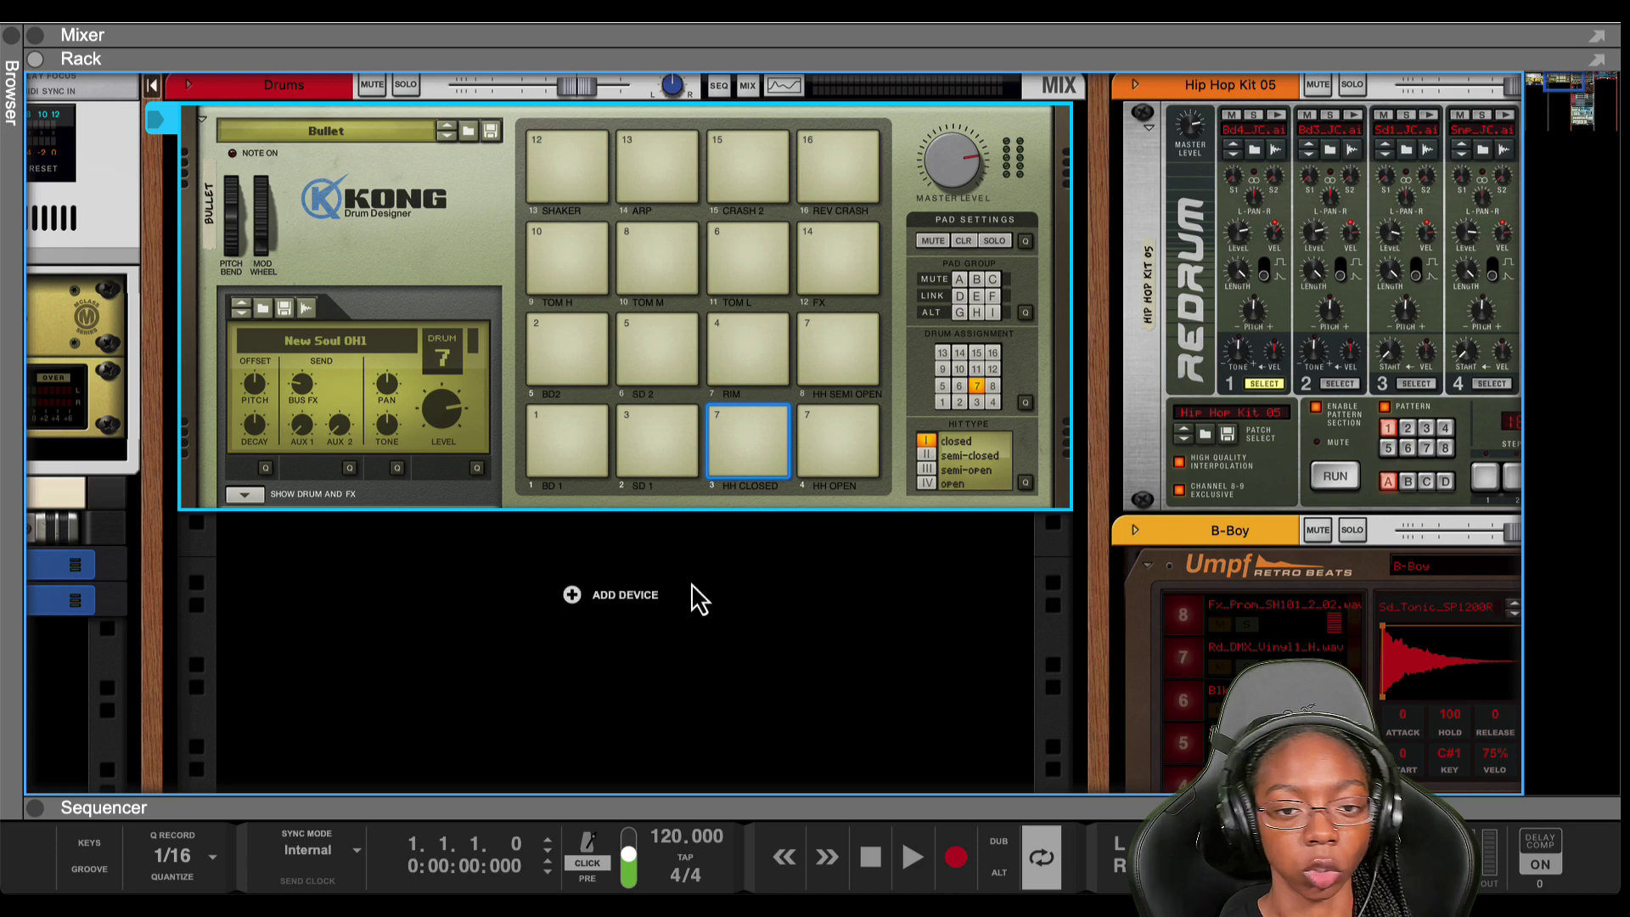
# - Disconnect Kong's main audio outputs at the rear of the rack and delete its Drums mix channel
pyautogui.press('Tab')
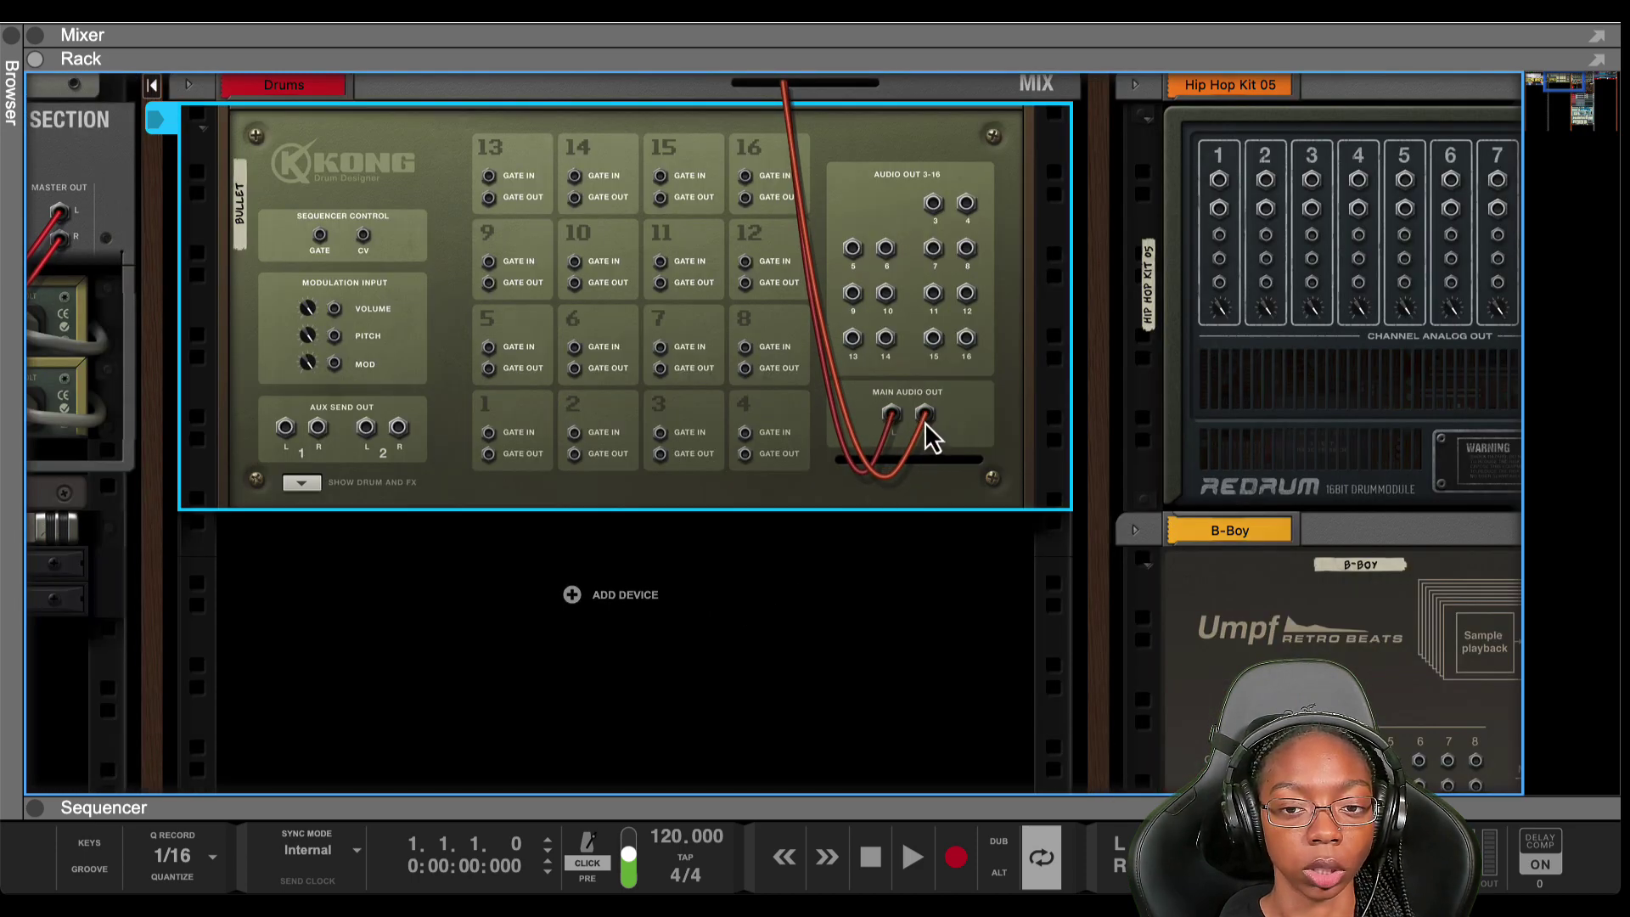
pyautogui.moveTo(889, 421); pyautogui.dragTo(750, 249)
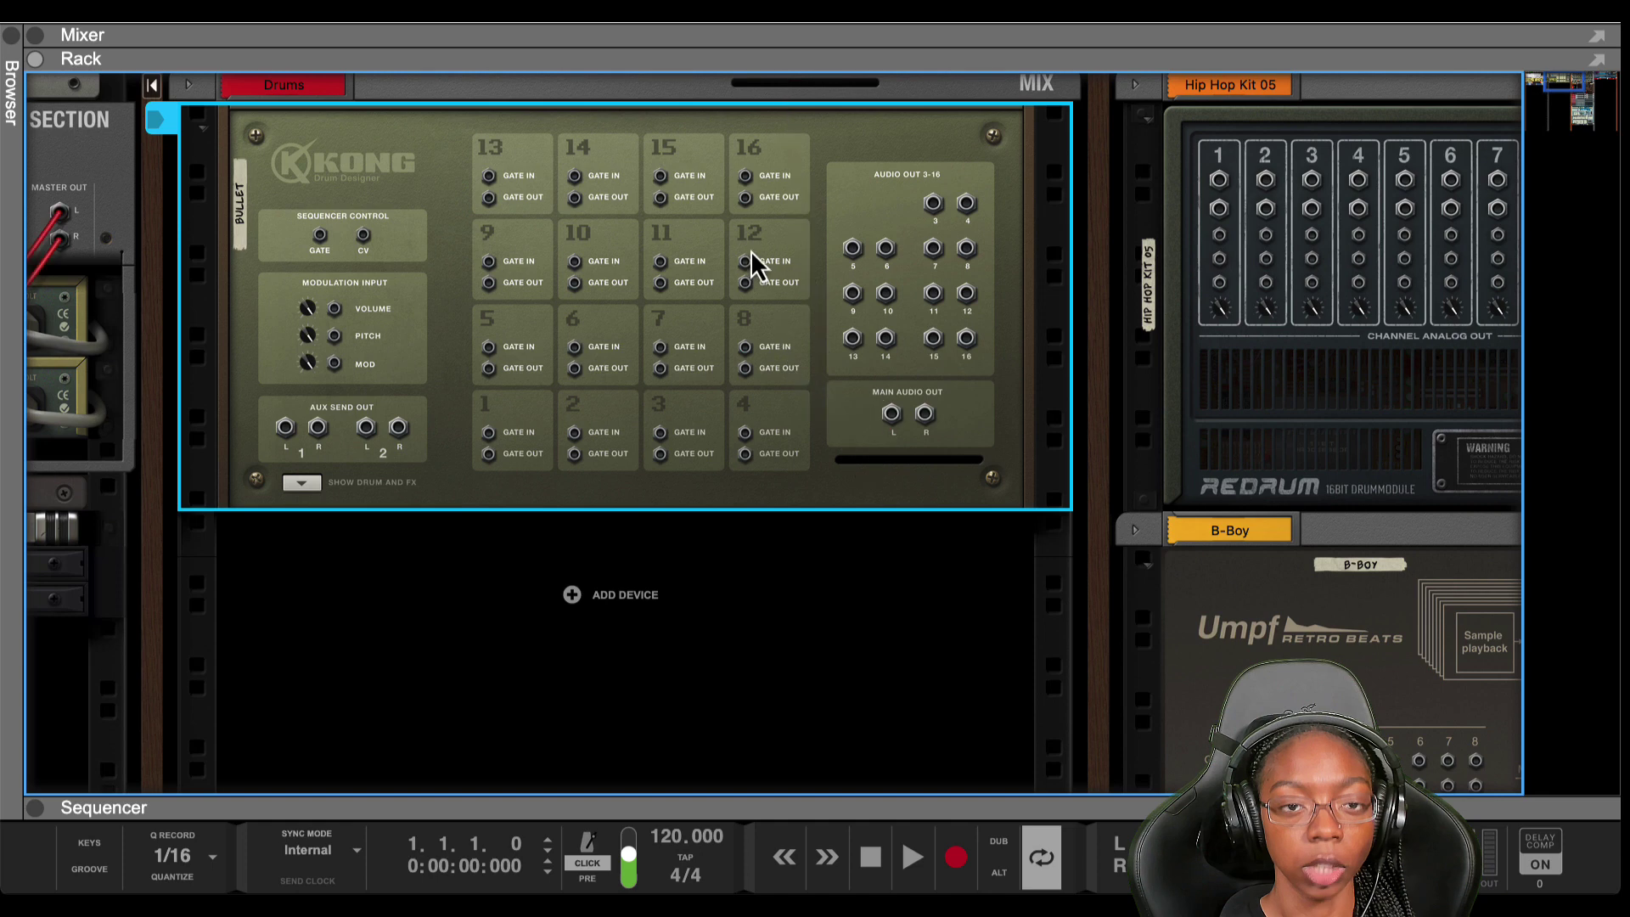
pyautogui.click(652, 89)
pyautogui.hotkey('ctrl', 'shift', 'j')
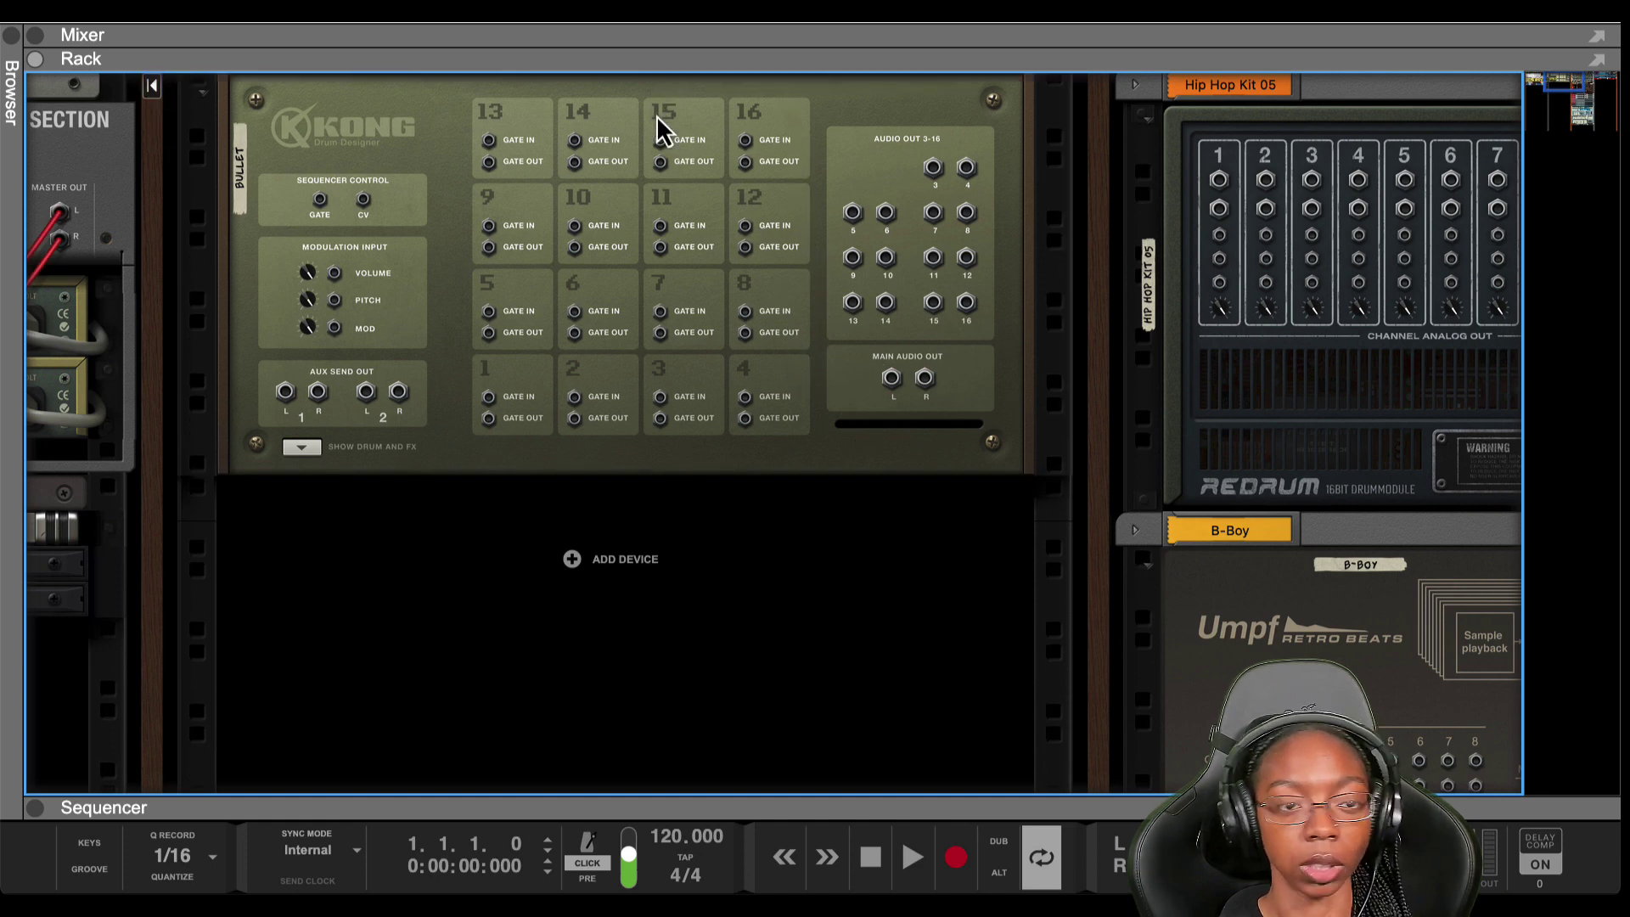
# - Create a mix channel below Kong and duplicate it to get two channels
pyautogui.rightClick(632, 560)
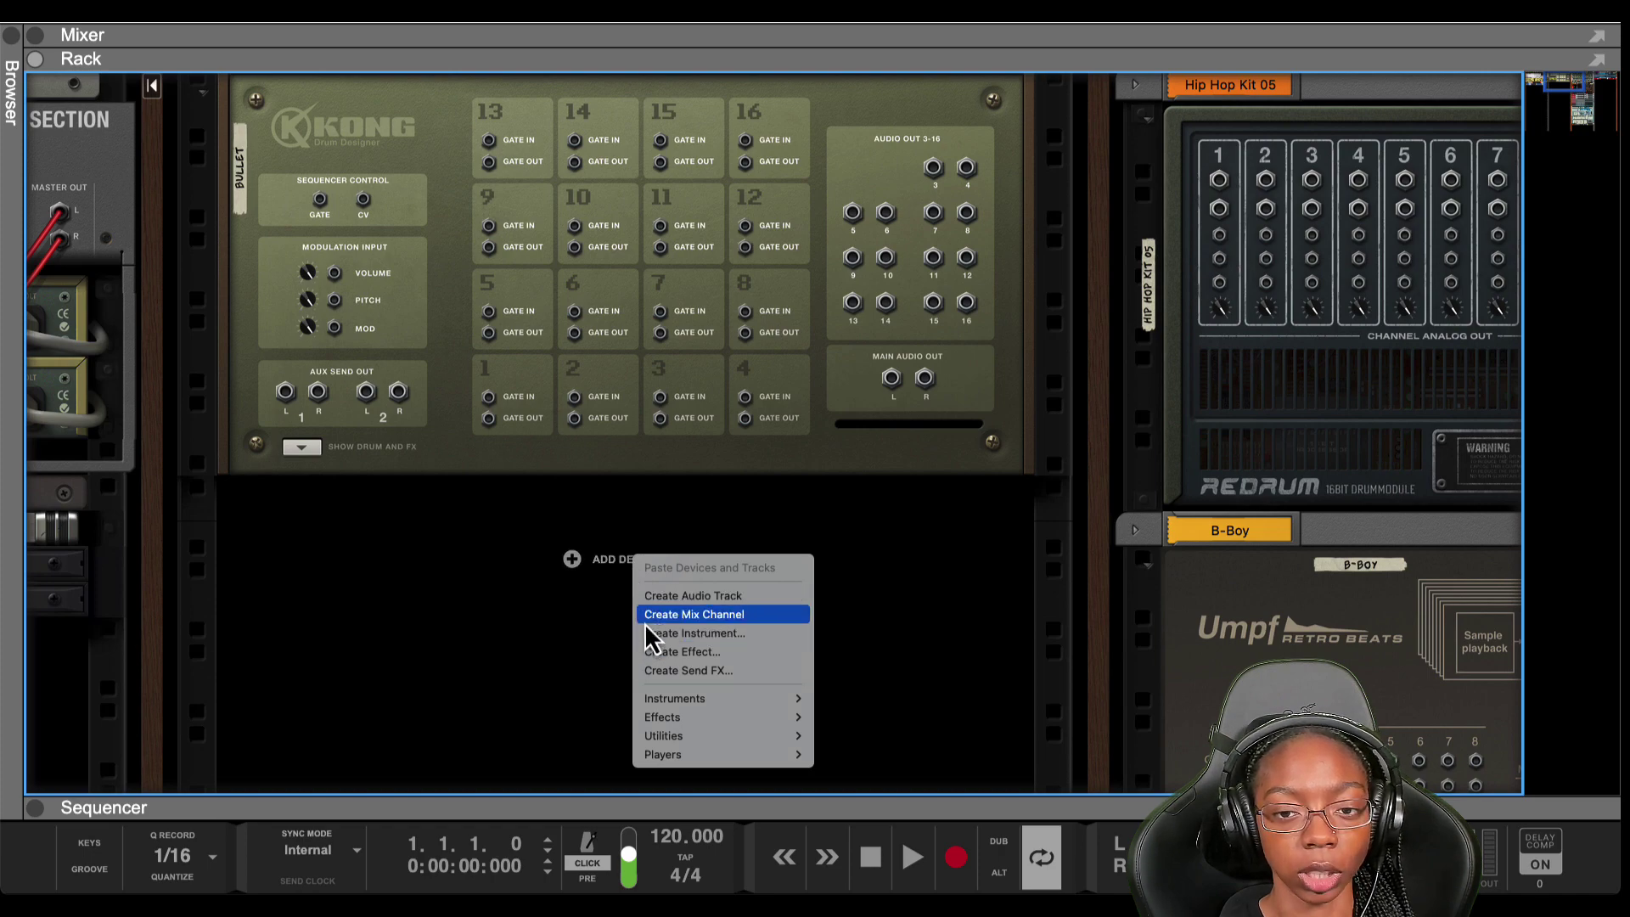
pyautogui.click(645, 622)
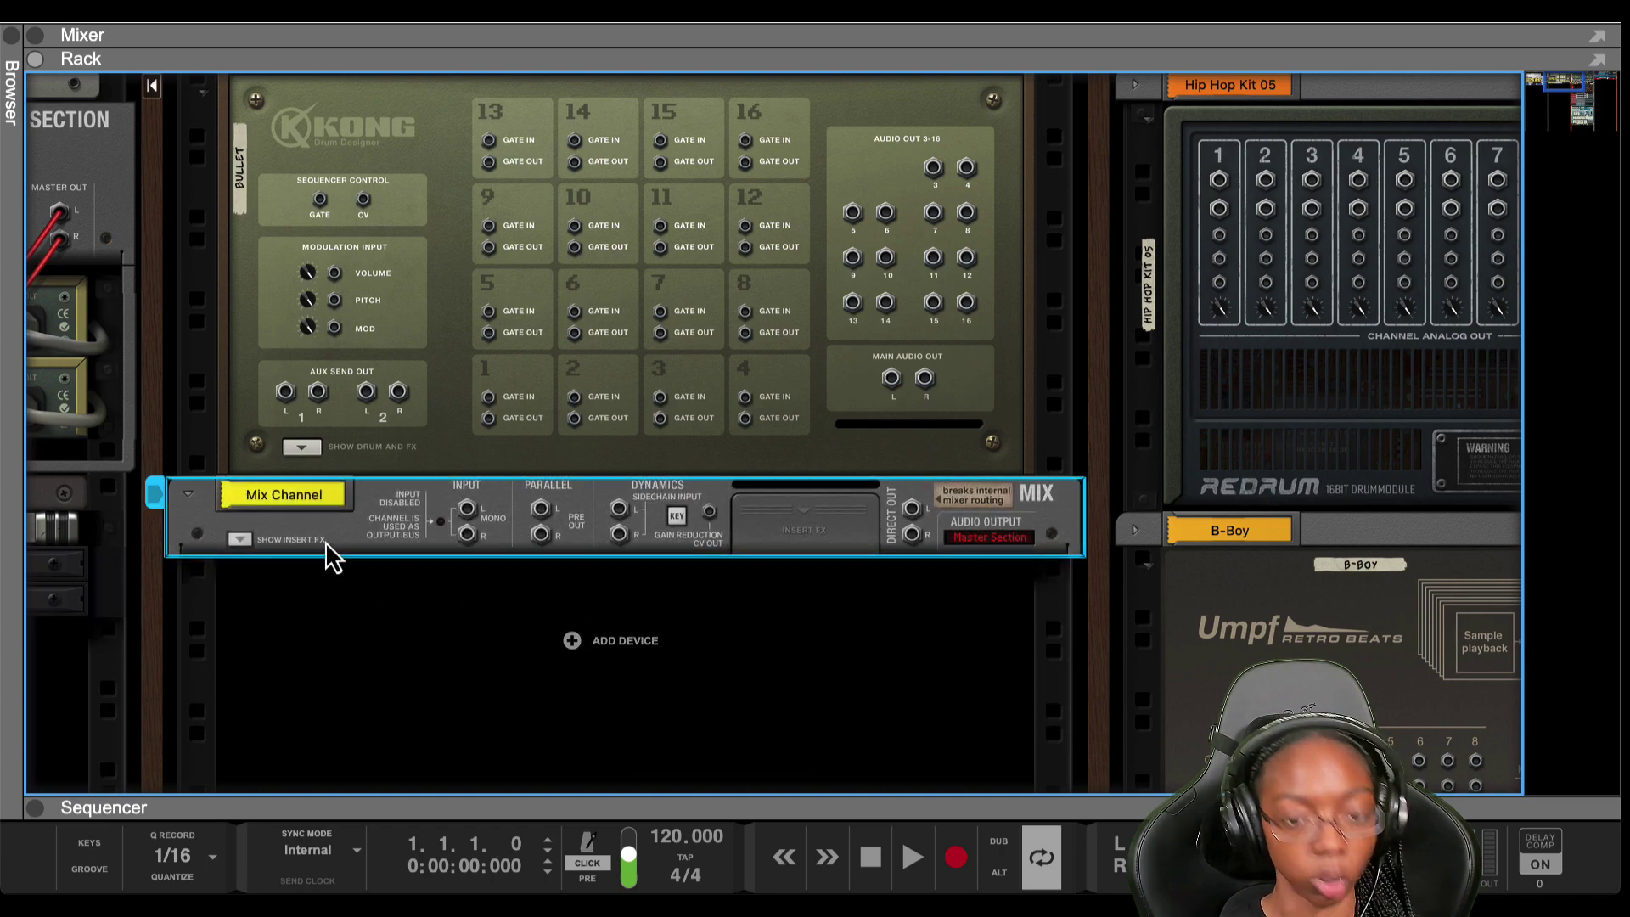
pyautogui.hotkey('ctrl', 'd')
# - Rename the two new mix channels Drum 1 and Drum 2 from the front of the rack
pyautogui.press('Tab')
pyautogui.doubleClick(301, 497)
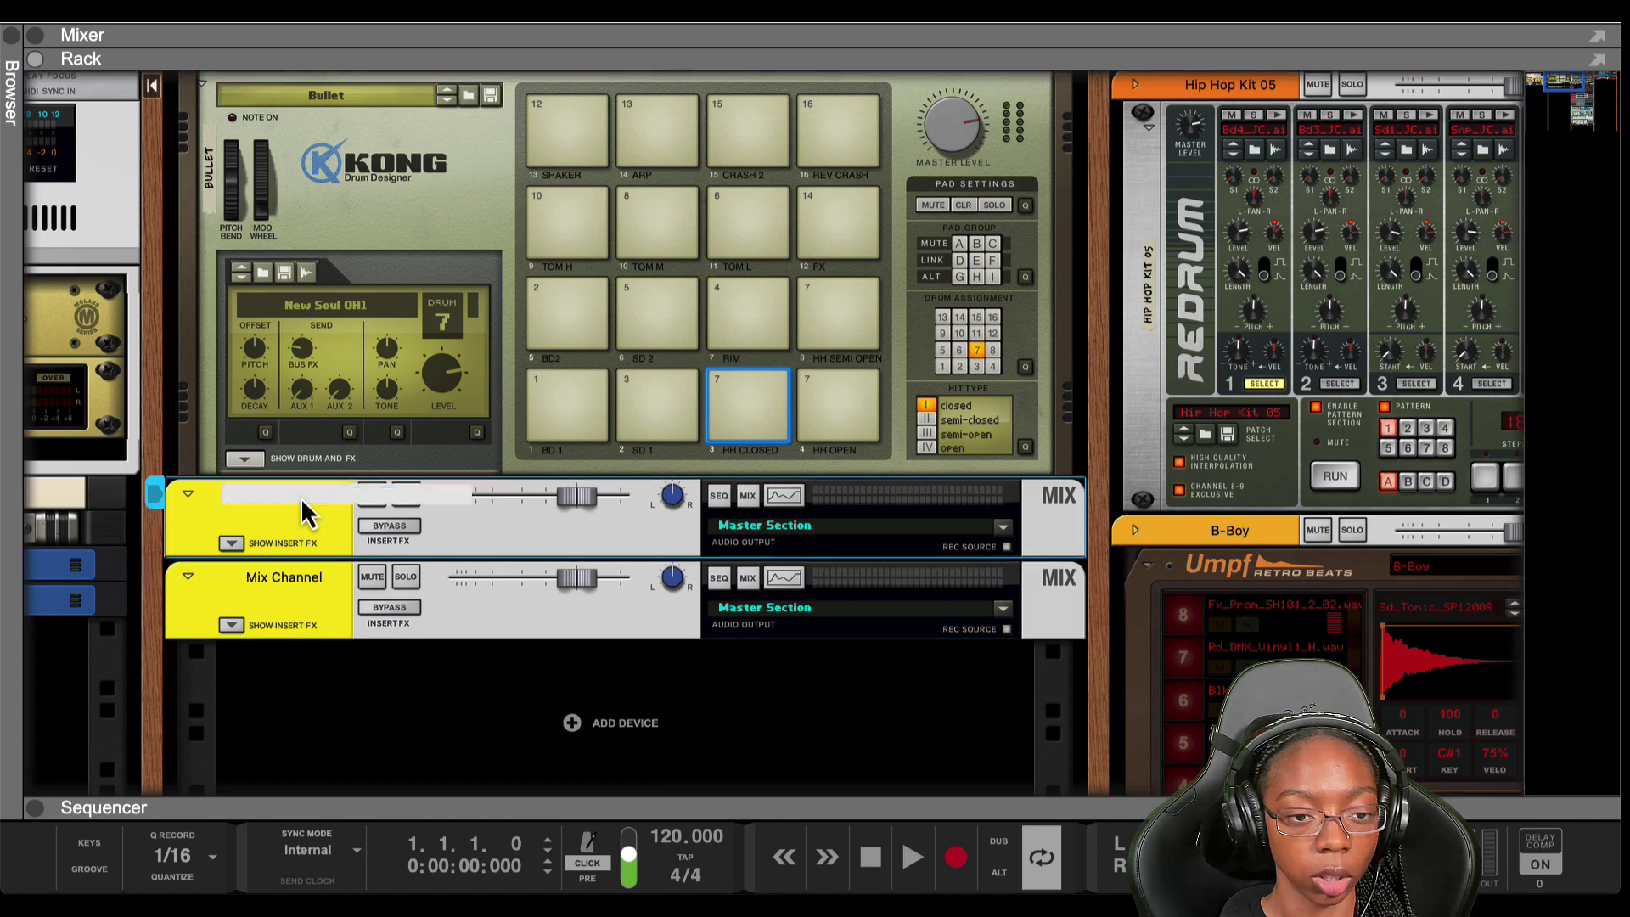
pyautogui.write('Drum 1')
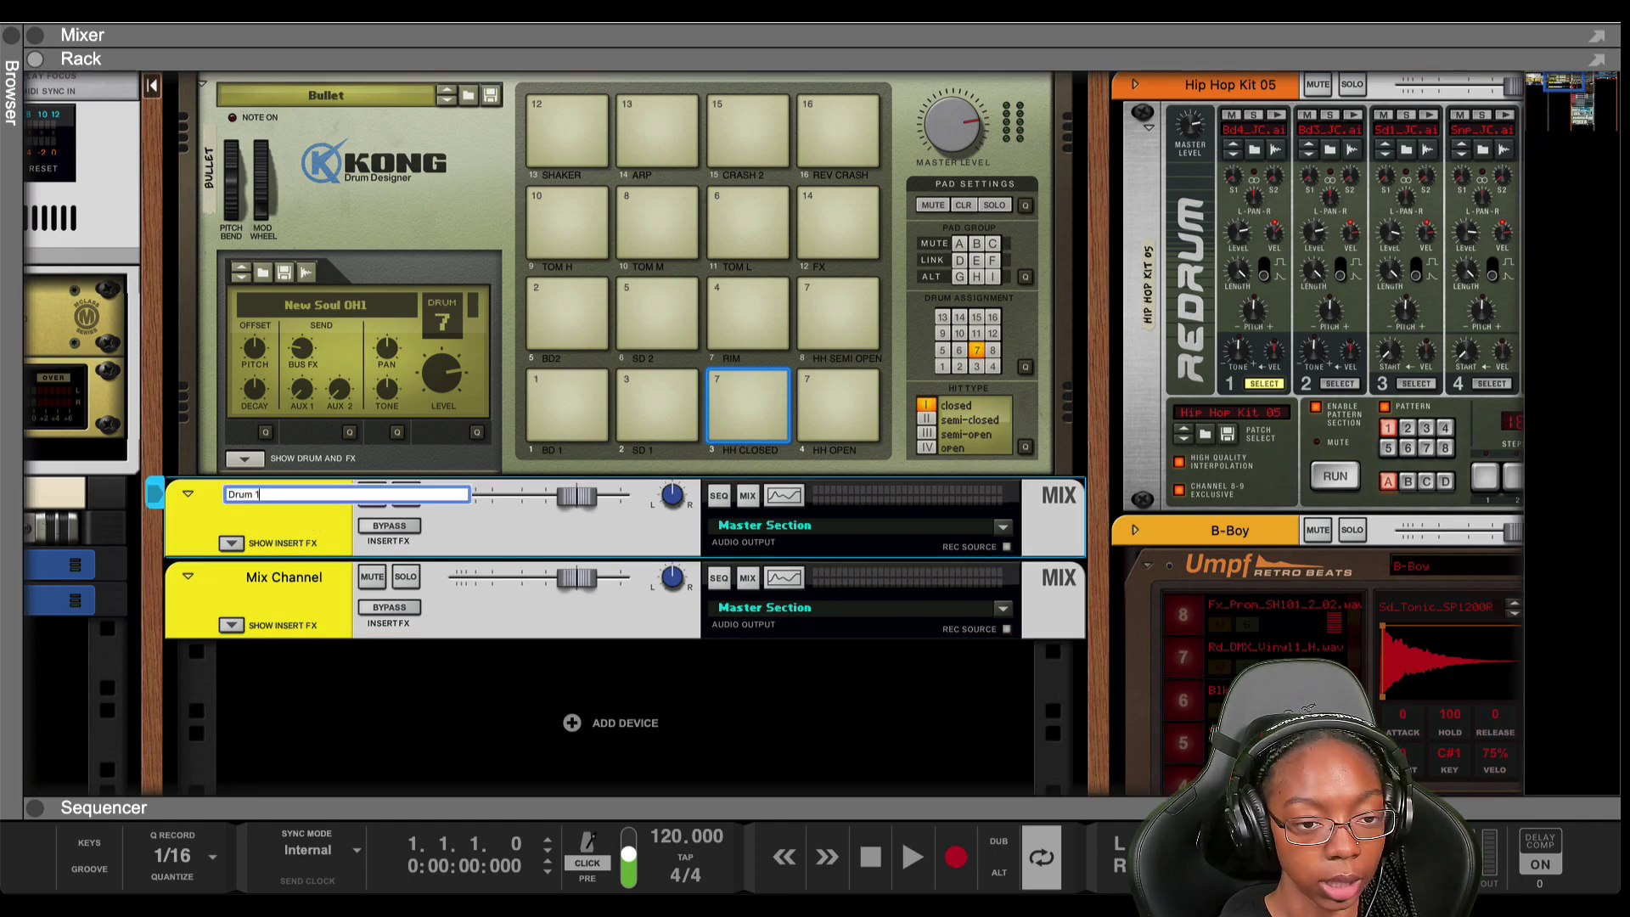
pyautogui.press('Return')
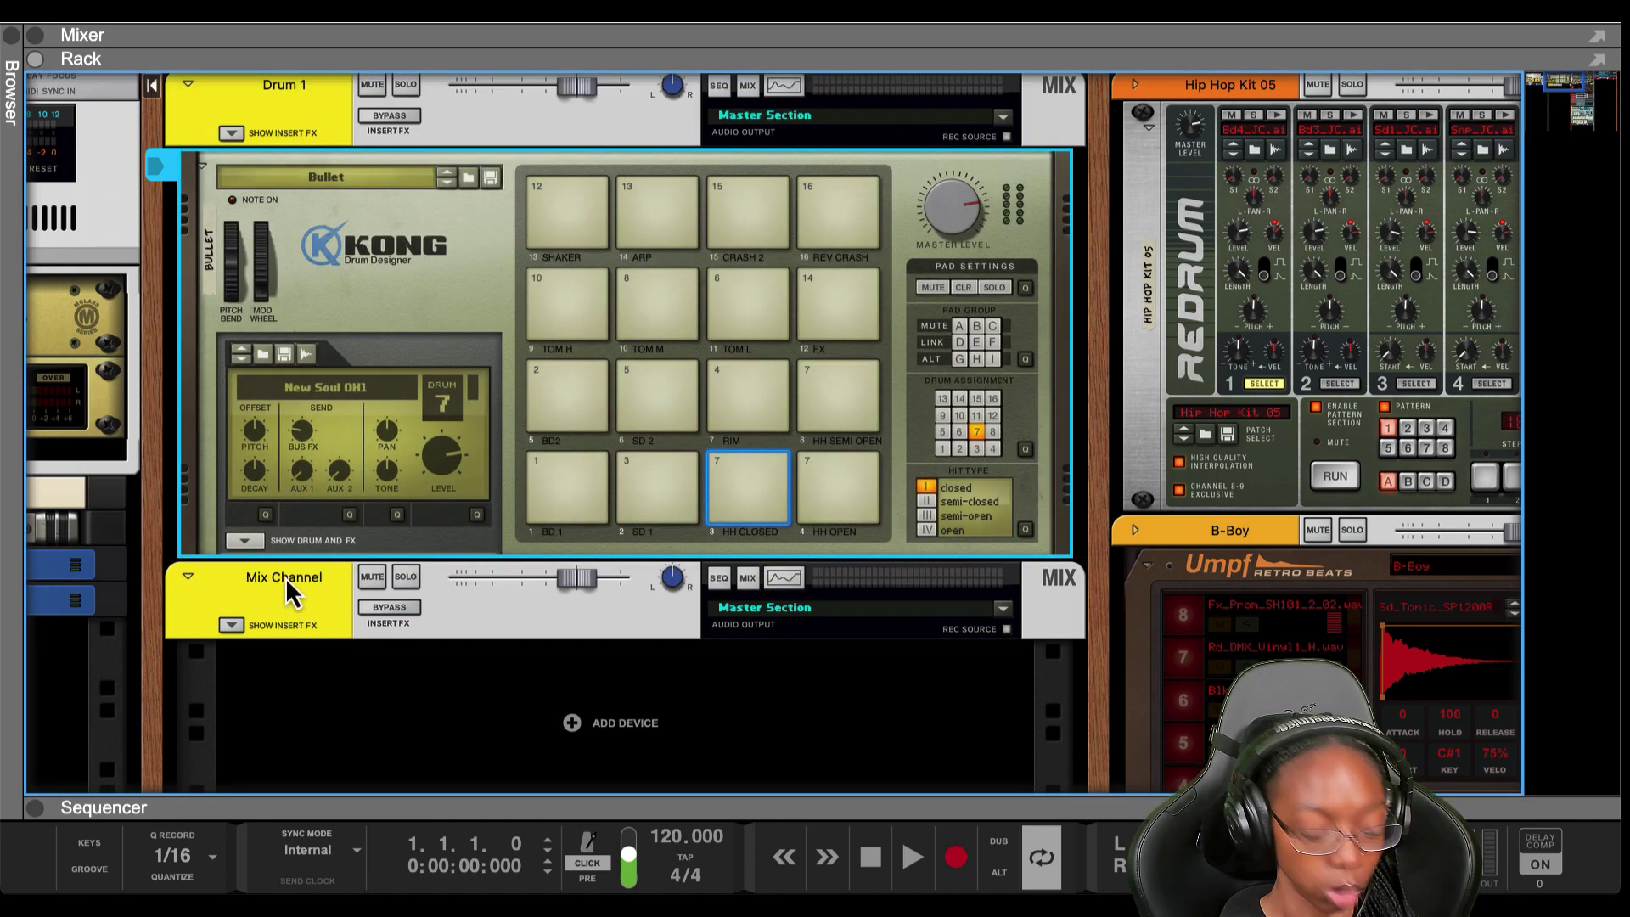
pyautogui.click(287, 583)
pyautogui.doubleClick(287, 583)
pyautogui.write('D')
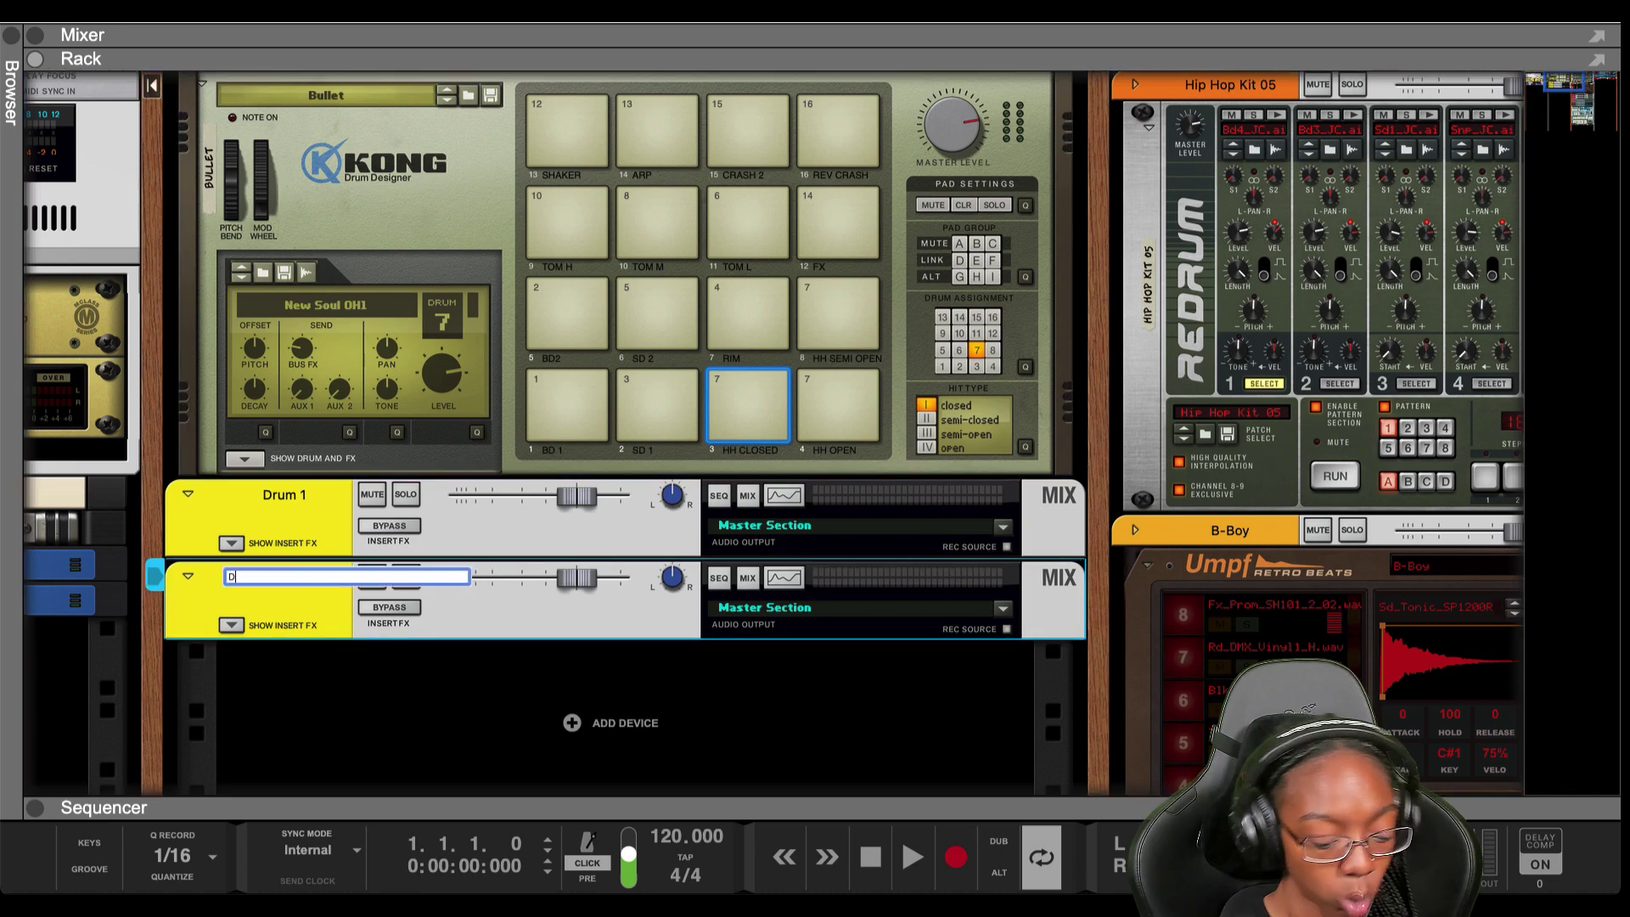
pyautogui.write('rum 2')
pyautogui.press('Return')
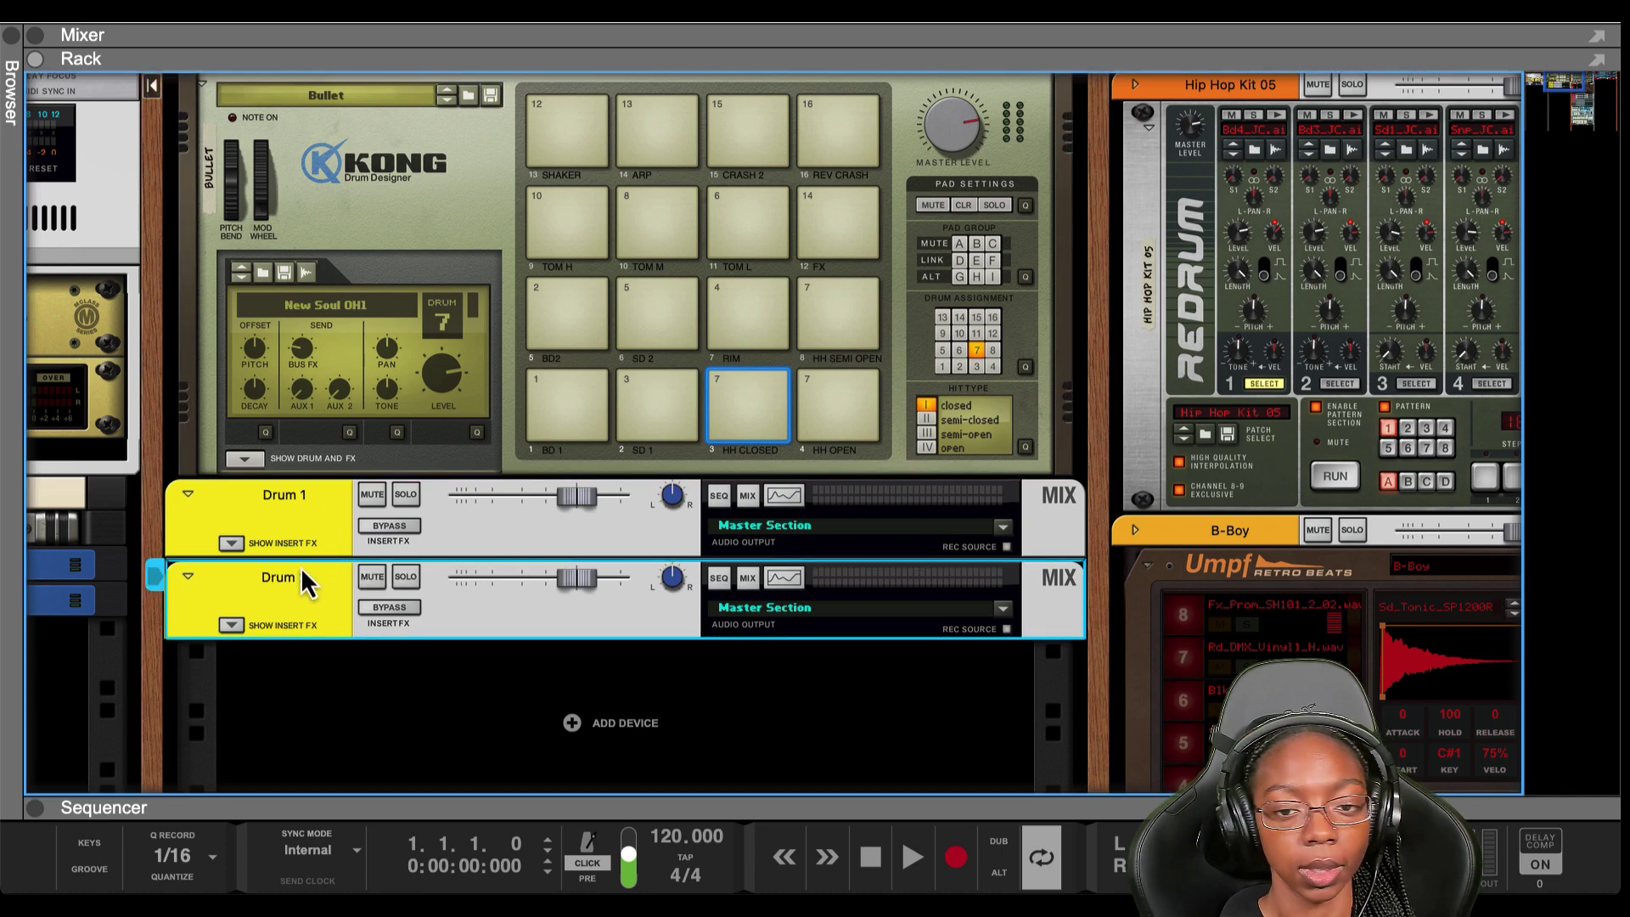
# - Cable Kong's main left output to the left input of Drum 1 and its main right output to the left input of Drum 2
pyautogui.click(317, 710)
pyautogui.click(560, 433)
pyautogui.press('Tab')
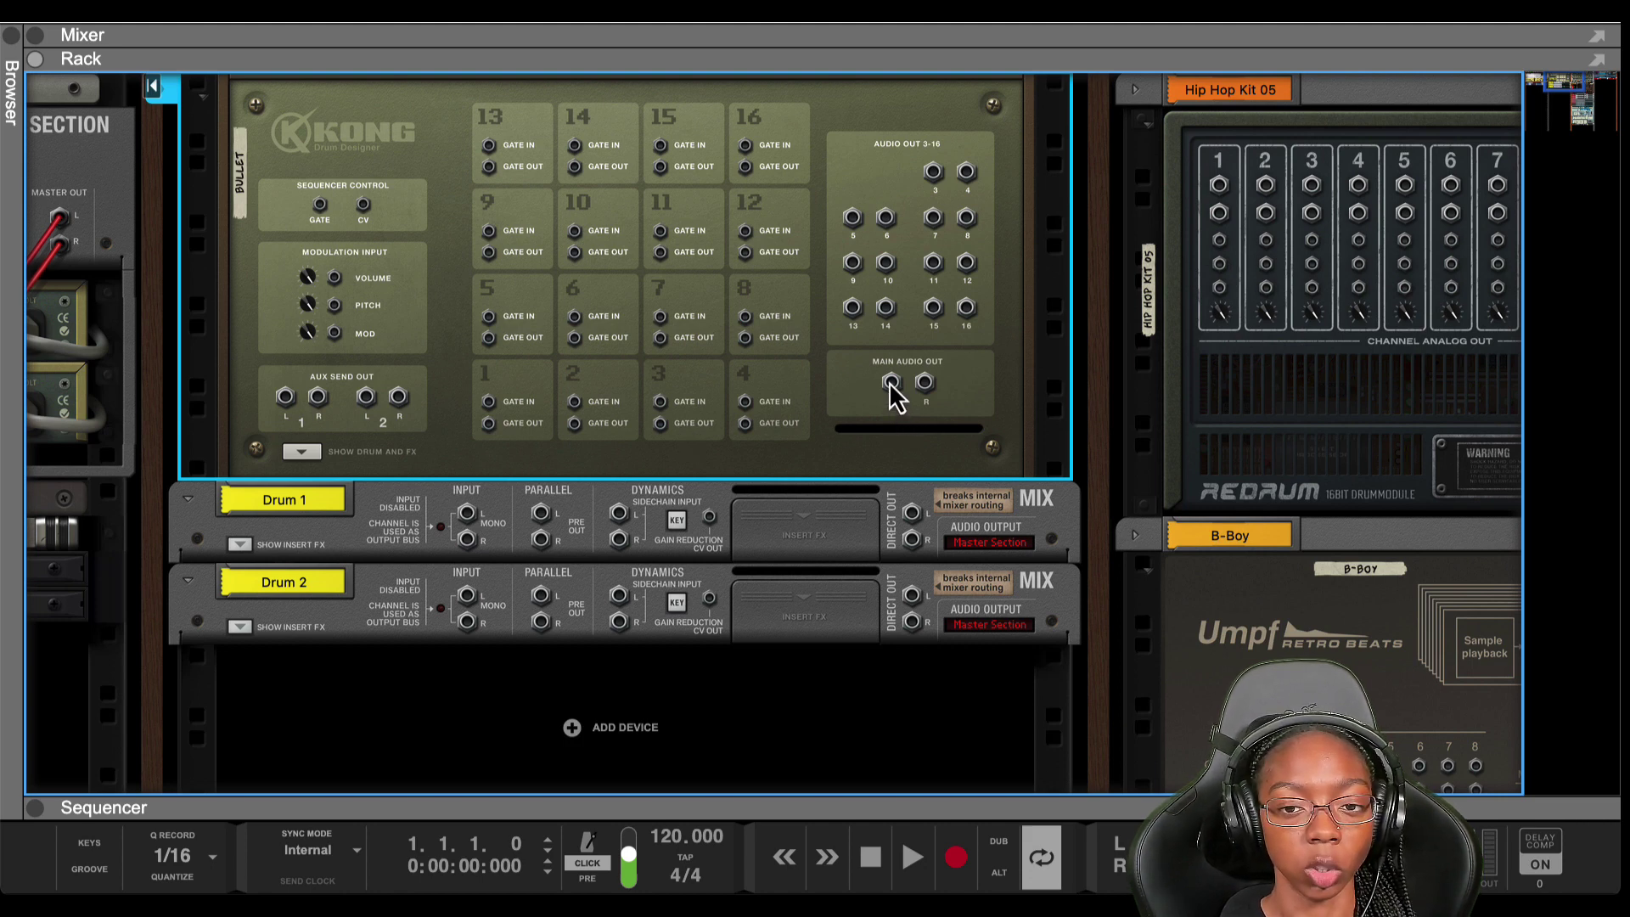
pyautogui.moveTo(889, 382); pyautogui.dragTo(465, 515)
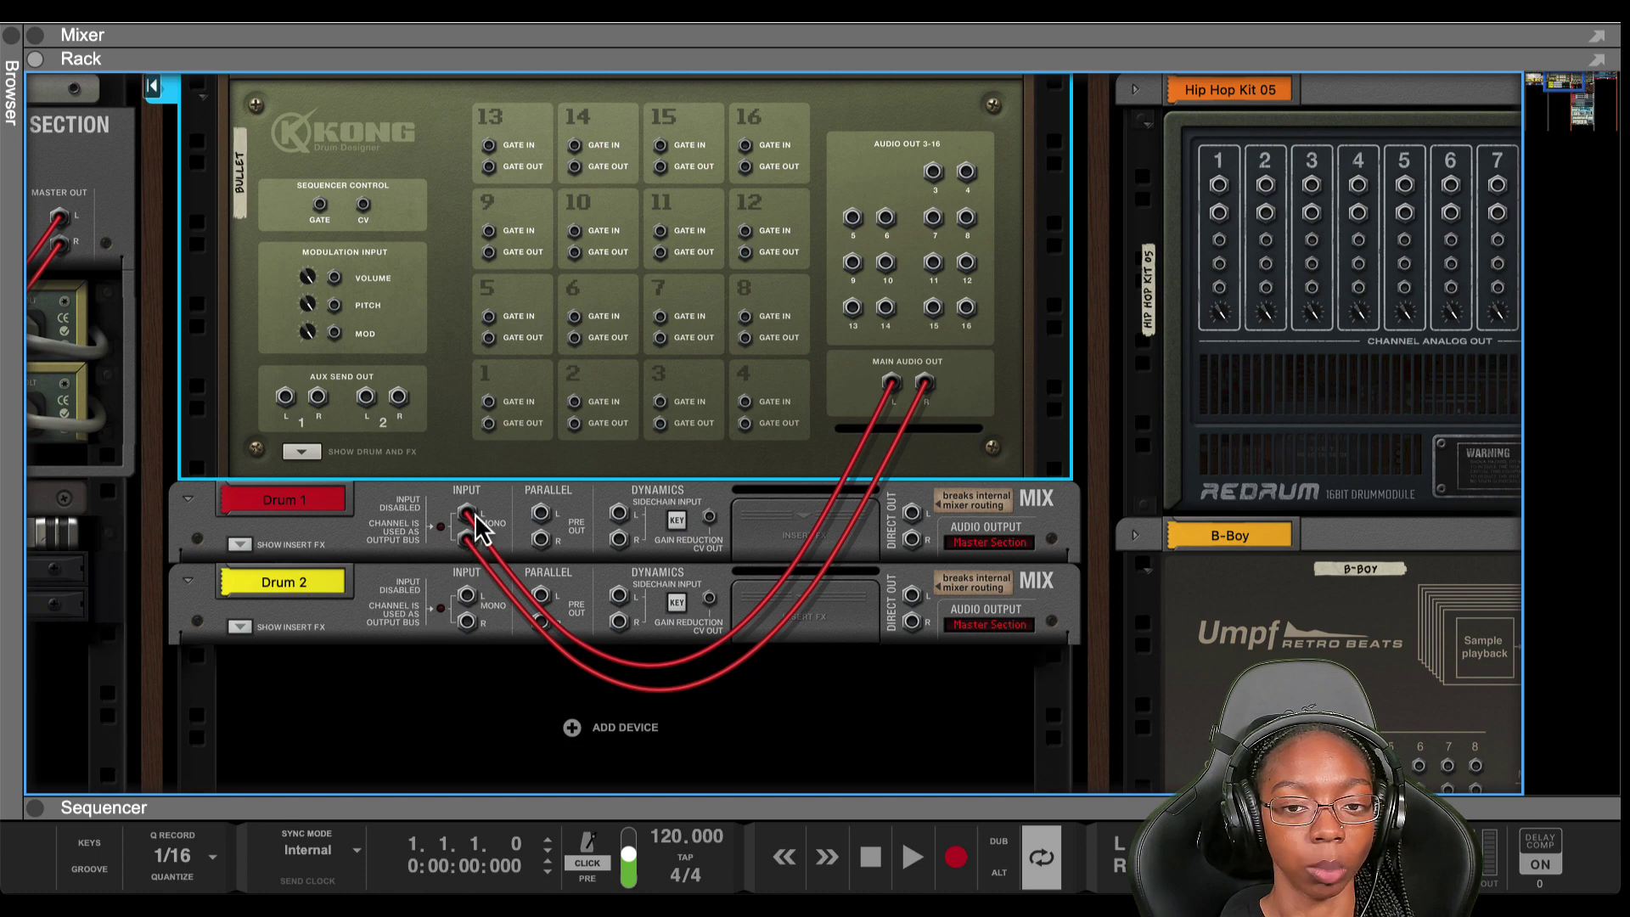
pyautogui.moveTo(928, 382); pyautogui.dragTo(470, 522)
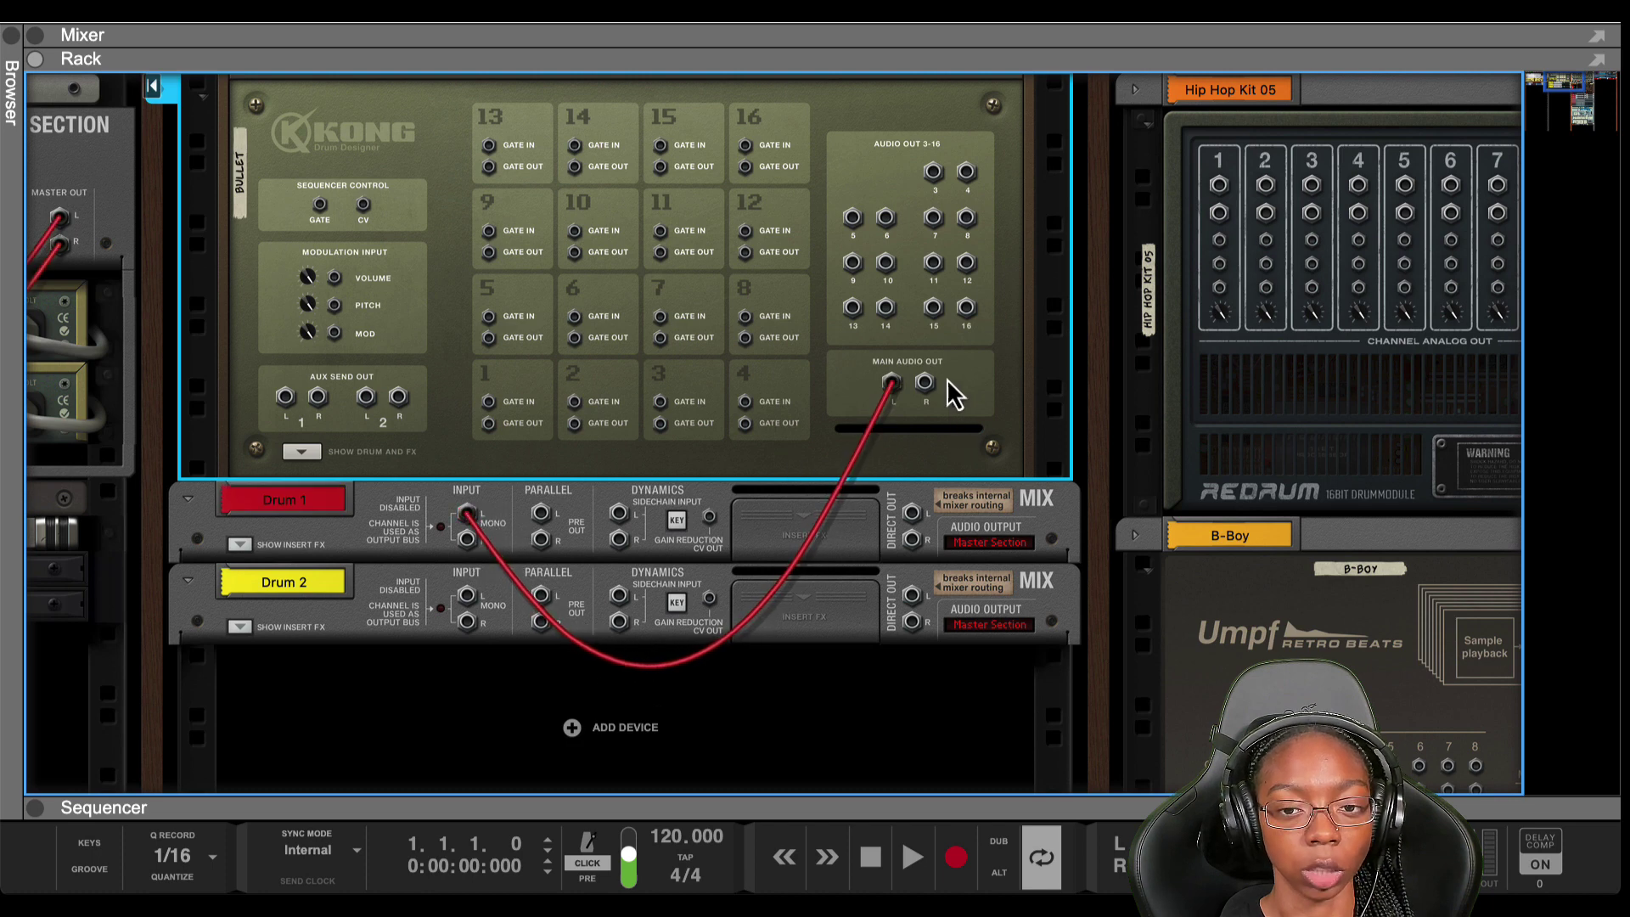
pyautogui.moveTo(925, 383); pyautogui.dragTo(468, 598)
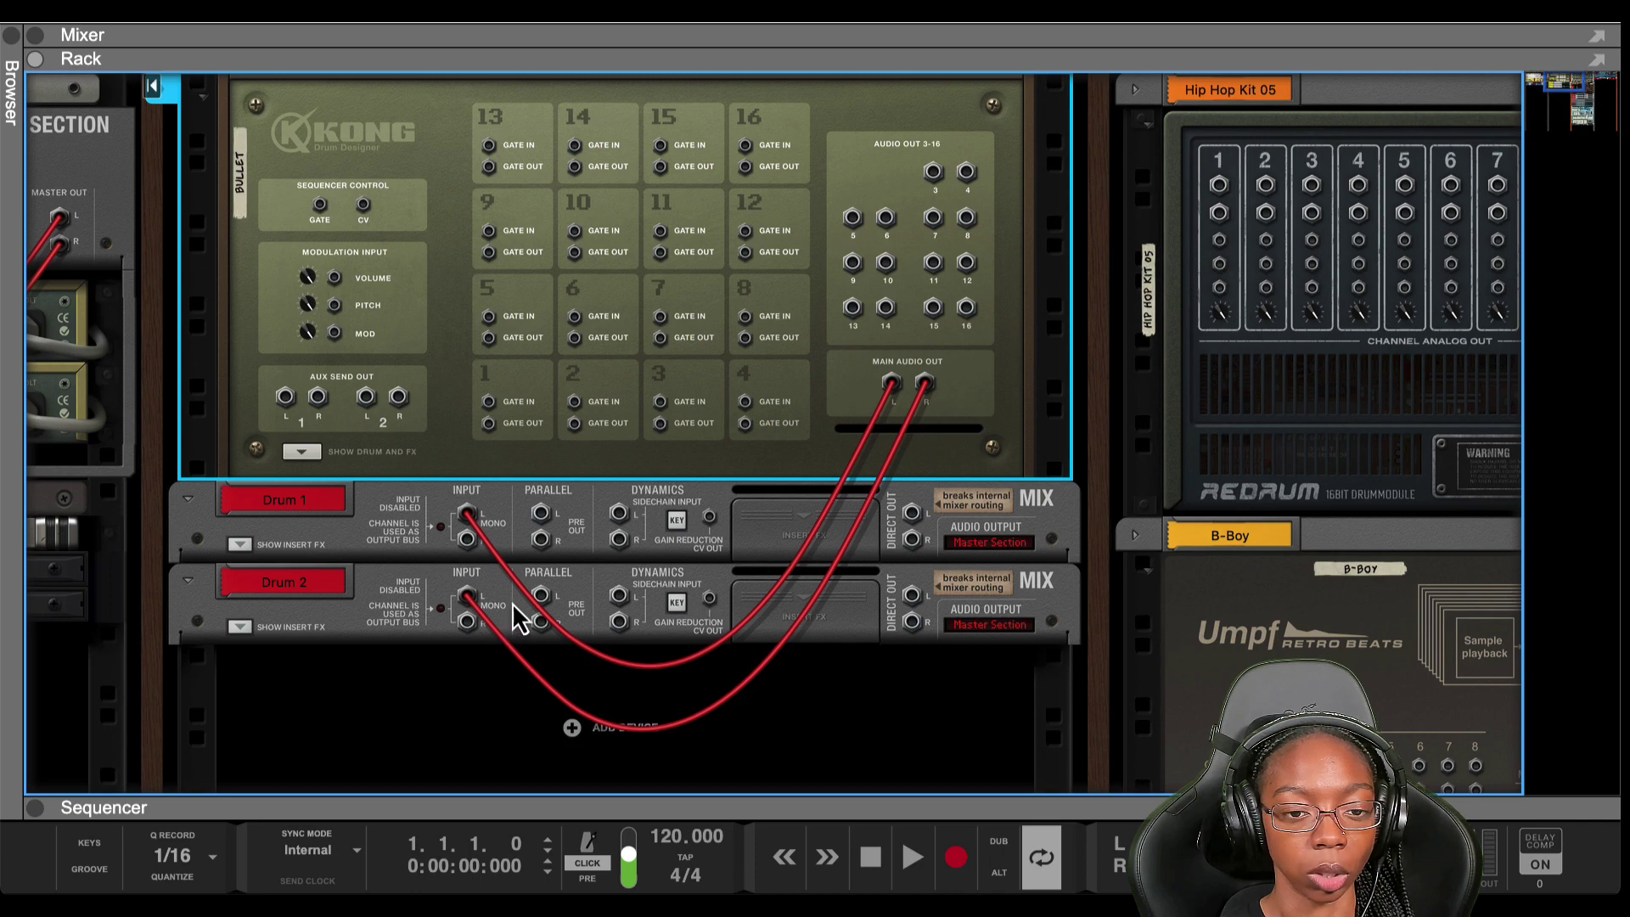
# - Play Kong's BD 1 pad from the rack front to check the signal on the Drum 1 and Drum 2 channels
pyautogui.press('Tab')
pyautogui.click(543, 405)
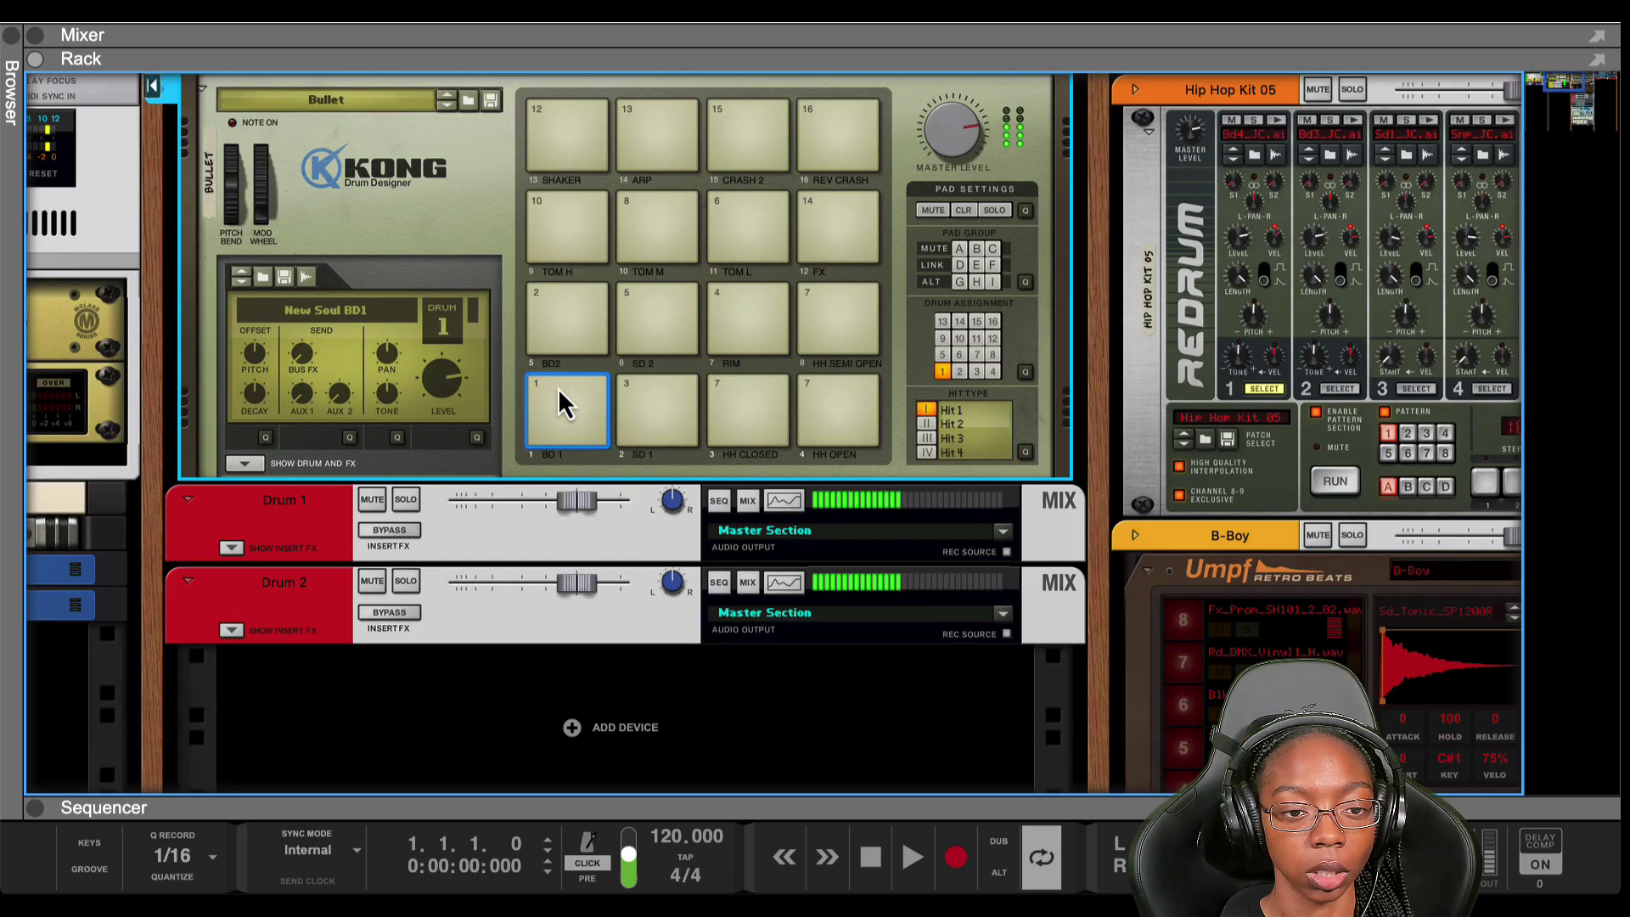
pyautogui.click(557, 387)
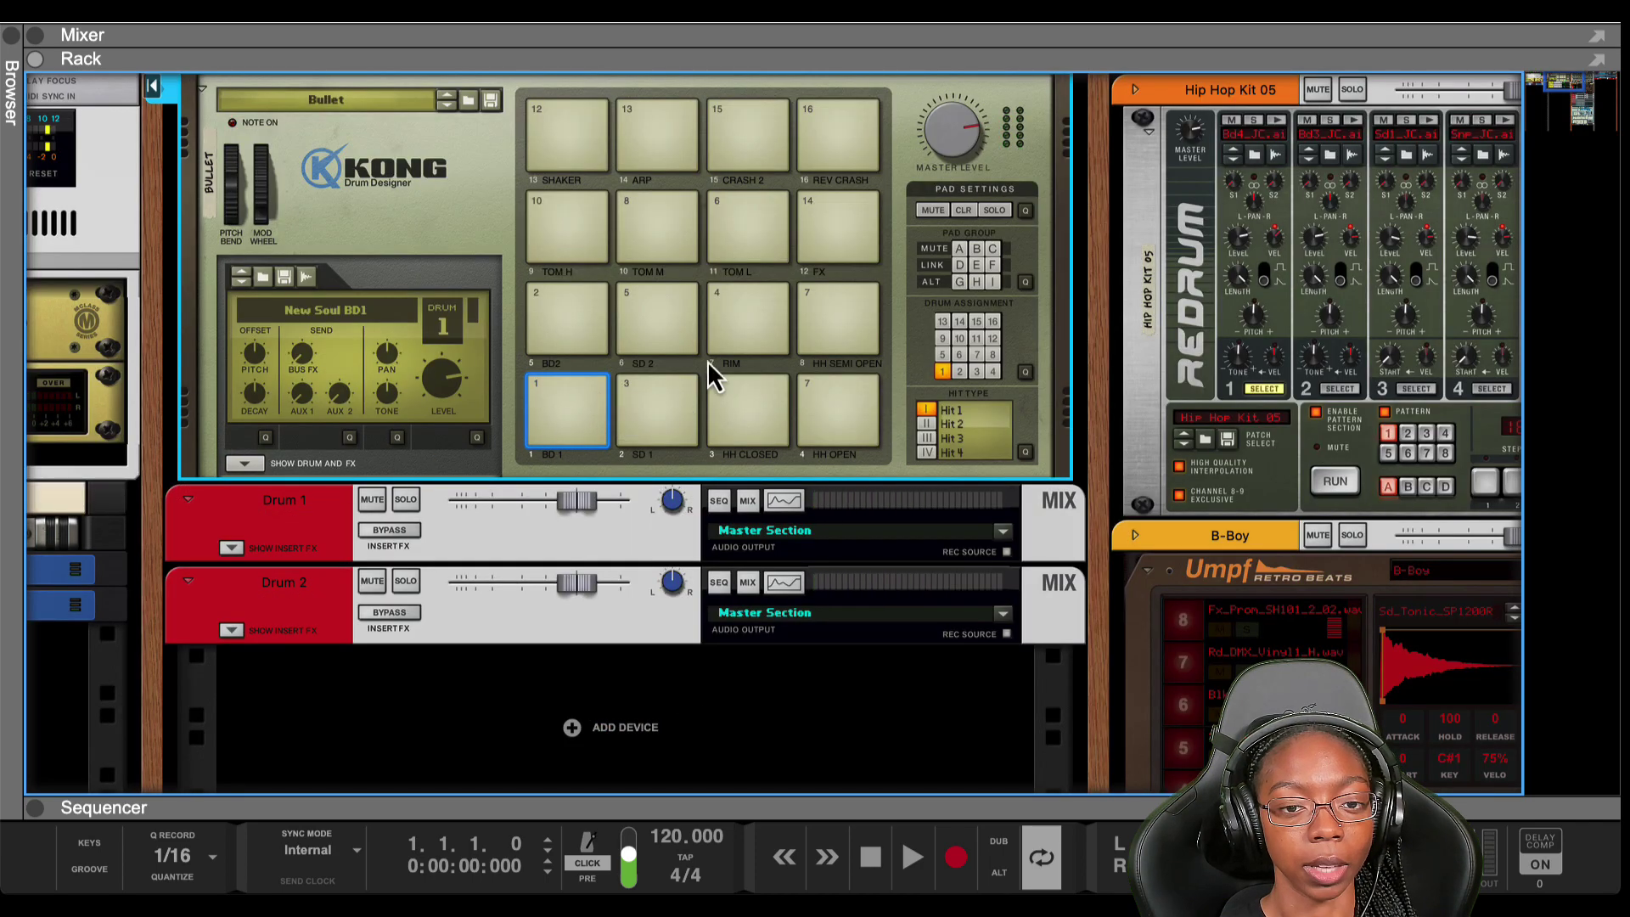
# - Show Kong's drum and FX section and set the BD 1 drum output to Main Output L/R
pyautogui.click(248, 466)
pyautogui.scroll(-1, 594, 781)
pyautogui.scroll(-1, 596, 779)
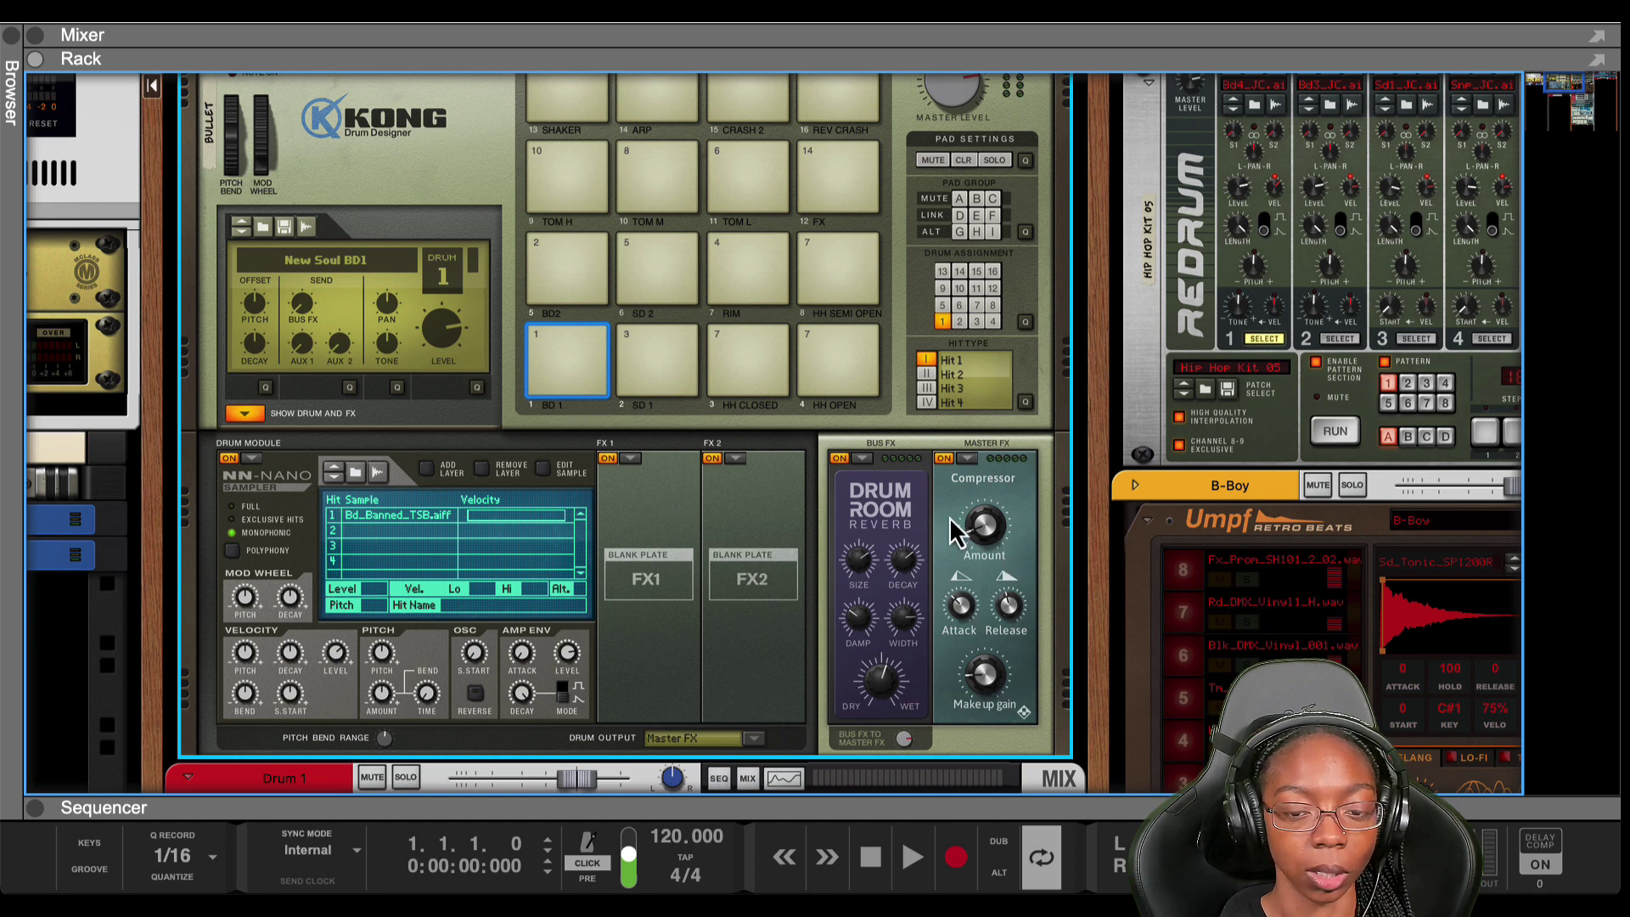
pyautogui.click(735, 741)
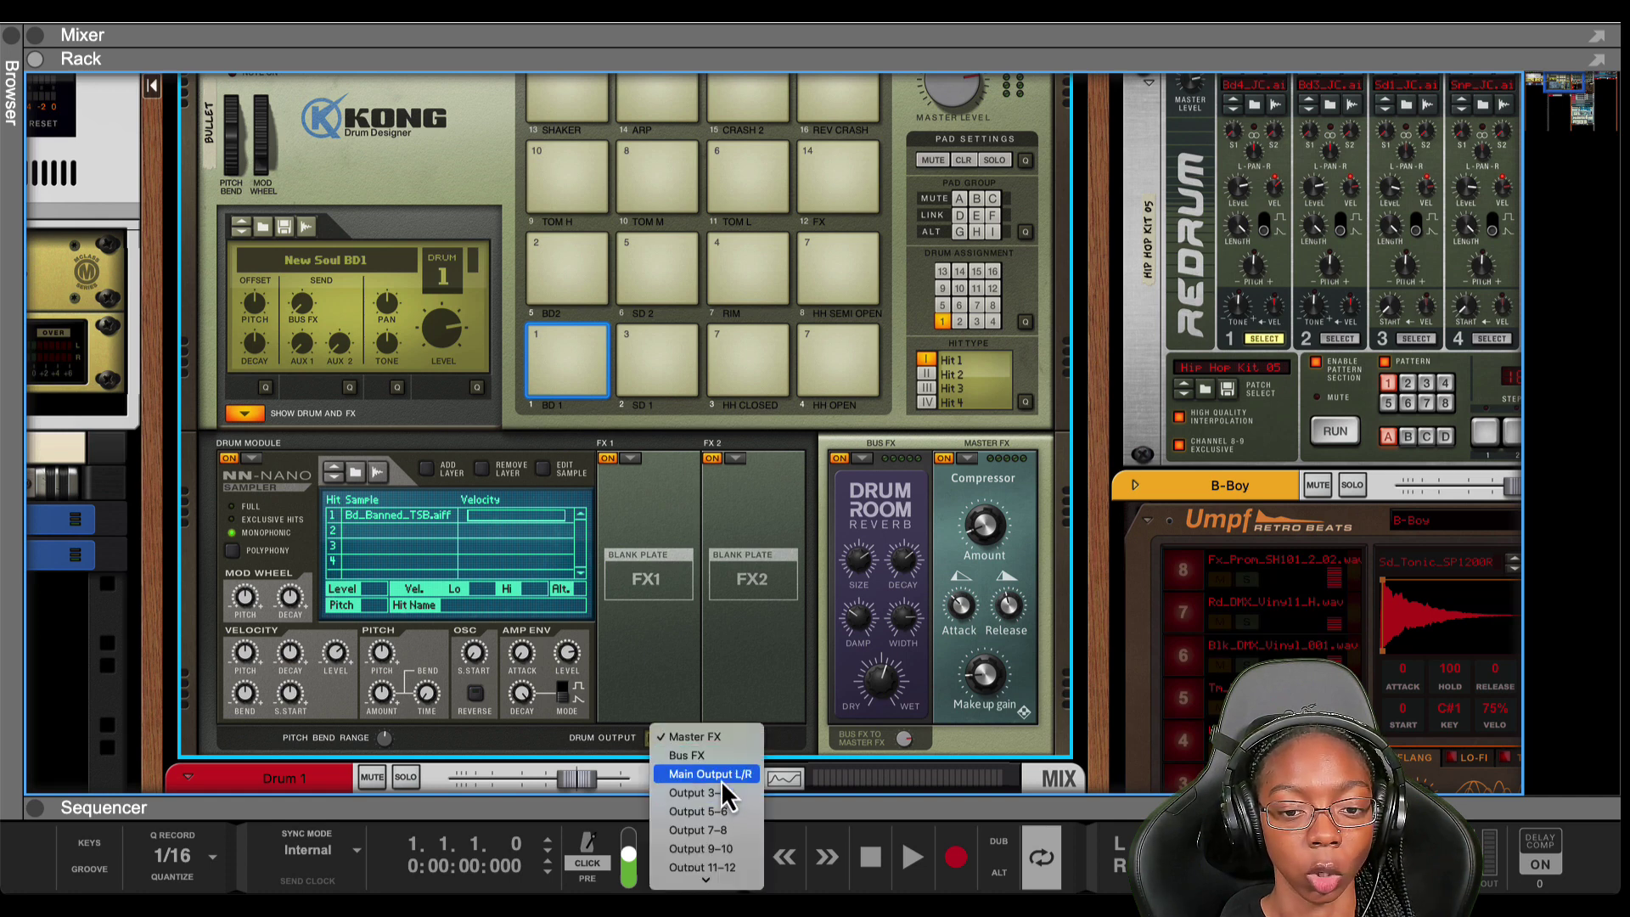
pyautogui.click(721, 778)
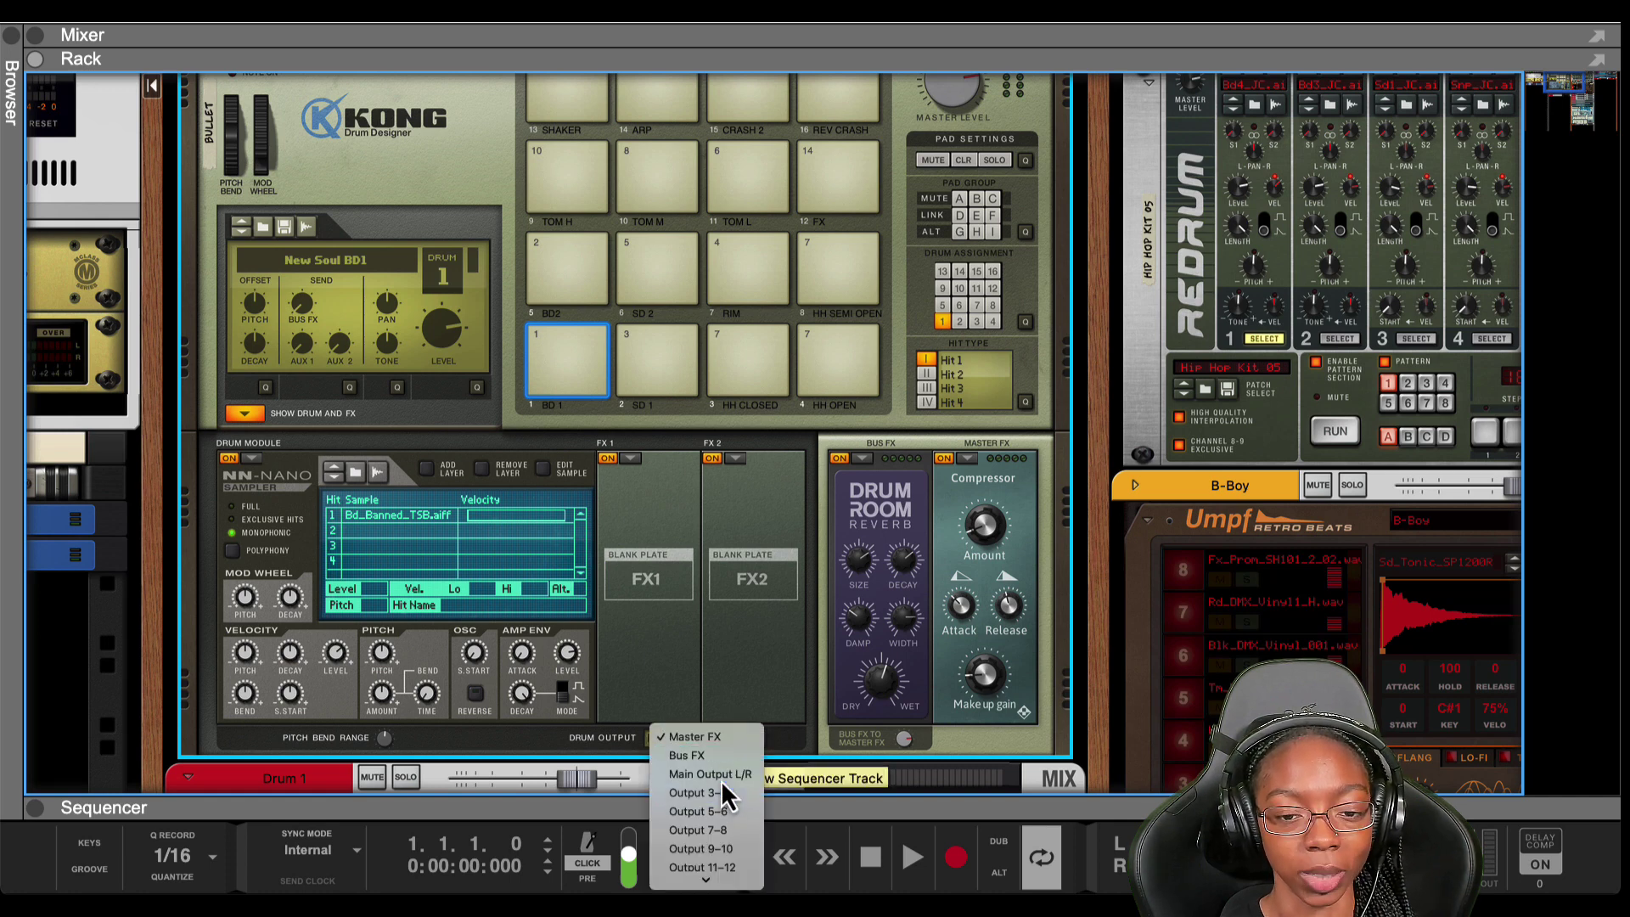
# - Pan the BD 1 drum left in Kong and play its pad to compare the levels on Drum 1 and Drum 2
pyautogui.click(589, 331)
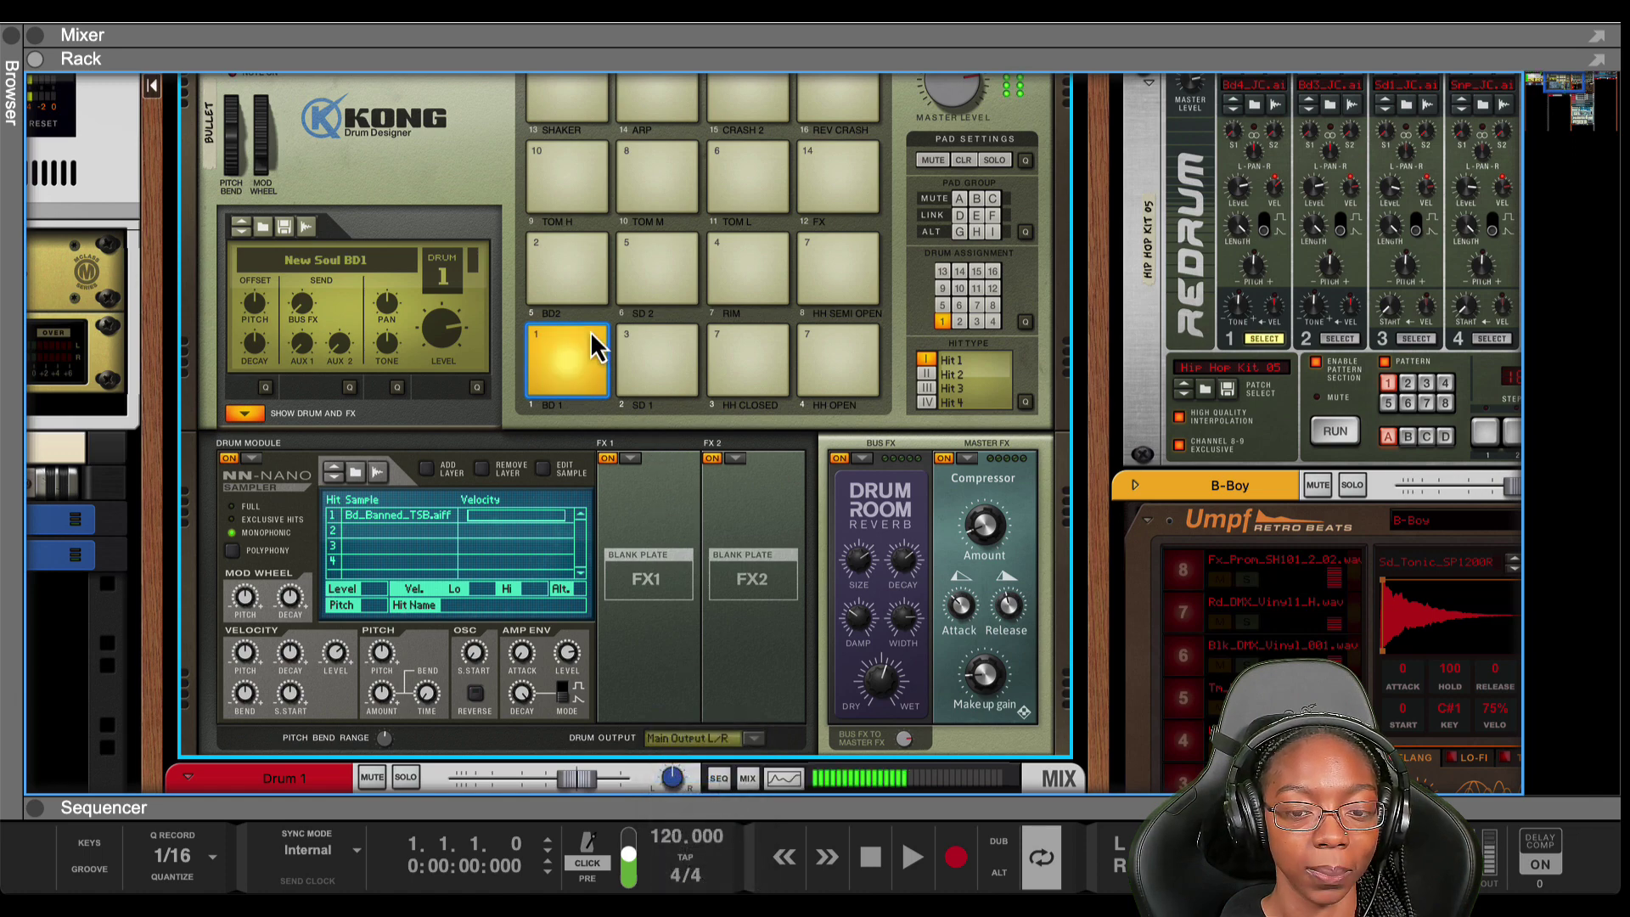
pyautogui.scroll(-3, 593, 385)
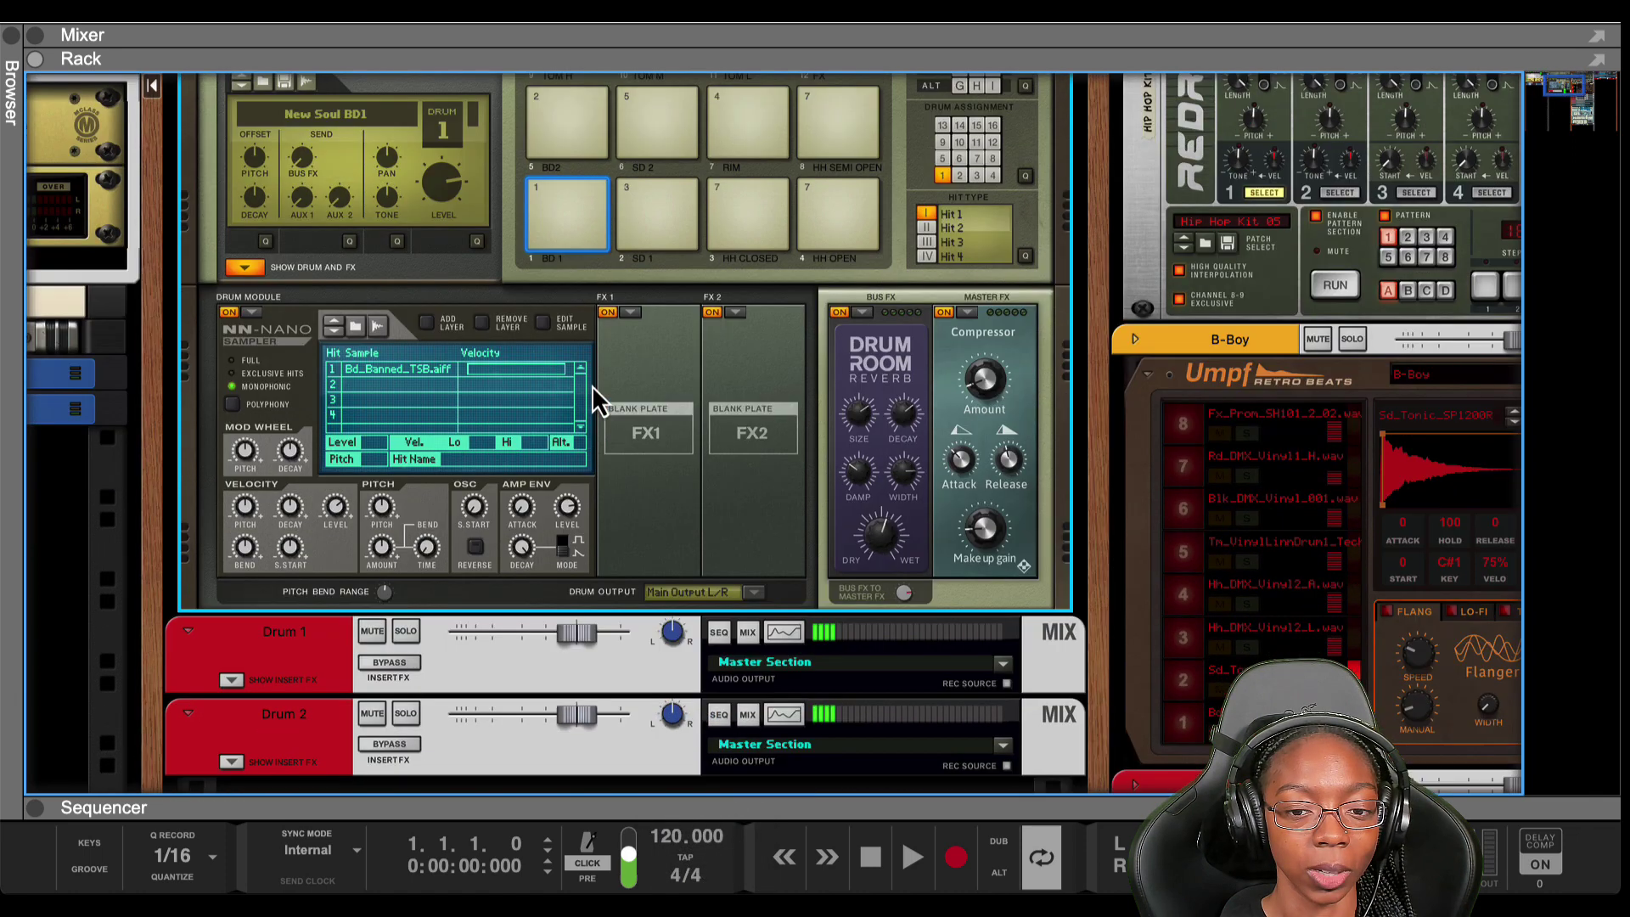
pyautogui.click(571, 204)
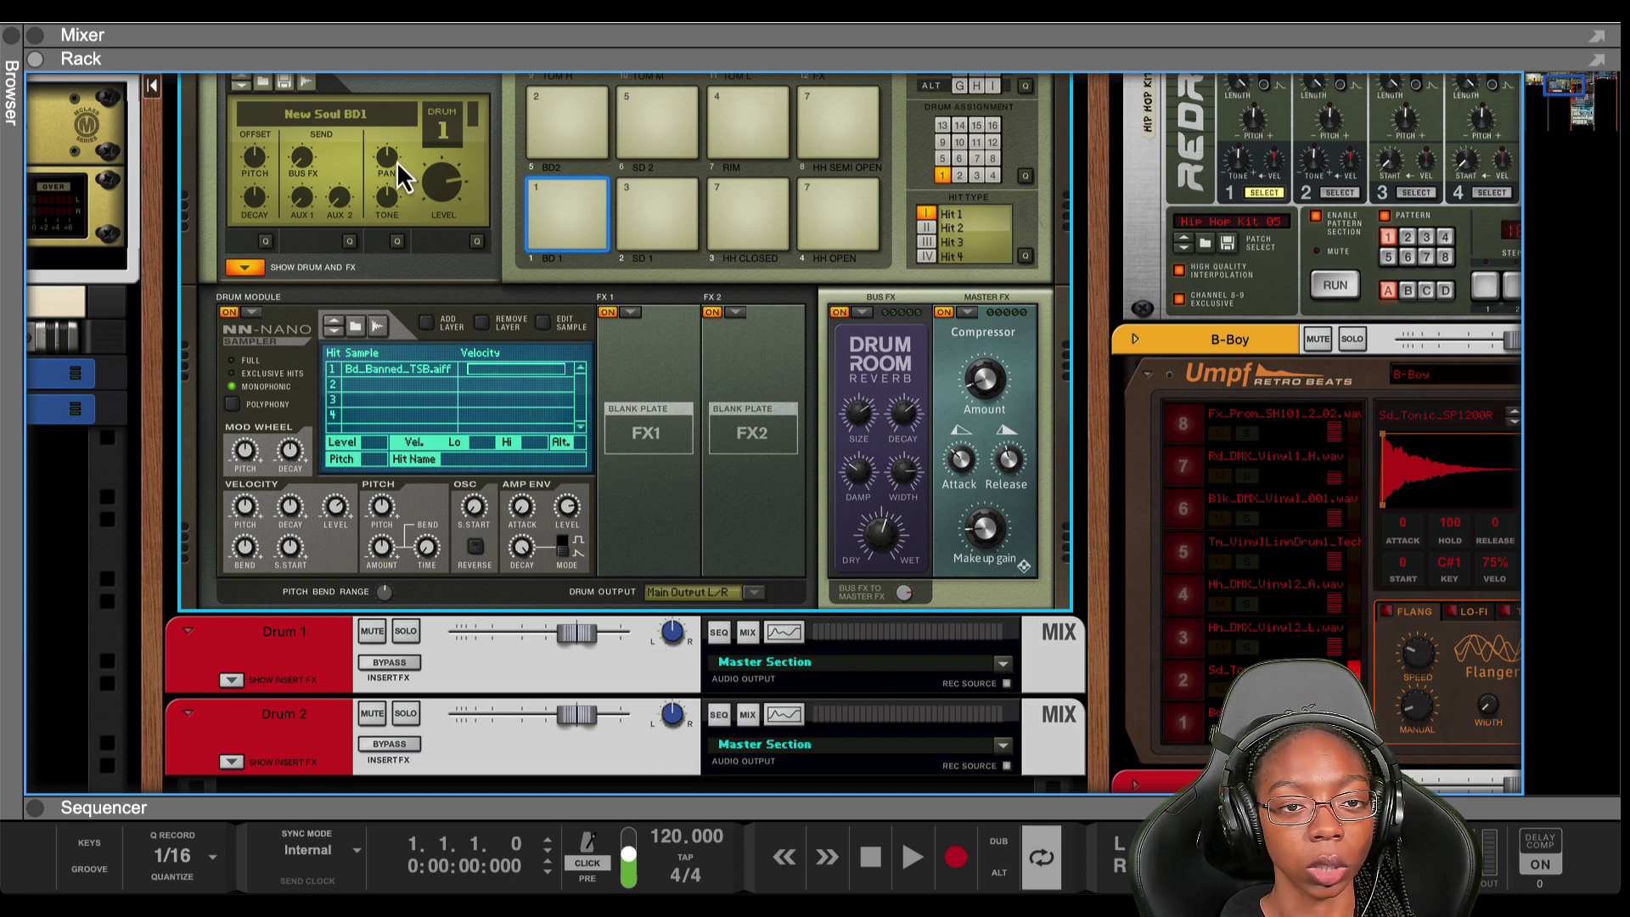
pyautogui.click(546, 217)
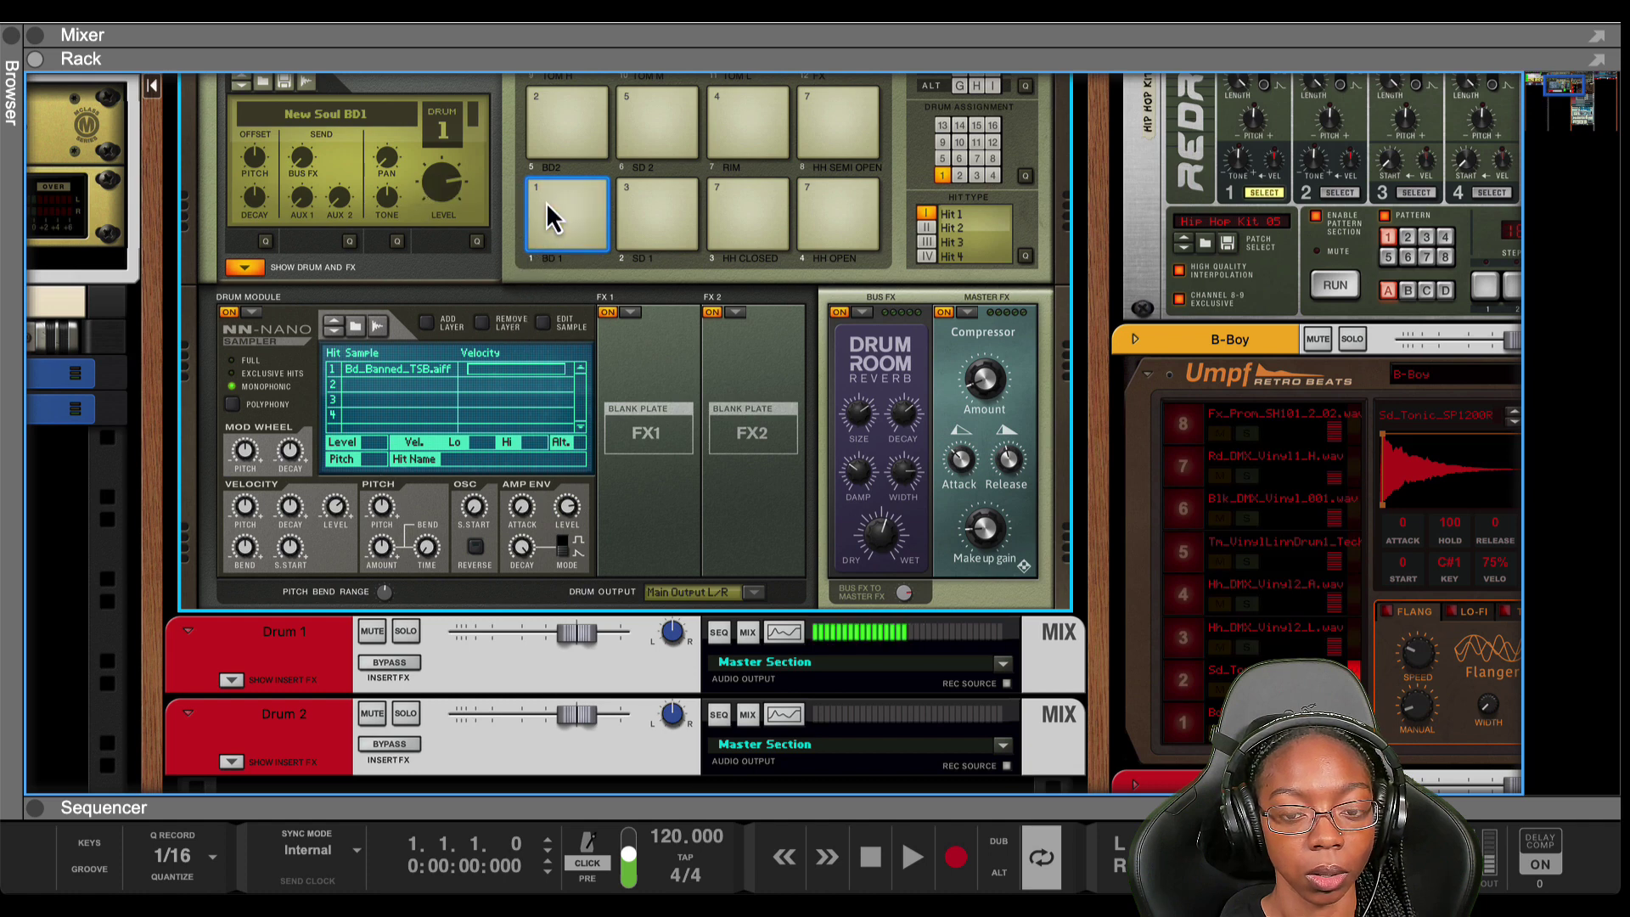
pyautogui.click(546, 213)
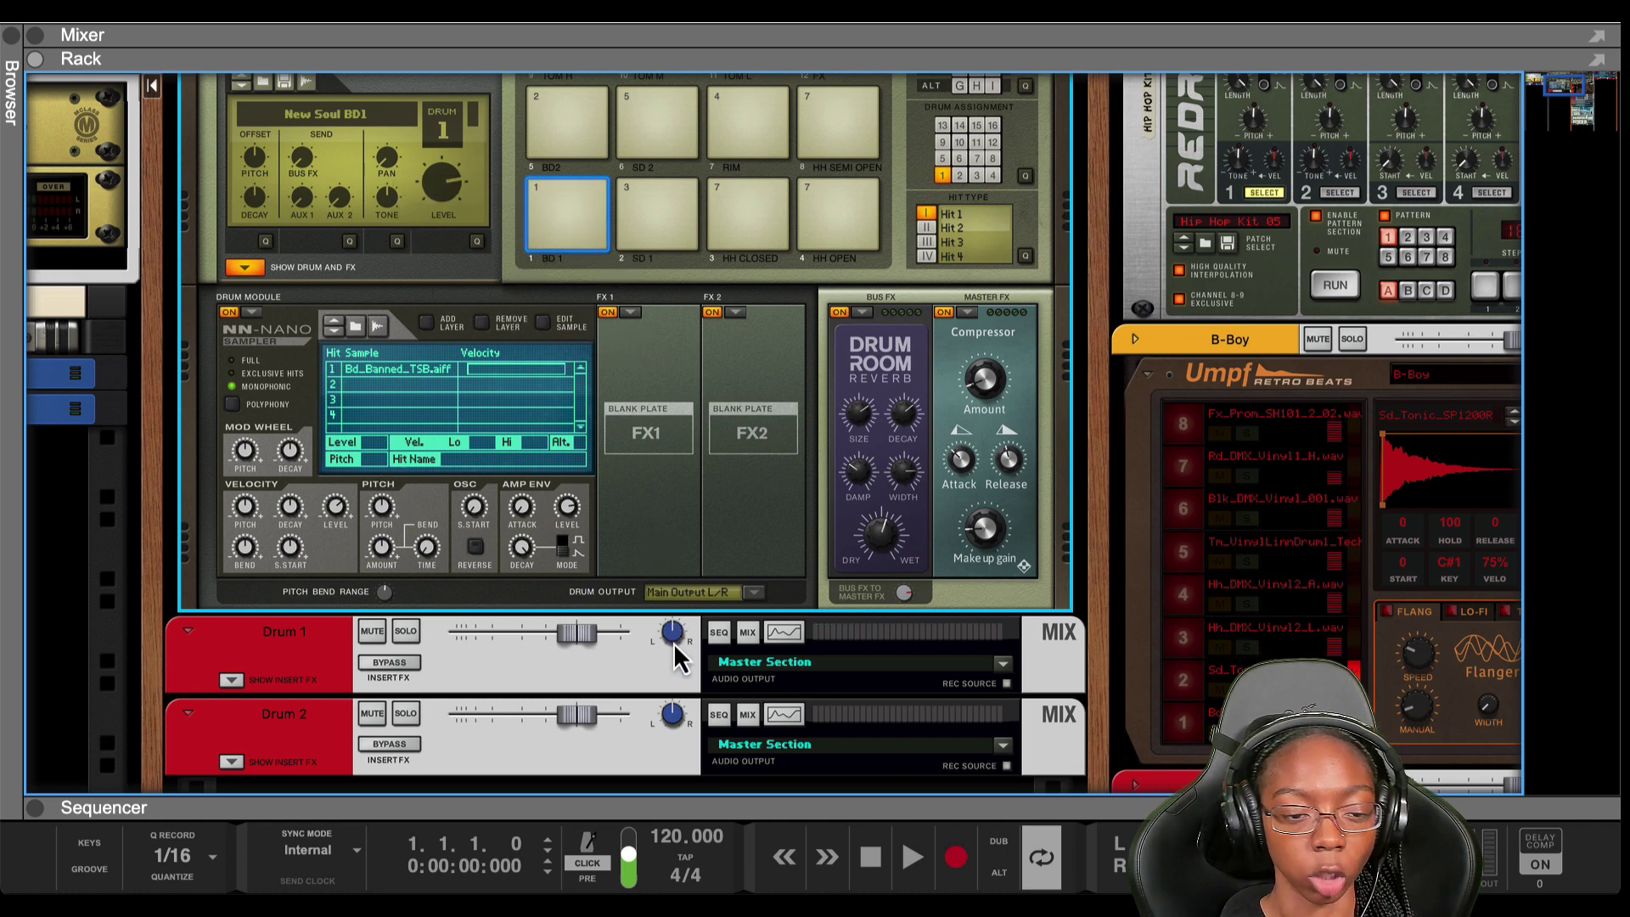
# - Try a different pan position on the Drum 1 mix channel while auditioning BD 1, and reset the pan
pyautogui.moveTo(674, 643); pyautogui.dragTo(673, 657)
pyautogui.click(586, 228)
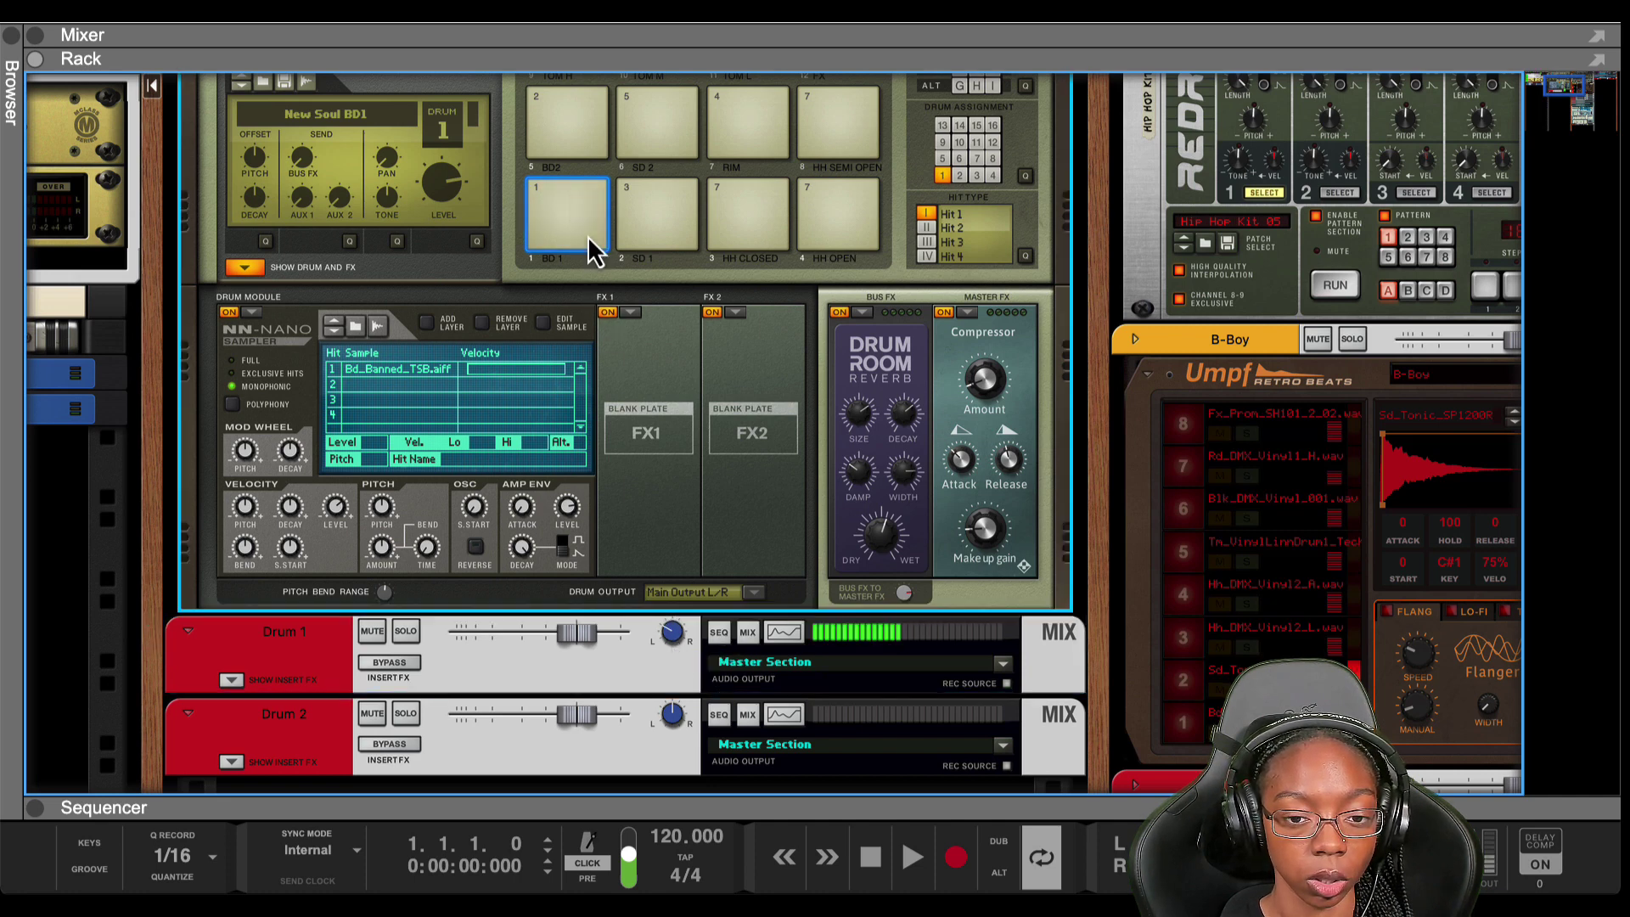
pyautogui.click(670, 633)
# - Select Kong's SD 1 drum and route its drum output to Main Output L/R
pyautogui.click(647, 228)
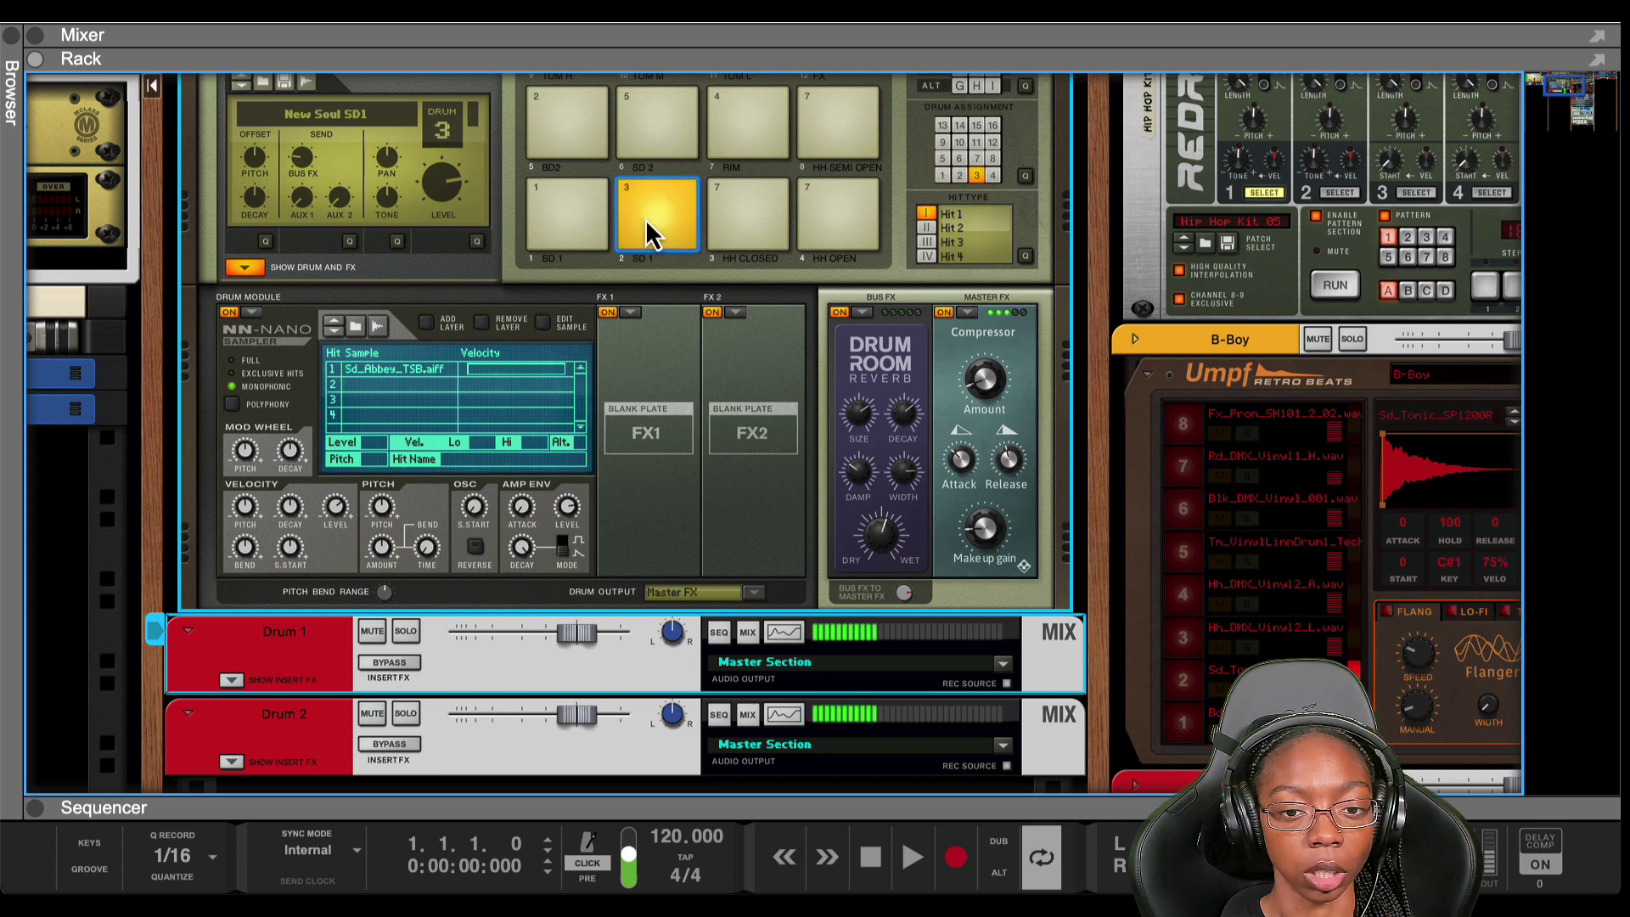
pyautogui.click(736, 597)
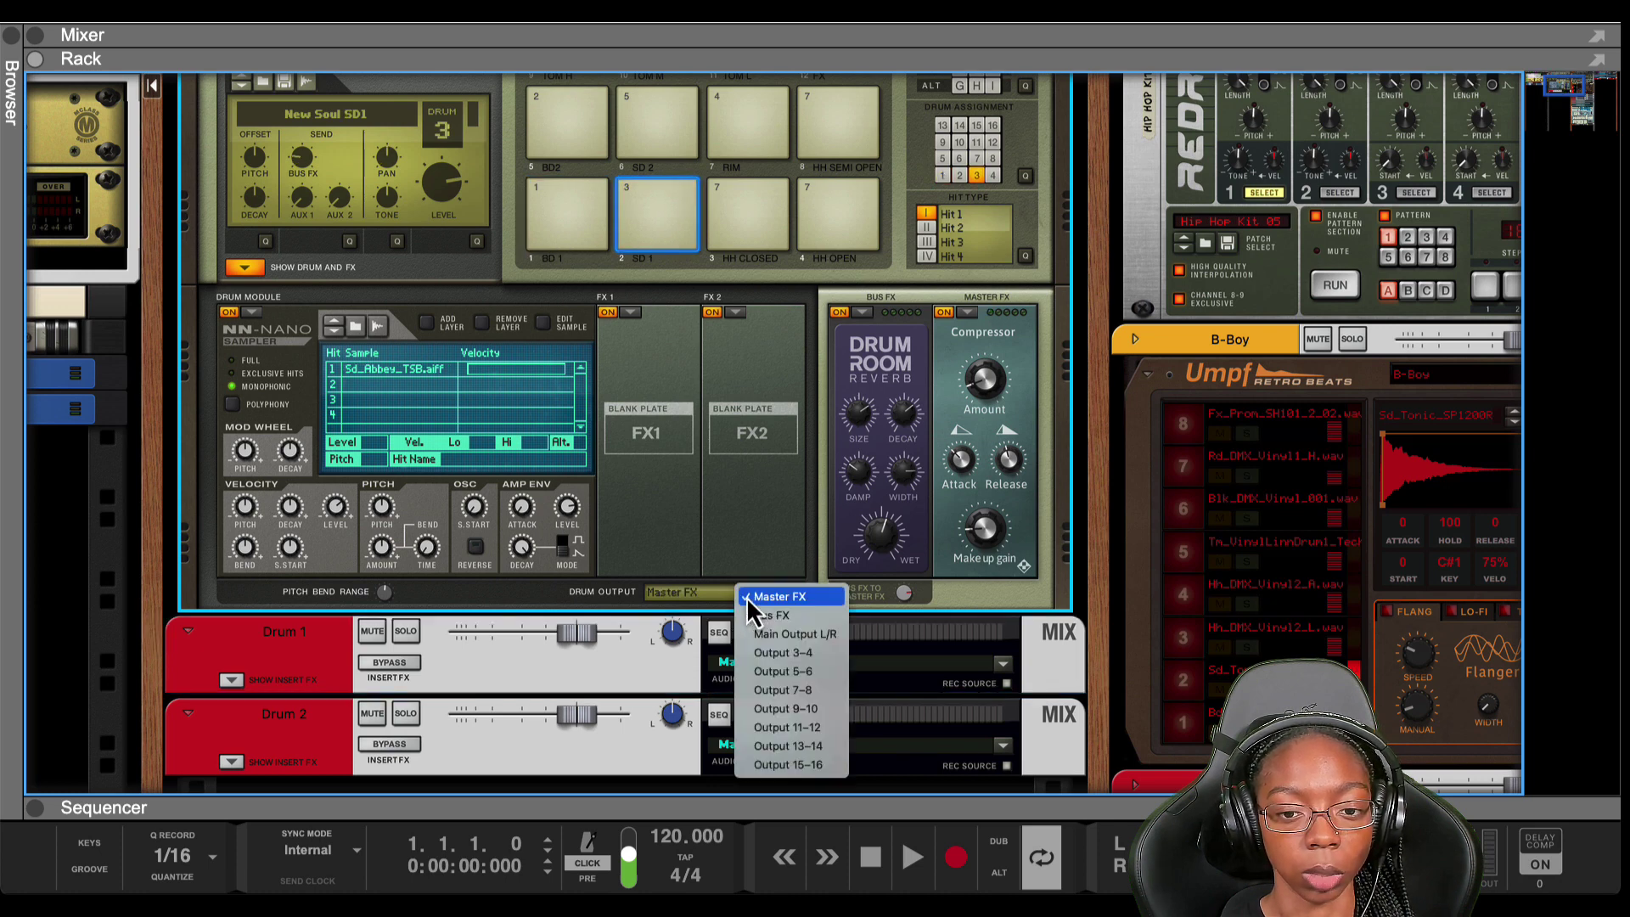
pyautogui.click(766, 644)
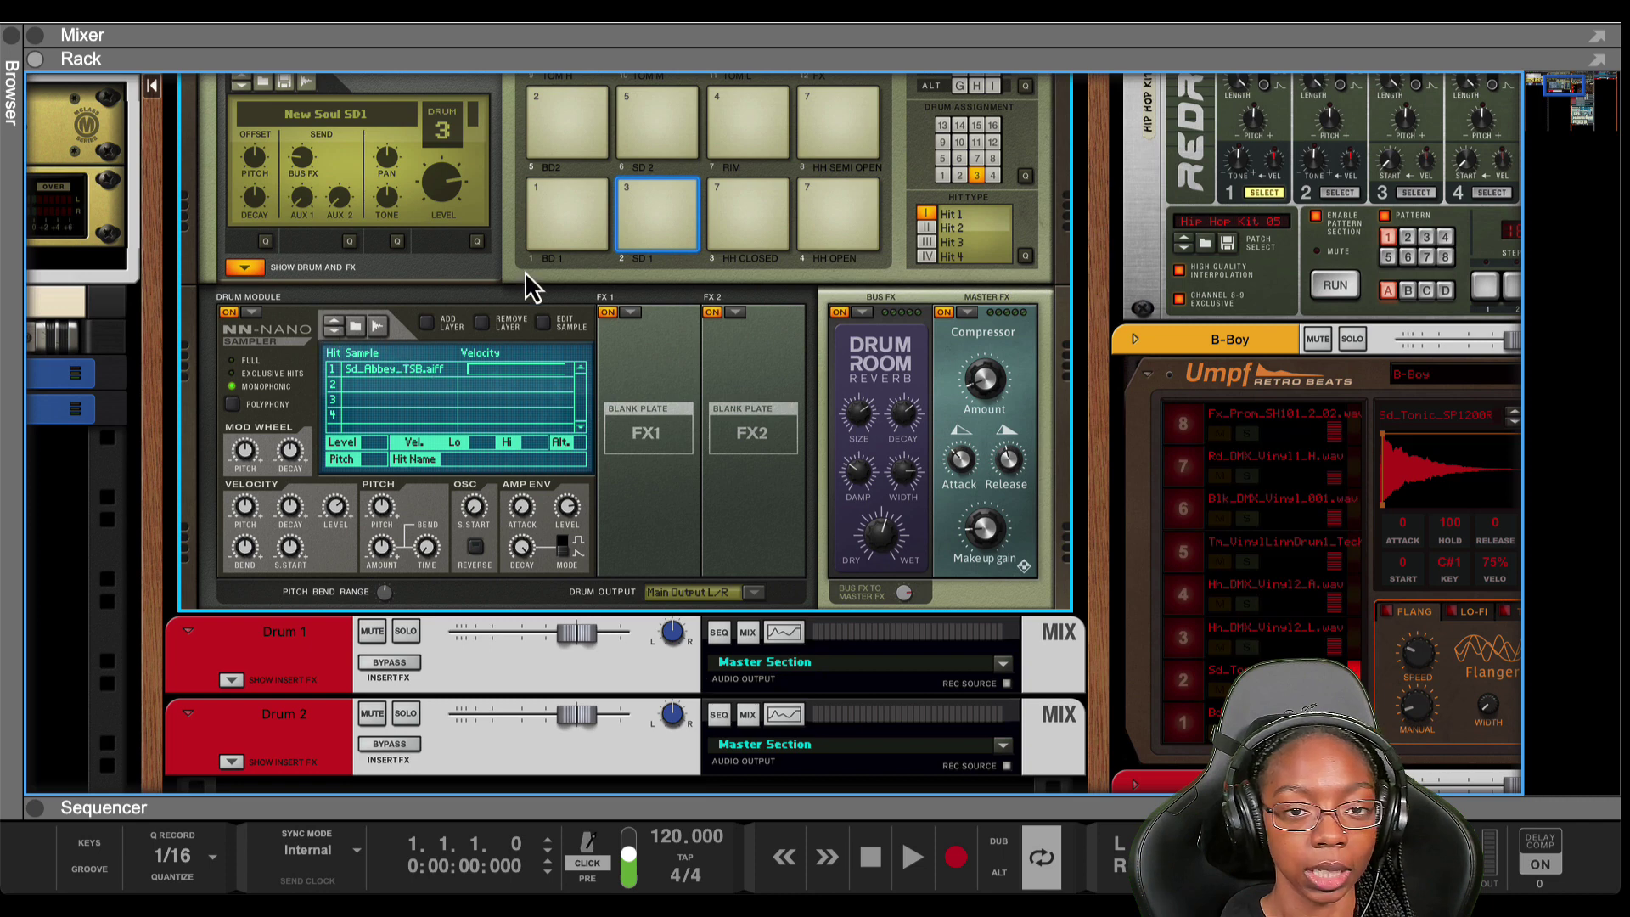
# - Pan the SD 1 drum right to 63 and play its pad to compare the levels on Drum 1 and Drum 2
pyautogui.click(652, 222)
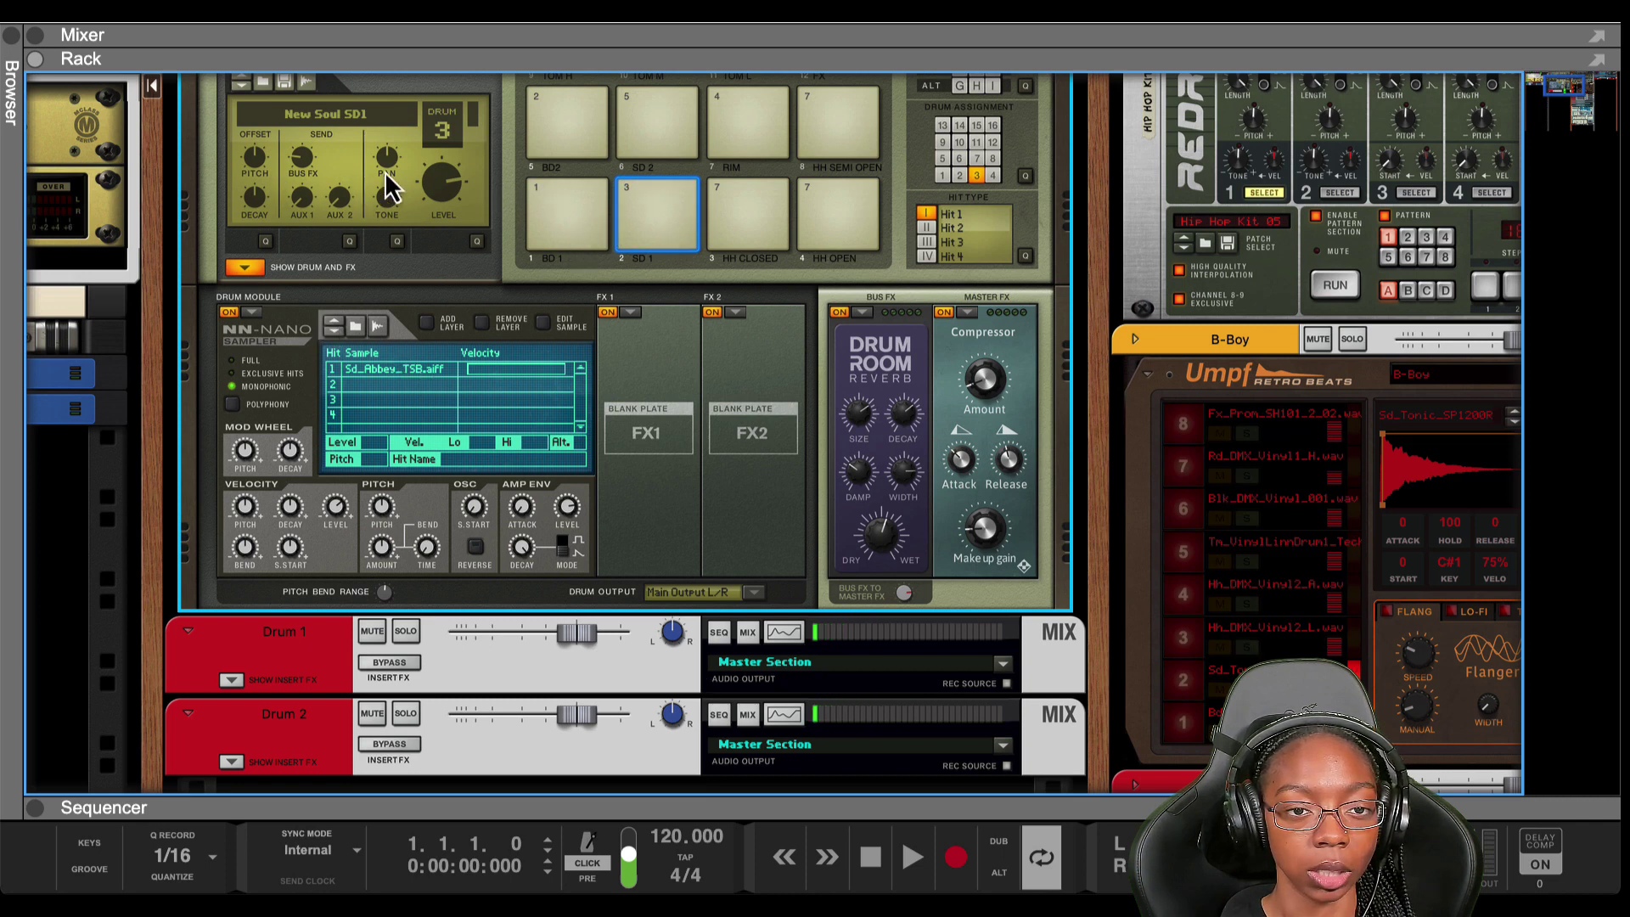
pyautogui.click(657, 183)
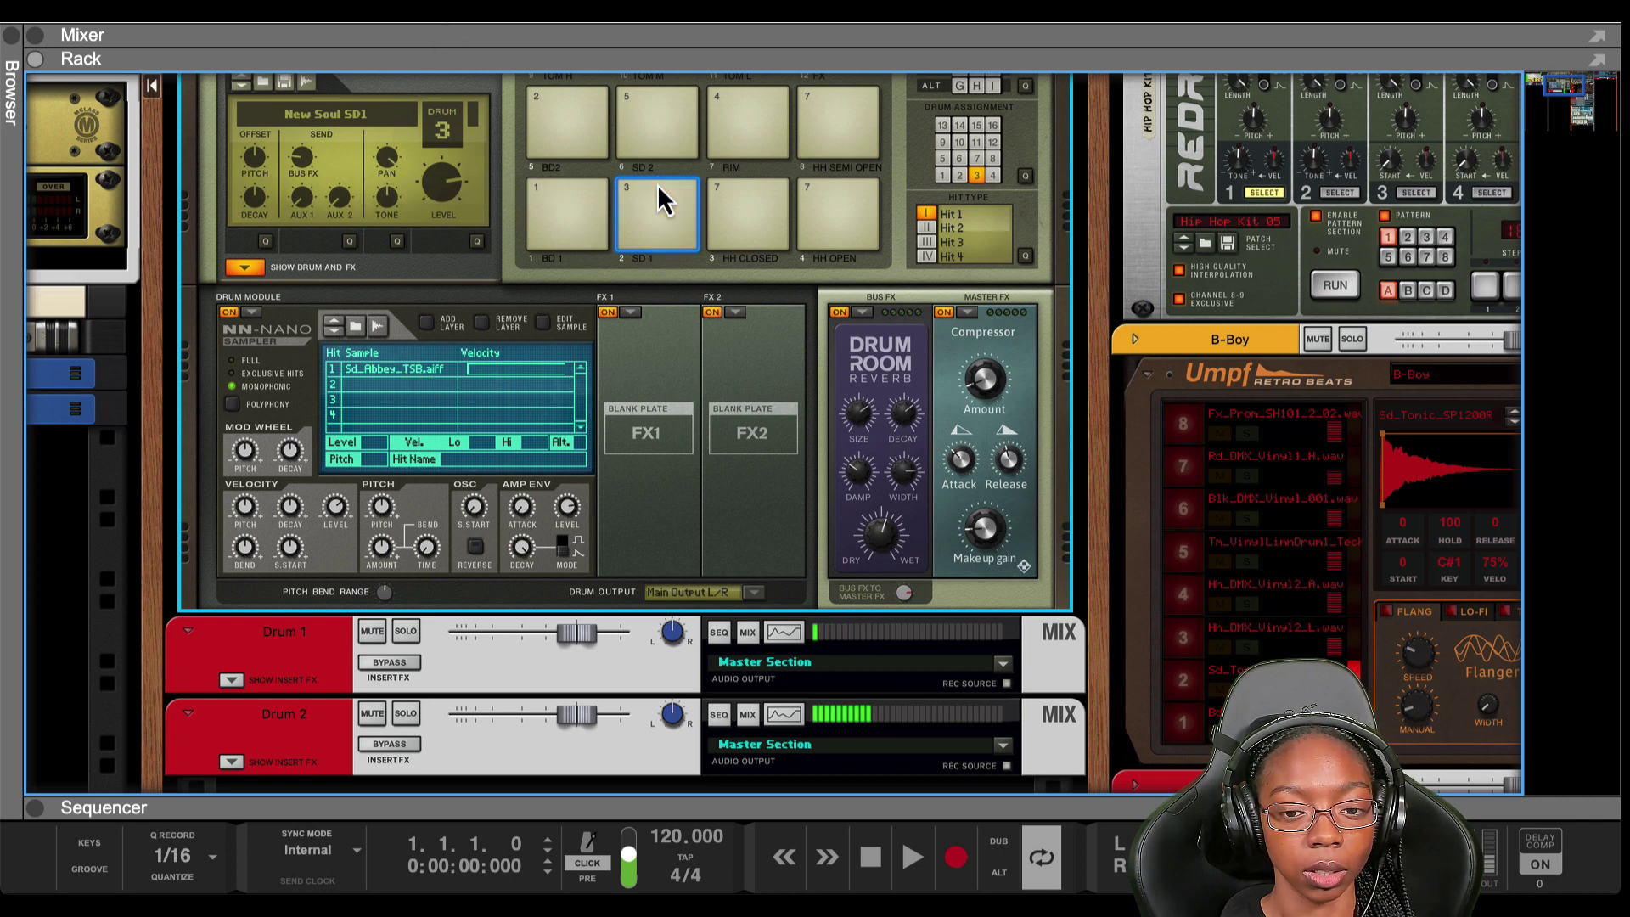
pyautogui.click(655, 178)
pyautogui.moveTo(397, 142)
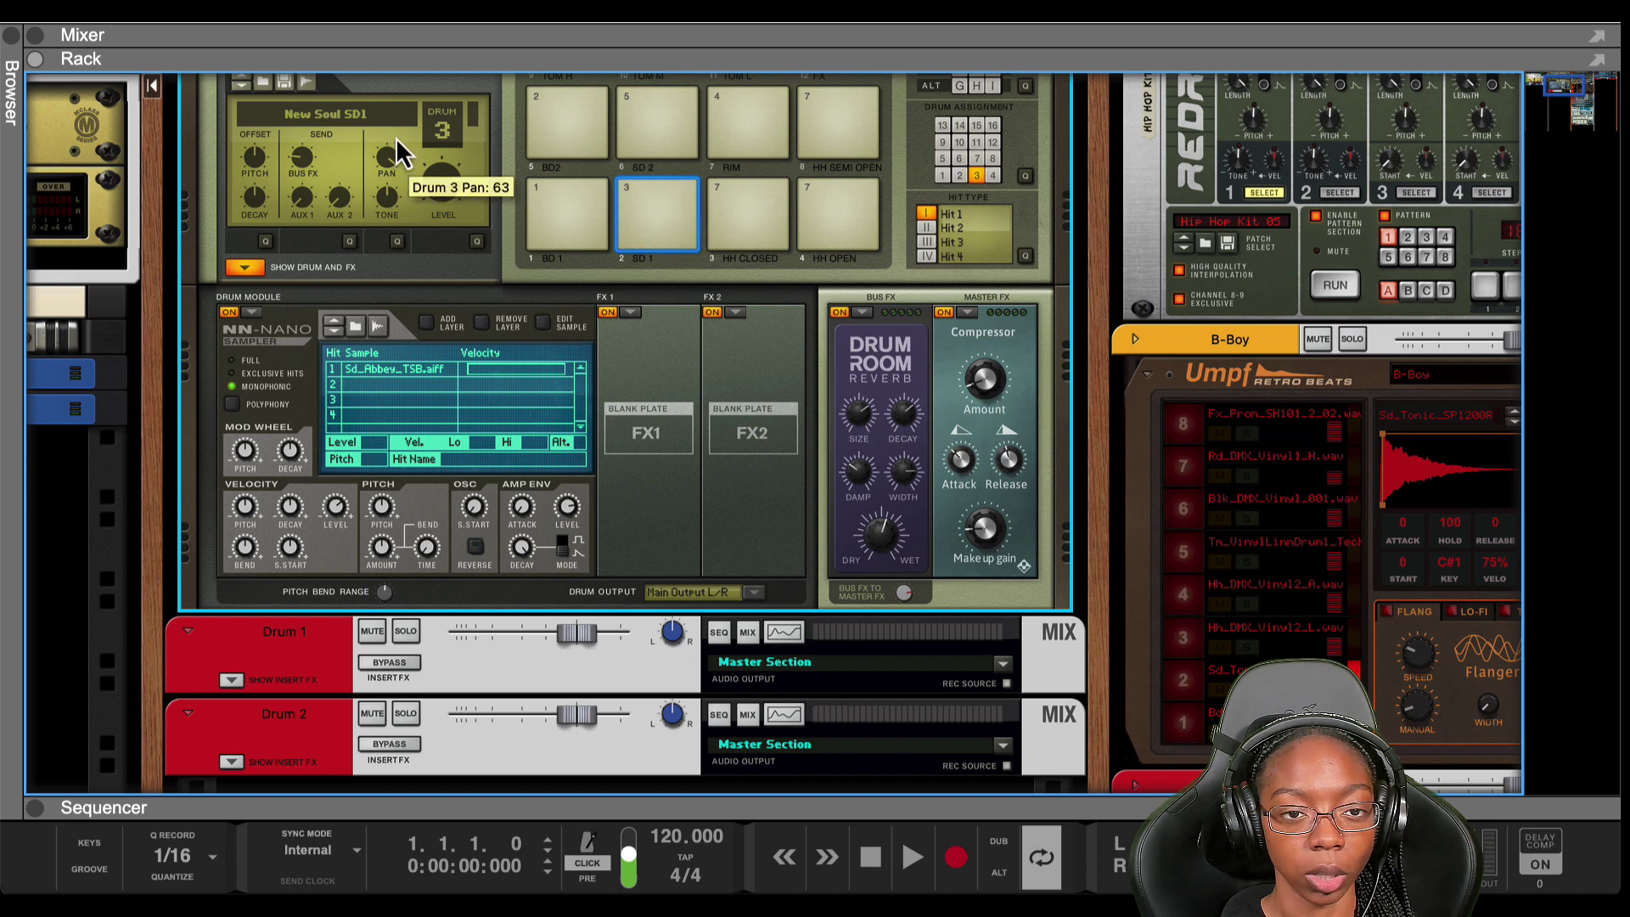
pyautogui.click(648, 191)
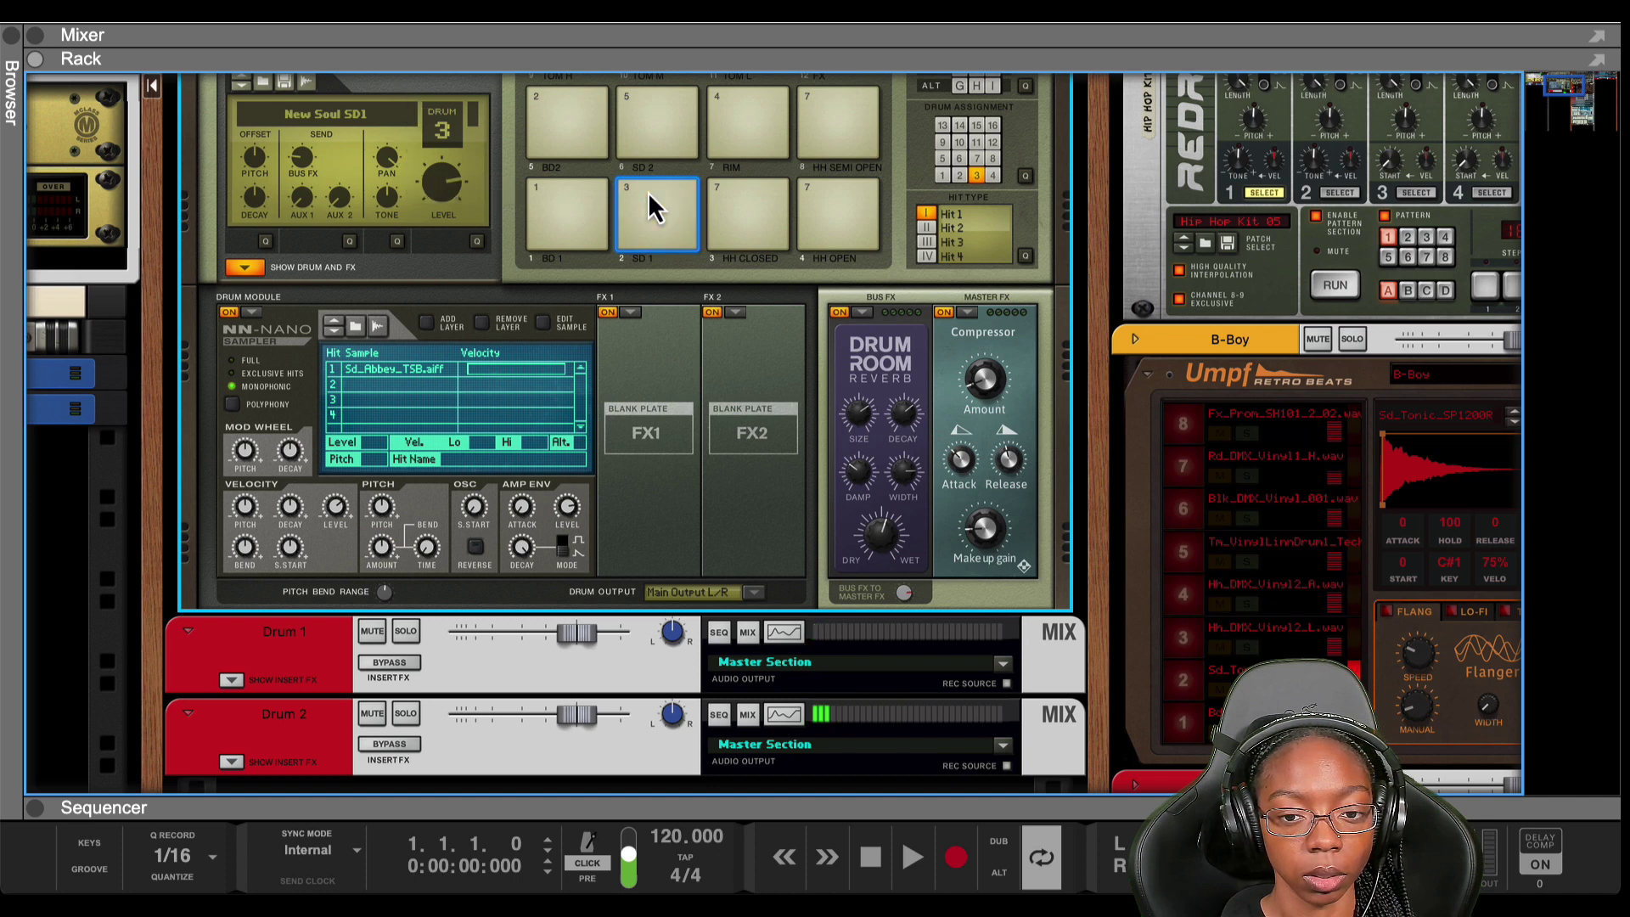
pyautogui.click(649, 192)
pyautogui.click(649, 192)
pyautogui.click(649, 191)
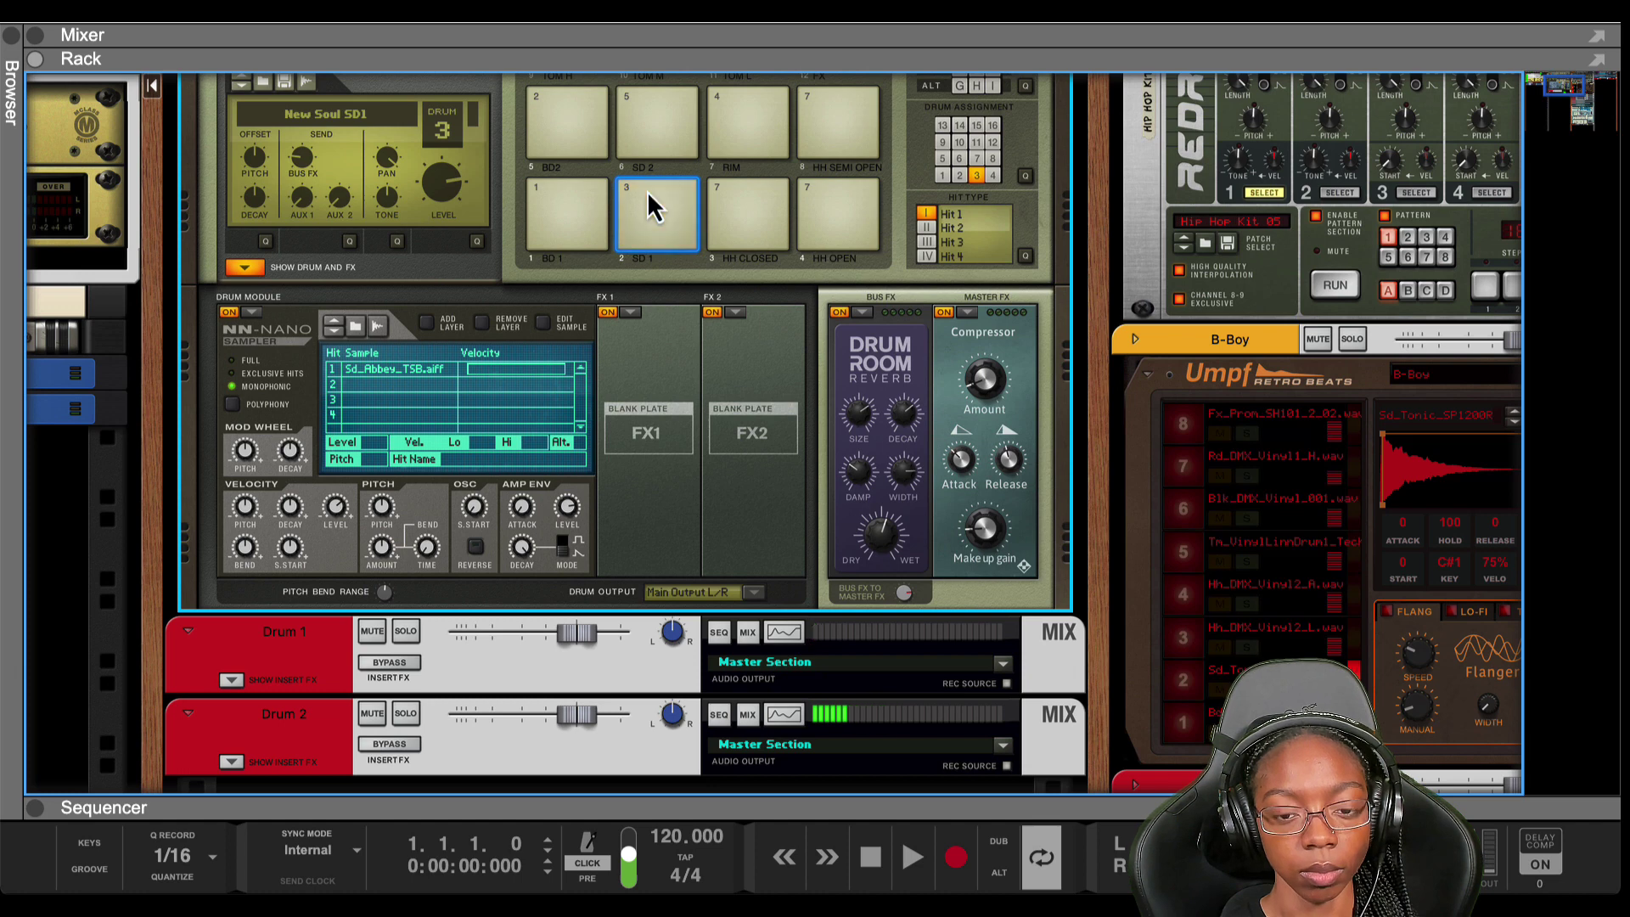
pyautogui.click(646, 190)
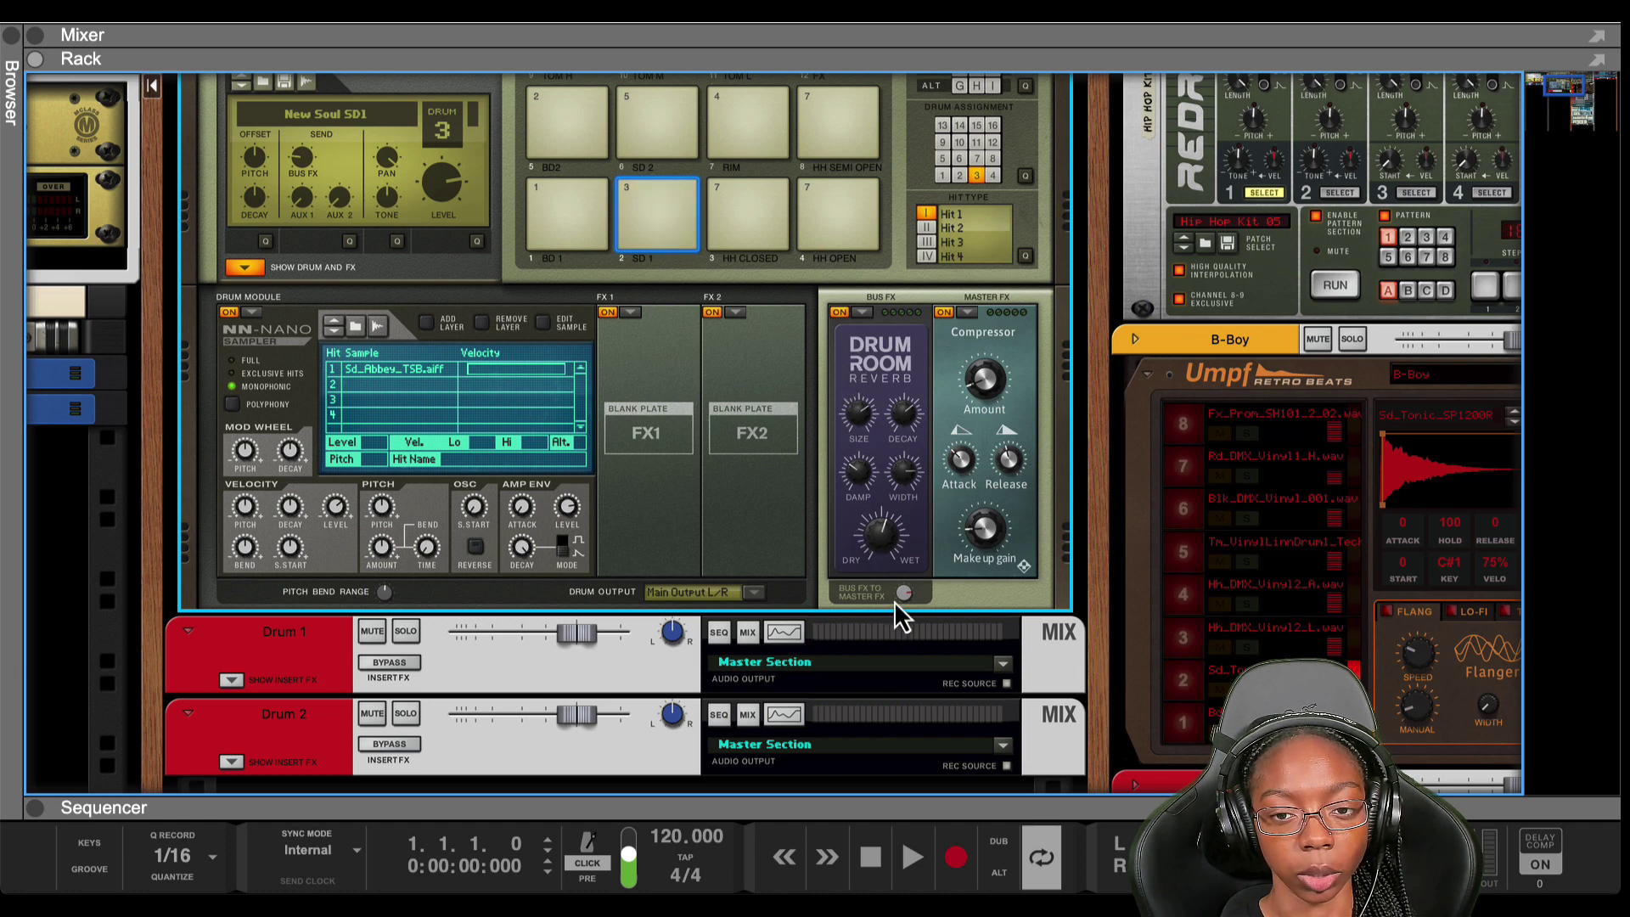
# - Turn off Kong's Drum Room Reverb bus effect and Compressor master effect, and audition SD 1
pyautogui.click(837, 313)
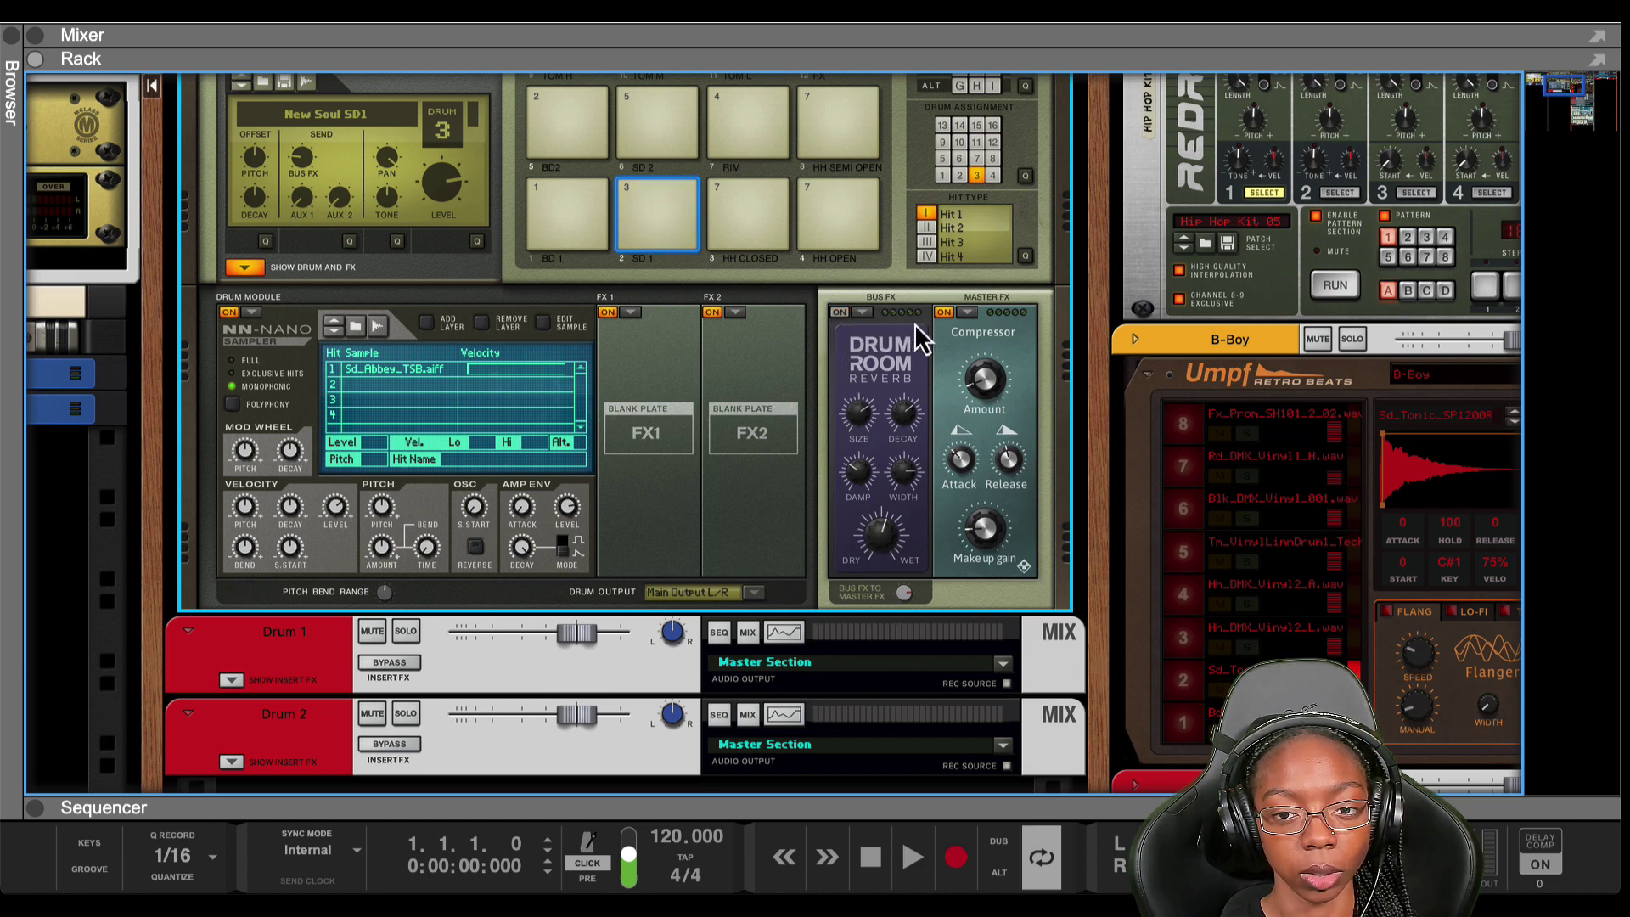
pyautogui.click(944, 313)
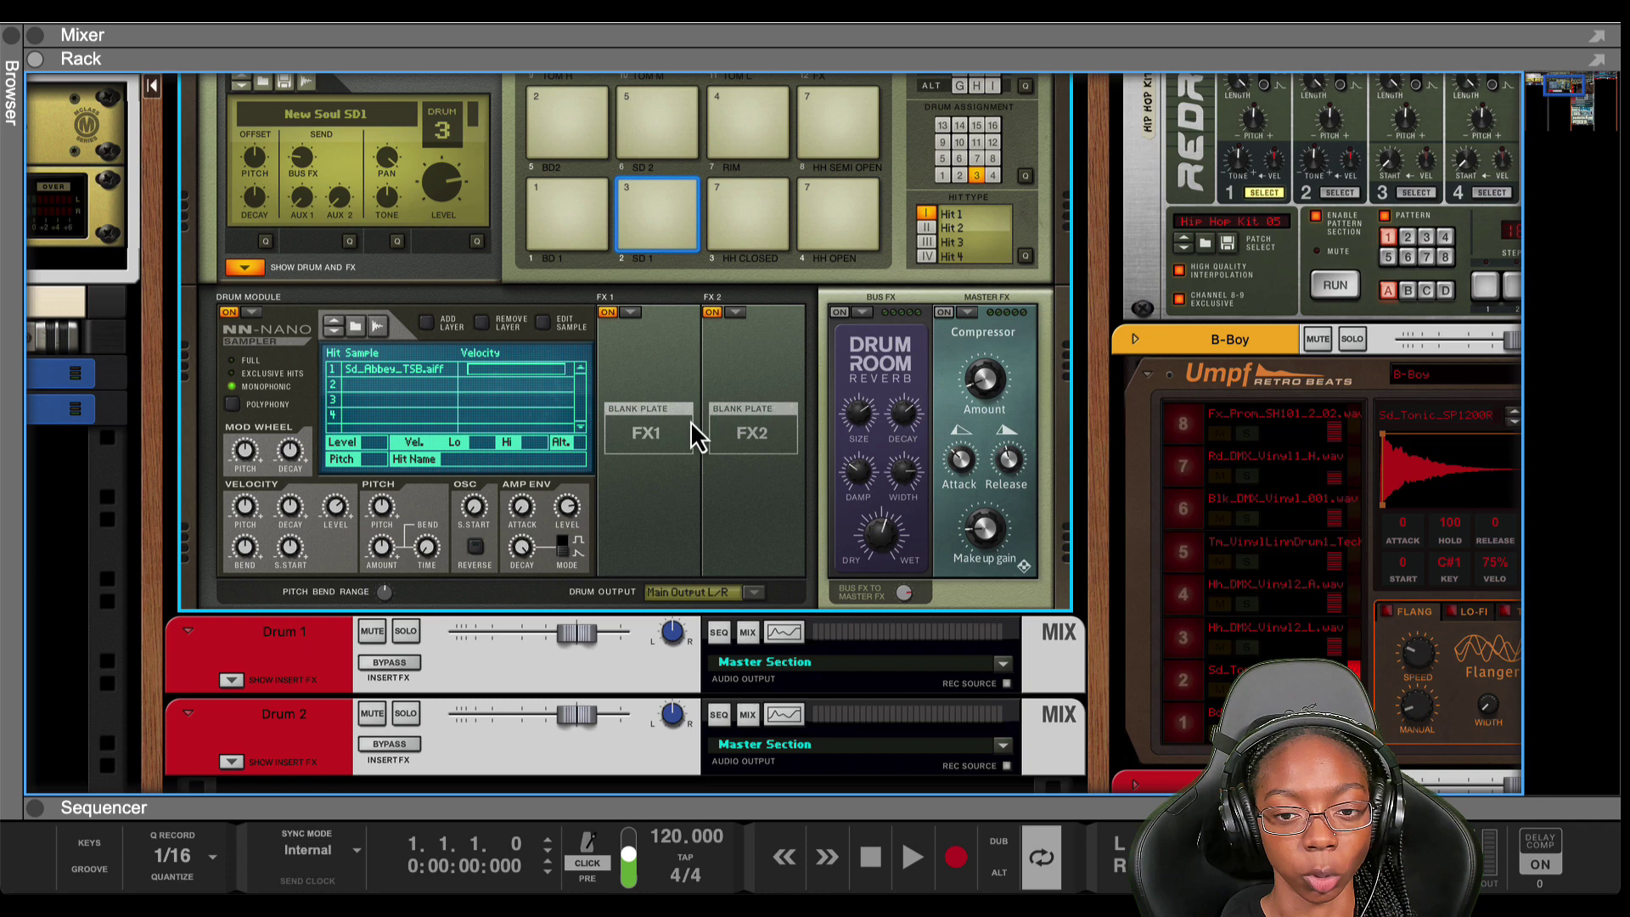
pyautogui.click(656, 210)
pyautogui.click(656, 210)
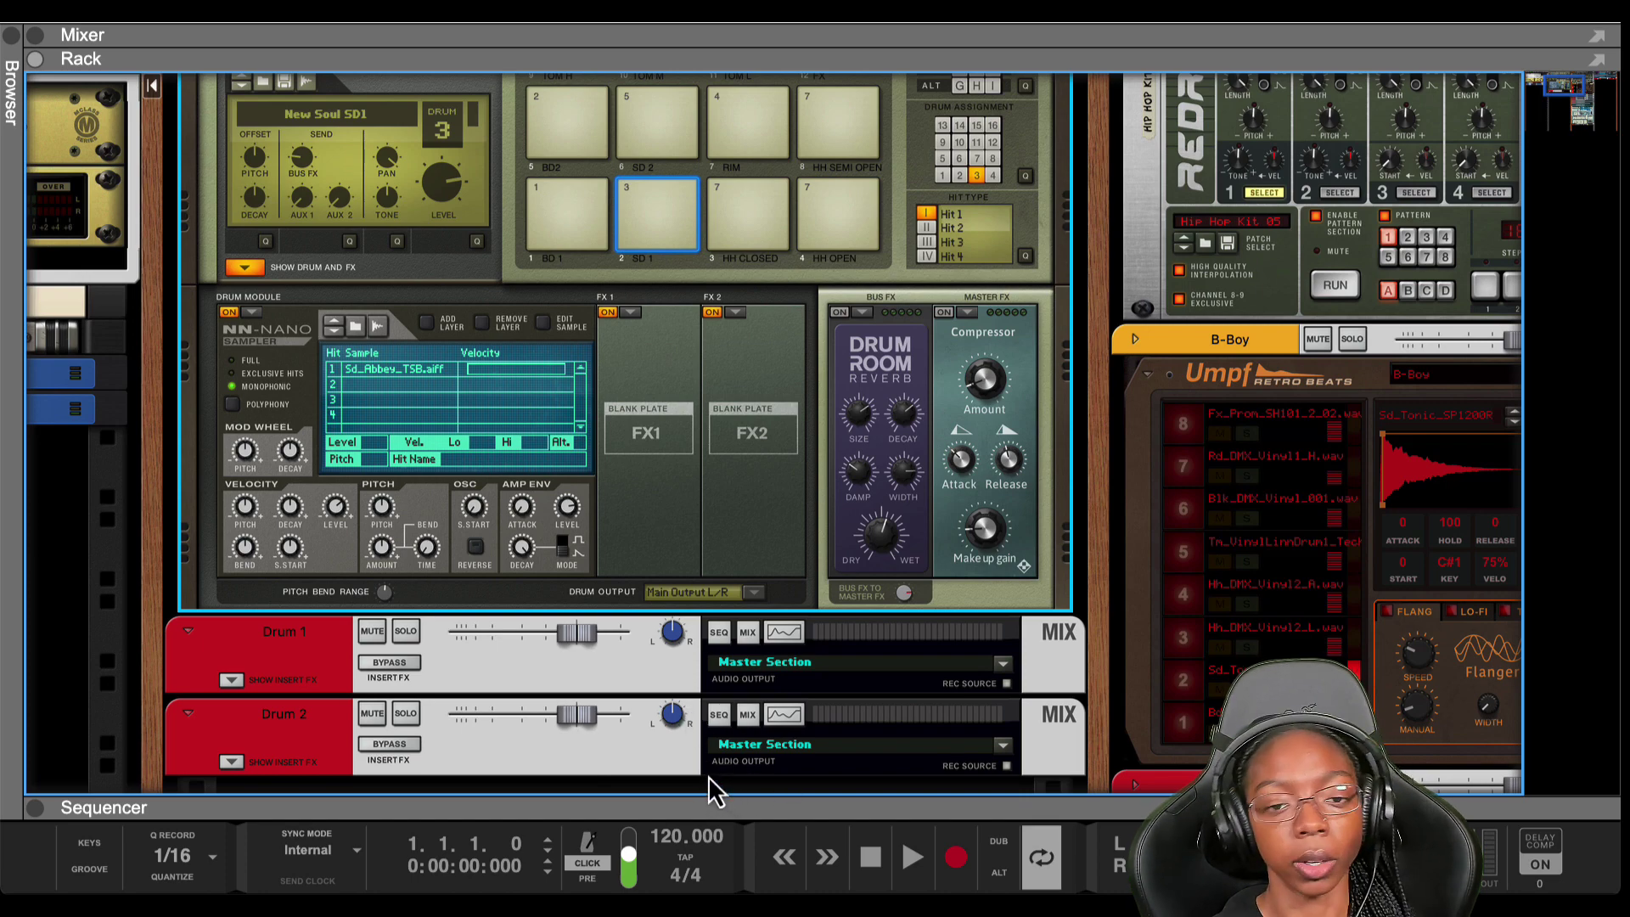
# - Examine Kong's audio outputs and their cabling to the mix channels on the rear of the rack
pyautogui.scroll(3, 685, 604)
pyautogui.scroll(2, 684, 604)
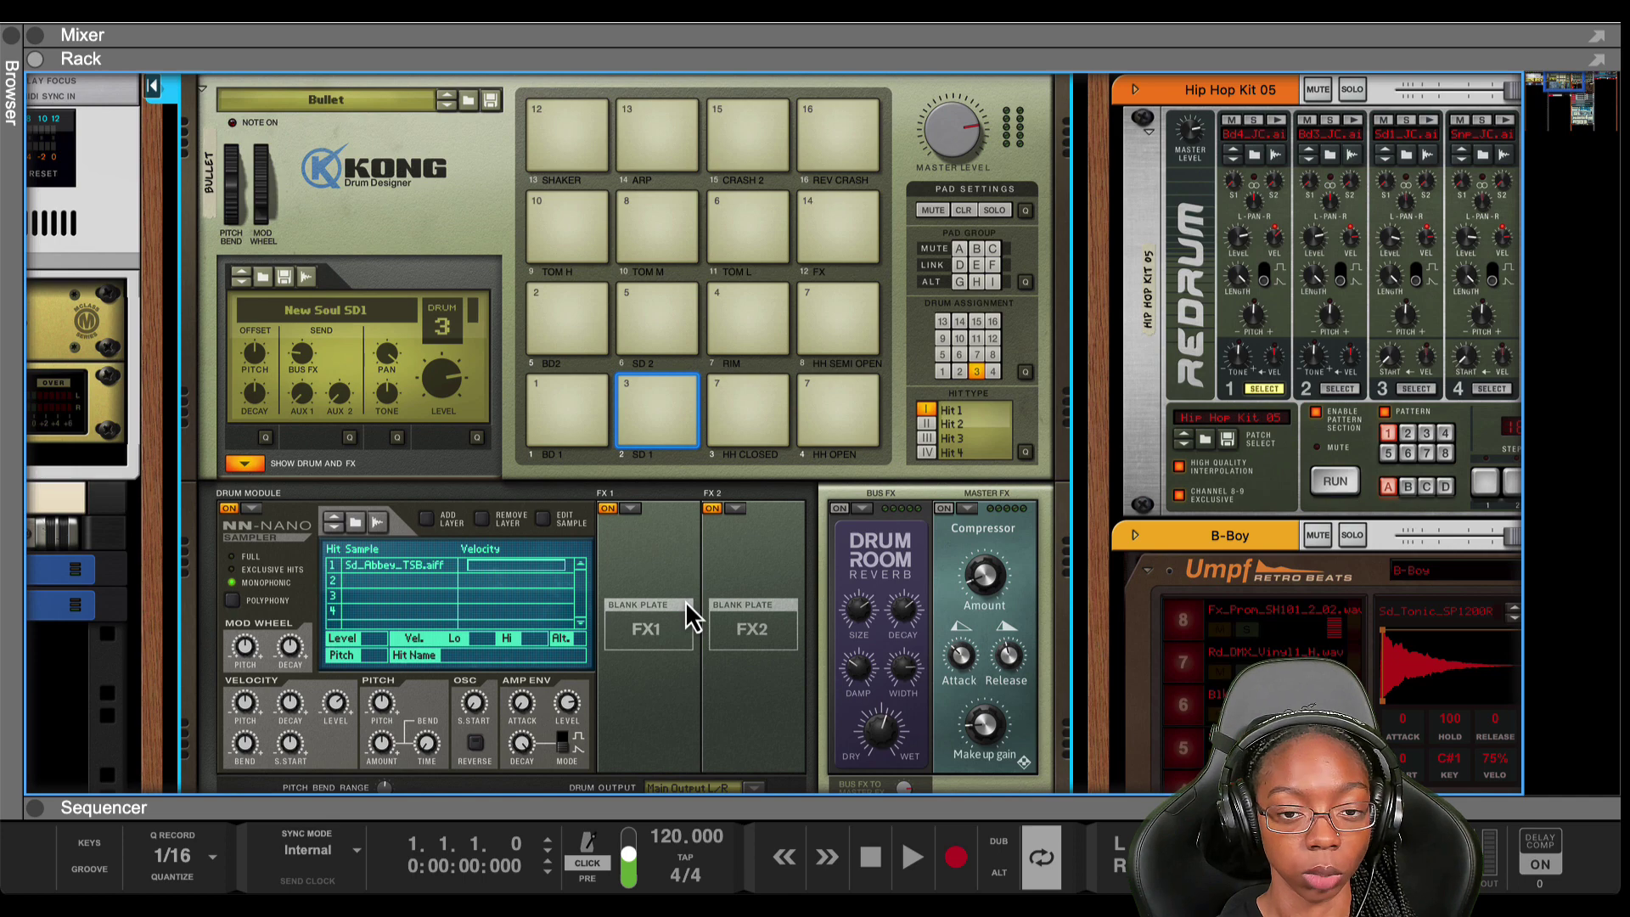
pyautogui.press('Tab')
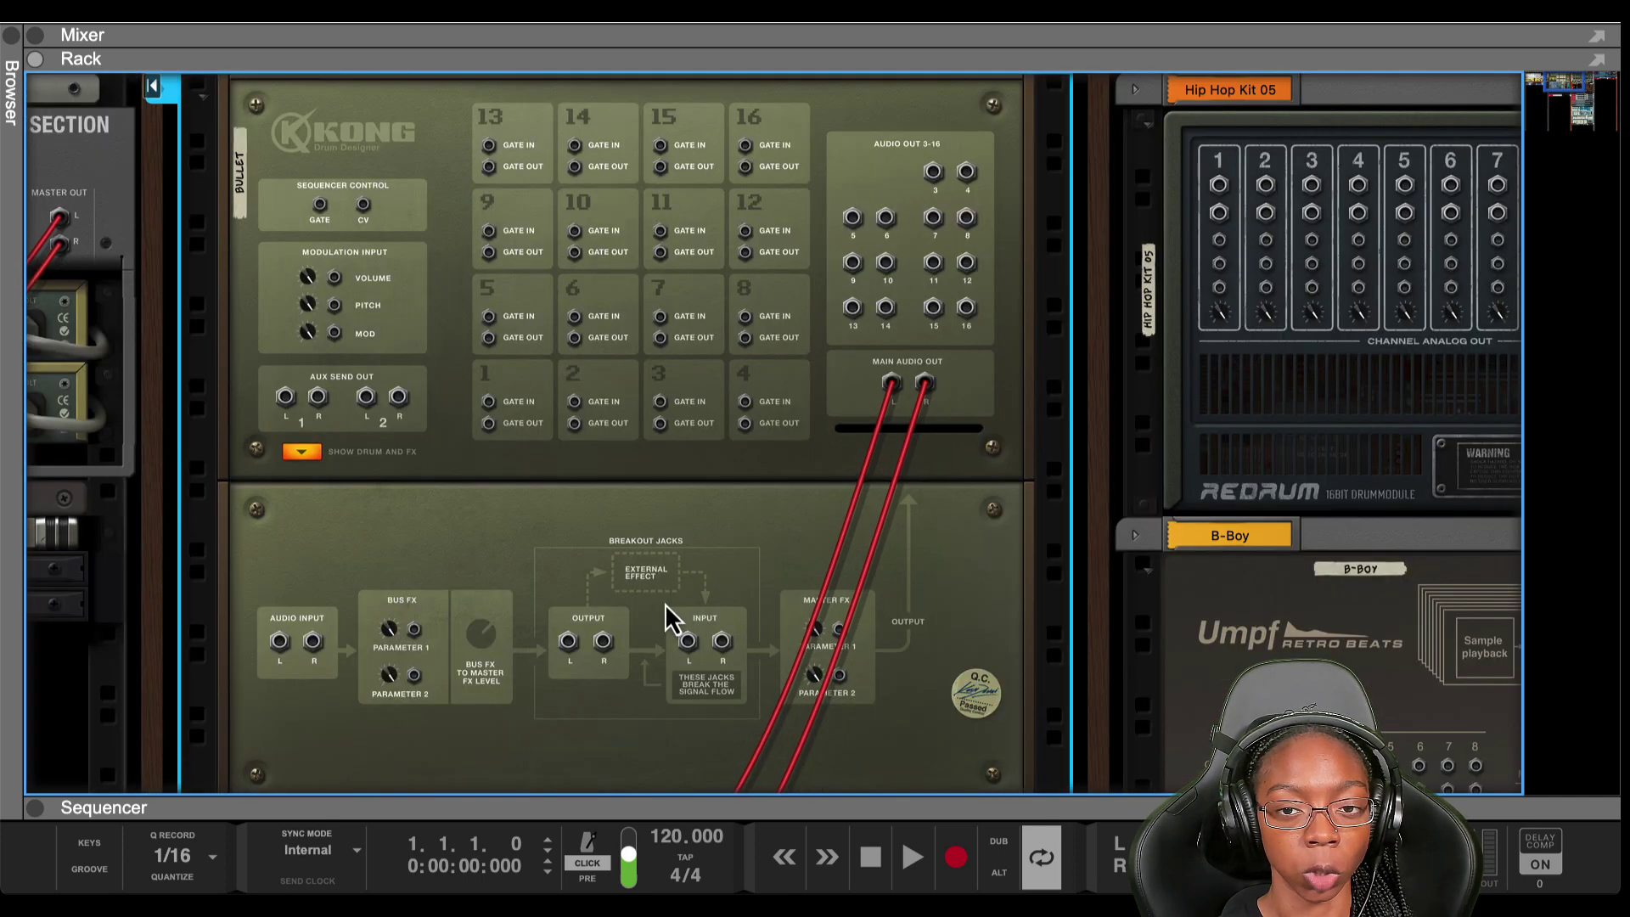
pyautogui.press('Tab')
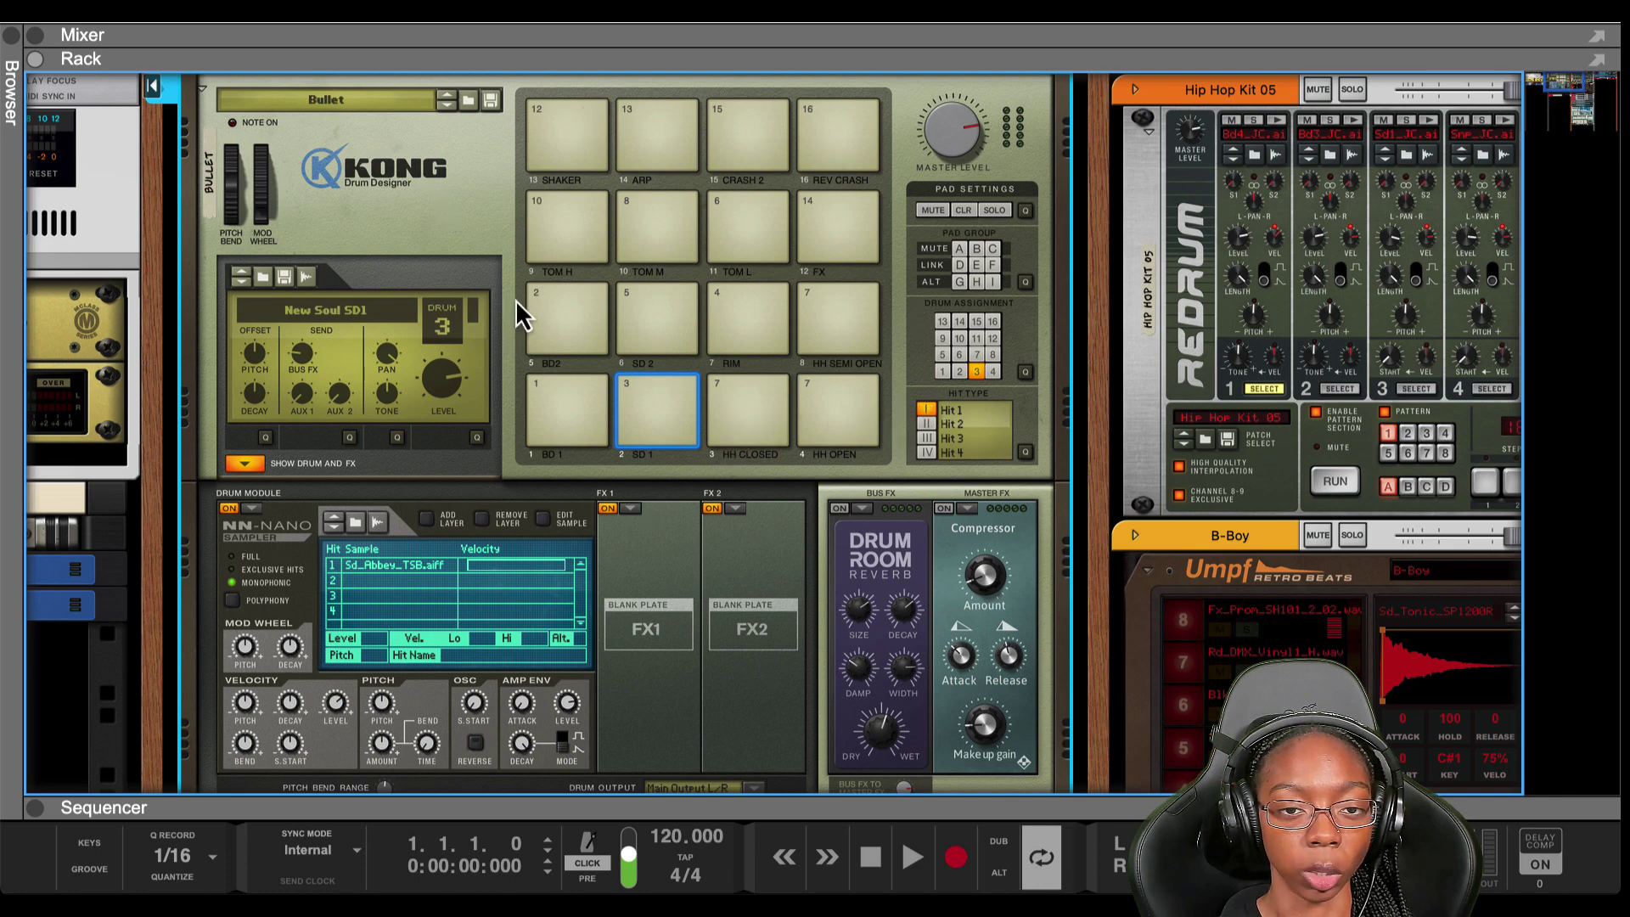
pyautogui.scroll(-2, 730, 604)
pyautogui.scroll(-3, 730, 604)
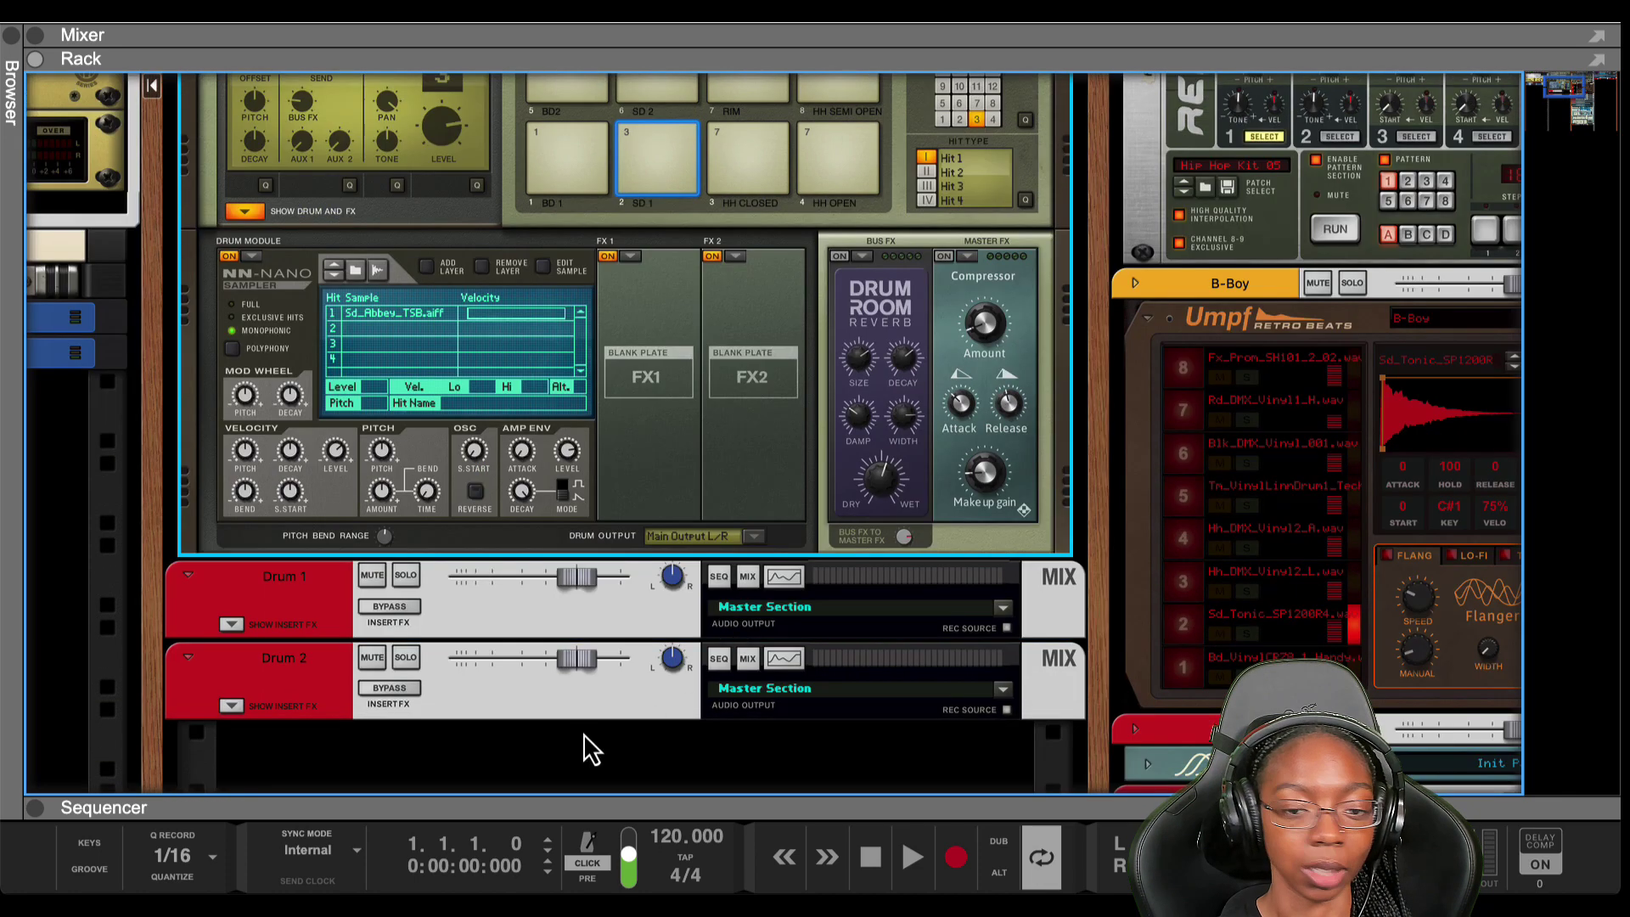
pyautogui.press('Tab')
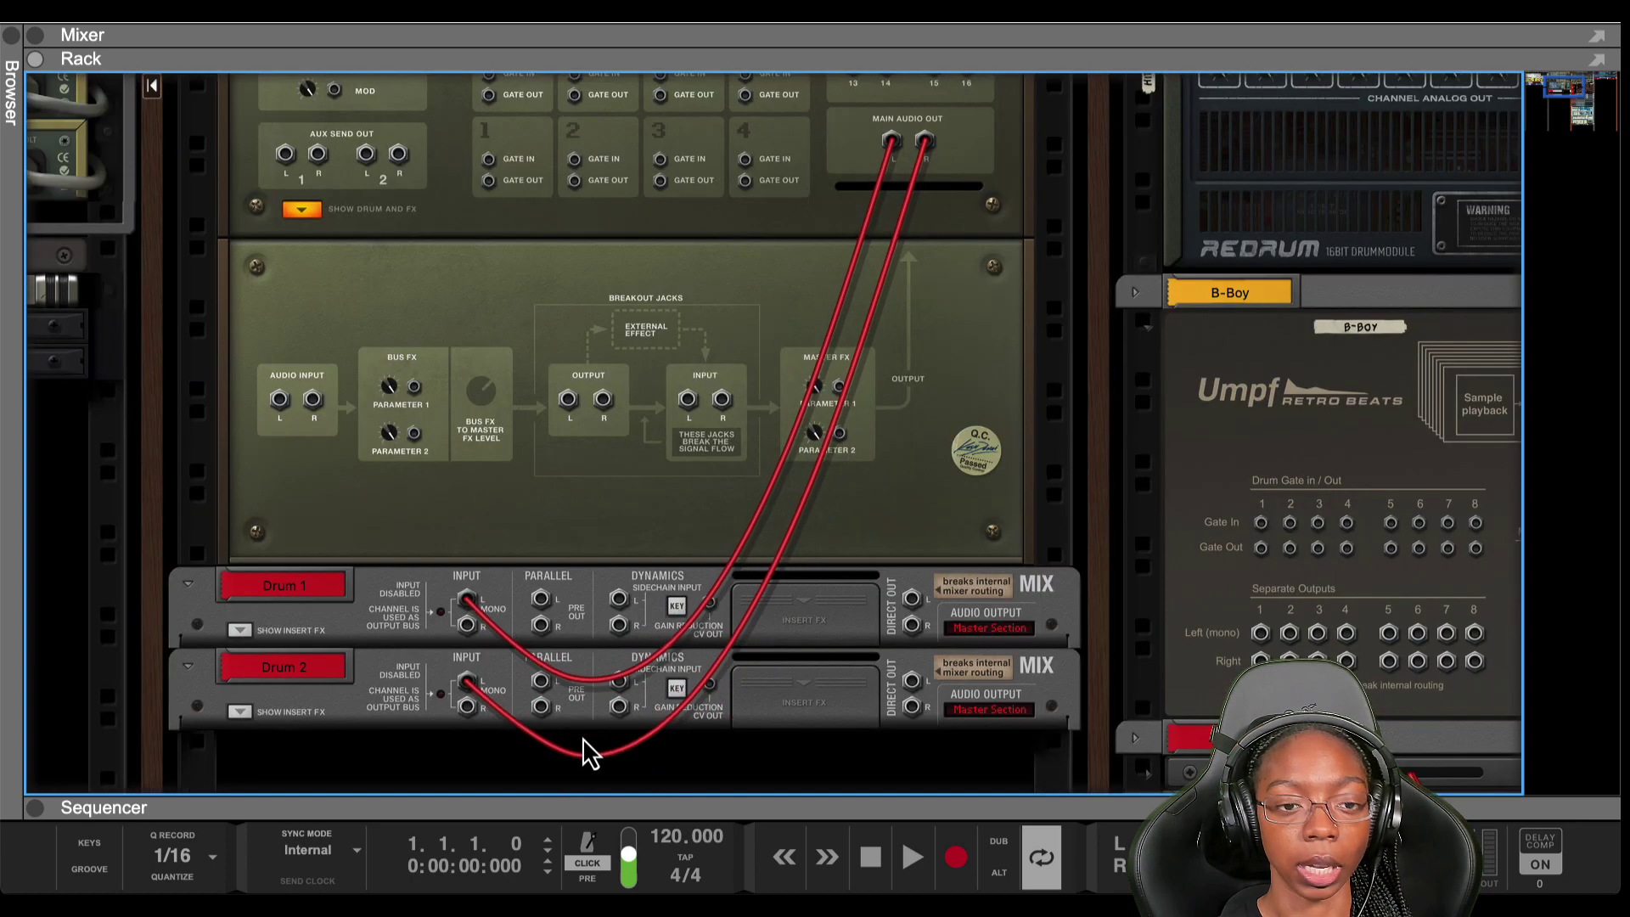
pyautogui.scroll(3, 583, 737)
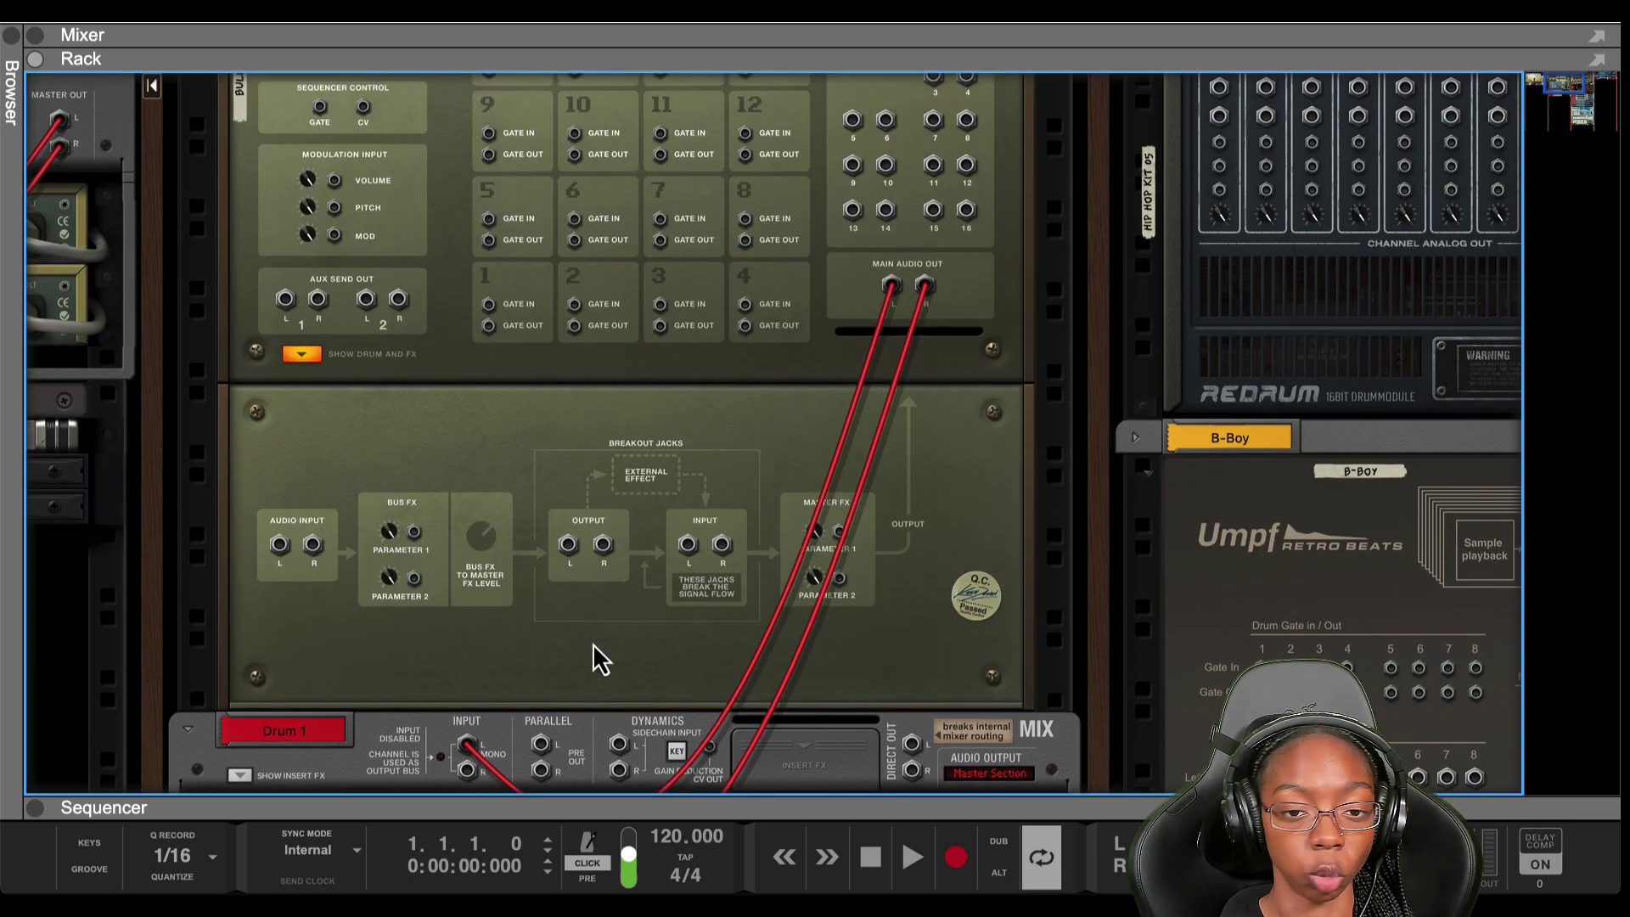
# - Add two mix channels below Drum 2 and name them Drum 3 and Drum 4
pyautogui.scroll(-4, 593, 659)
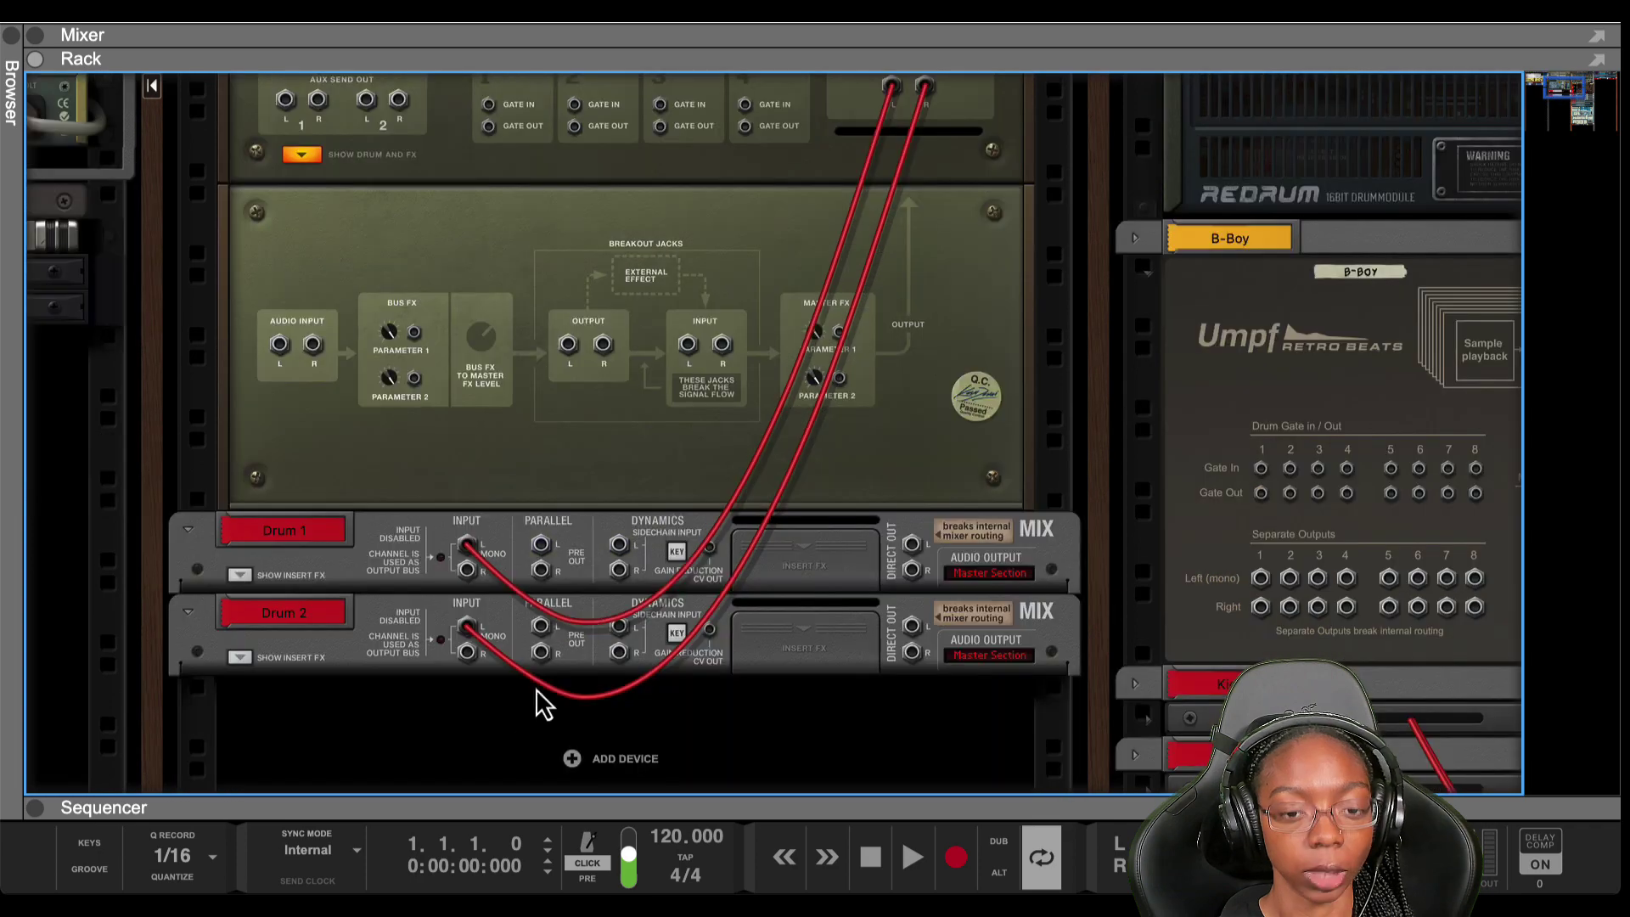
pyautogui.rightClick(634, 723)
pyautogui.click(686, 737)
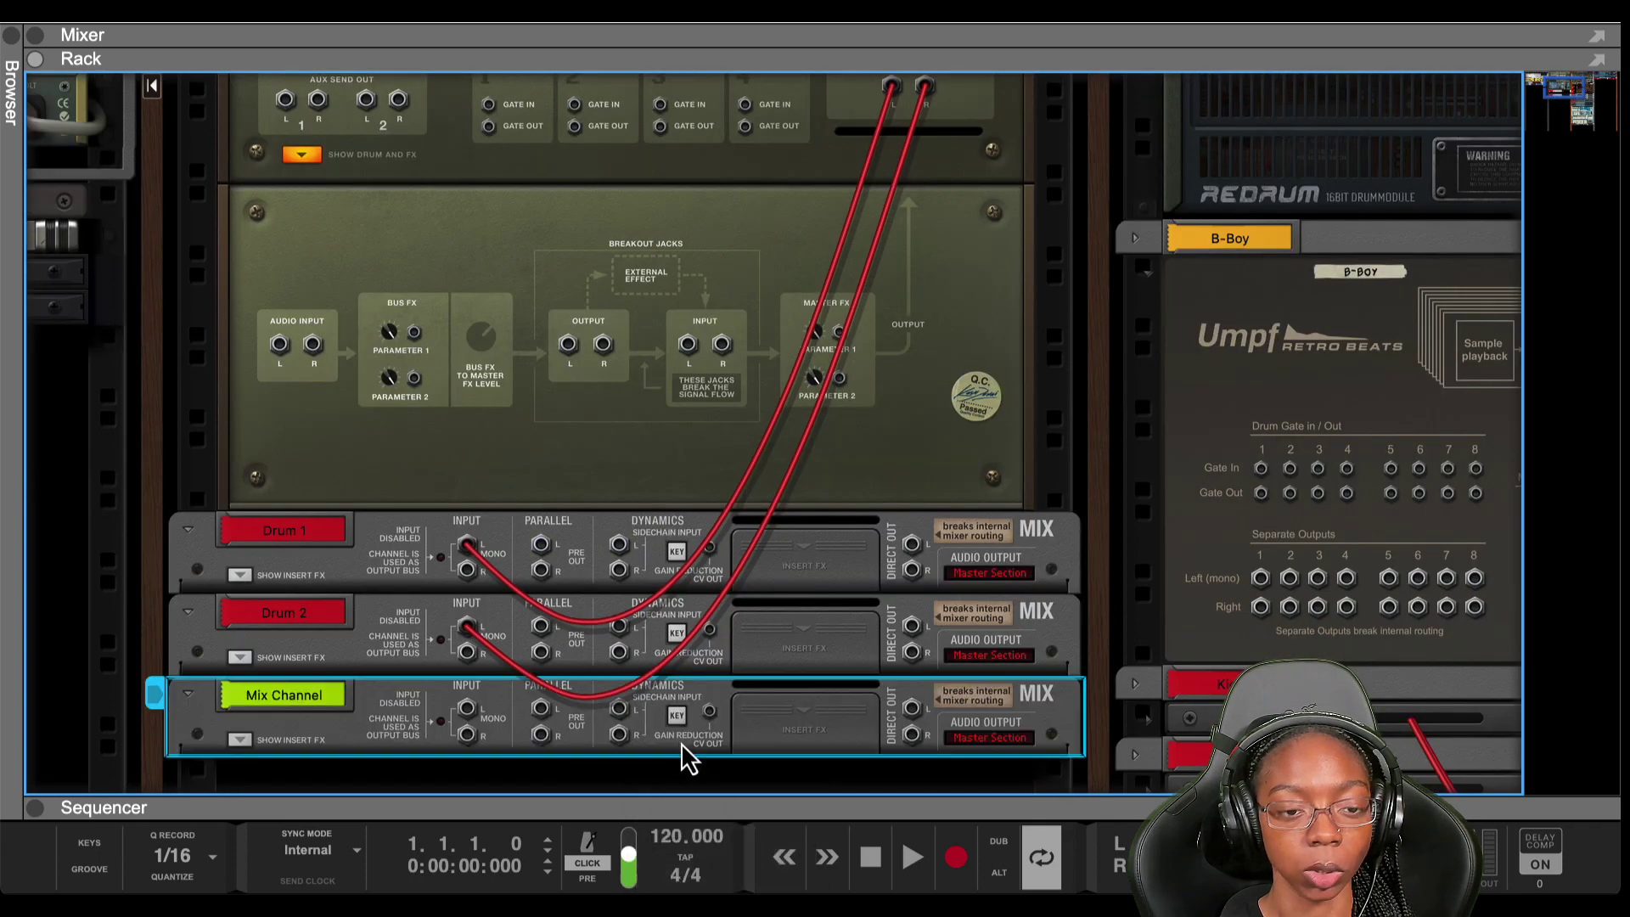
pyautogui.scroll(-3, 594, 737)
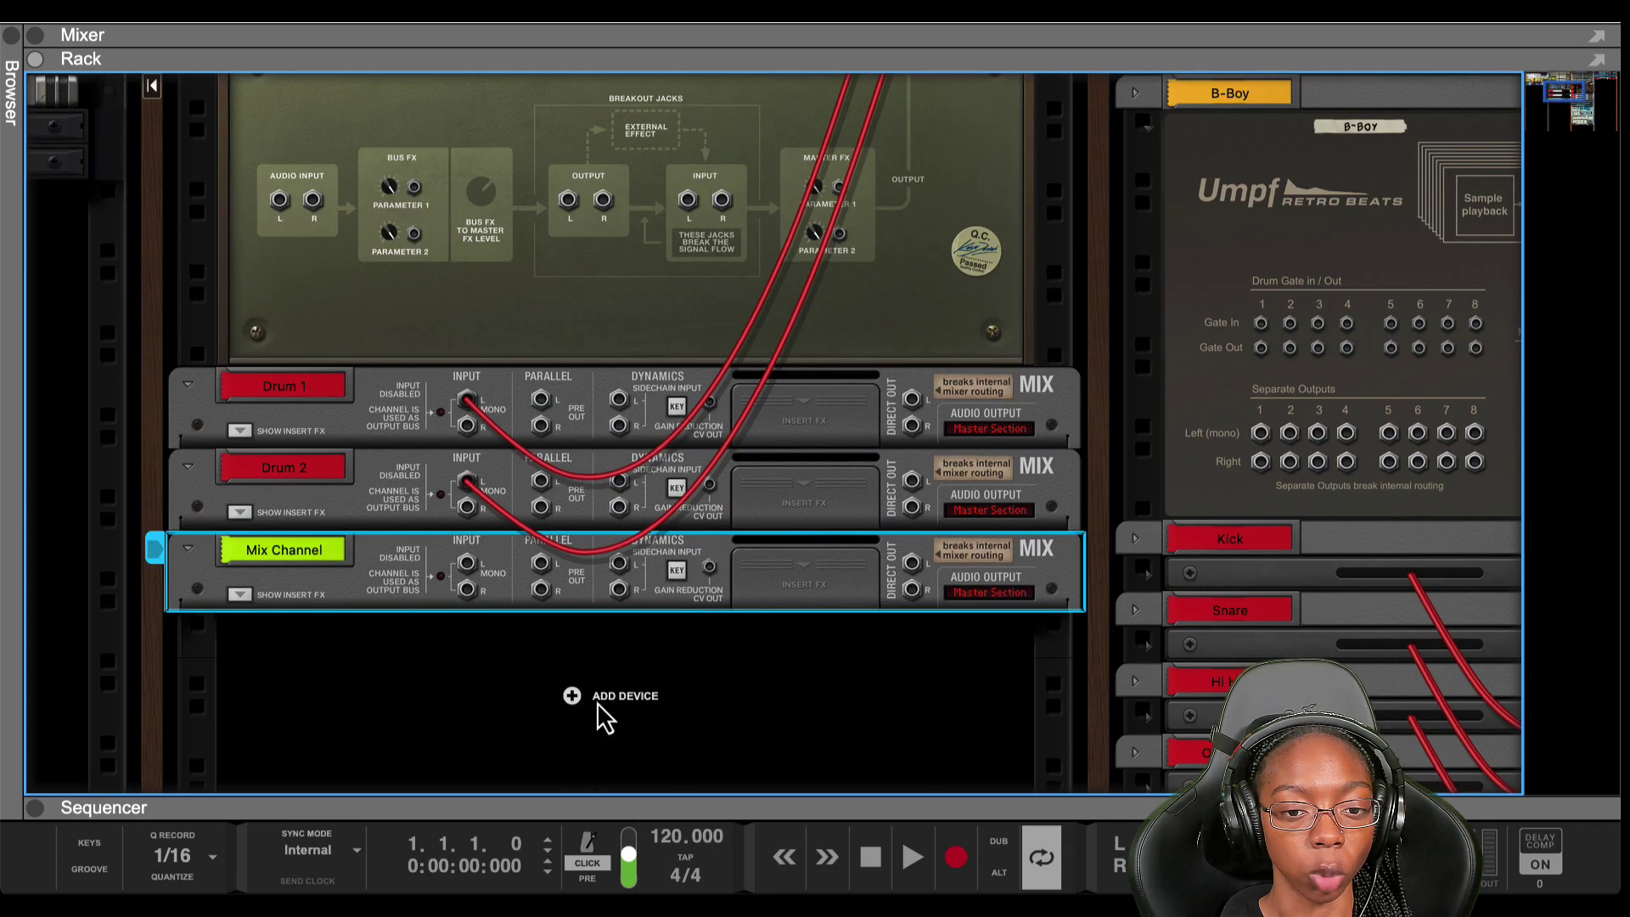
pyautogui.rightClick(598, 701)
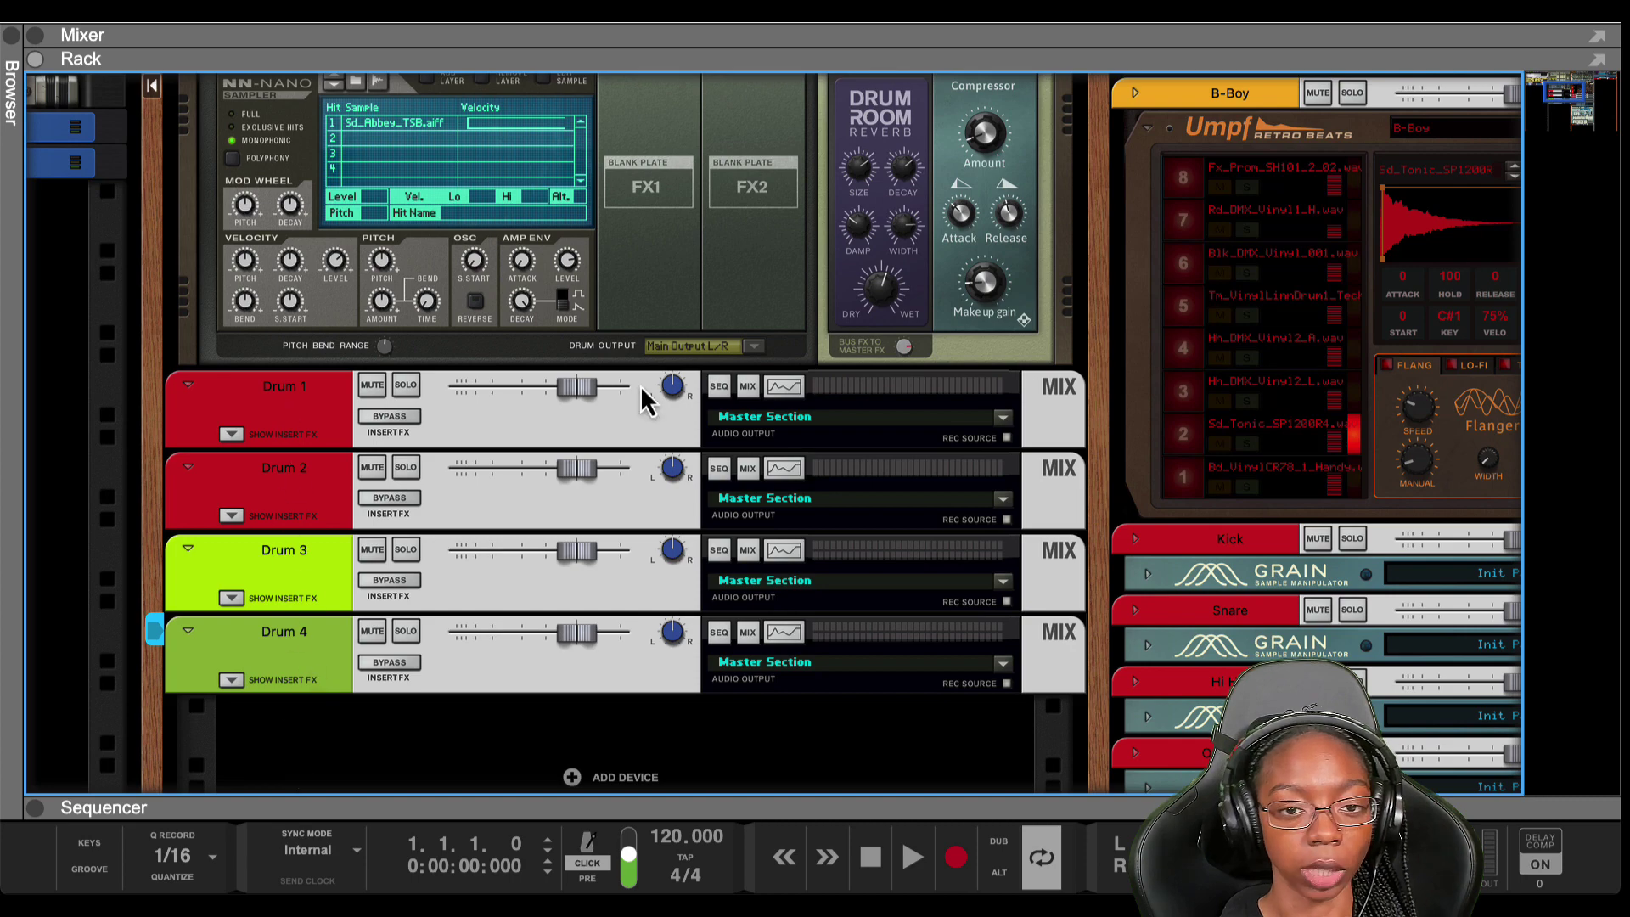
# - On the rack rear, cable Kong's audio output 3 to Drum 3's left input and output 4 to Drum 4's left input
pyautogui.scroll(5, 654, 390)
pyautogui.press('Tab')
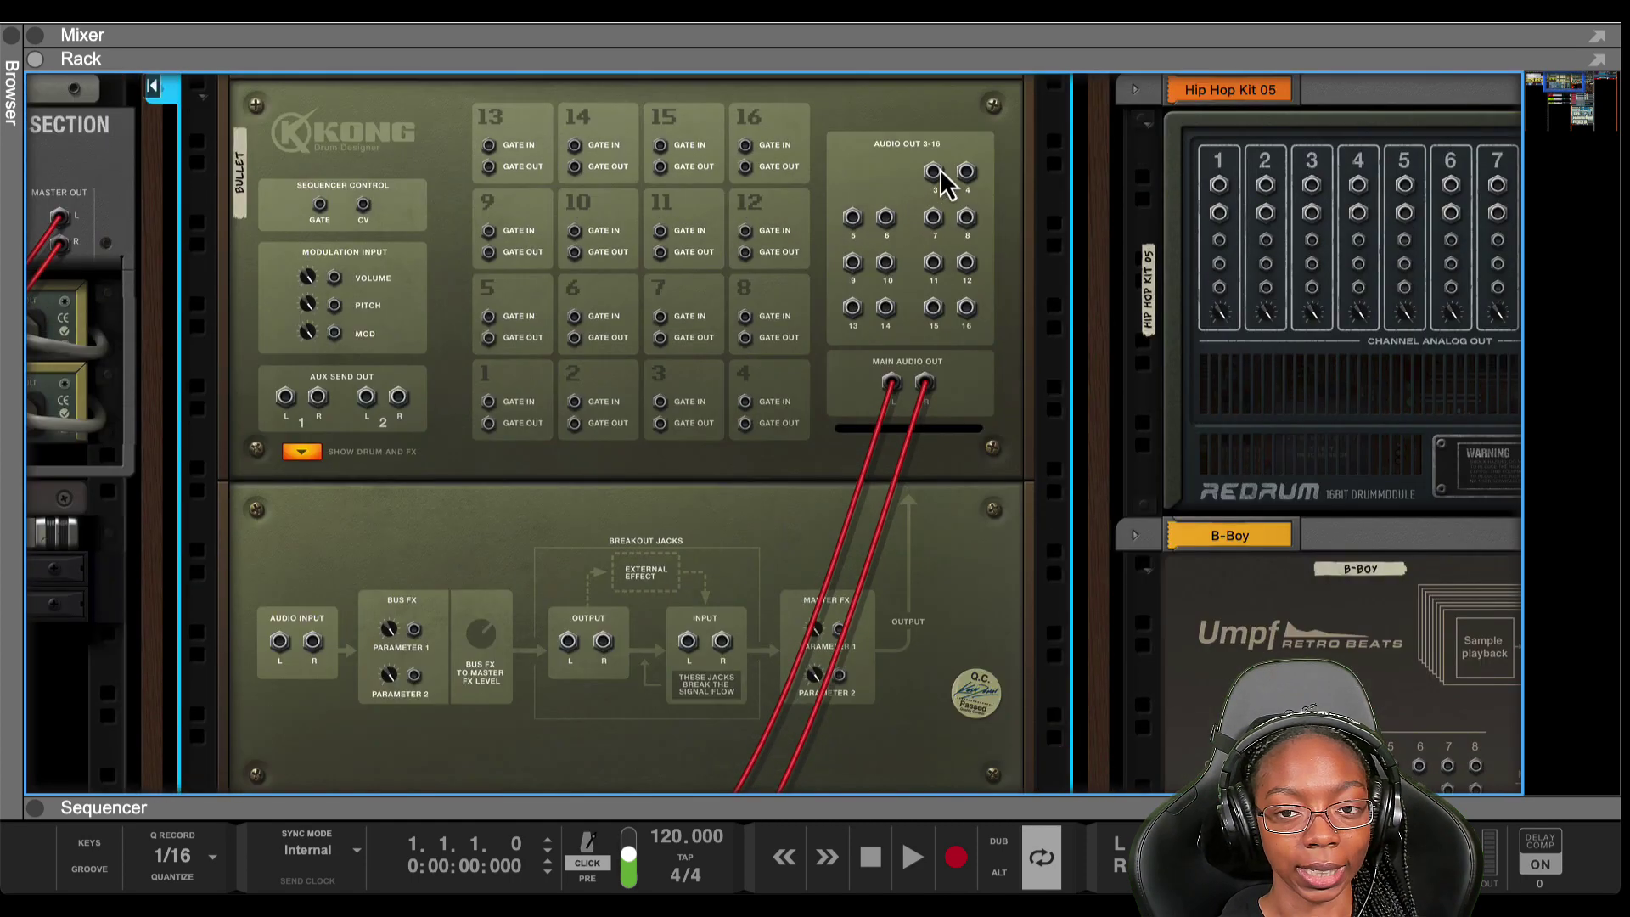
pyautogui.moveTo(940, 170); pyautogui.dragTo(466, 276)
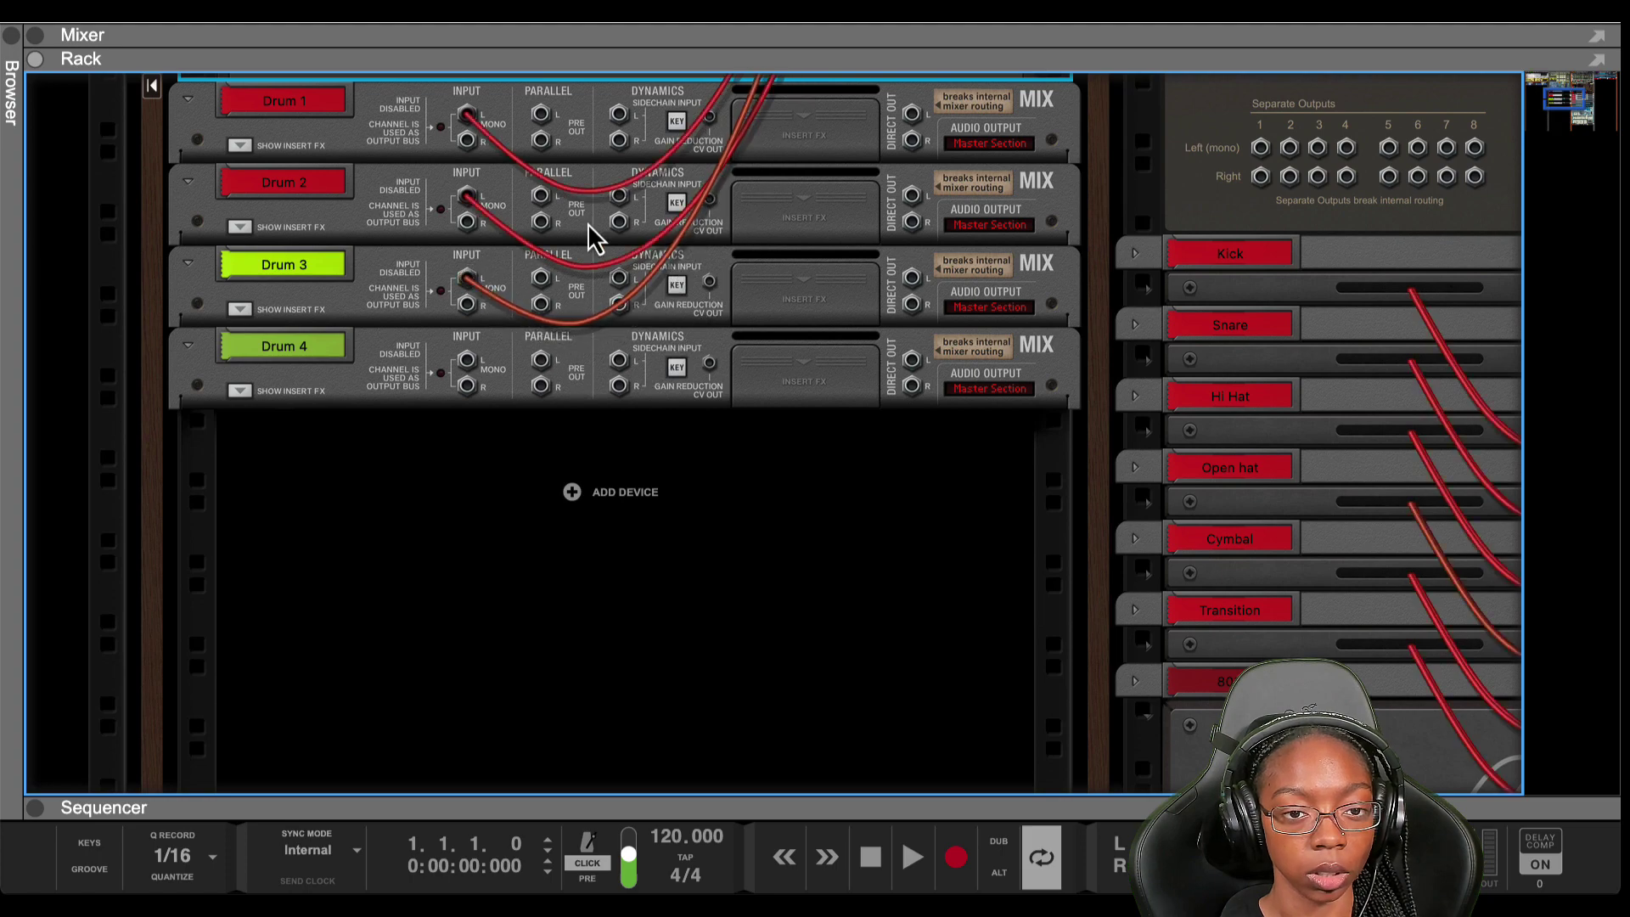
pyautogui.scroll(5, 796, 278)
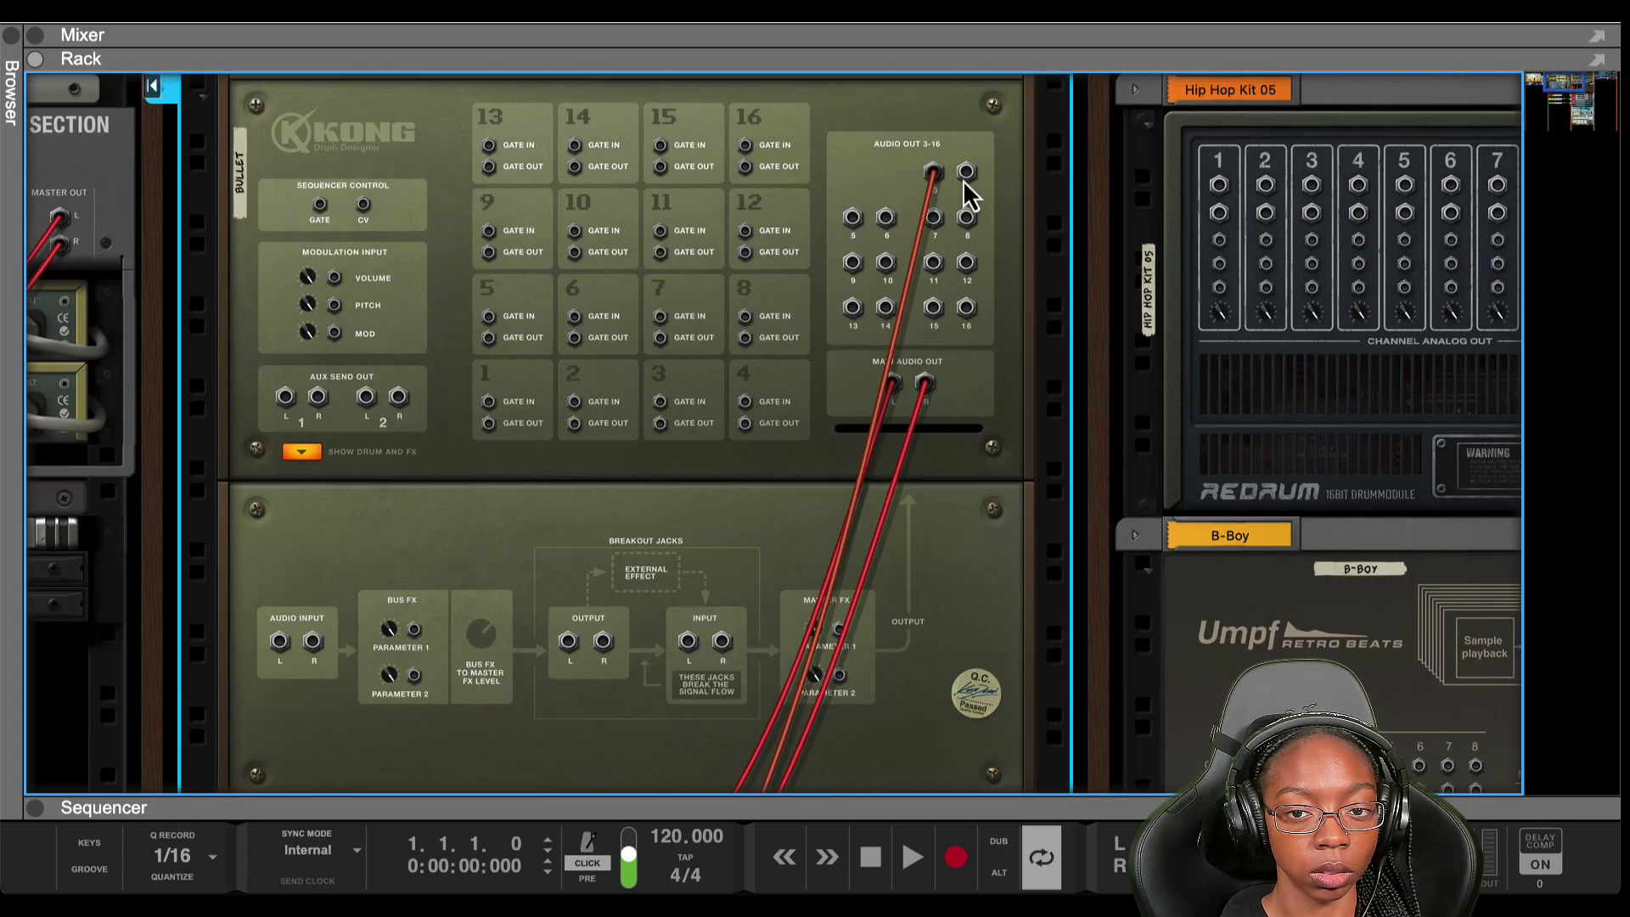
pyautogui.moveTo(963, 181); pyautogui.dragTo(467, 418)
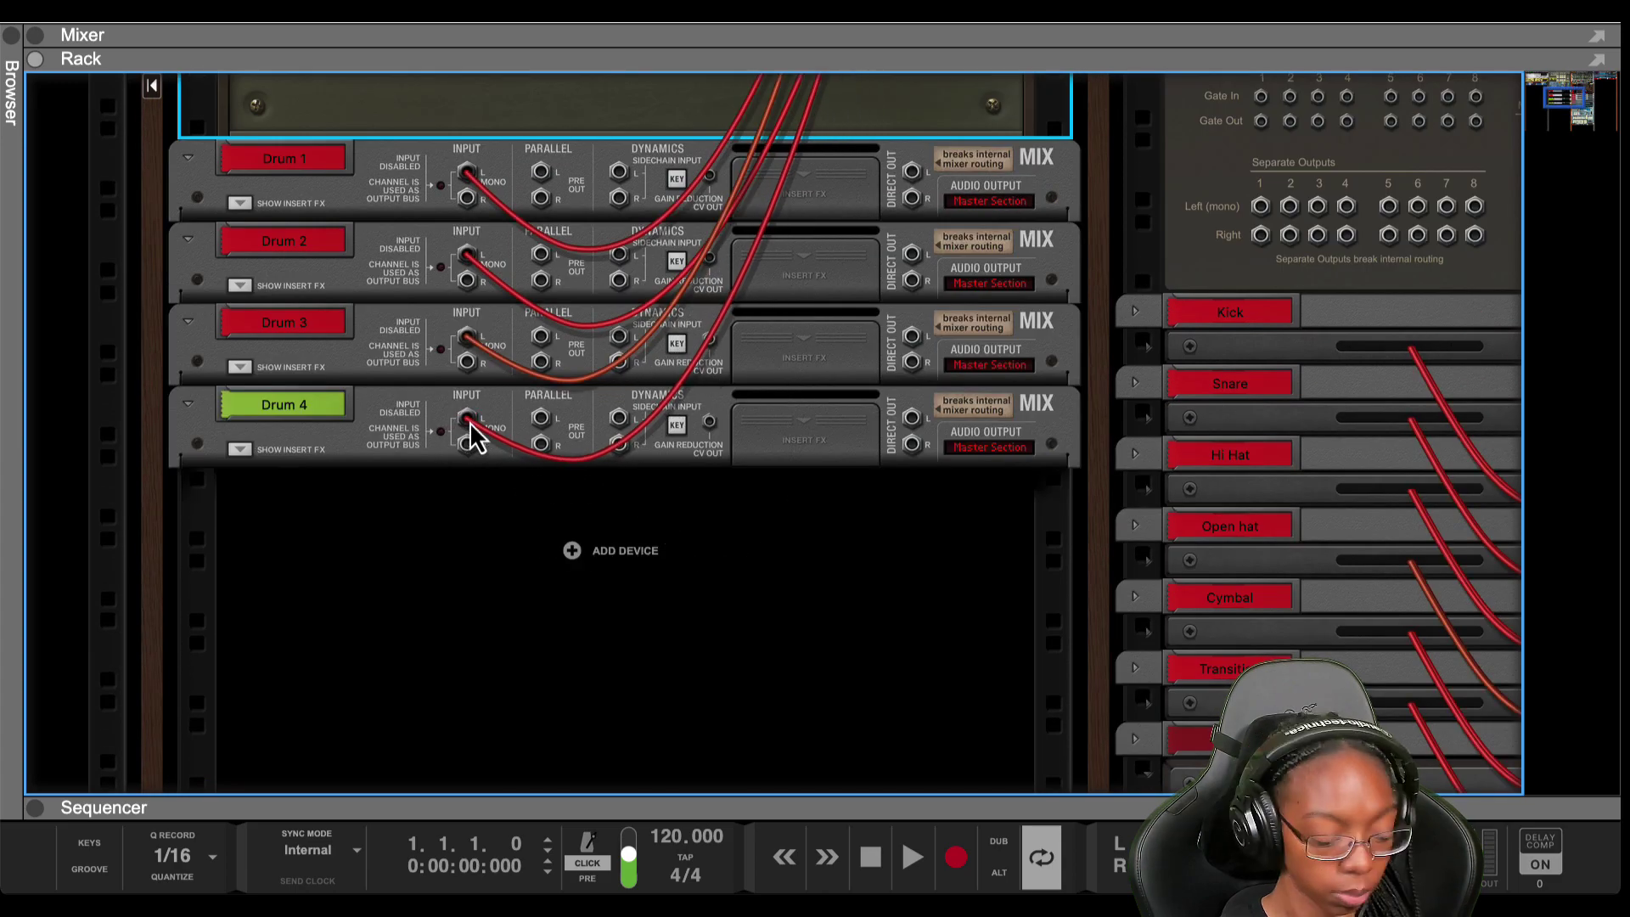
# - From the rack front, hide Kong's drum and FX section and play the HH CLOSED and HH OPEN pads to check the mix channel meters
pyautogui.press('Tab')
pyautogui.scroll(10, 611, 390)
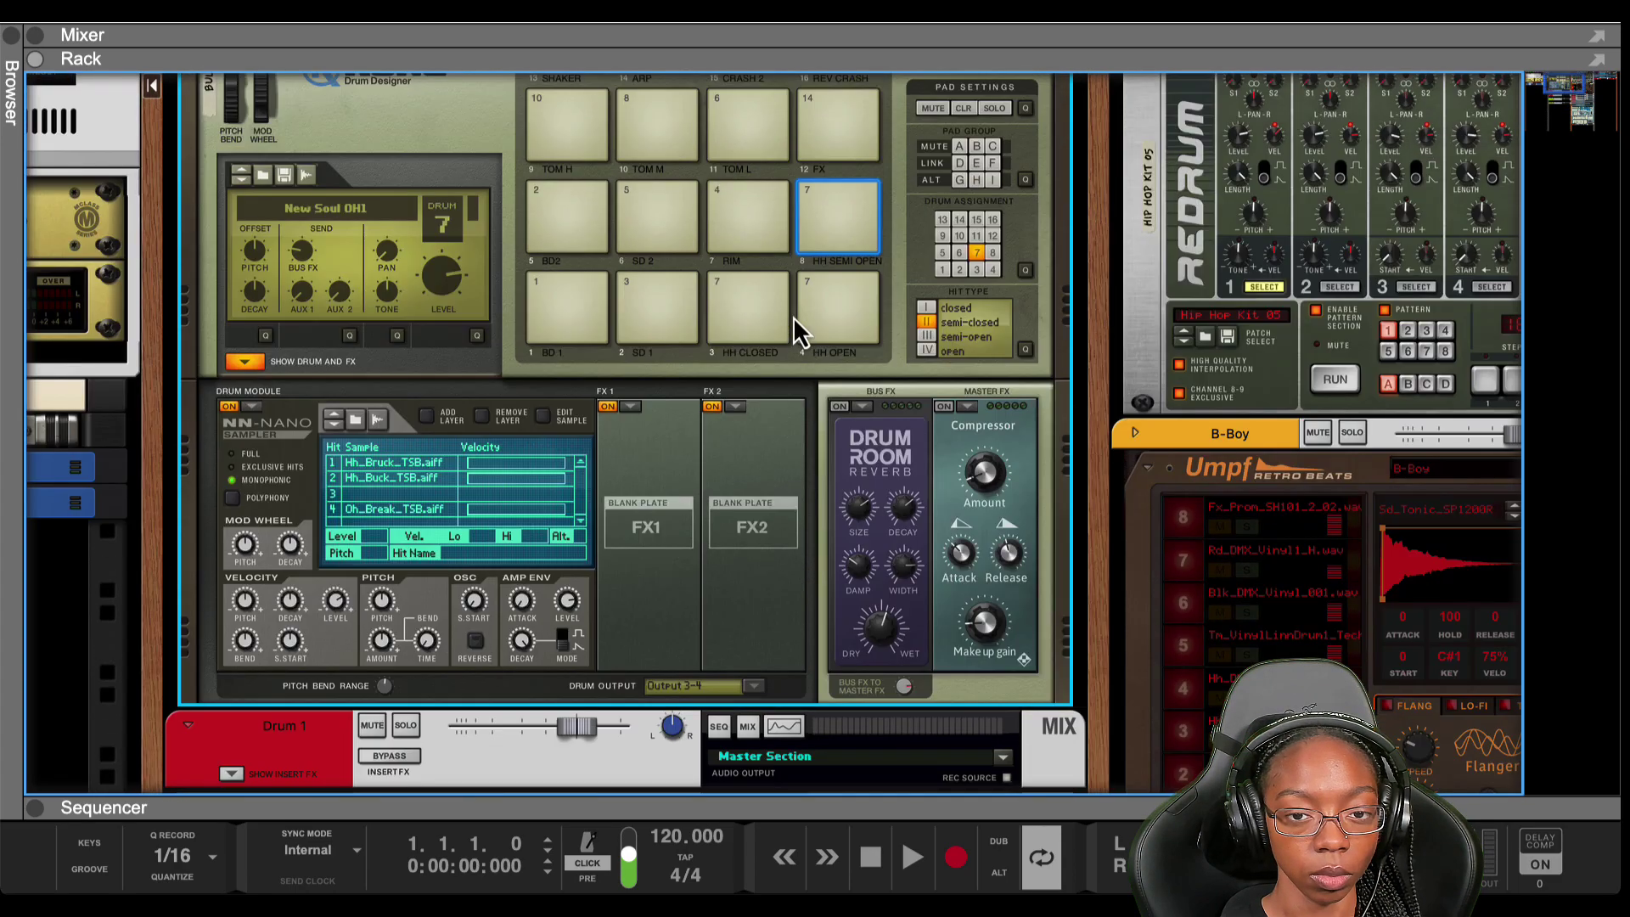
pyautogui.scroll(-1, 514, 367)
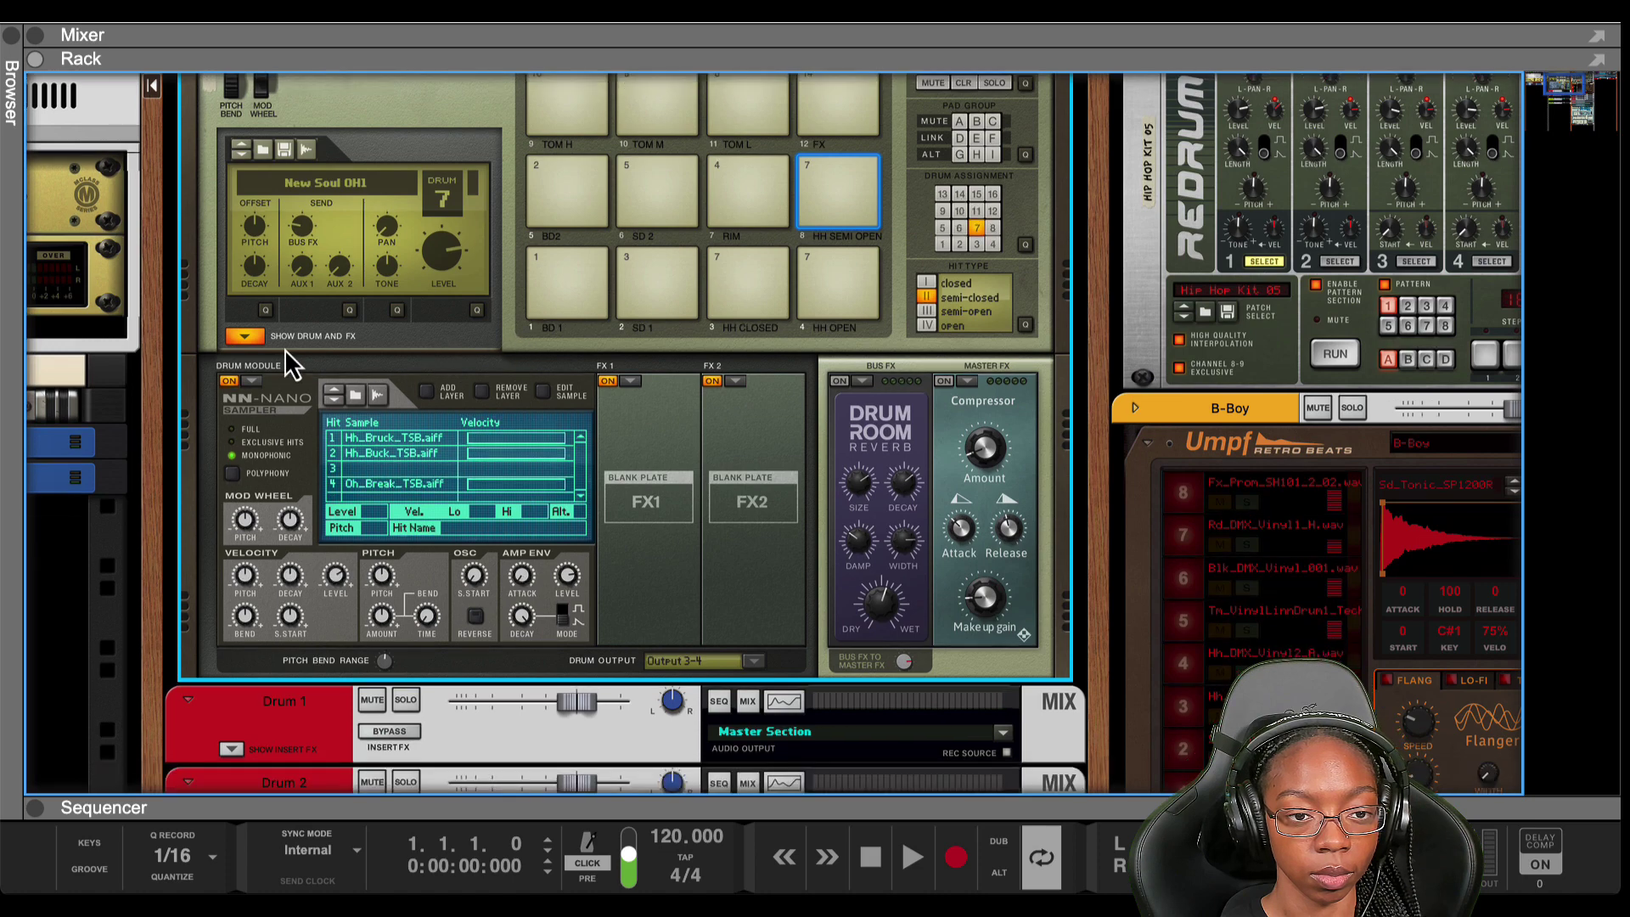
pyautogui.click(238, 334)
pyautogui.click(757, 258)
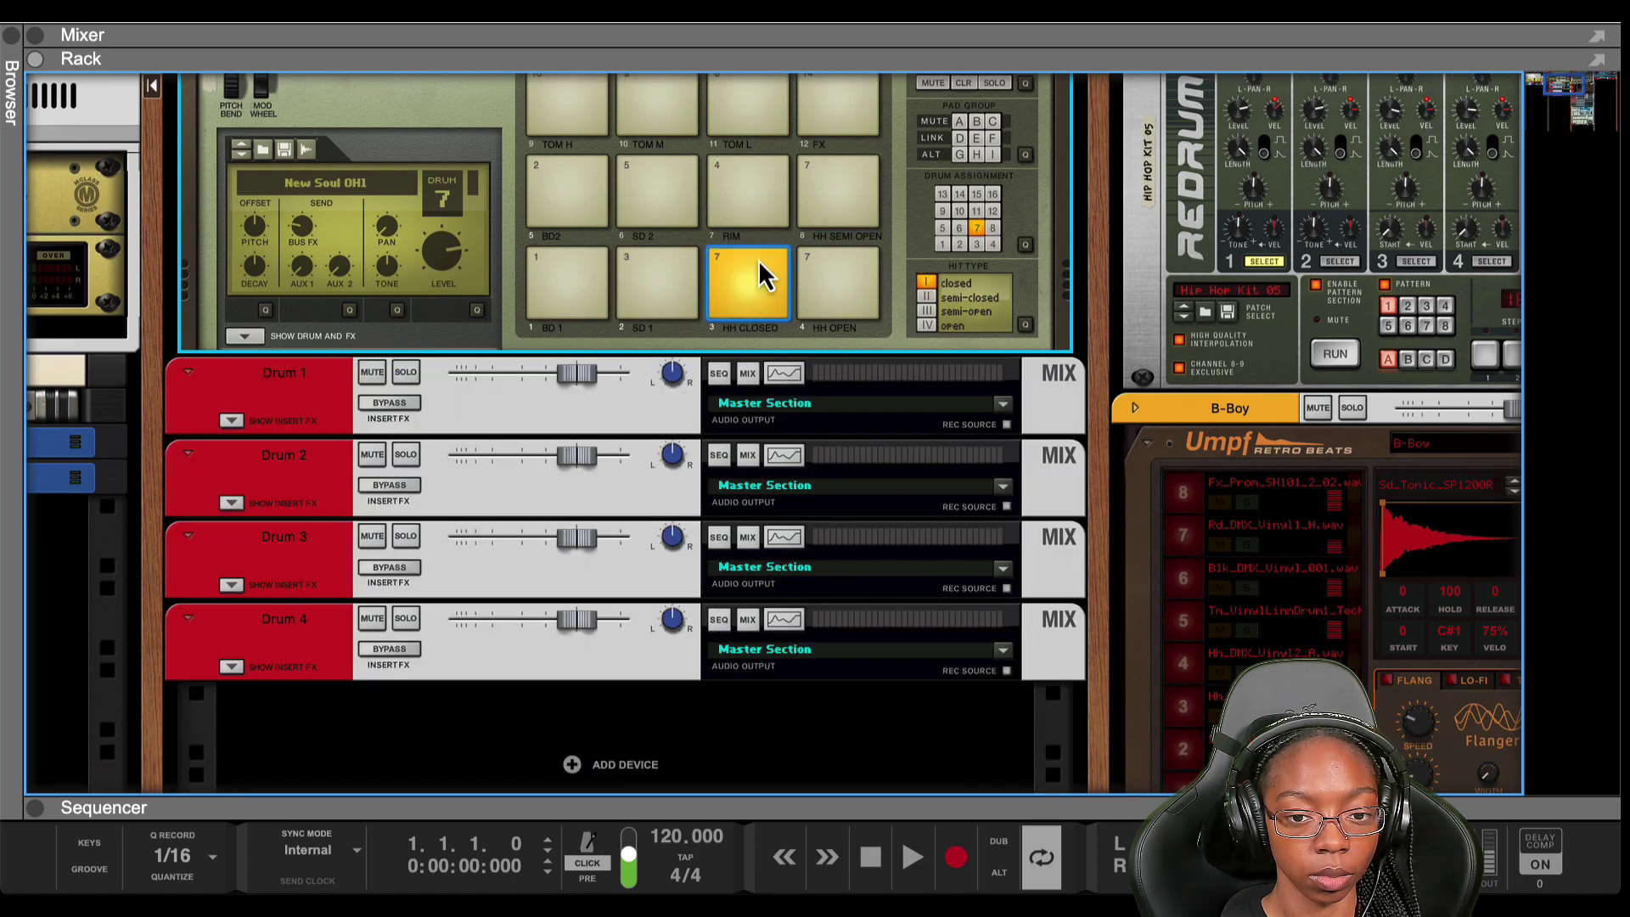
pyautogui.click(762, 258)
pyautogui.click(760, 257)
pyautogui.click(844, 263)
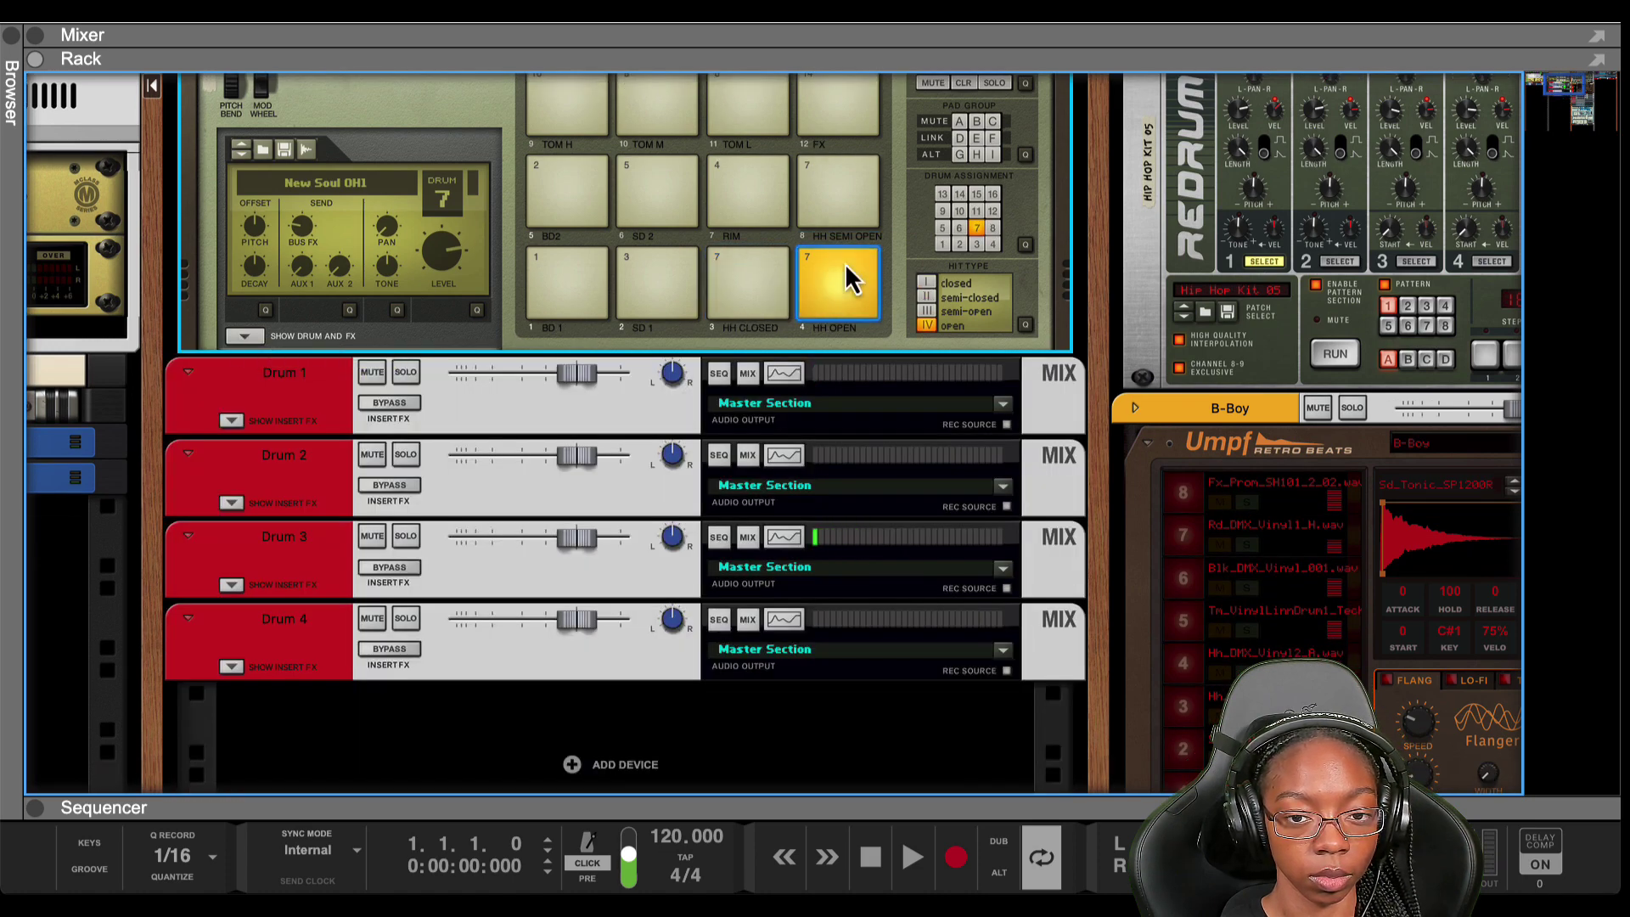
pyautogui.click(843, 263)
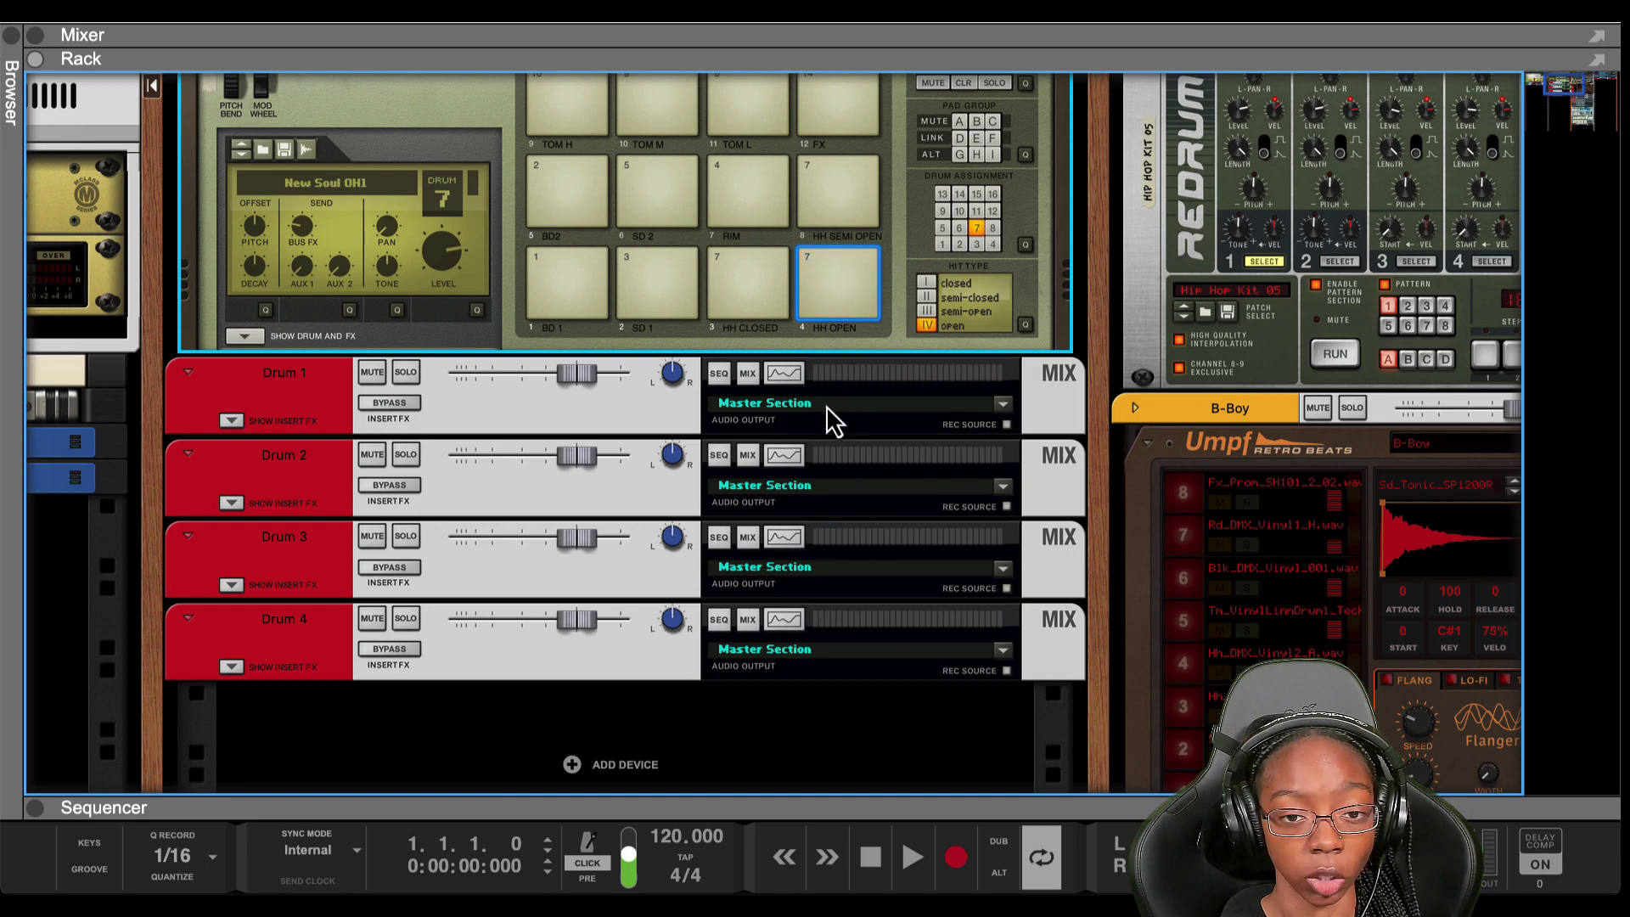
# - Show Kong's drum and FX section again and compare the drum settings of the HH CLOSED and HH OPEN pads
pyautogui.click(244, 335)
pyautogui.scroll(-2, 696, 589)
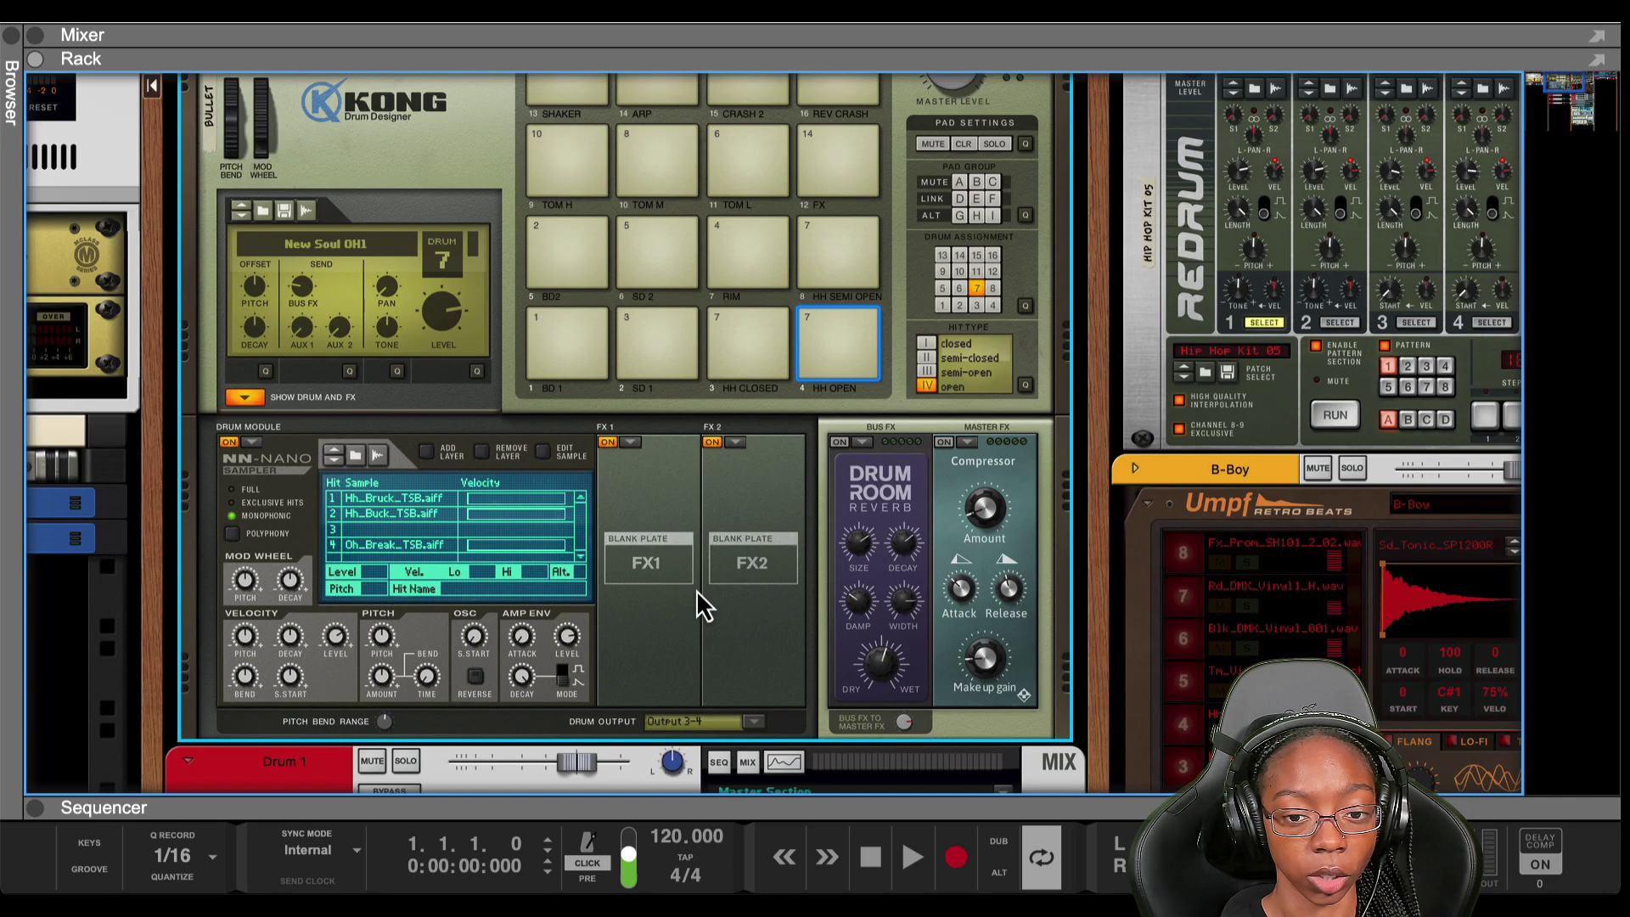
pyautogui.scroll(-2, 696, 586)
pyautogui.click(771, 213)
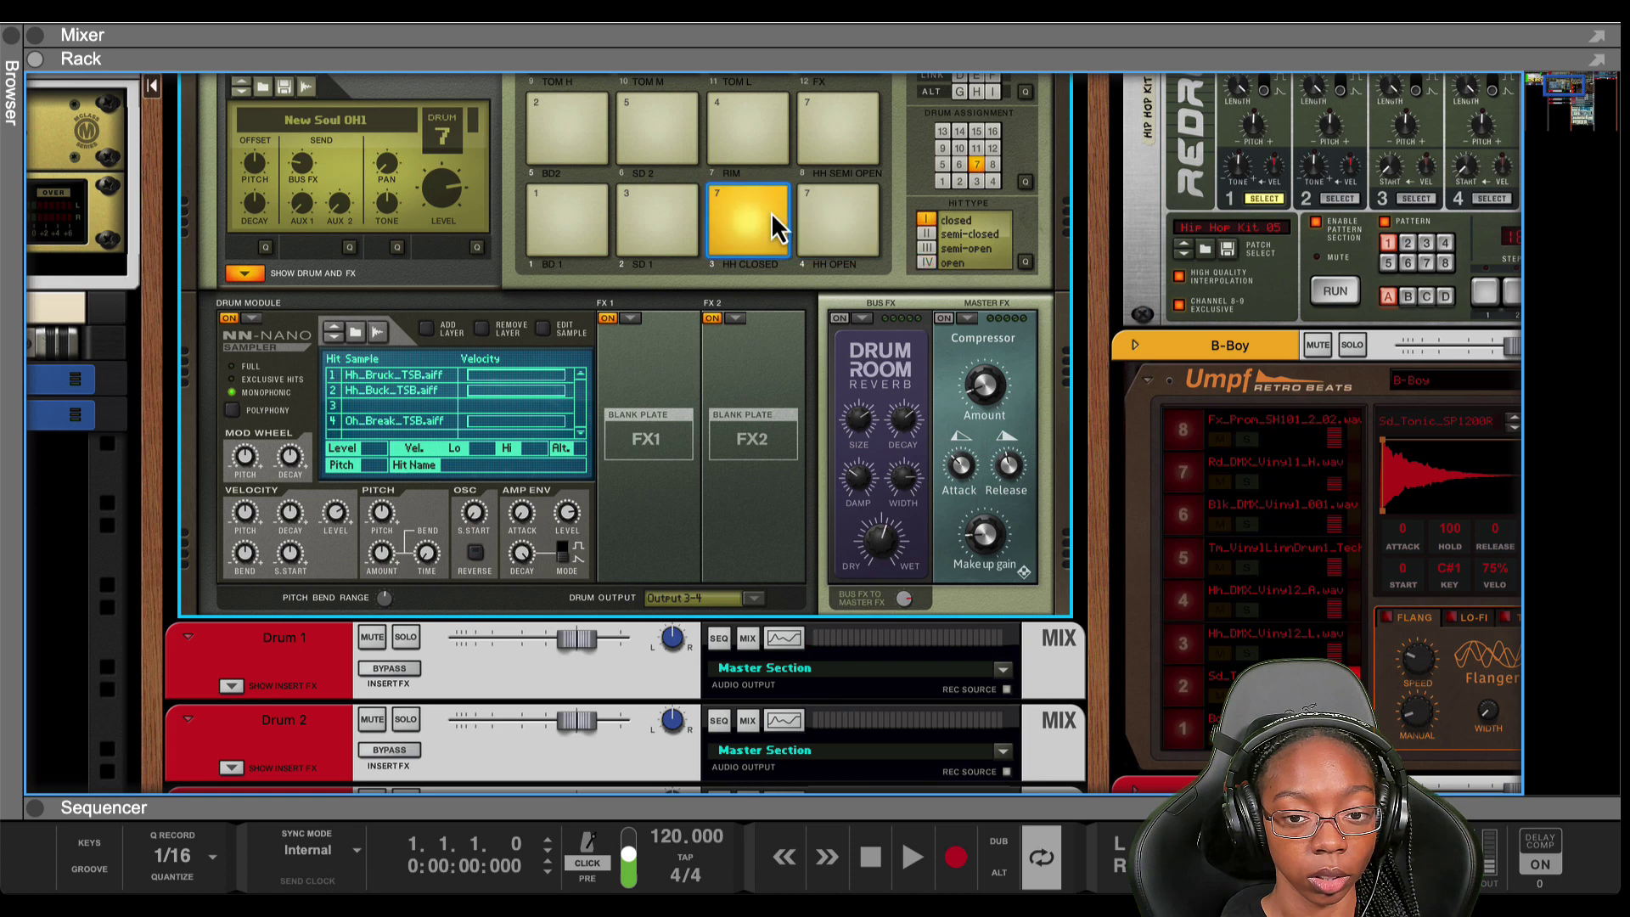
pyautogui.click(838, 219)
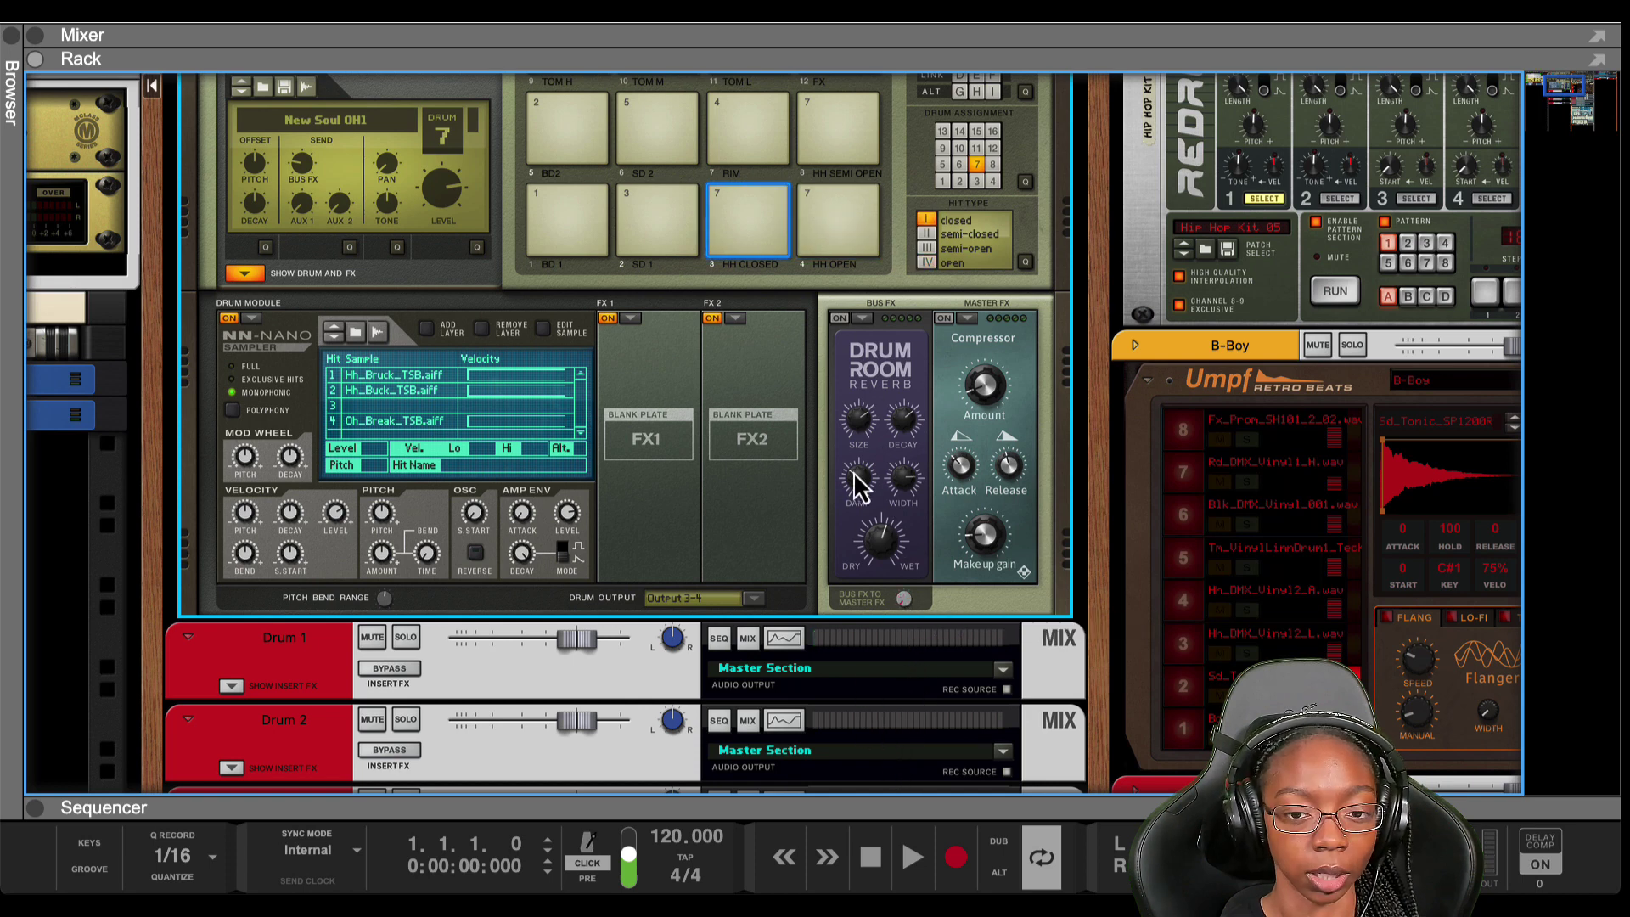
pyautogui.click(756, 231)
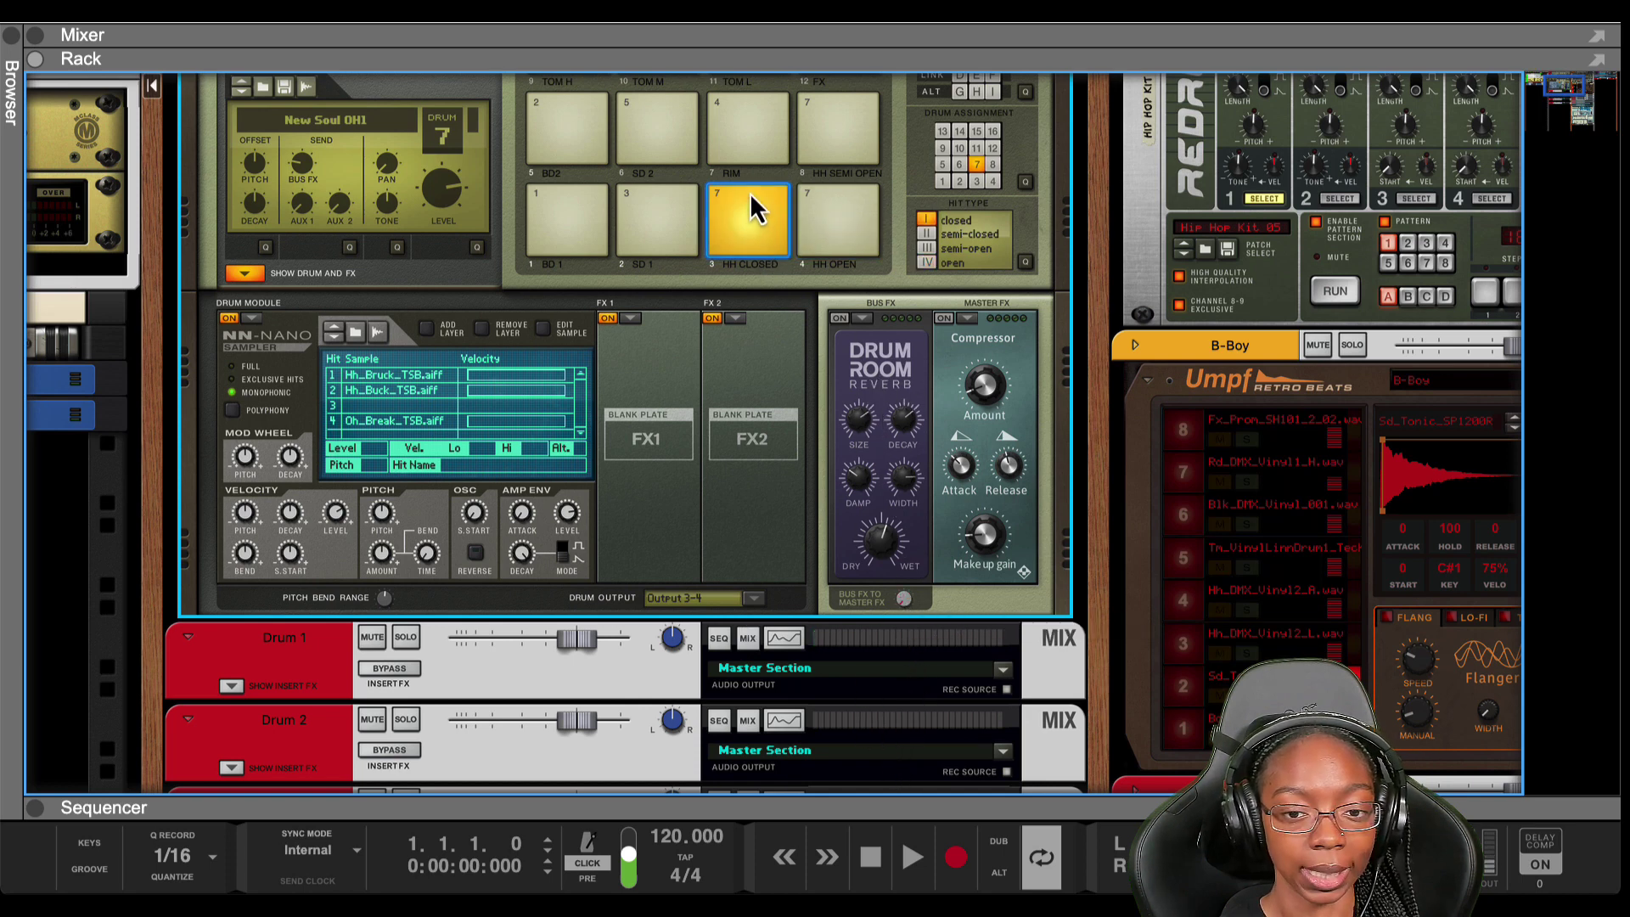
# - Play Kong's HH OPEN, HH SEMI OPEN and HH CLOSED pads to compare their drum assignments and hit types
pyautogui.click(817, 201)
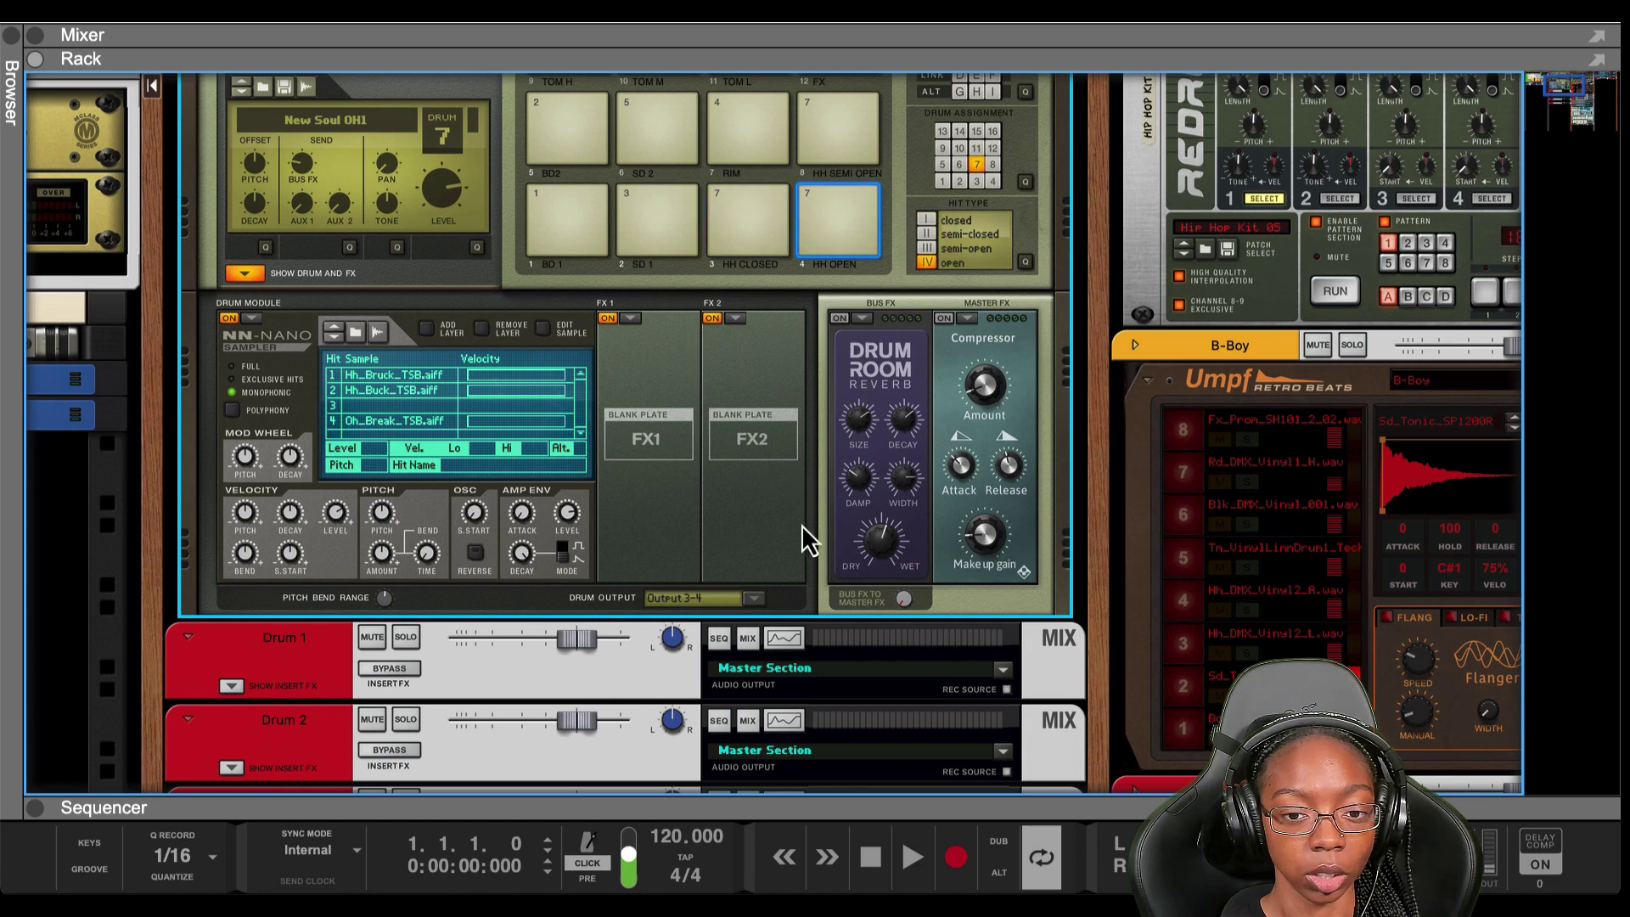
pyautogui.scroll(-2, 776, 602)
pyautogui.scroll(-3, 769, 395)
pyautogui.scroll(5, 767, 378)
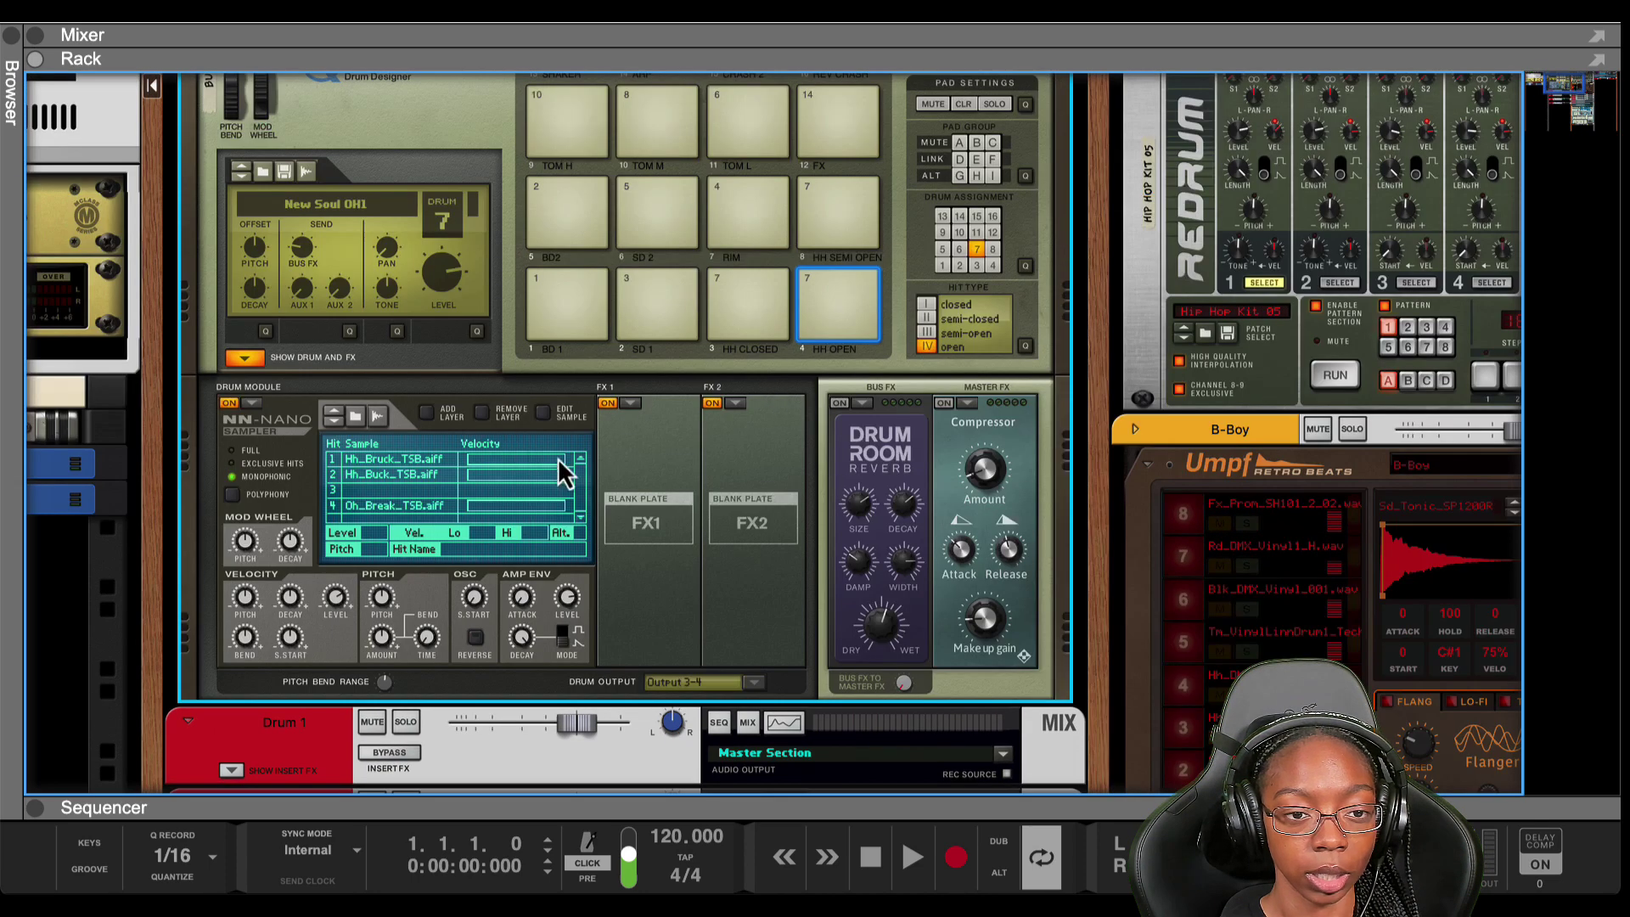
pyautogui.scroll(2, 679, 518)
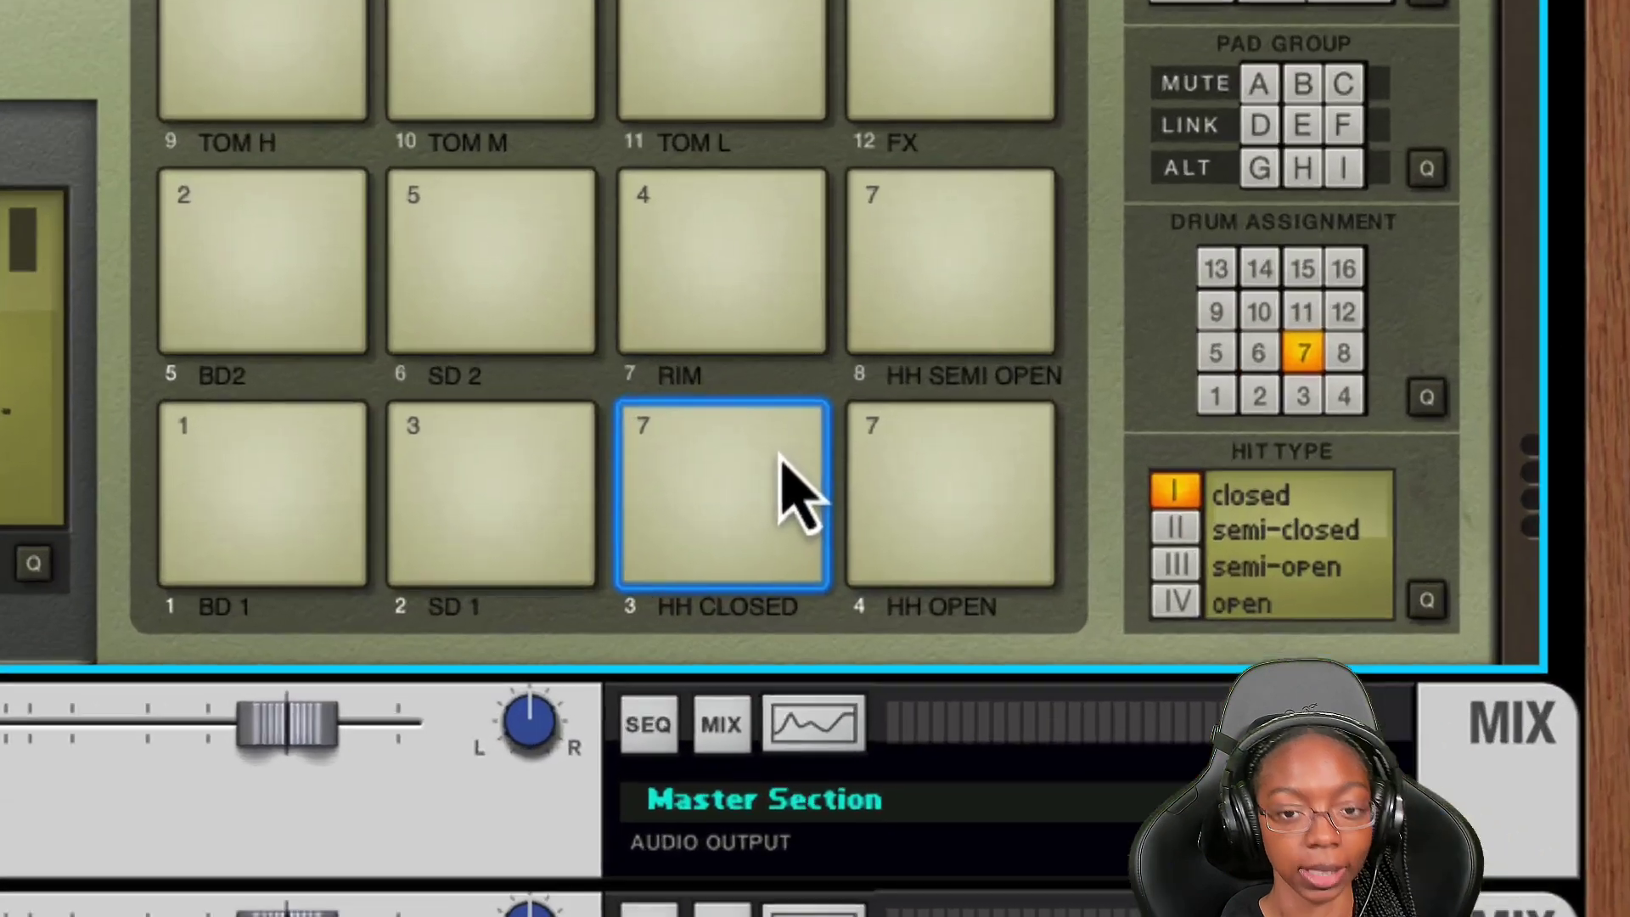
pyautogui.click(850, 421)
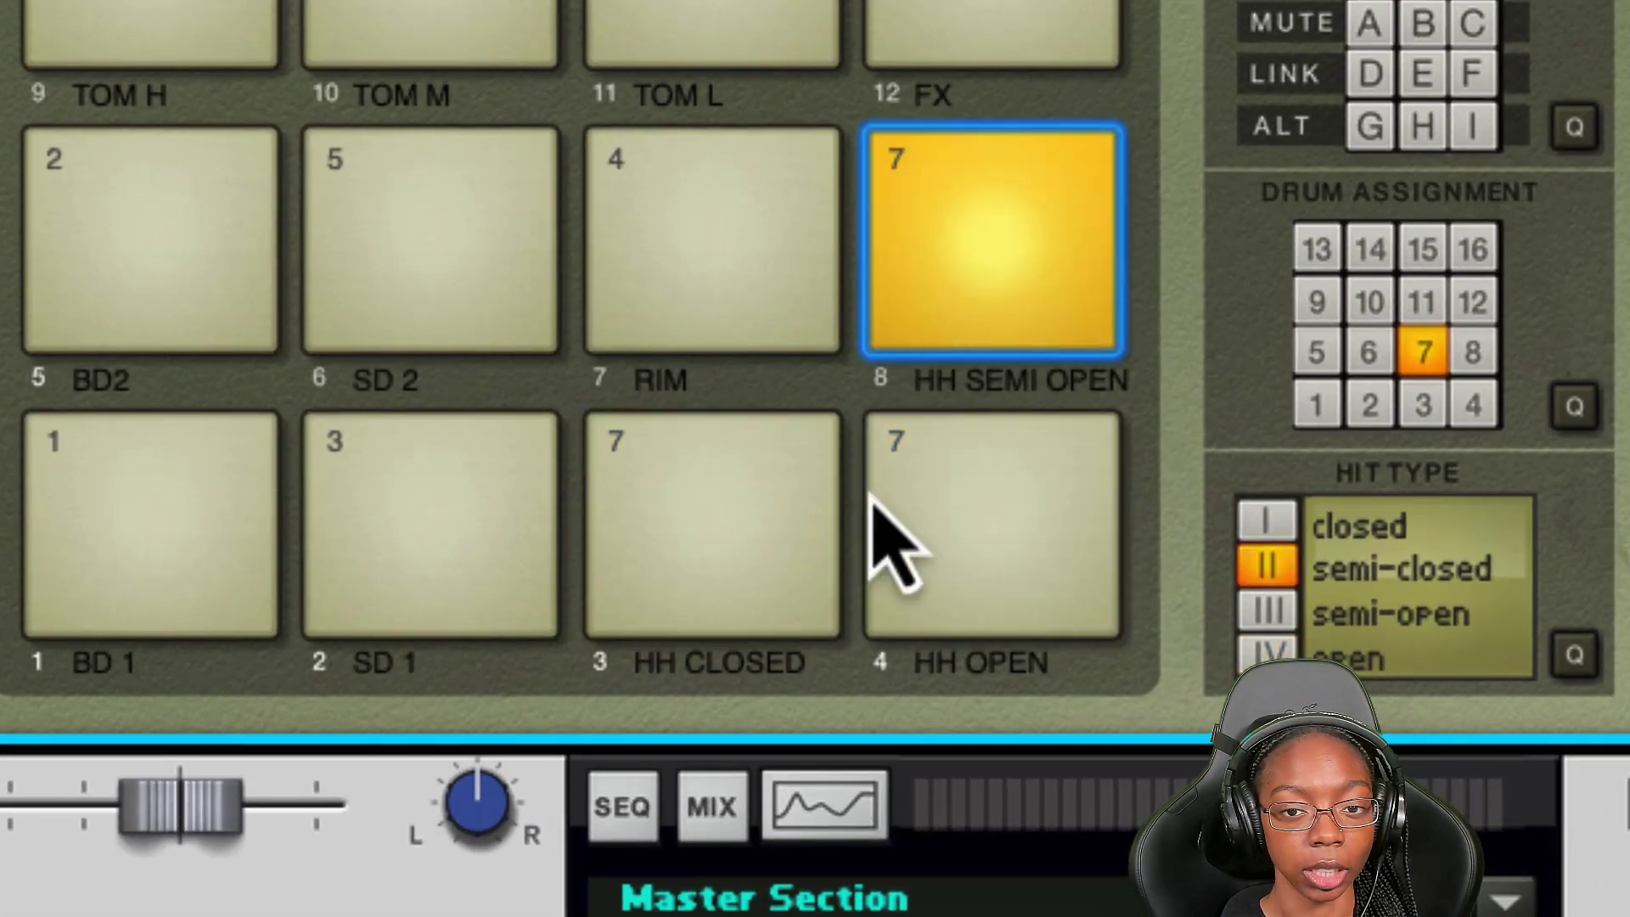
pyautogui.click(775, 499)
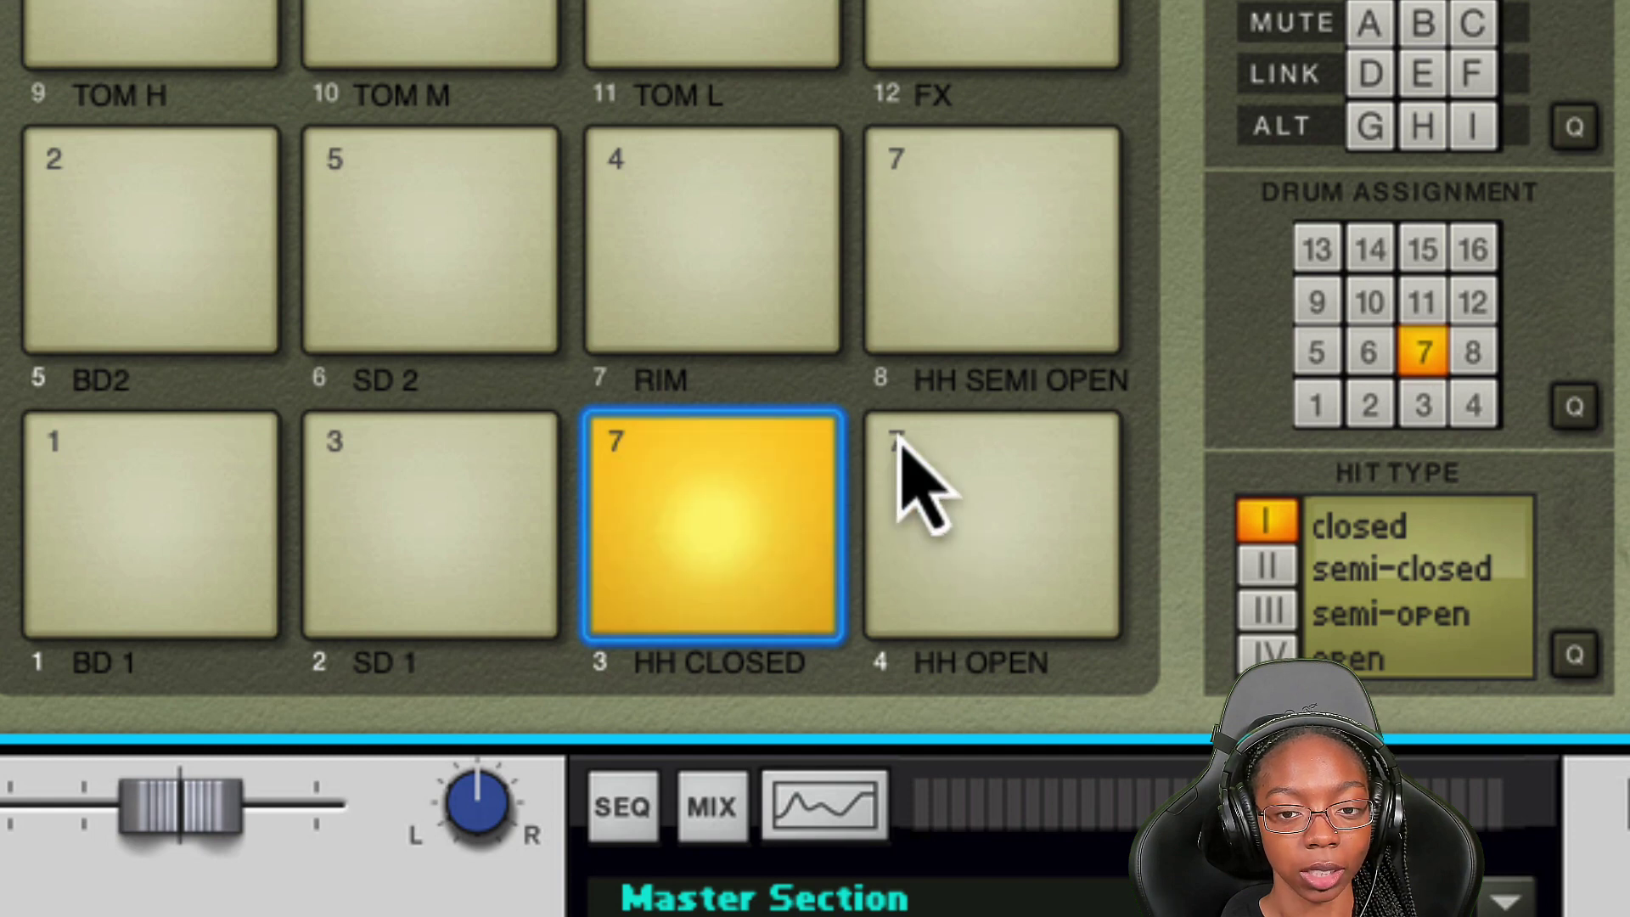
pyautogui.click(905, 476)
pyautogui.click(956, 239)
pyautogui.click(746, 601)
pyautogui.click(939, 586)
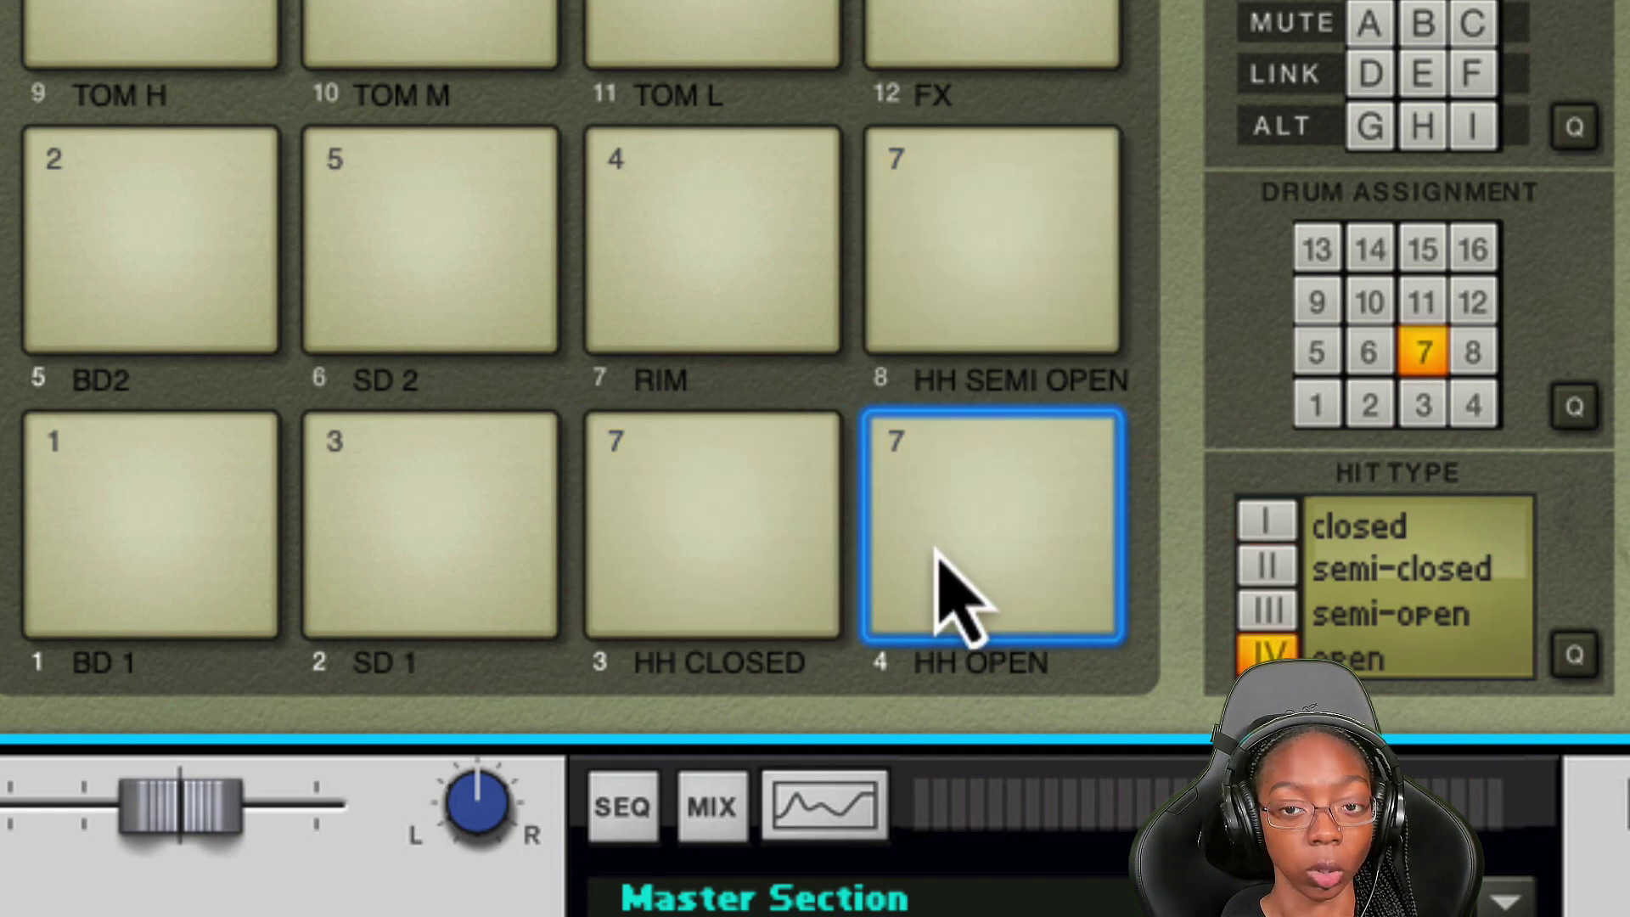
# - Inspect Kong's output cabling on the rack rear, and from the front play the hi-hat pads to check Drum 3's meter
pyautogui.press('Tab')
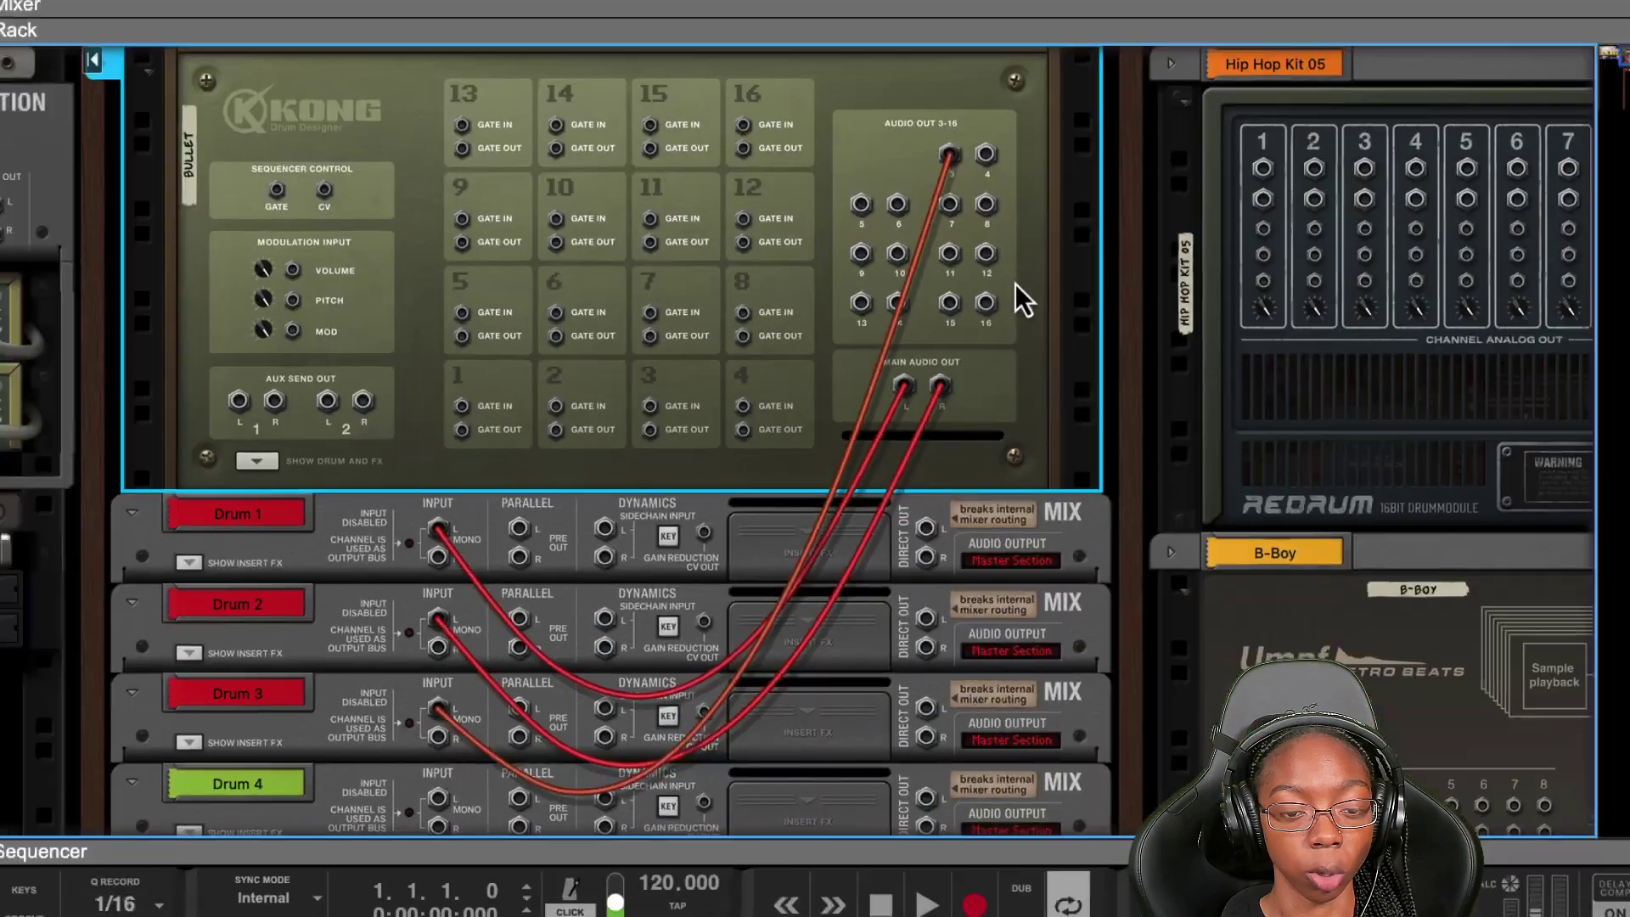
pyautogui.press('Tab')
pyautogui.click(802, 403)
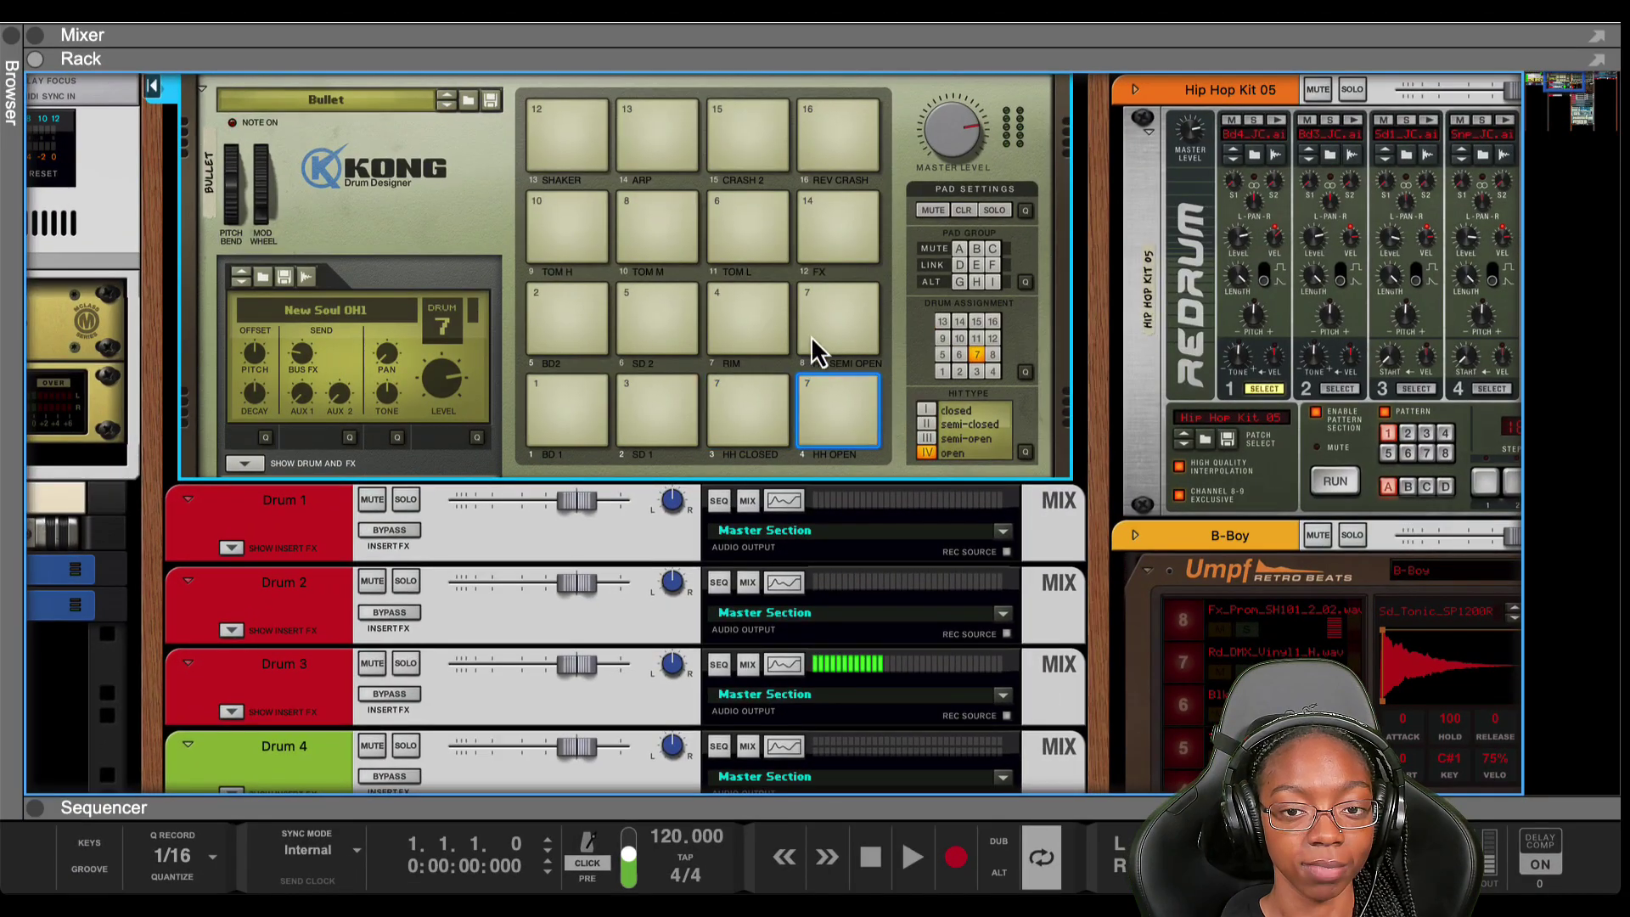
pyautogui.click(814, 338)
pyautogui.click(798, 409)
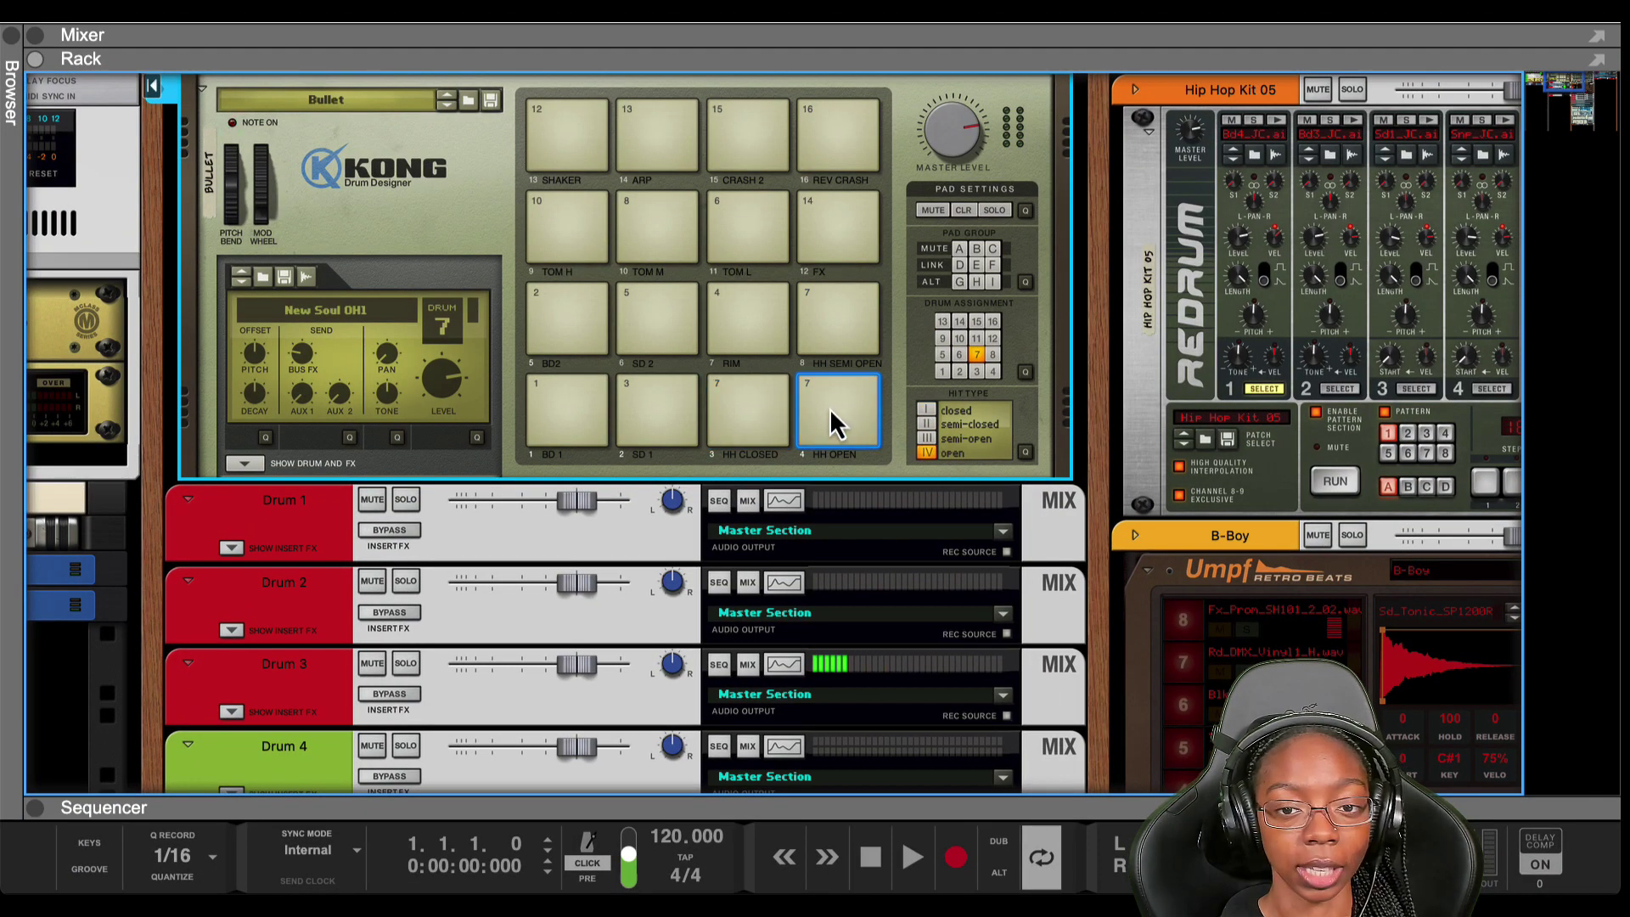
pyautogui.click(837, 307)
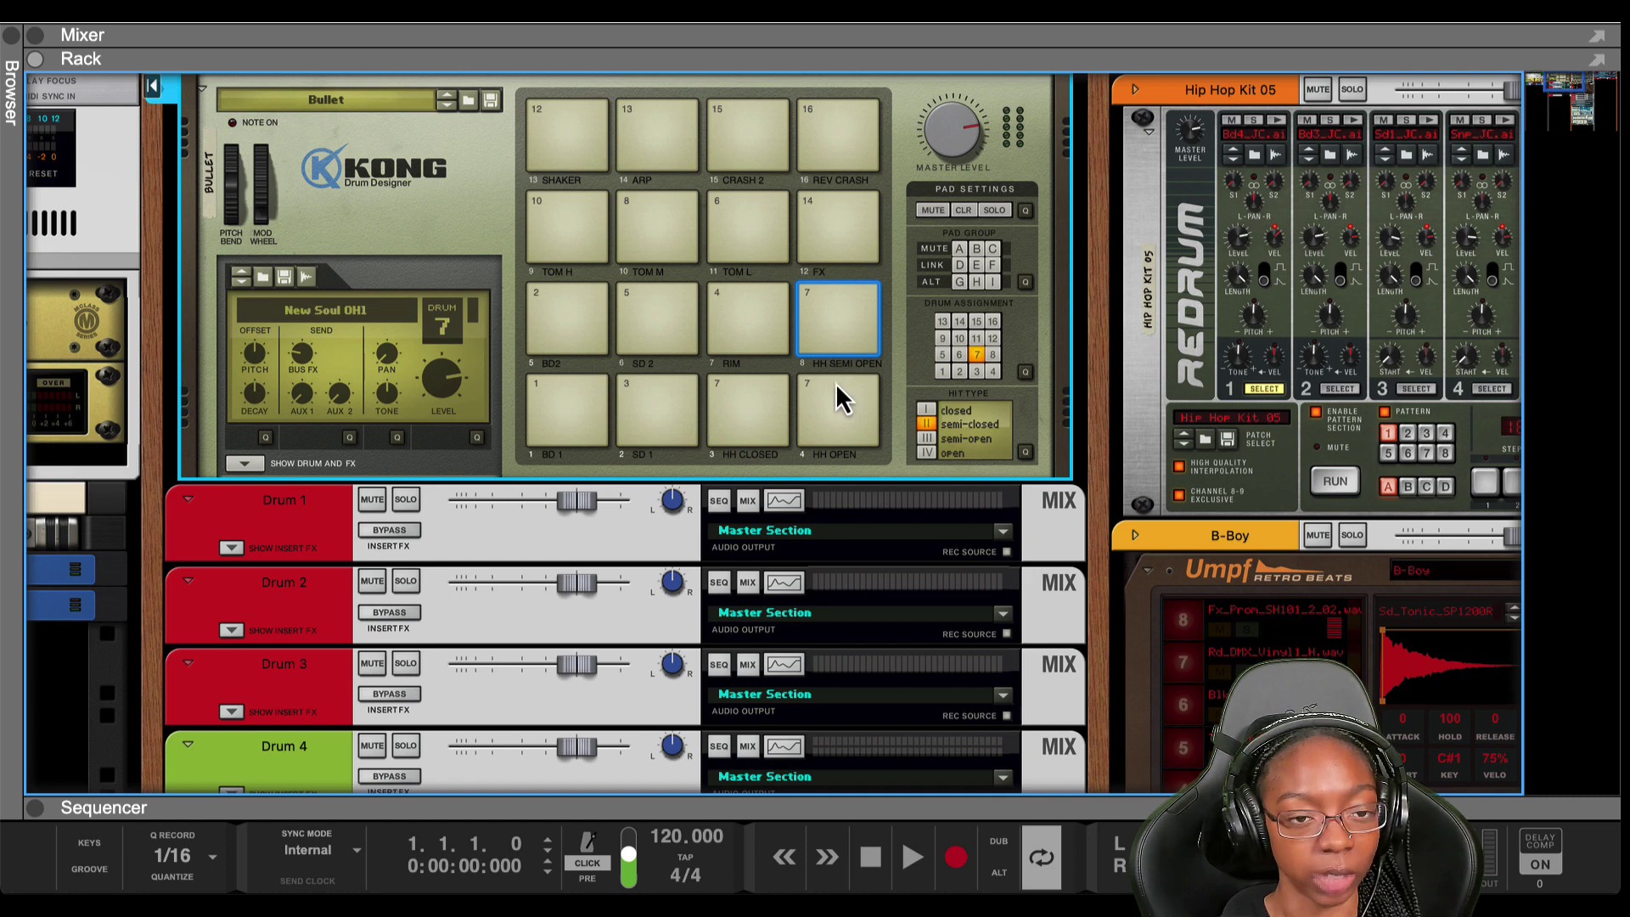
pyautogui.click(723, 423)
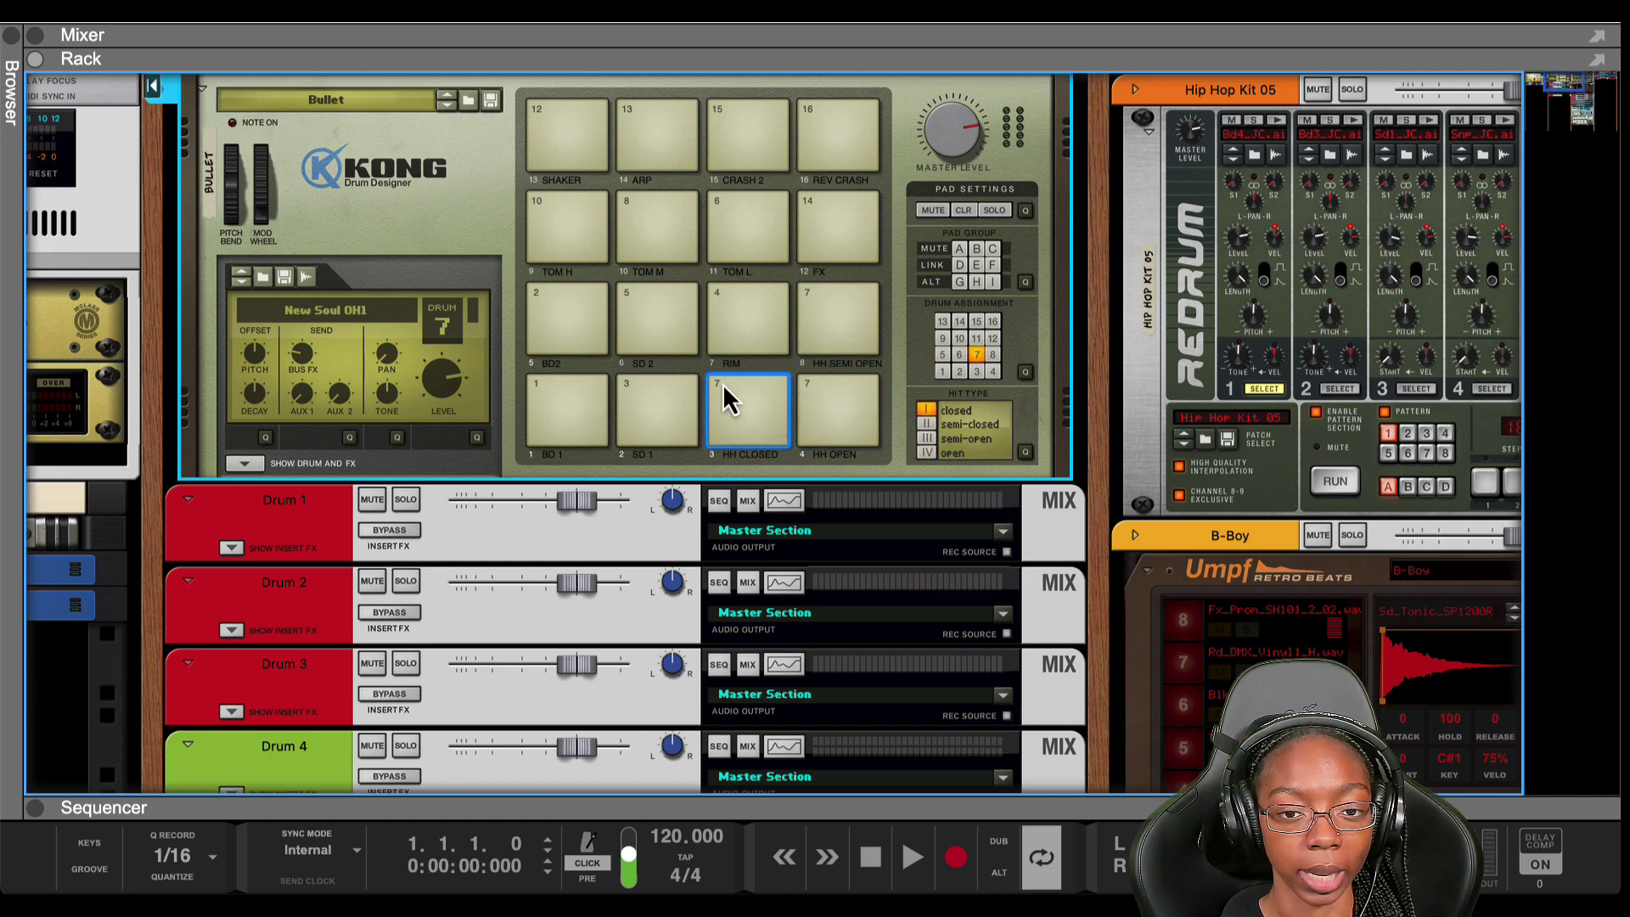
pyautogui.scroll(-1, 310, 669)
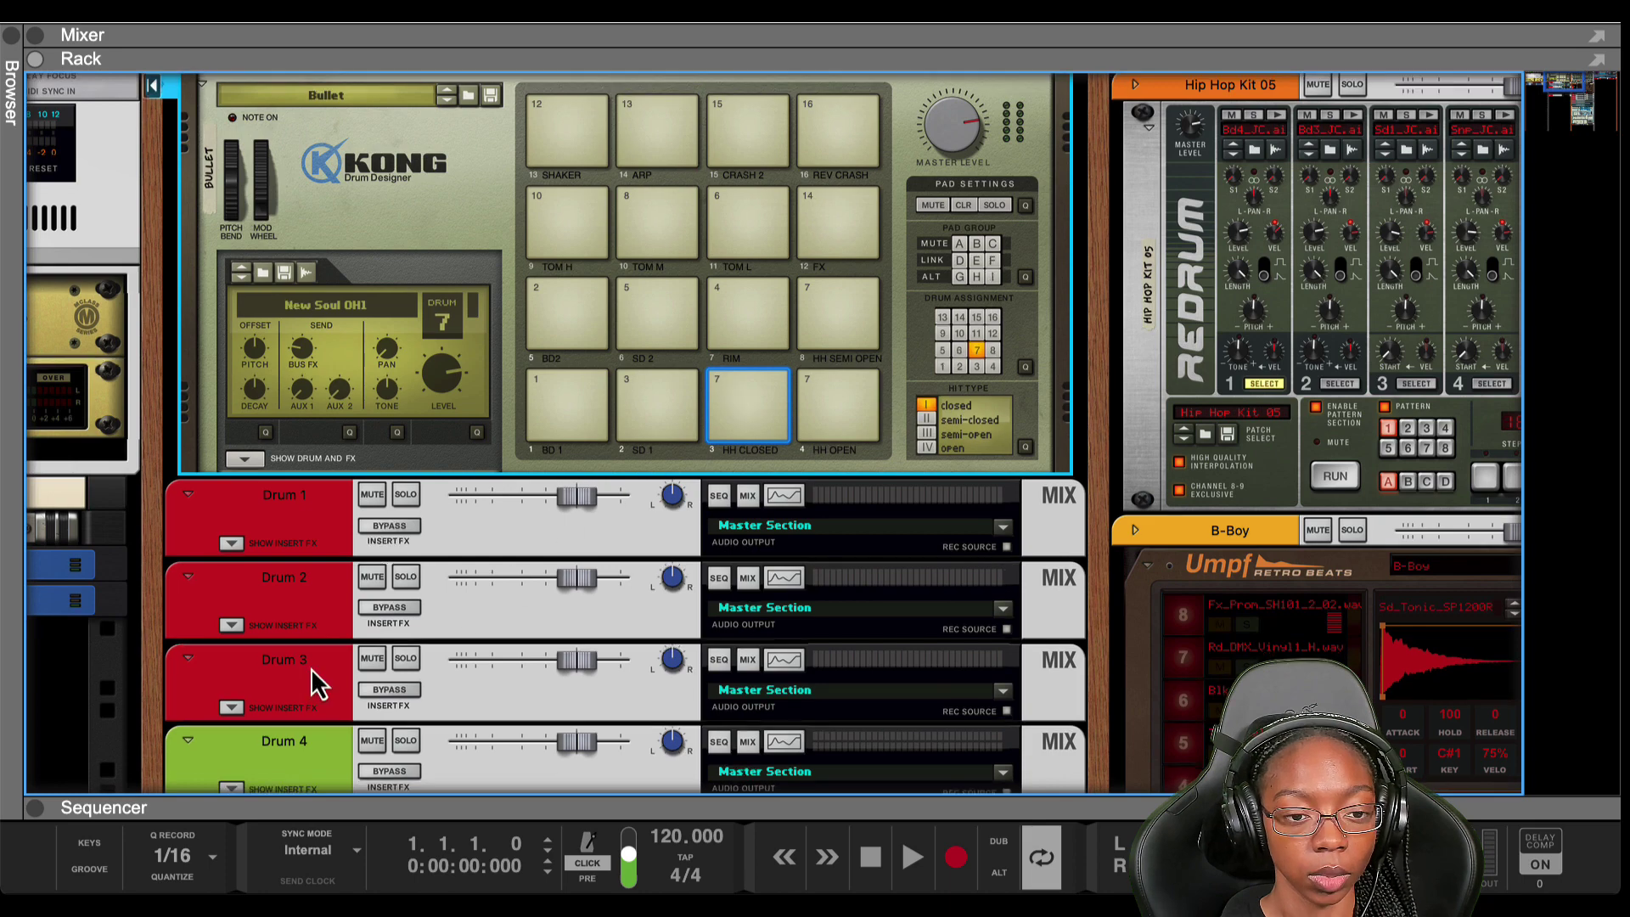
# - Select the BD2 pad and, on the rack rear, cable Kong's audio output 5 to Drum 4's left input
pyautogui.click(567, 330)
pyautogui.click(567, 330)
pyautogui.press('Tab')
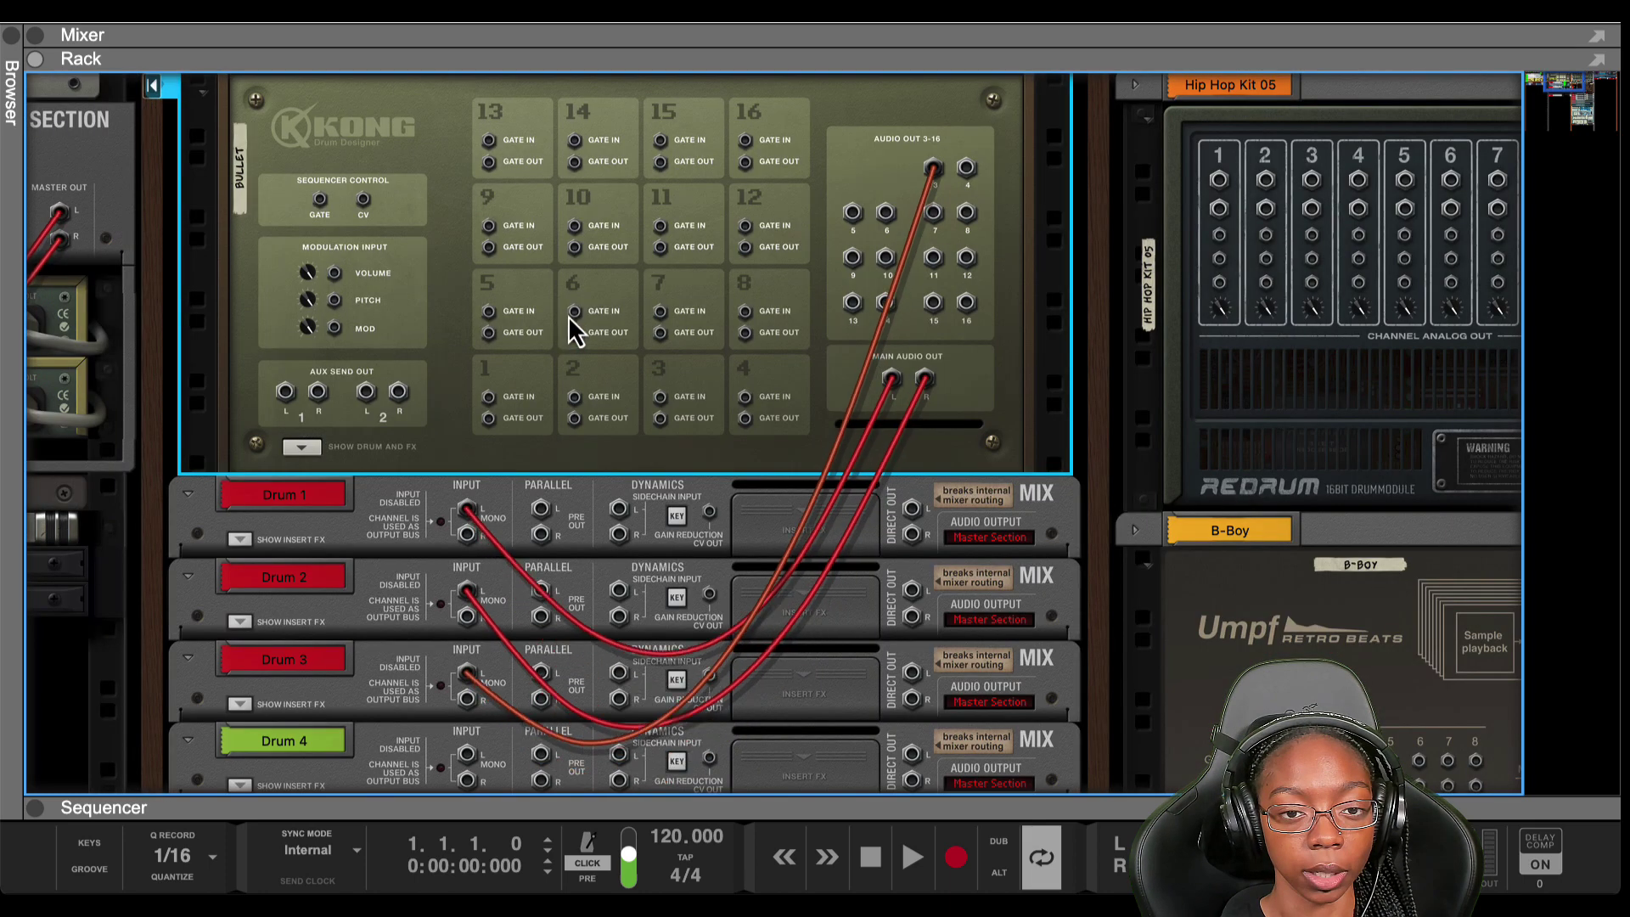
pyautogui.moveTo(852, 214); pyautogui.dragTo(483, 671)
pyautogui.press('Tab')
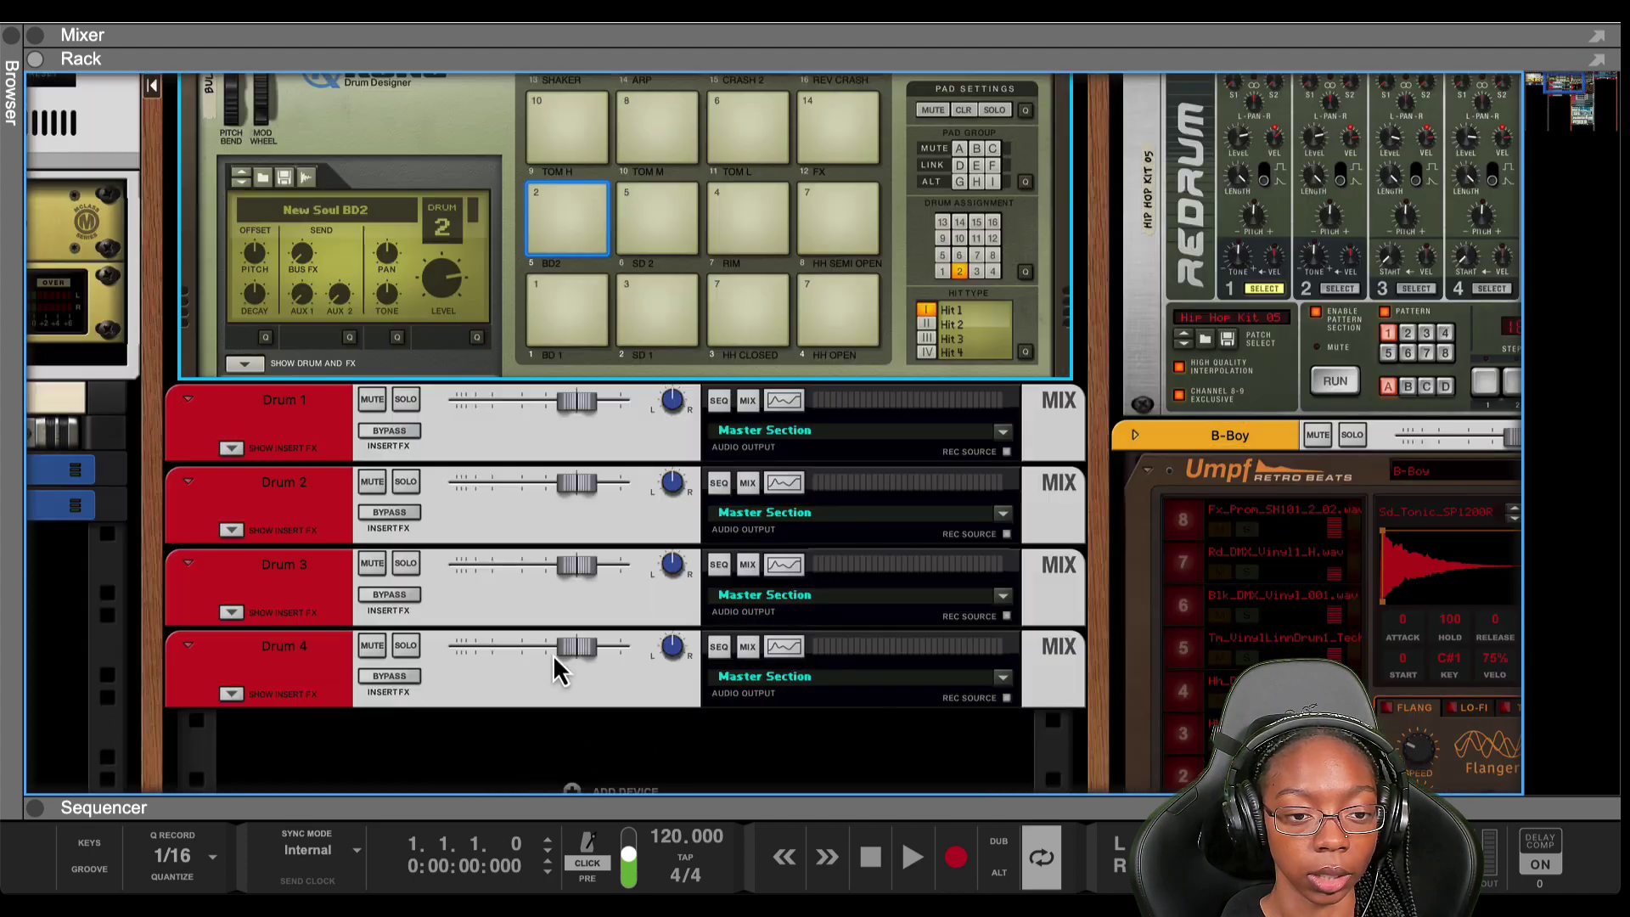
# - Show Kong's drum and FX section and set the BD2 pad's drum output to Output 5-6
pyautogui.scroll(2, 564, 309)
pyautogui.click(563, 303)
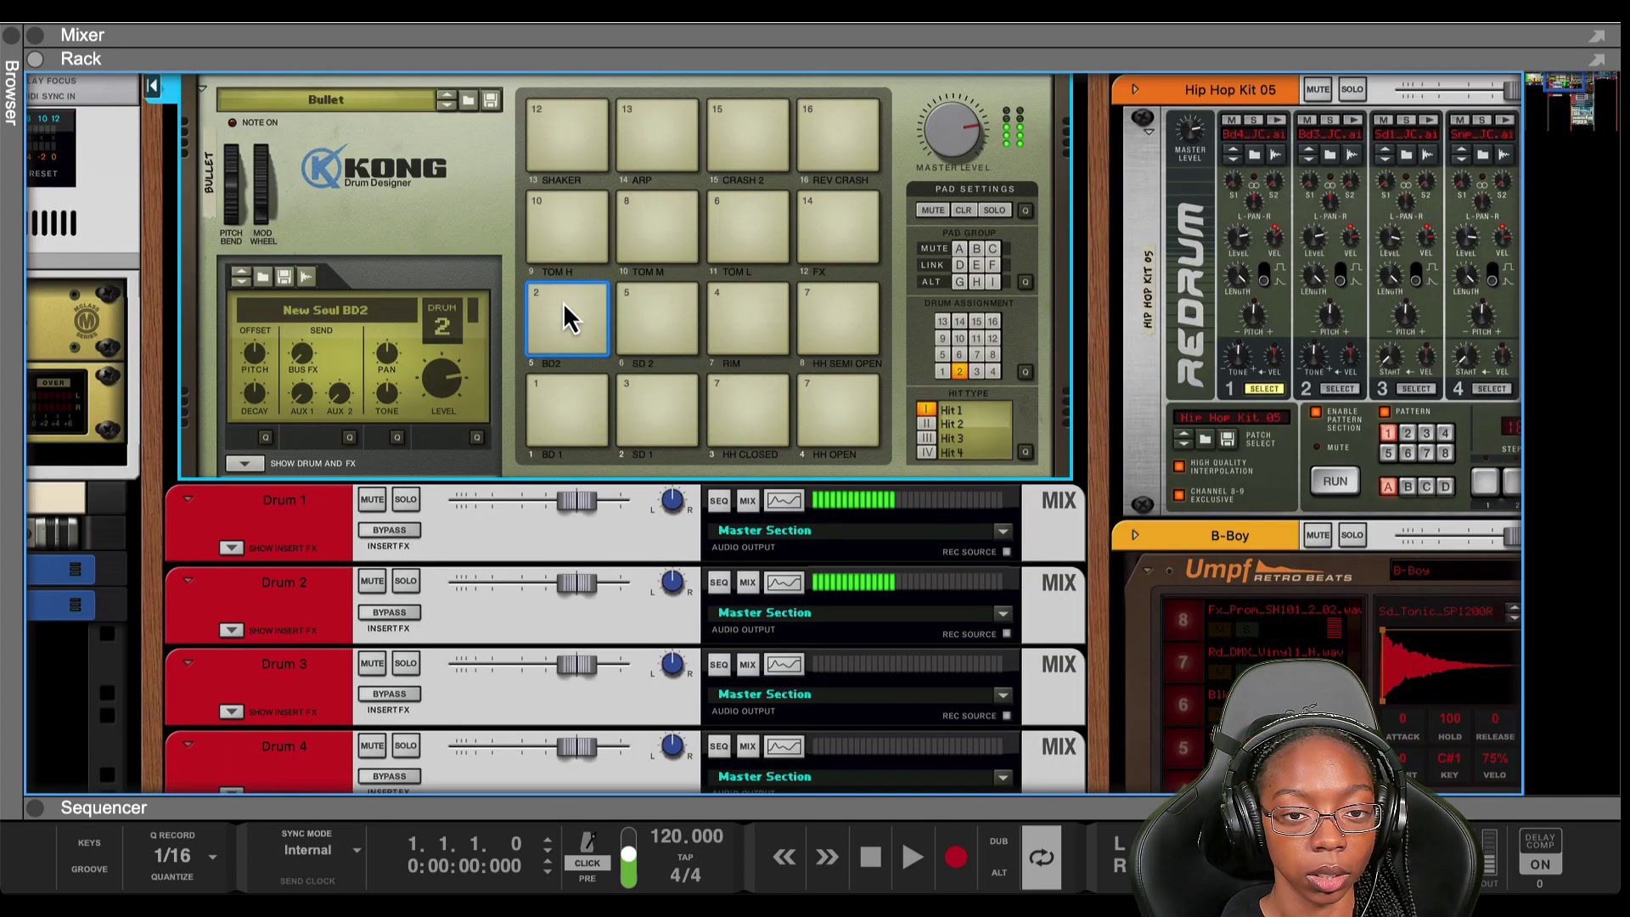
pyautogui.click(244, 464)
pyautogui.scroll(-3, 756, 561)
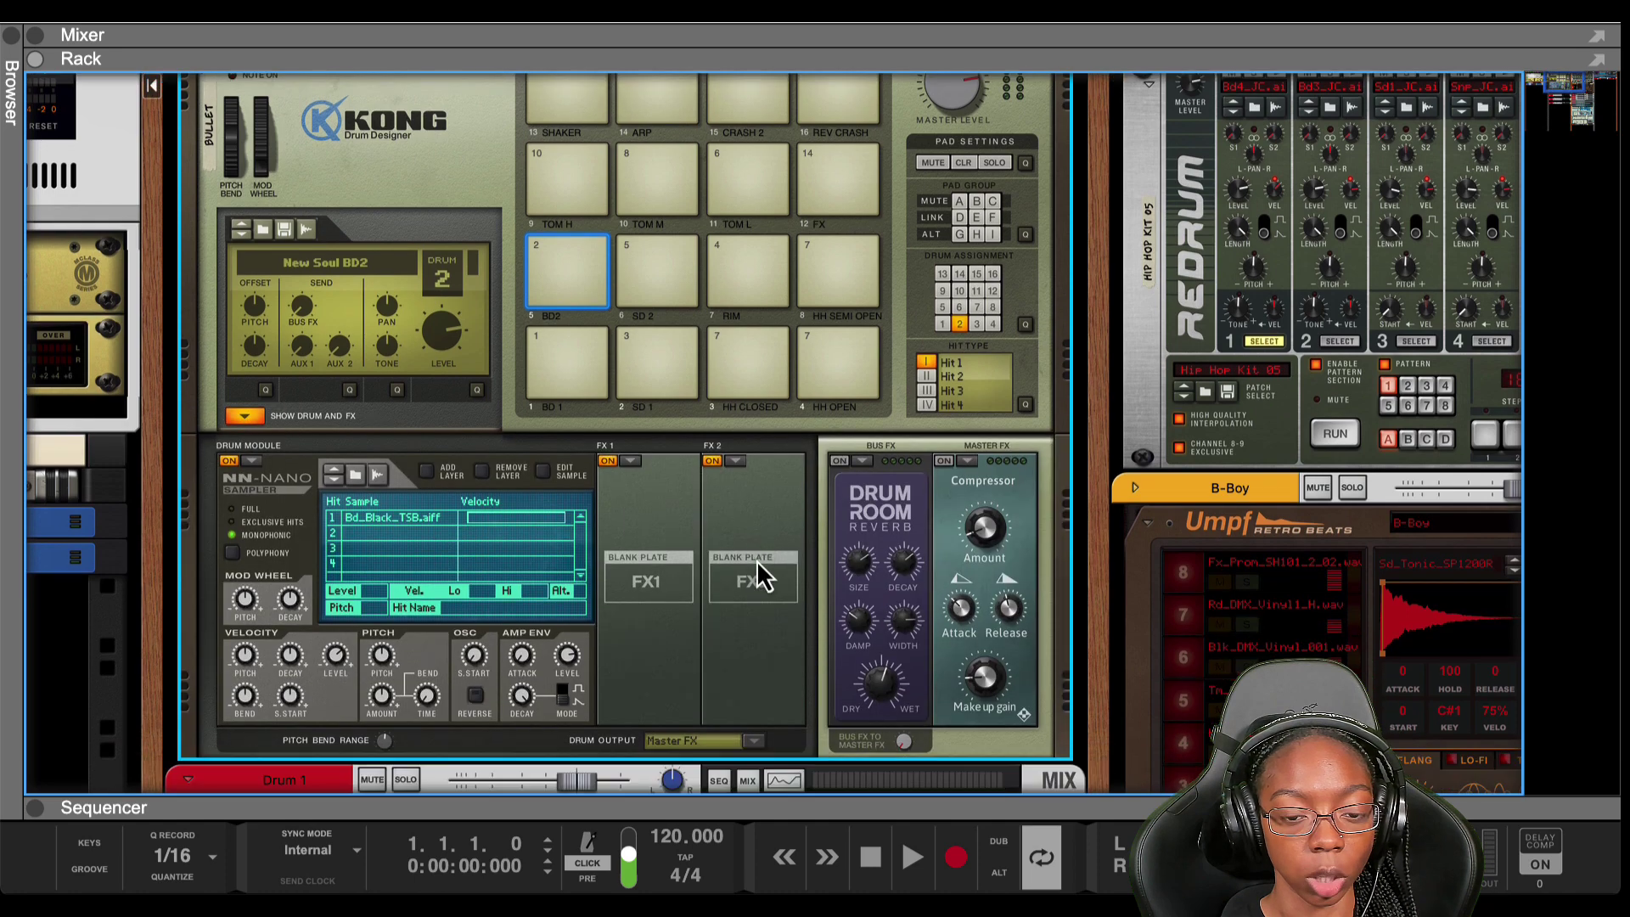
pyautogui.scroll(-1, 701, 432)
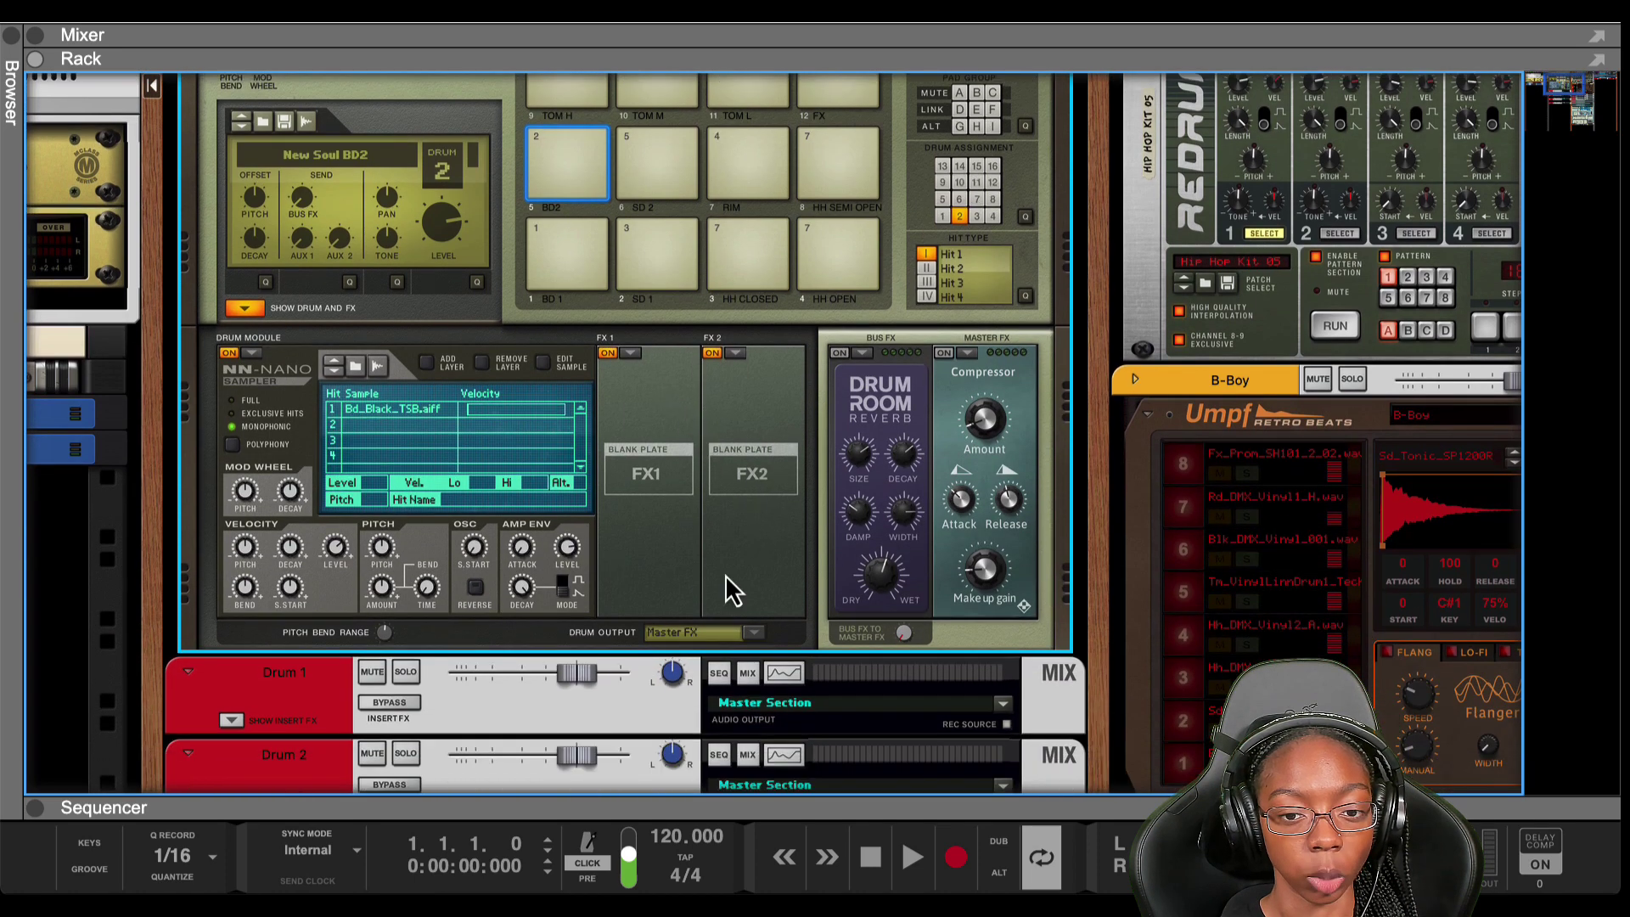
pyautogui.click(737, 637)
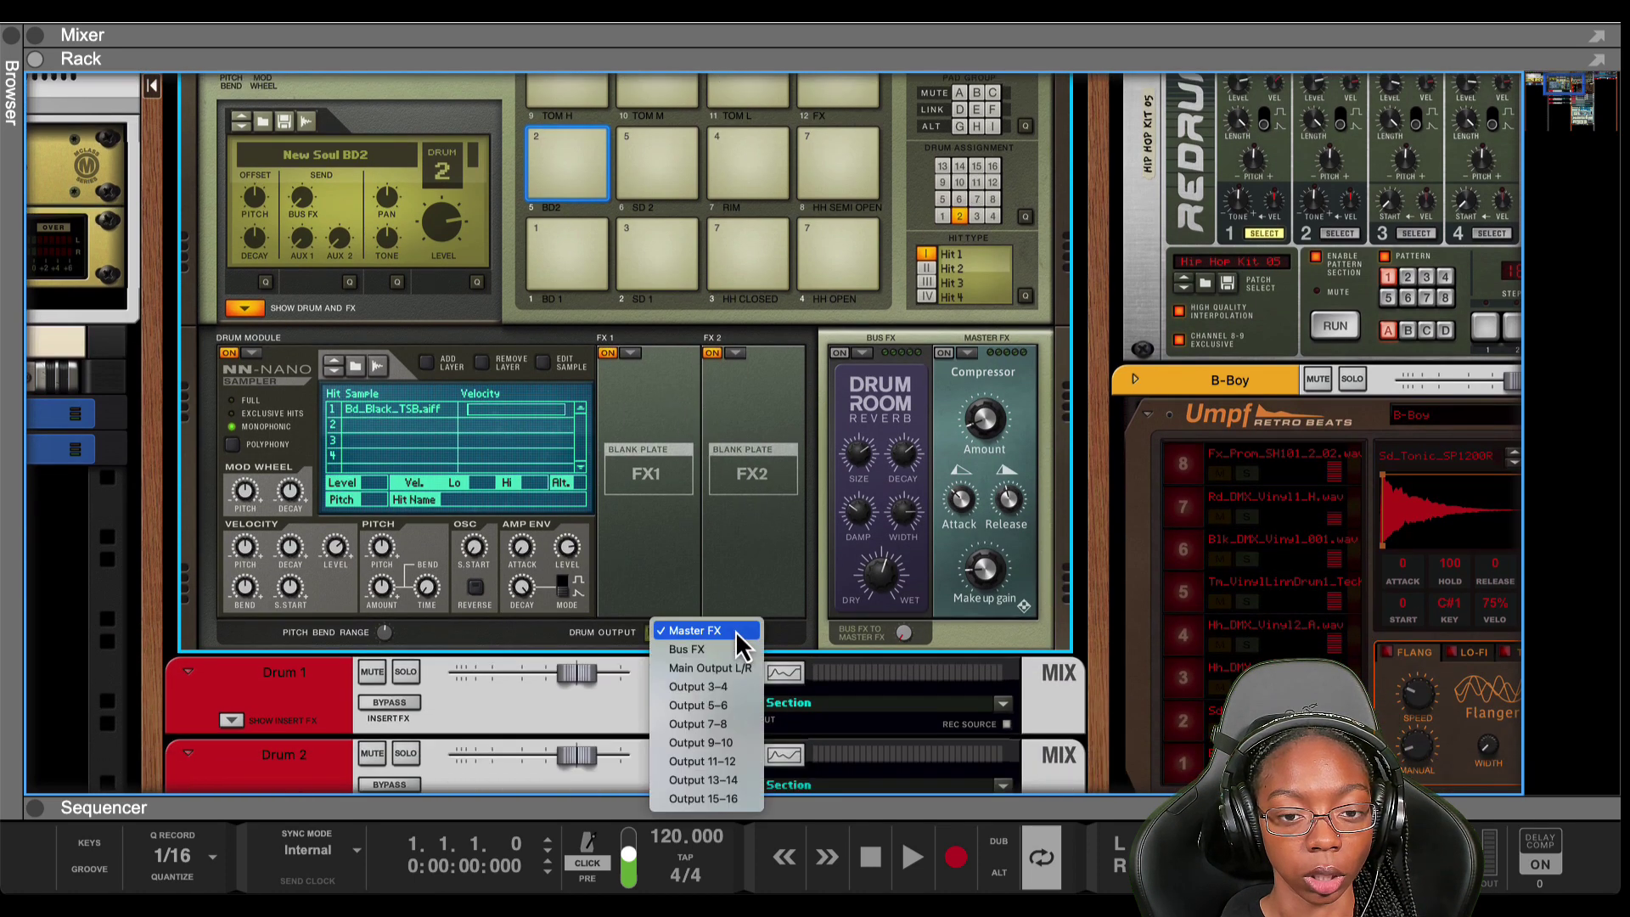
pyautogui.click(724, 705)
pyautogui.scroll(-10, 722, 713)
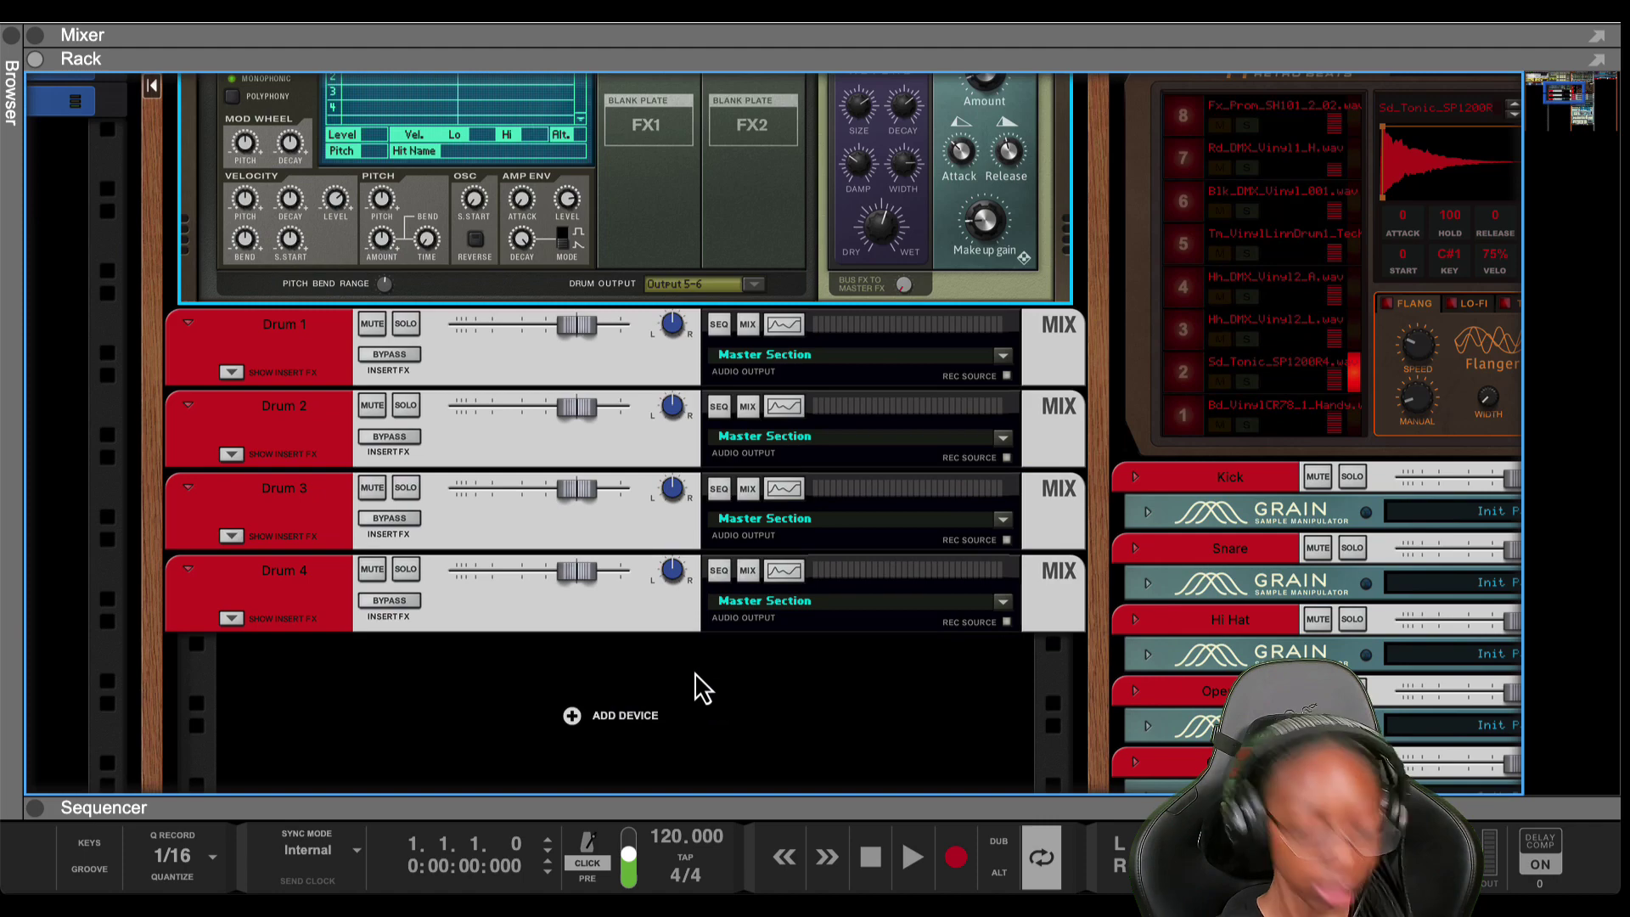
# - Hide Kong's drum and FX section and play the BD2 pad to check the signal on Drum 4
pyautogui.press('Tab')
pyautogui.press('Tab')
pyautogui.scroll(5, 600, 433)
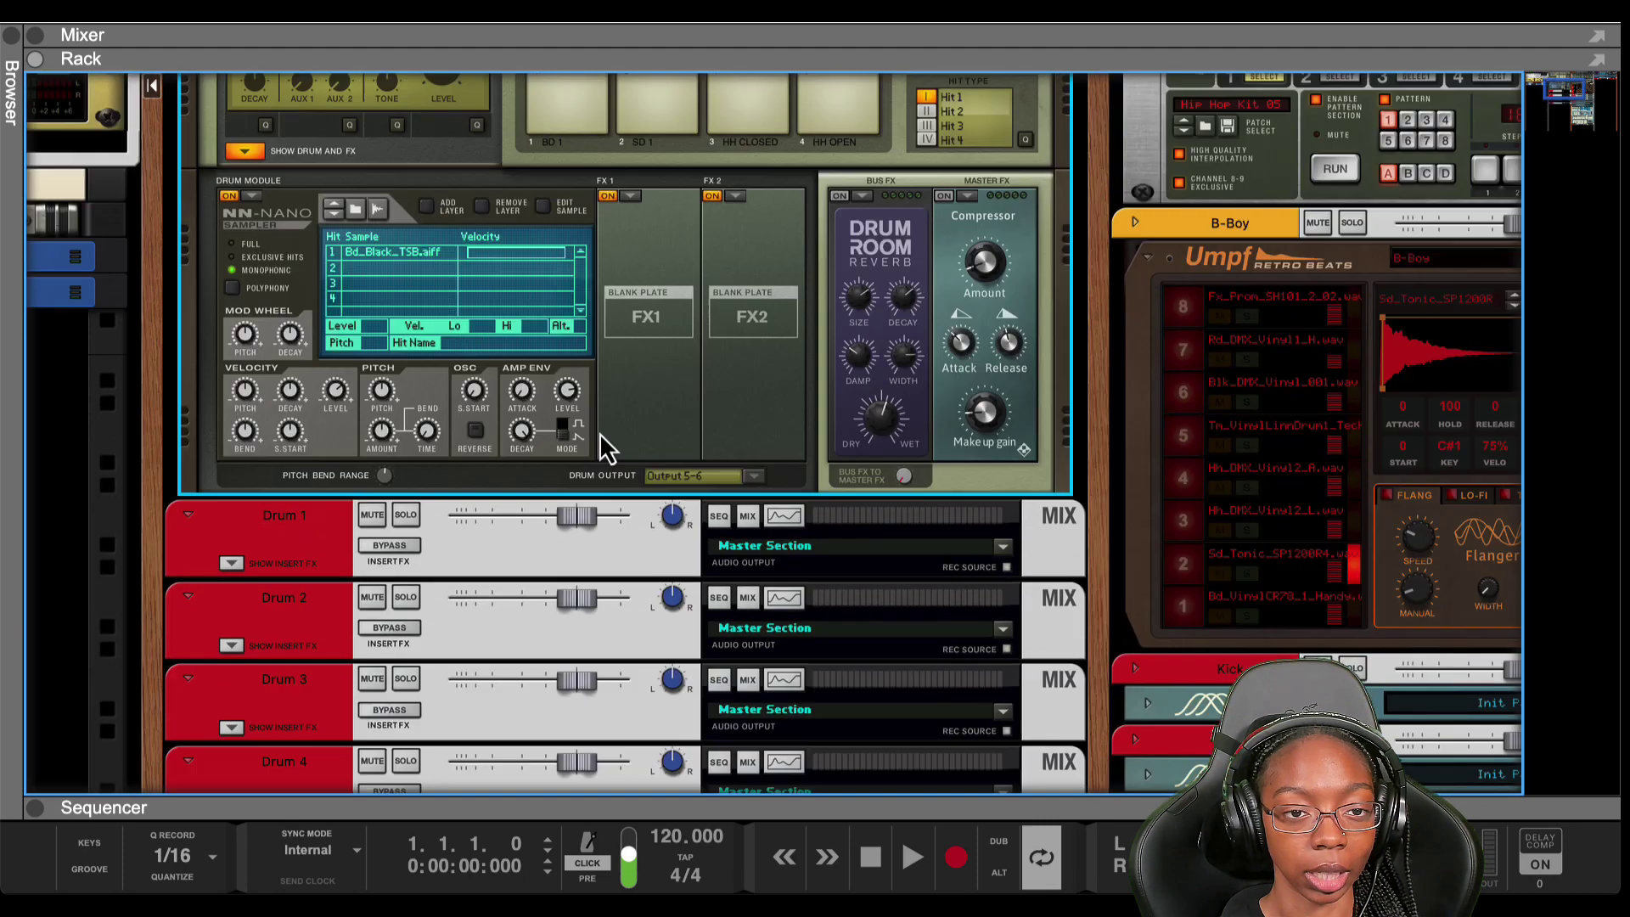
pyautogui.scroll(4, 599, 433)
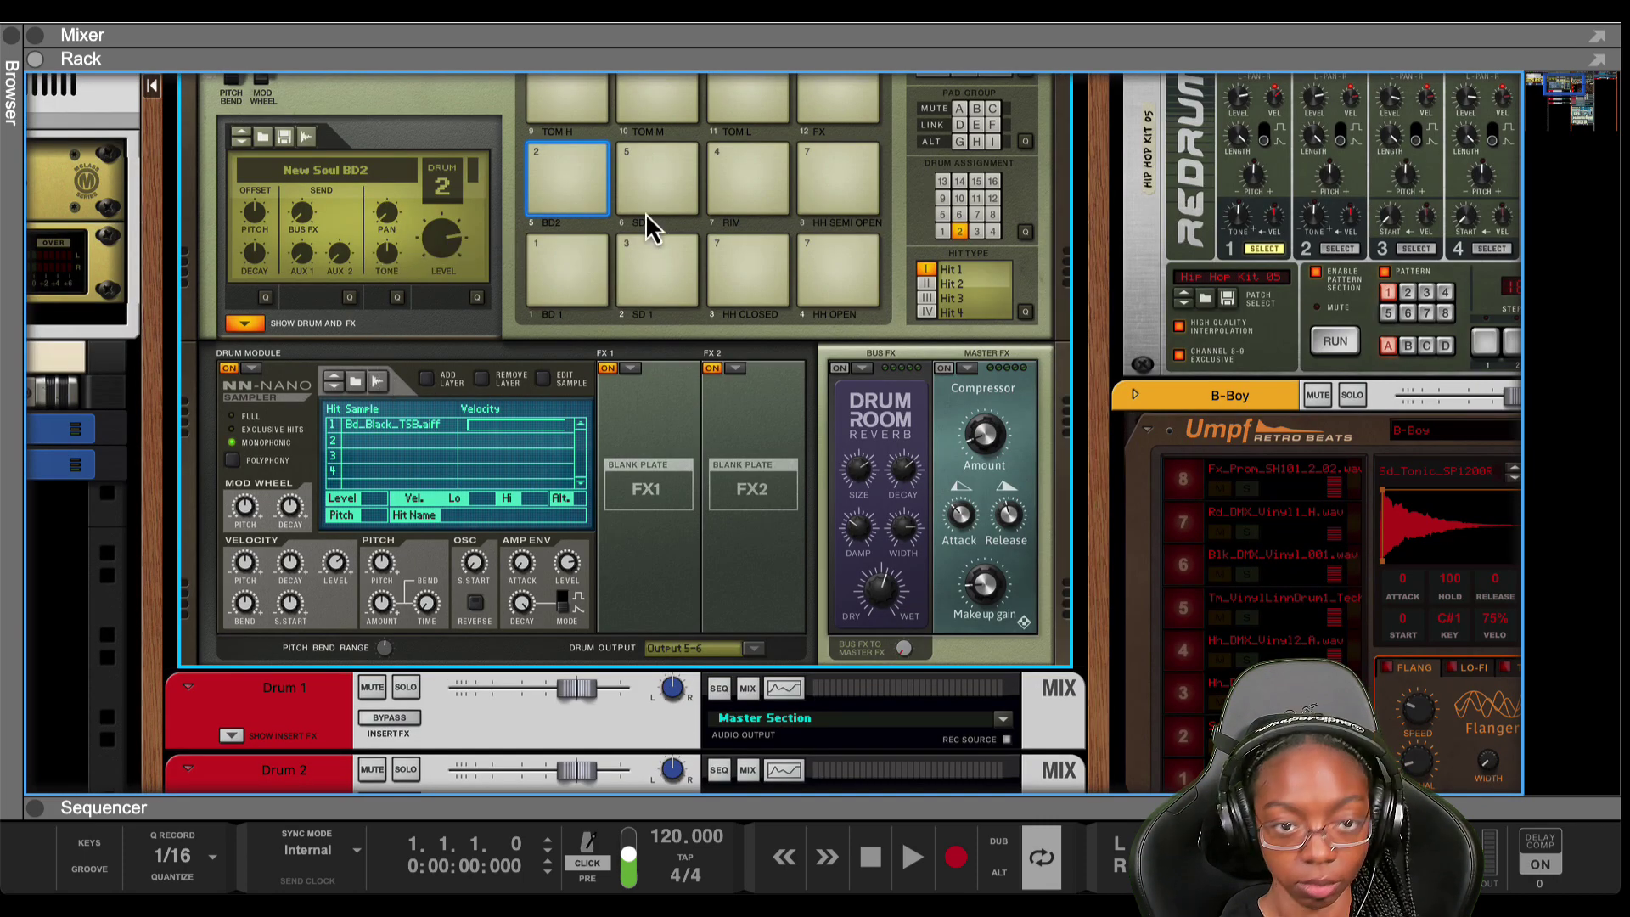
pyautogui.click(593, 182)
pyautogui.click(246, 324)
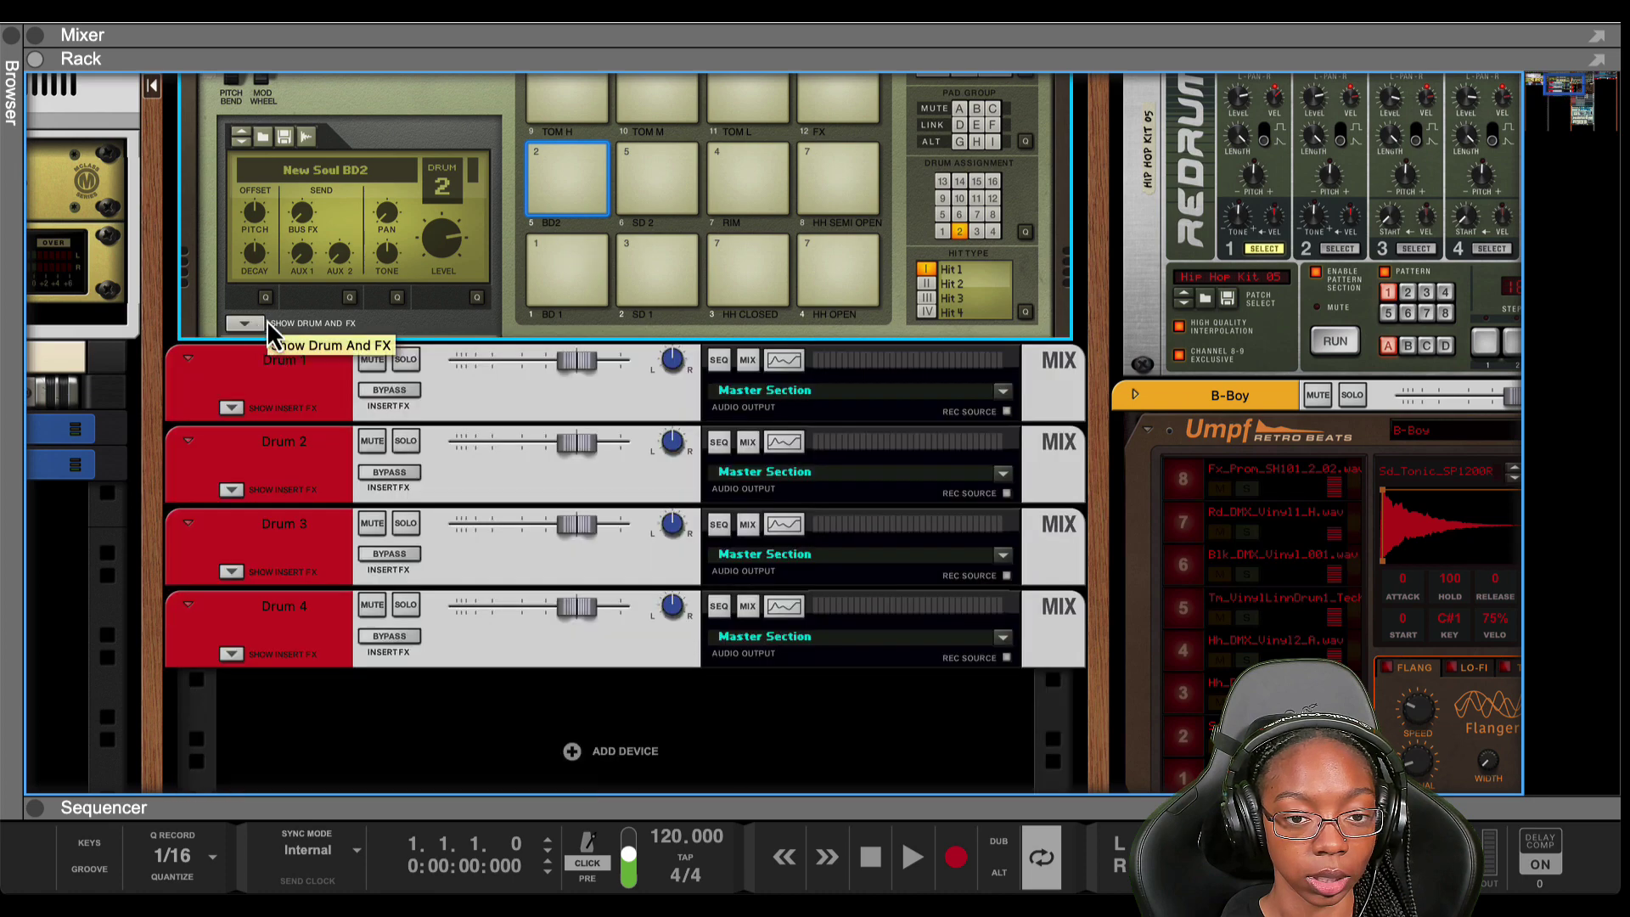
pyautogui.click(564, 149)
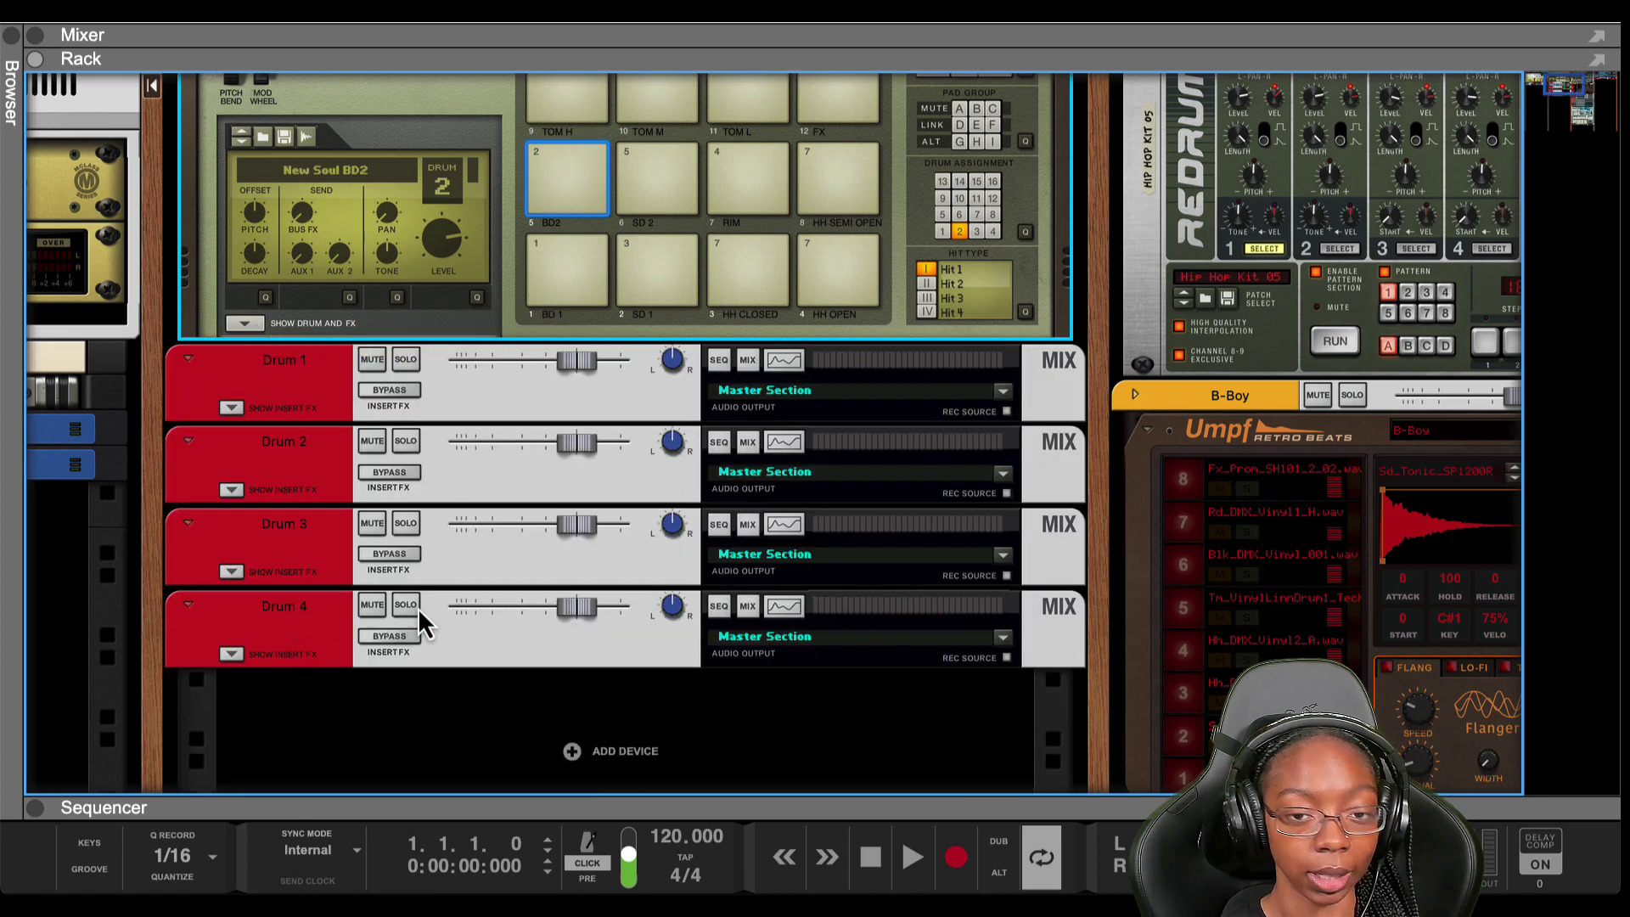
pyautogui.scroll(3, 618, 572)
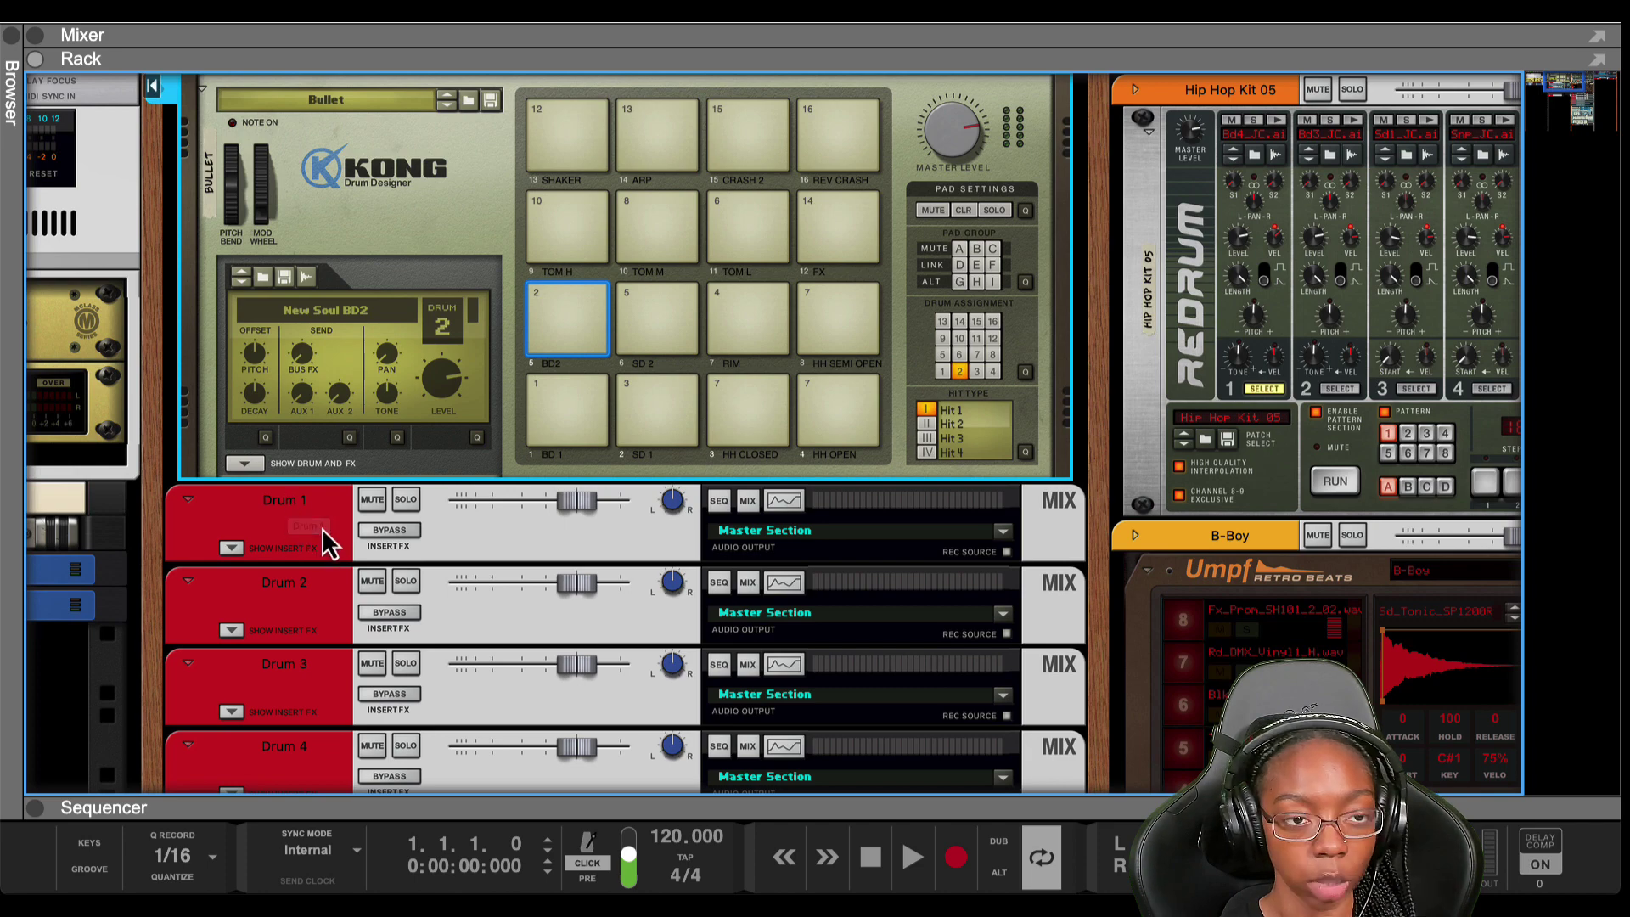
pyautogui.click(51, 10)
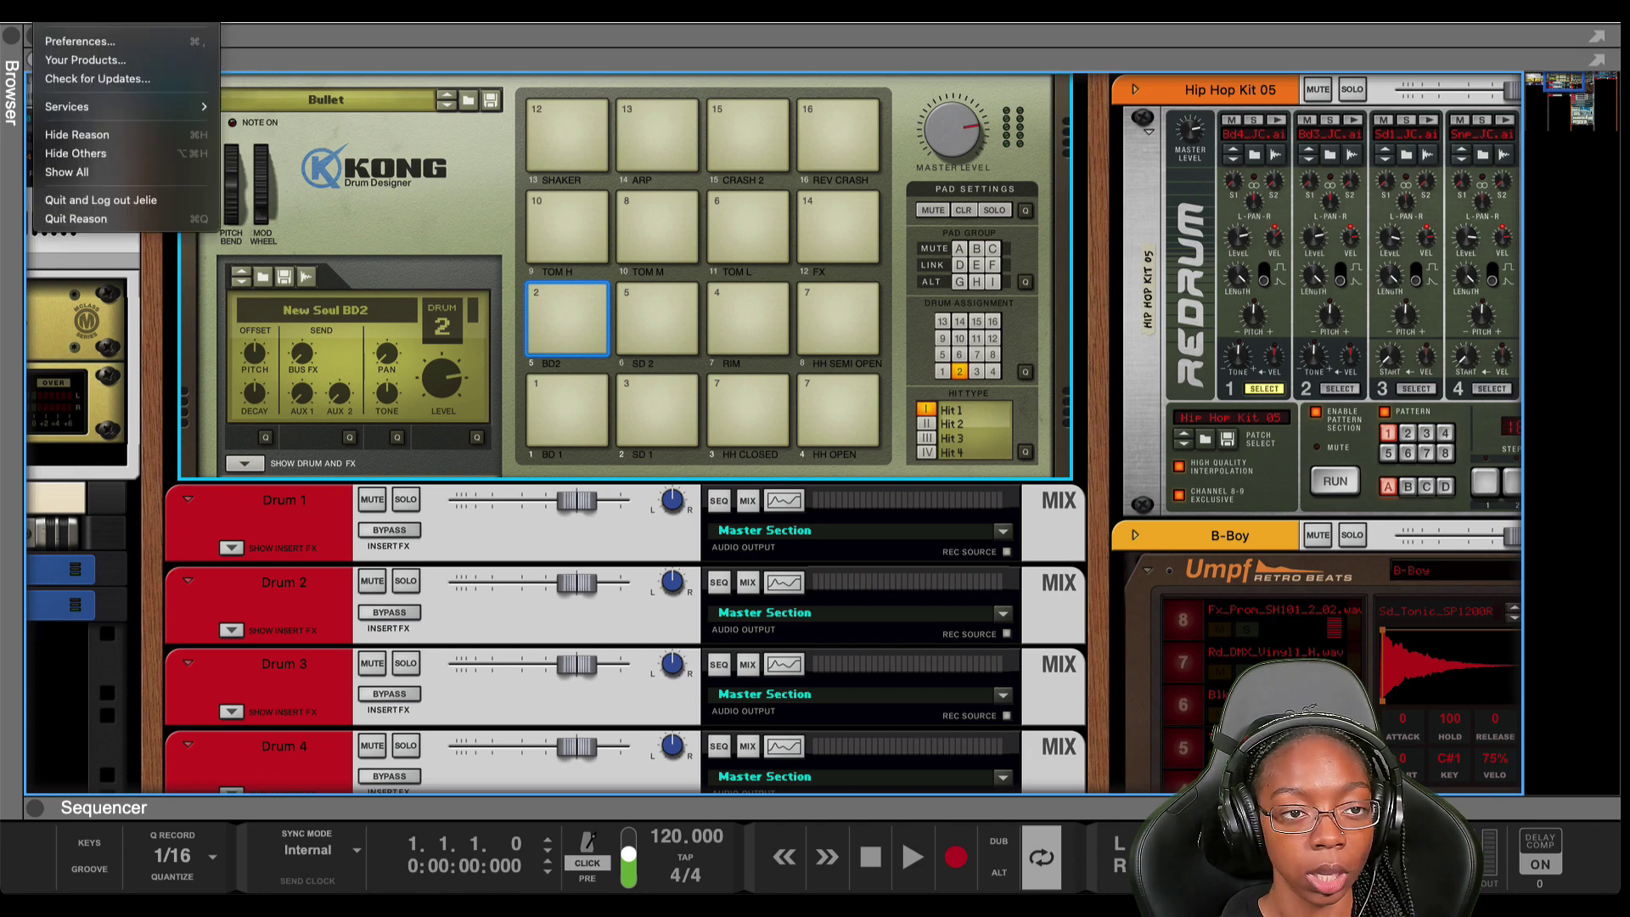
pyautogui.moveTo(109, 10)
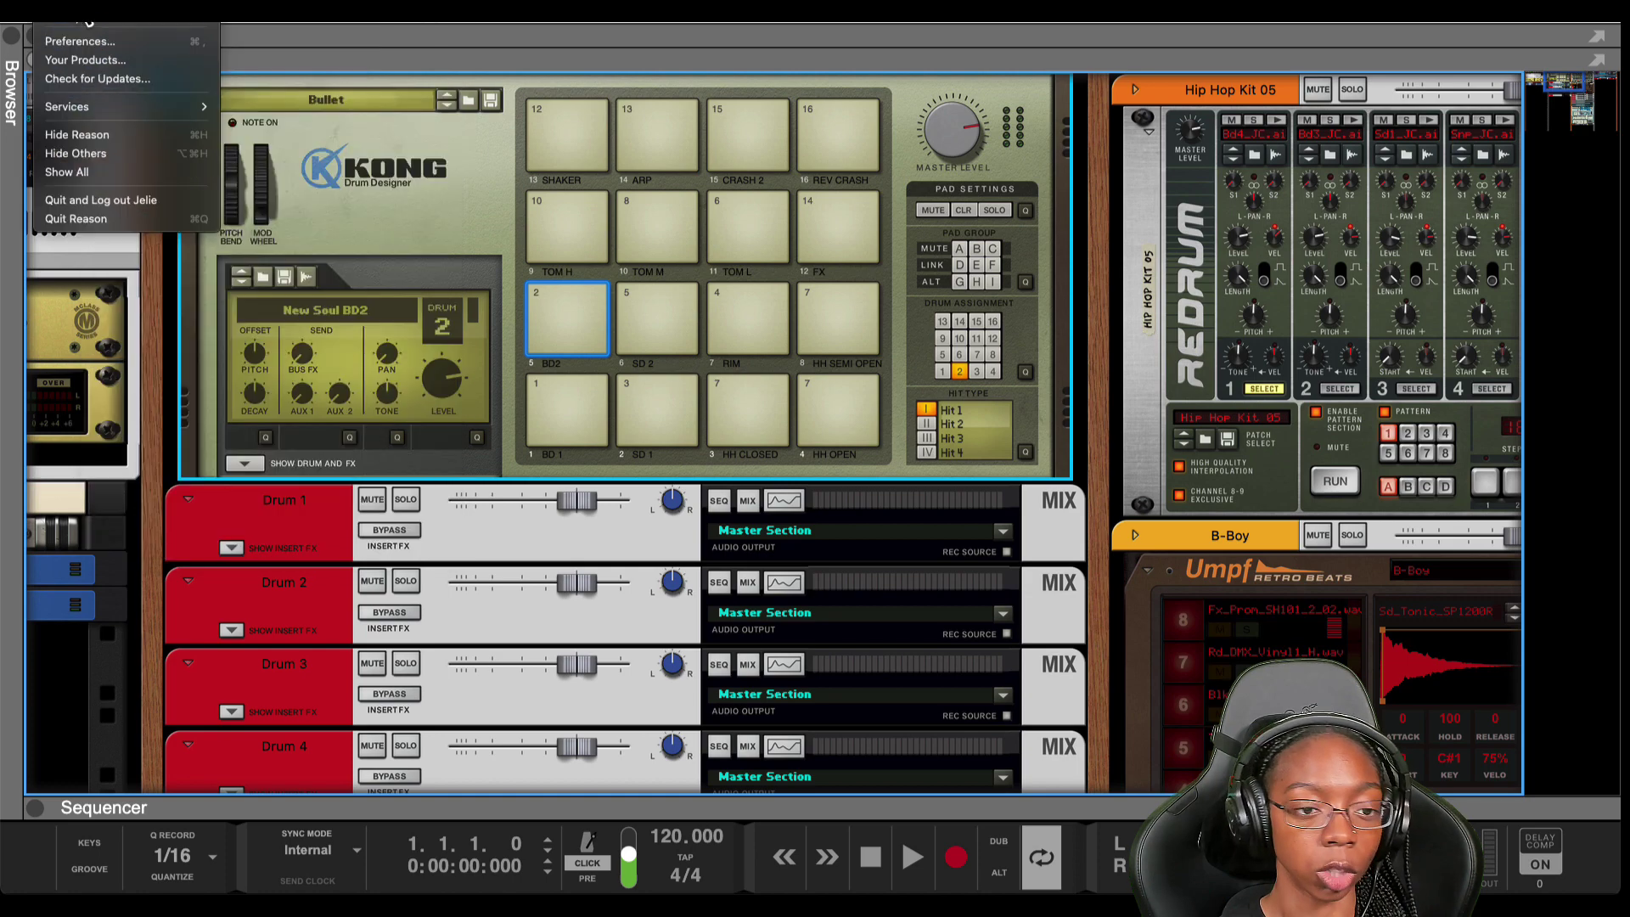
pyautogui.click(71, 640)
pyautogui.scroll(-1, 160, 671)
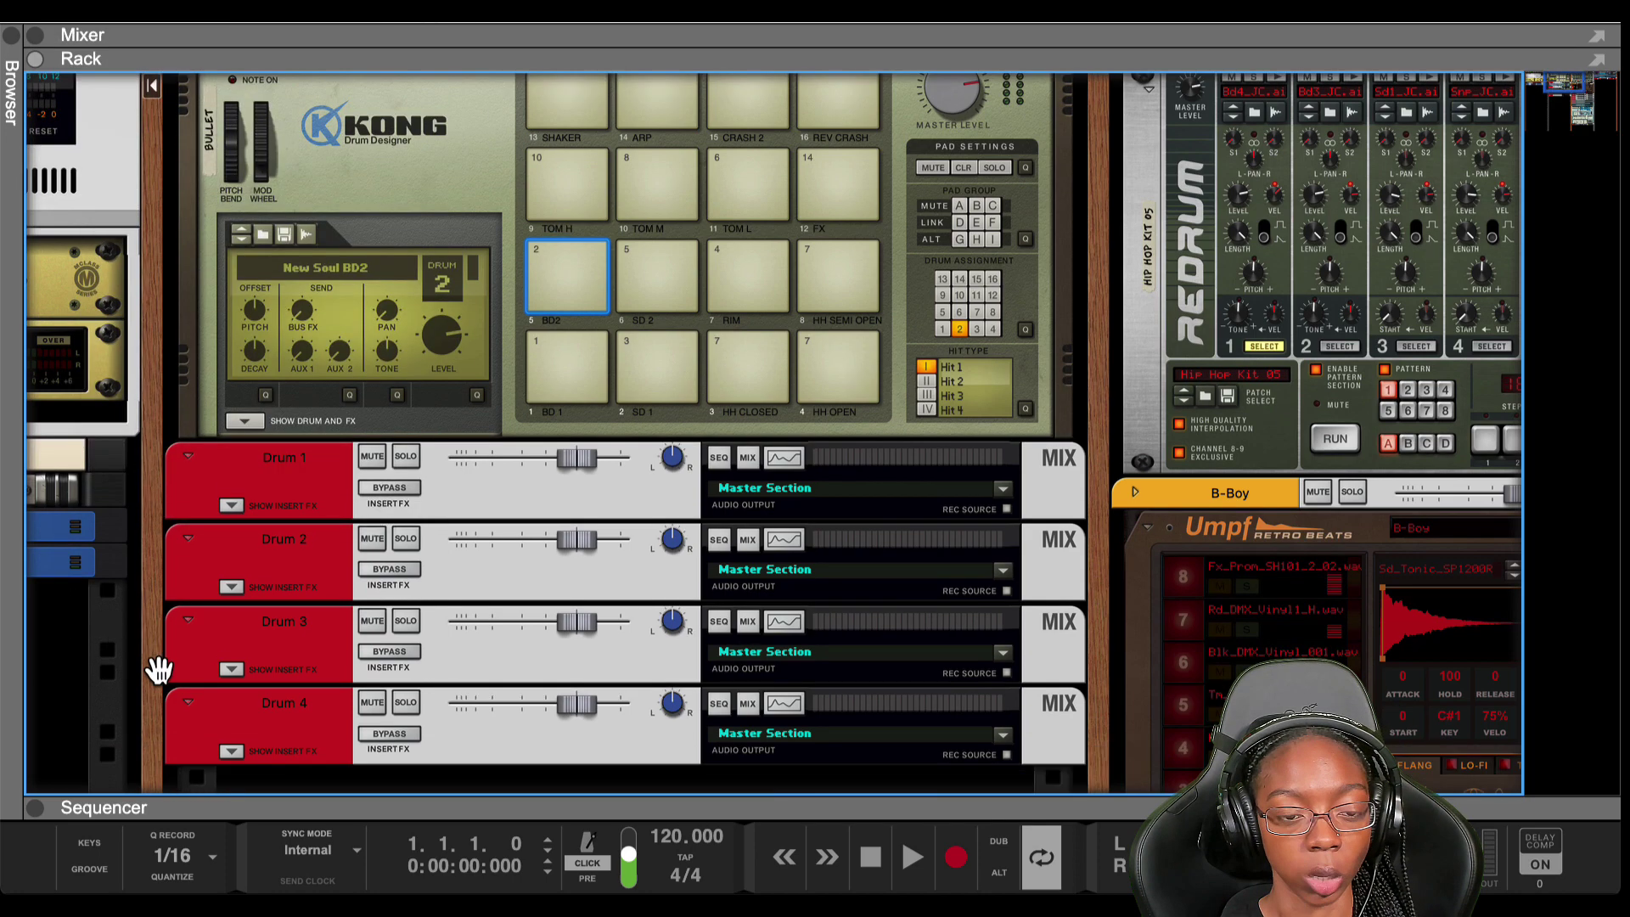
pyautogui.scroll(2, 153, 672)
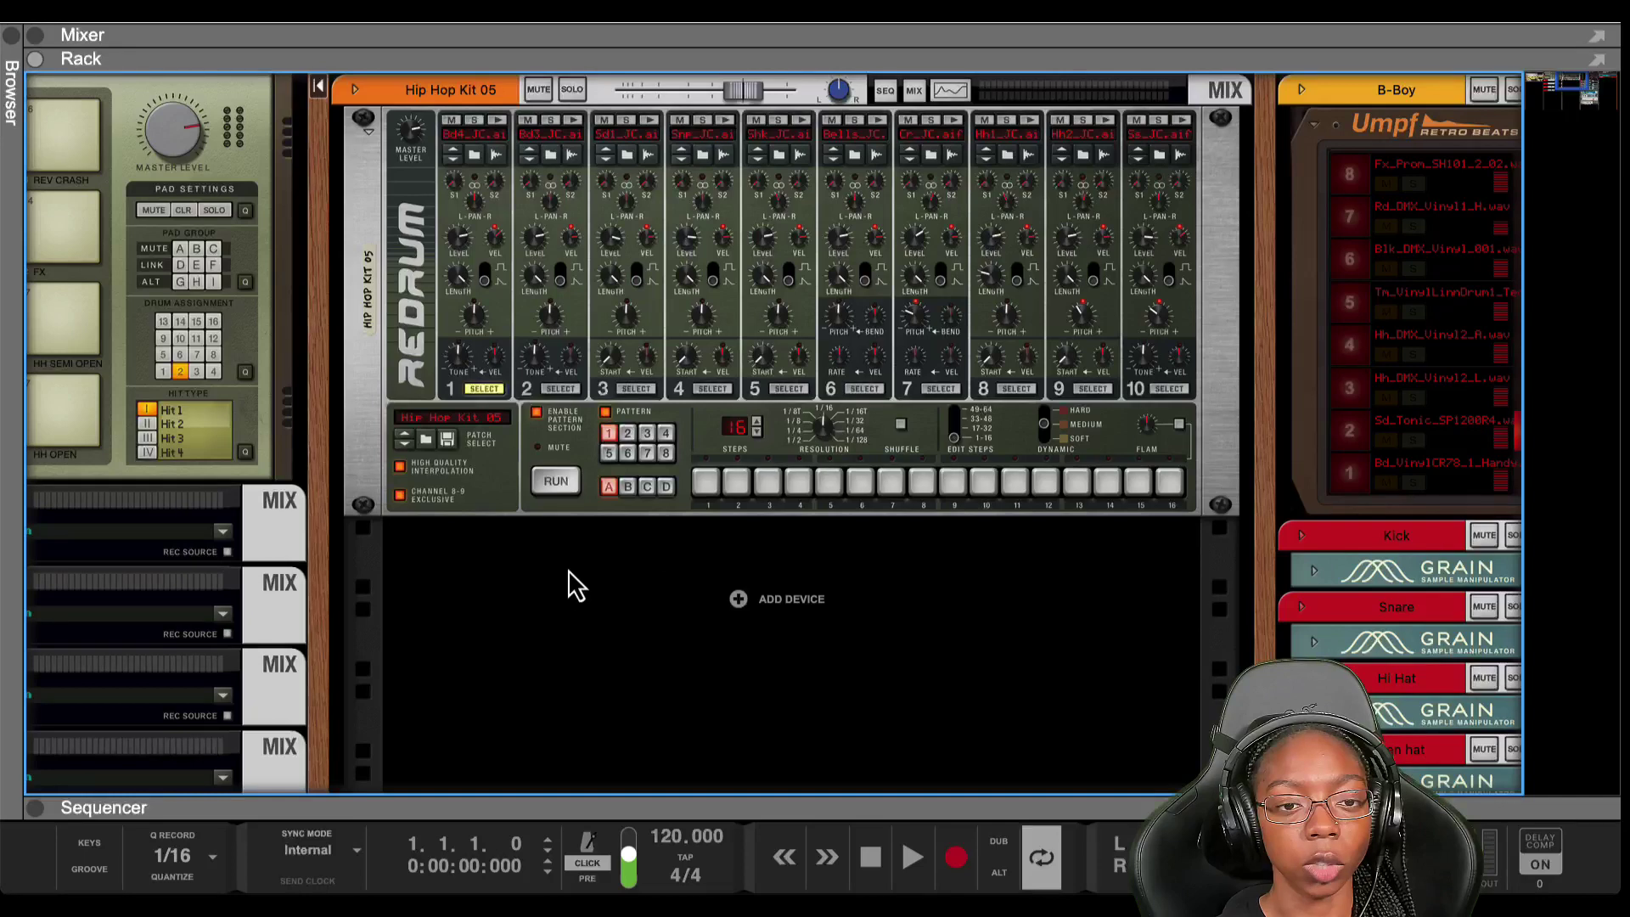
# - Create a mix channel in the empty rack space below Redrum and duplicate it until there are eight
pyautogui.hscroll(2, 563, 579)
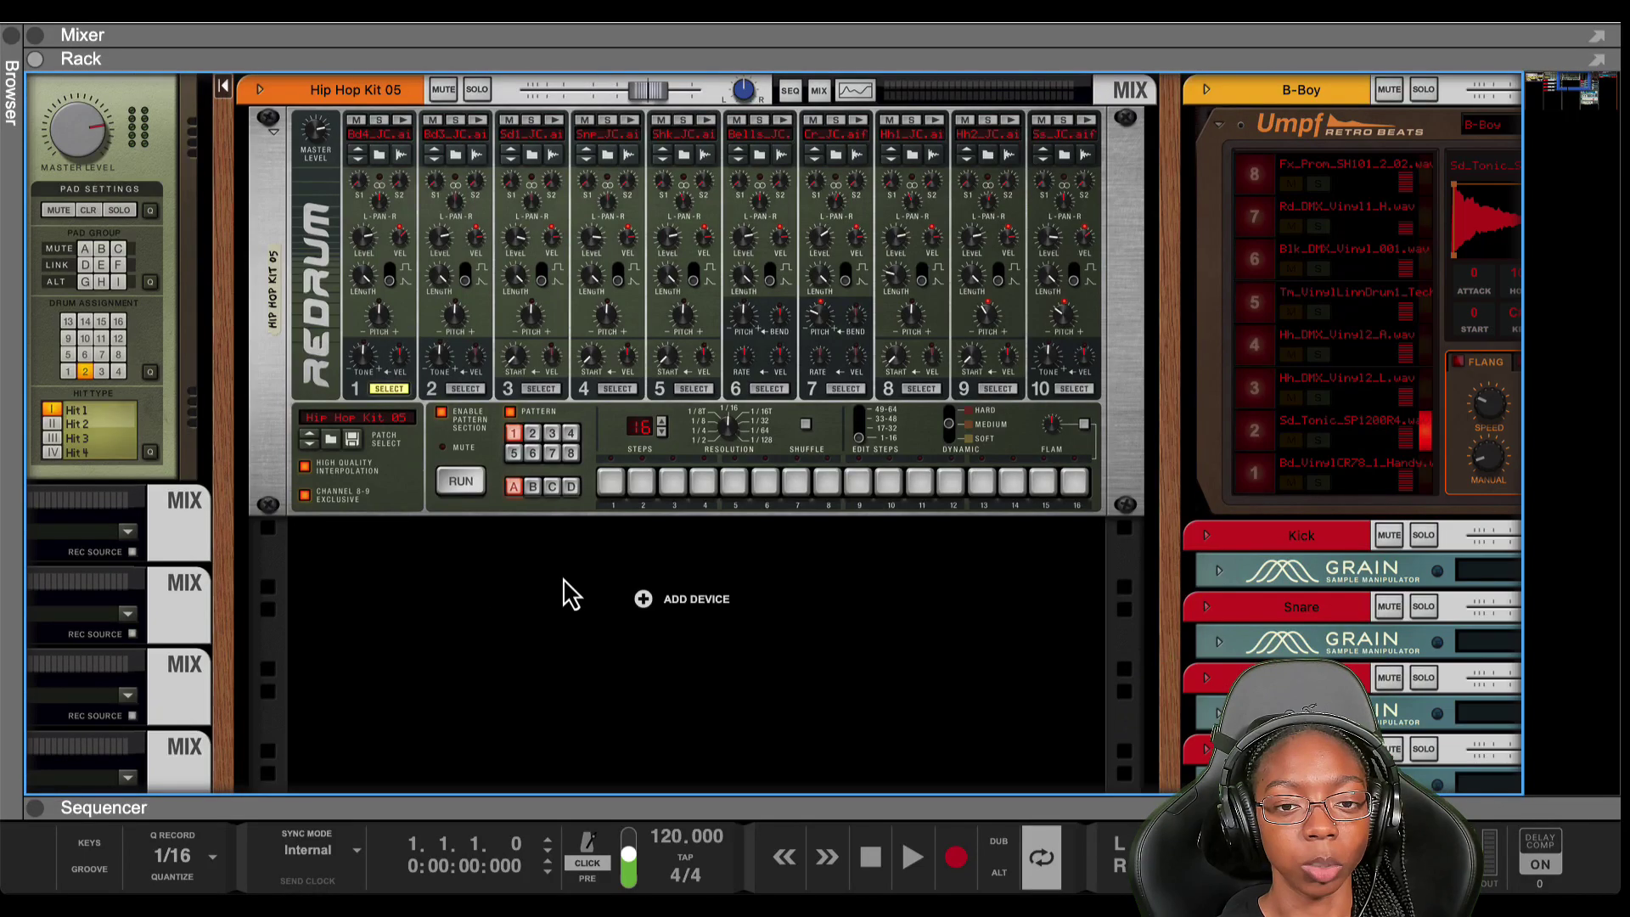
pyautogui.rightClick(526, 604)
pyautogui.click(513, 593)
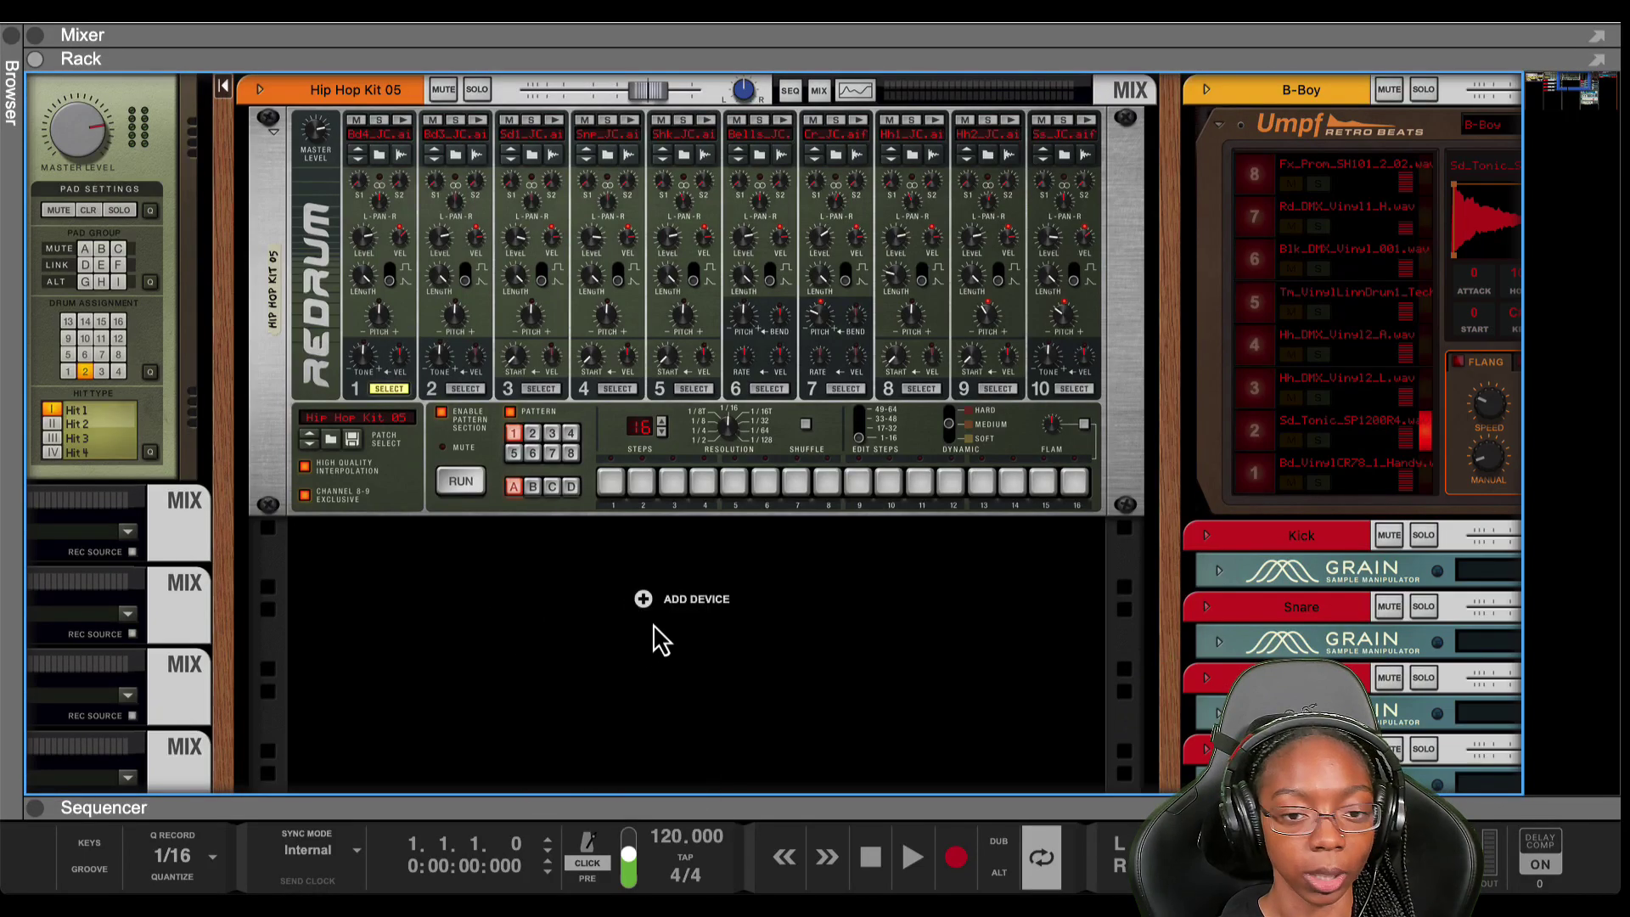
pyautogui.rightClick(665, 586)
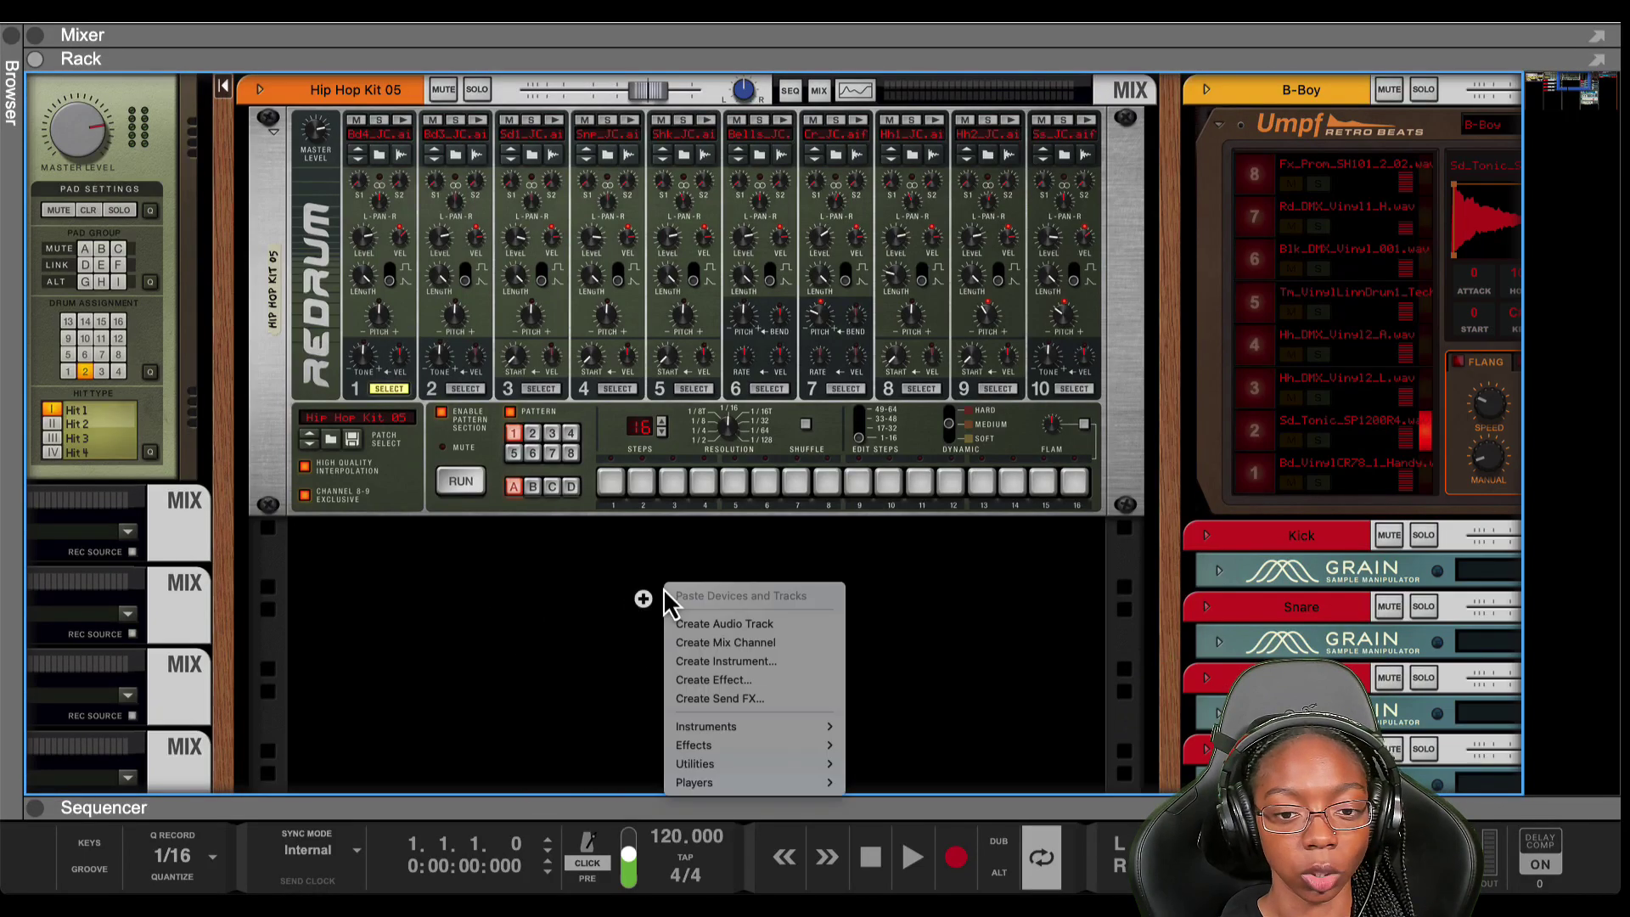
pyautogui.click(726, 643)
pyautogui.press('super+d')
pyautogui.press('super+d')
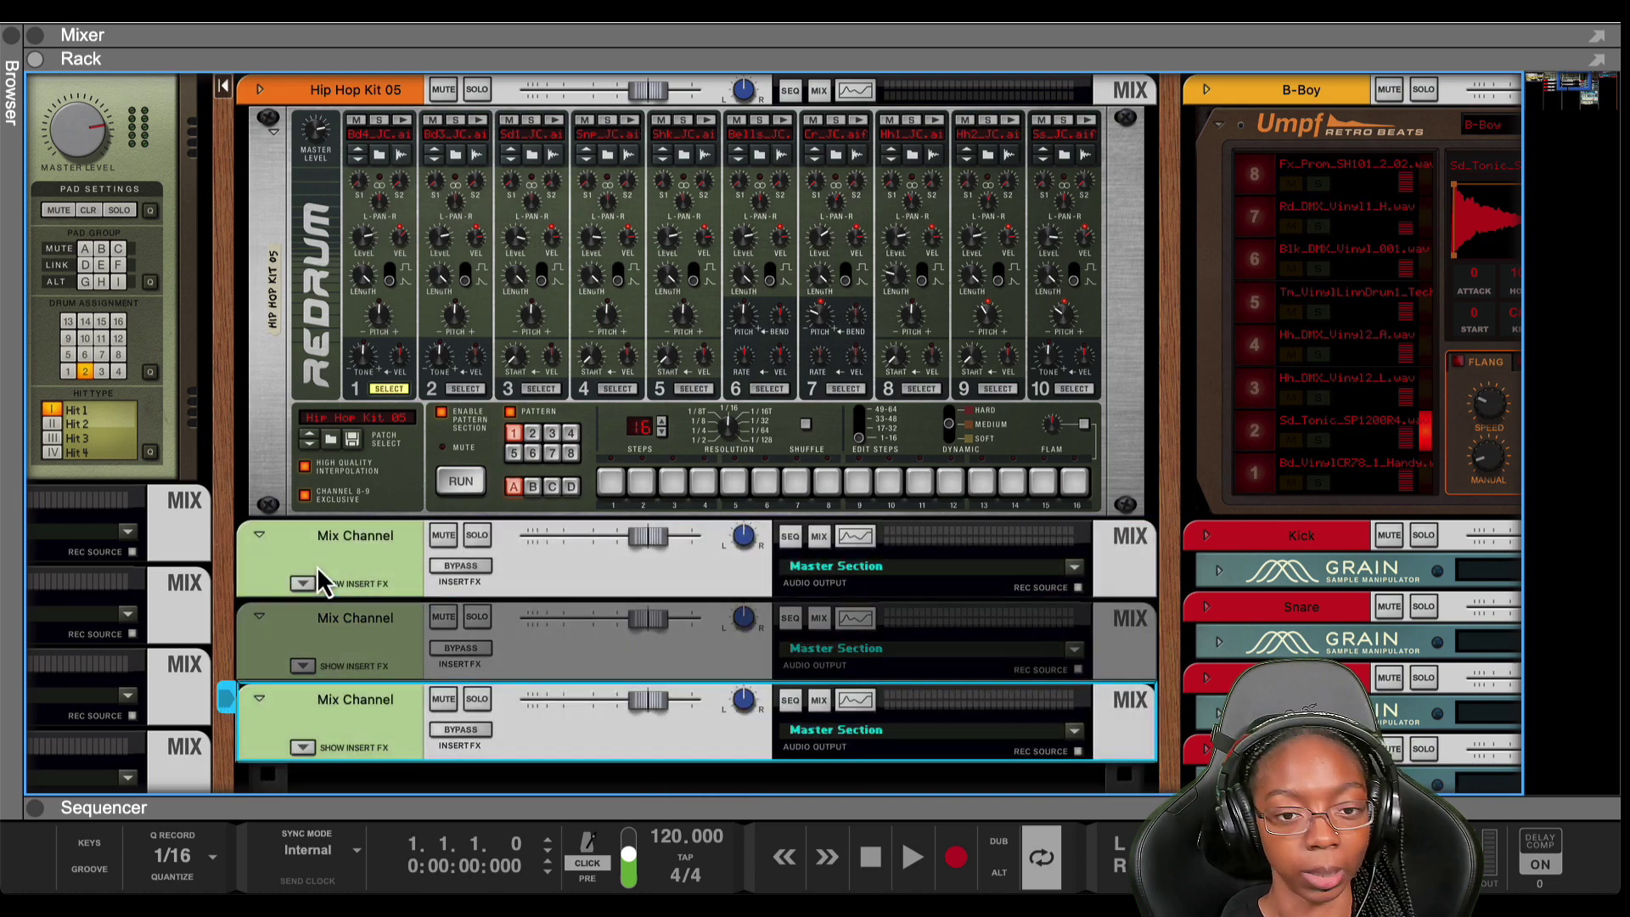
pyautogui.press('super+d')
pyautogui.press('super+d')
pyautogui.press('super+d')
pyautogui.press('super+d')
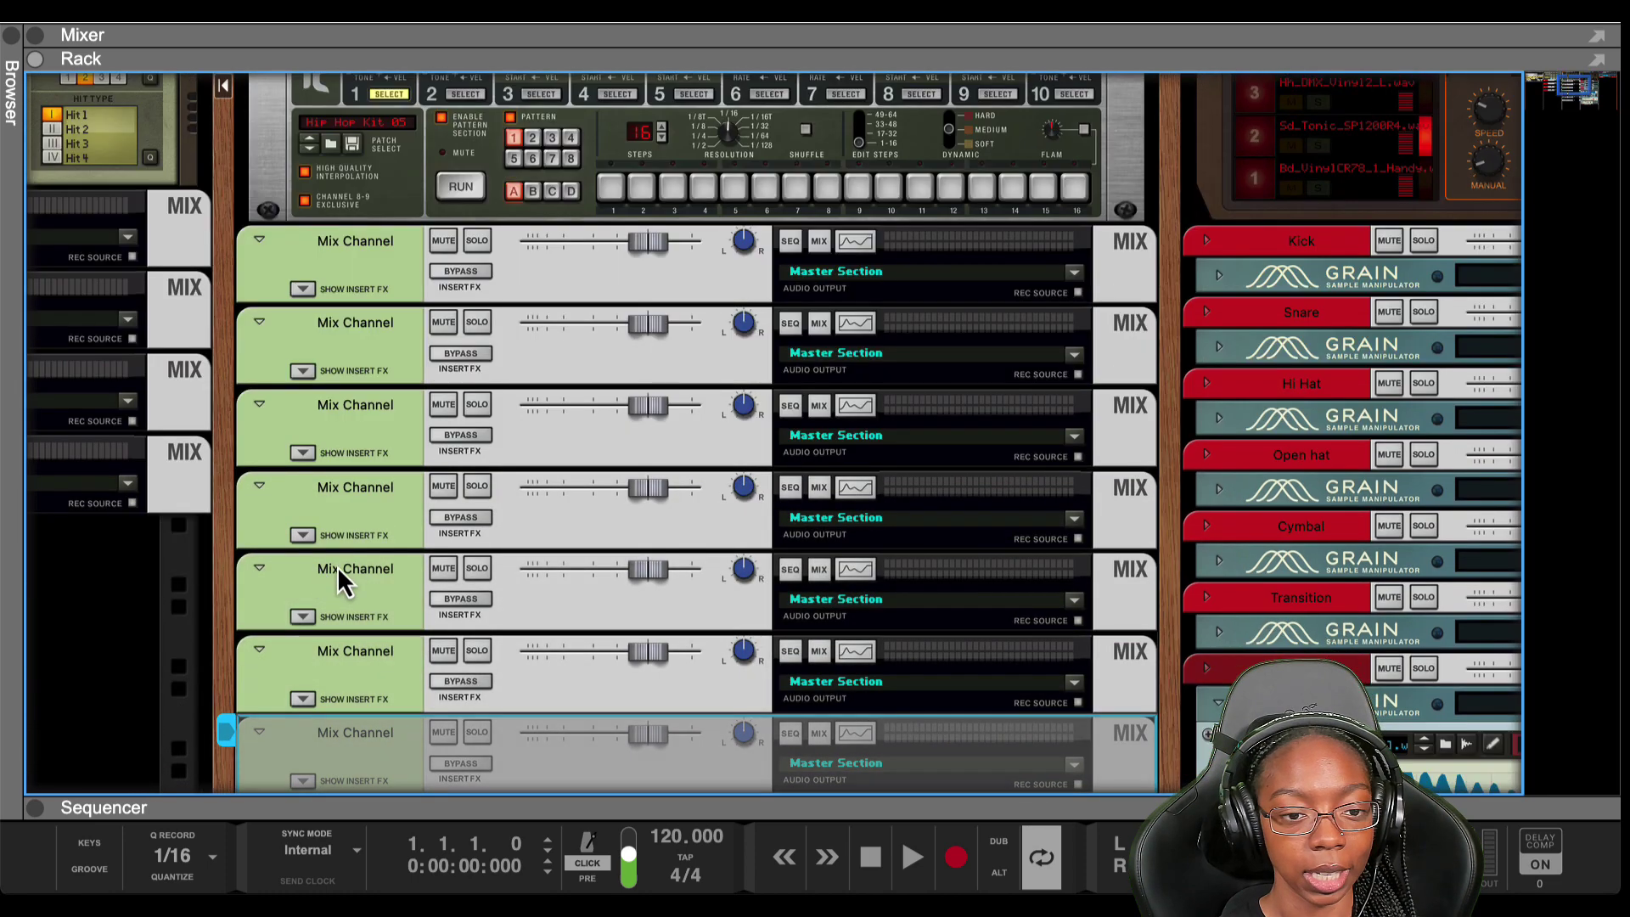
pyautogui.press('super+d')
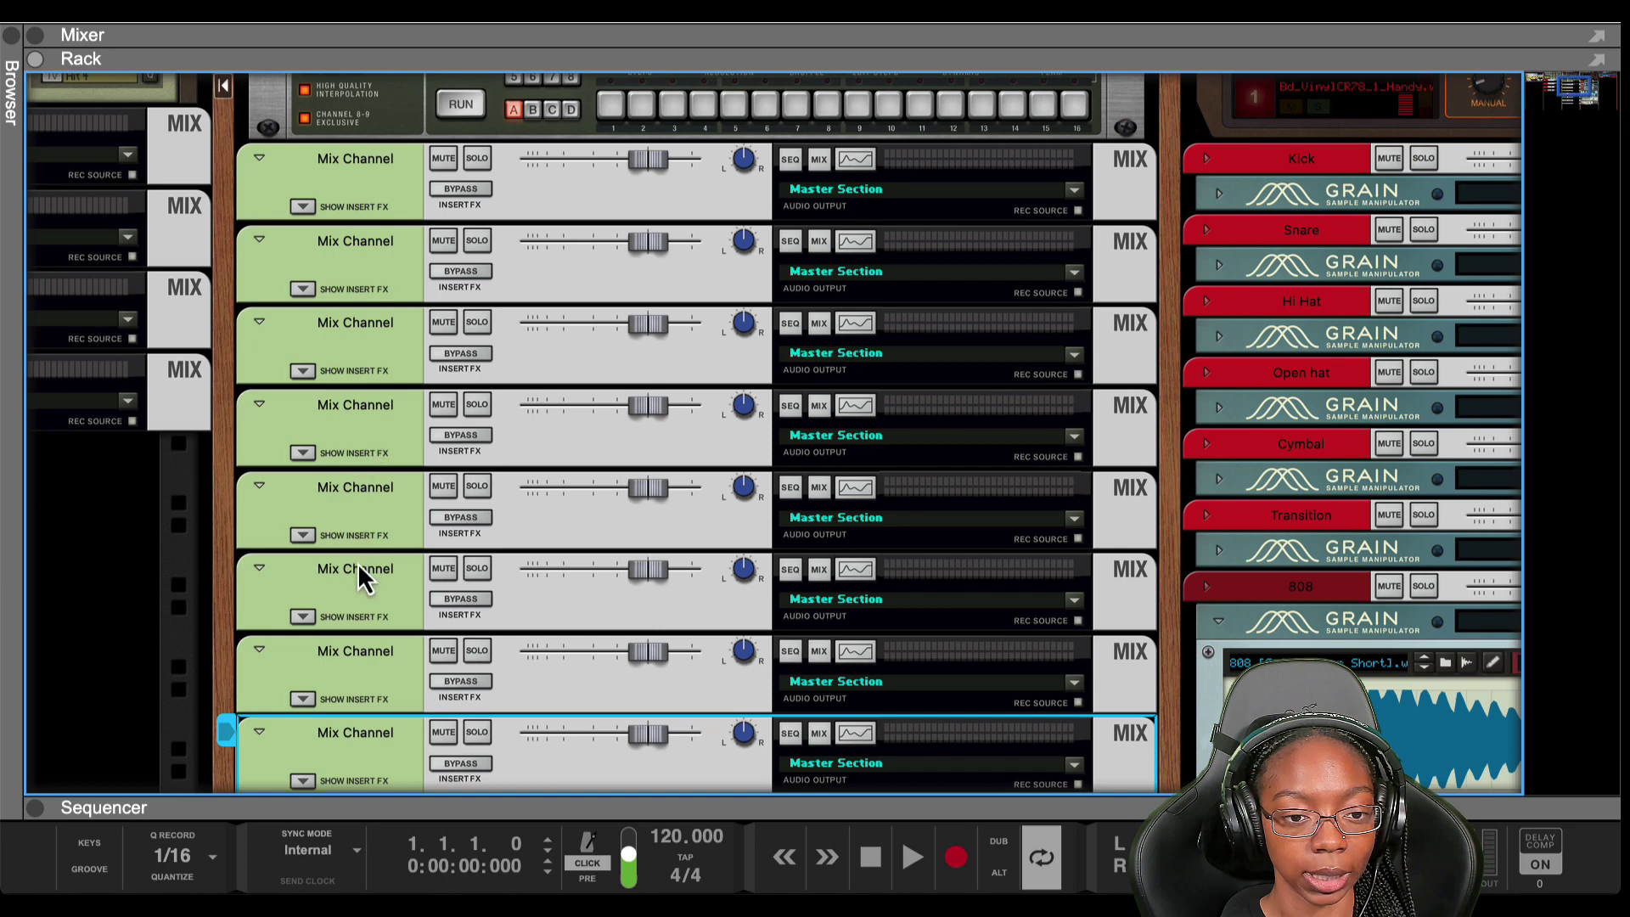
pyautogui.scroll(5, 399, 518)
pyautogui.press('Tab')
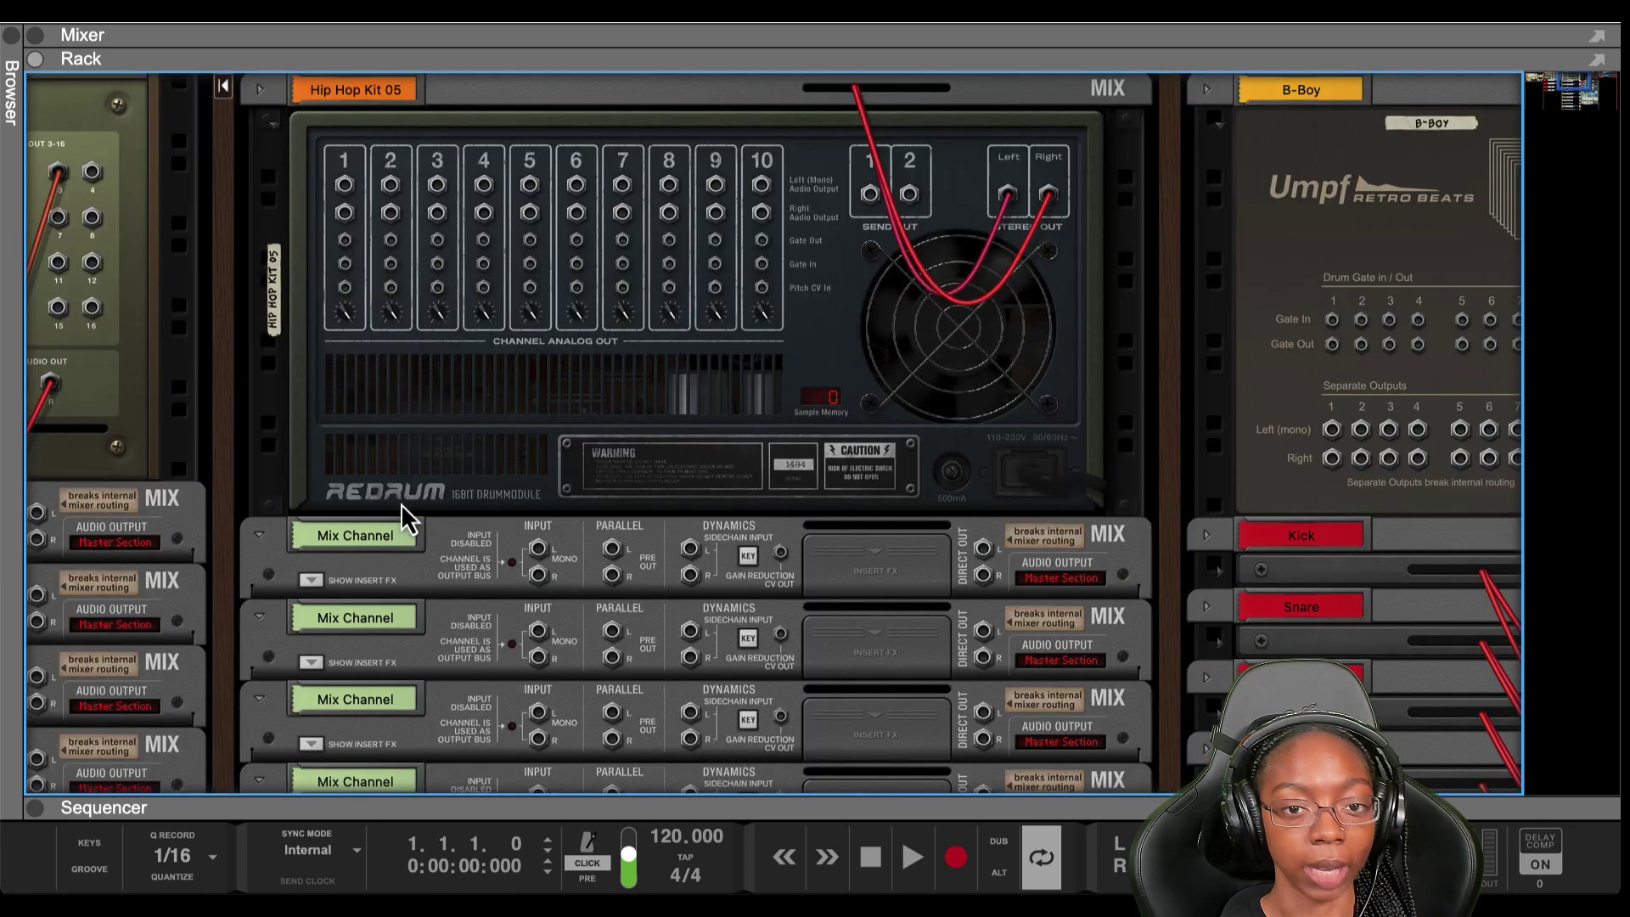
pyautogui.moveTo(344, 185); pyautogui.dragTo(539, 549)
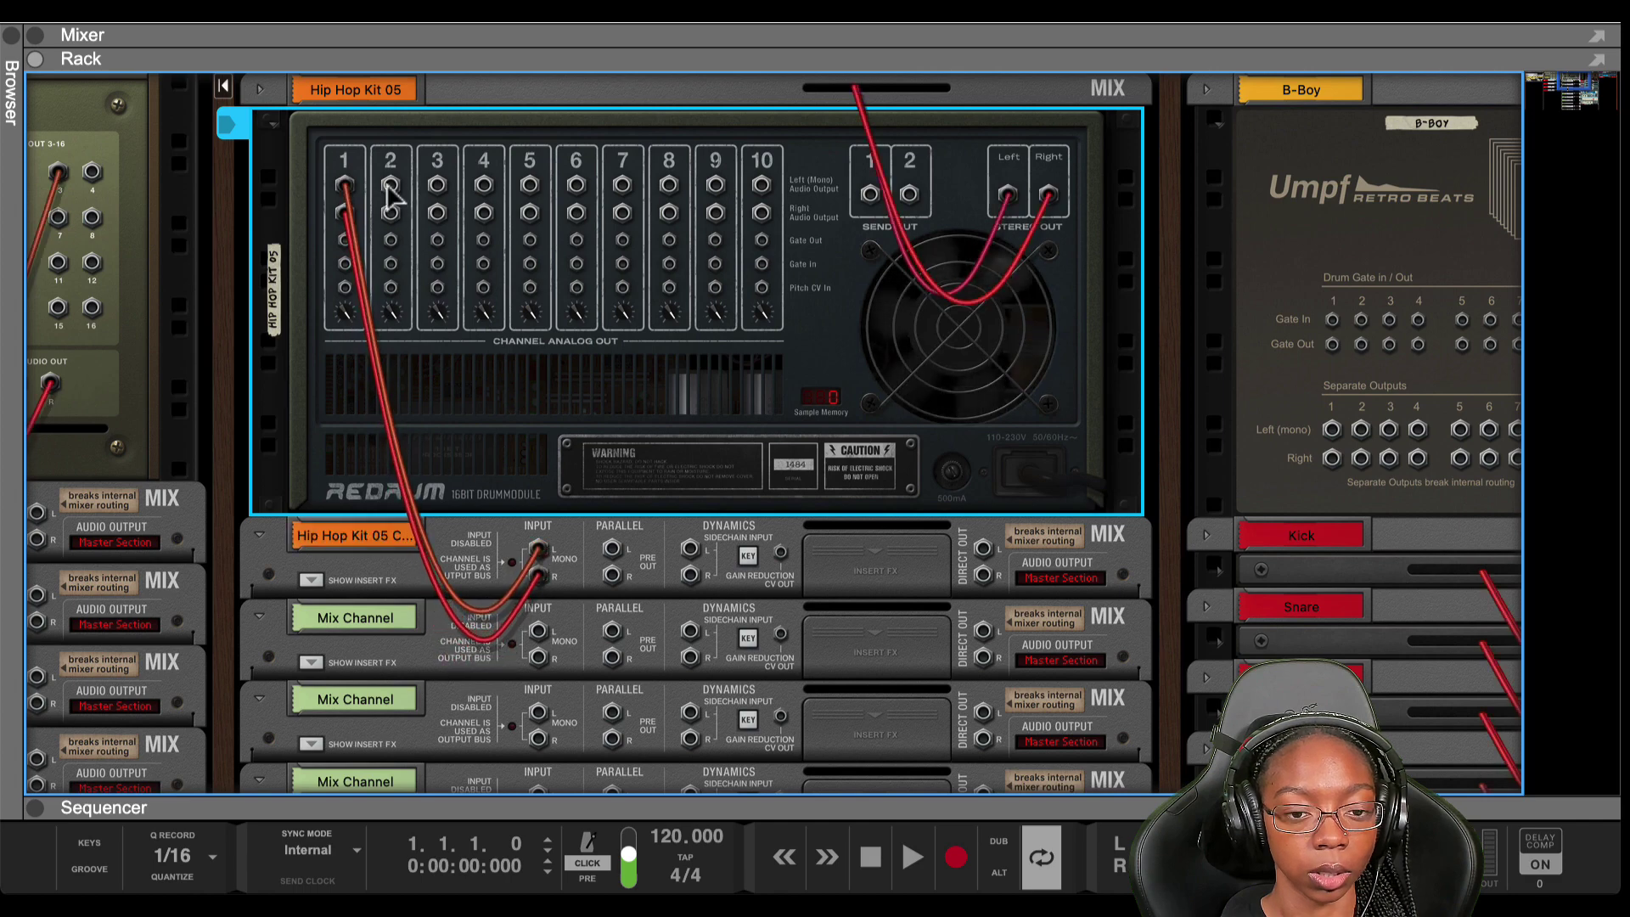
pyautogui.moveTo(390, 184); pyautogui.dragTo(538, 630)
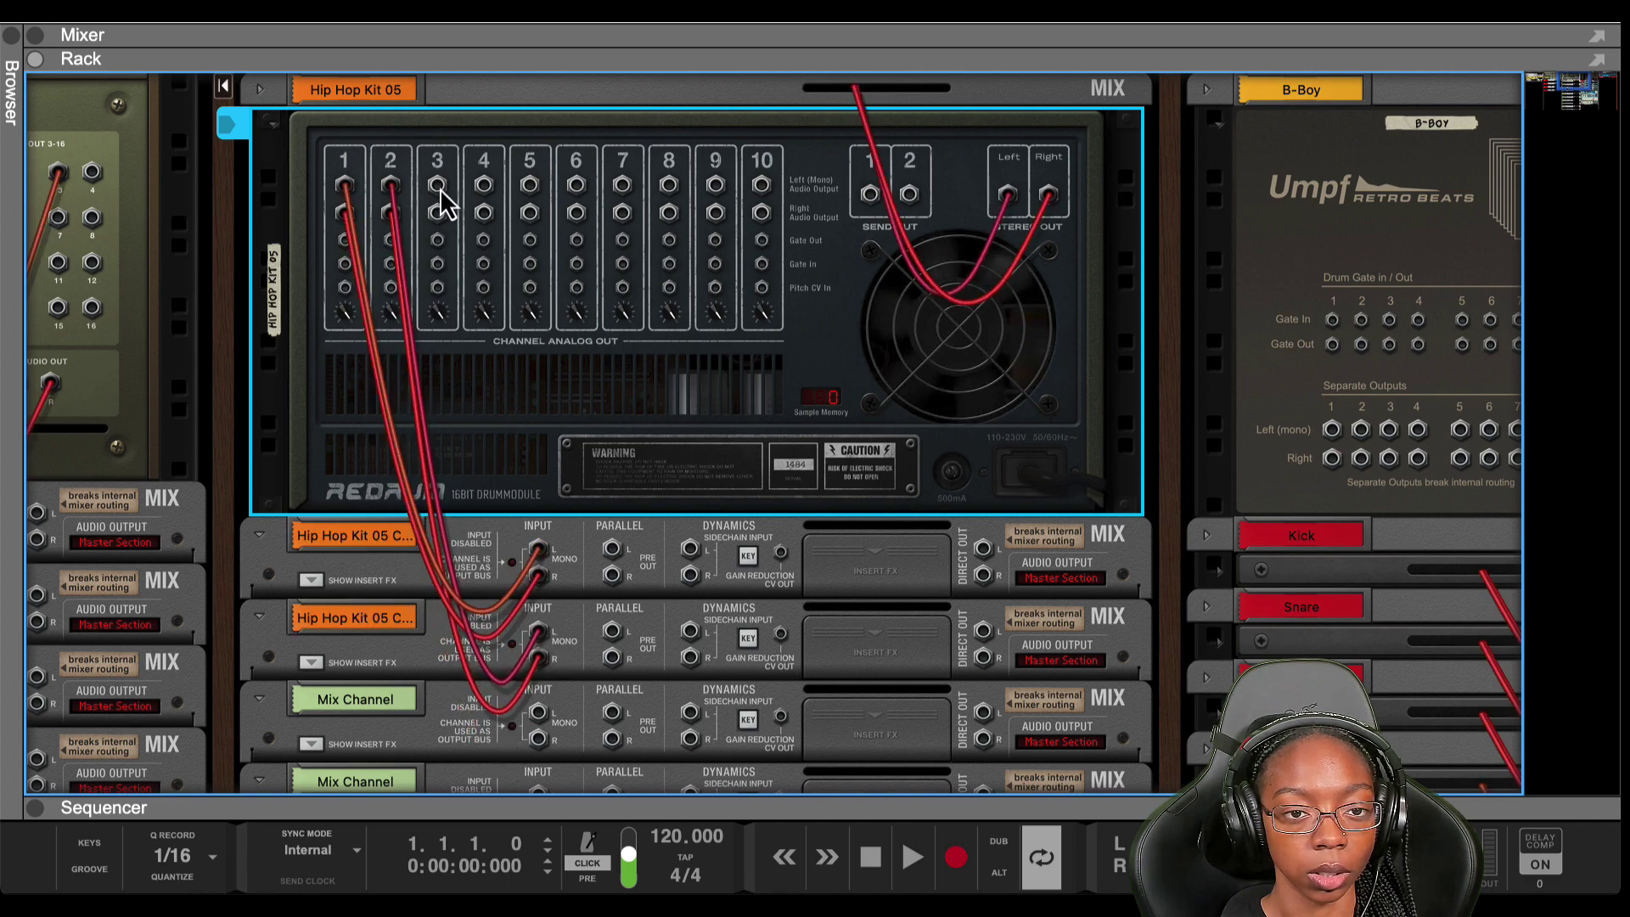
pyautogui.moveTo(436, 184); pyautogui.dragTo(538, 714)
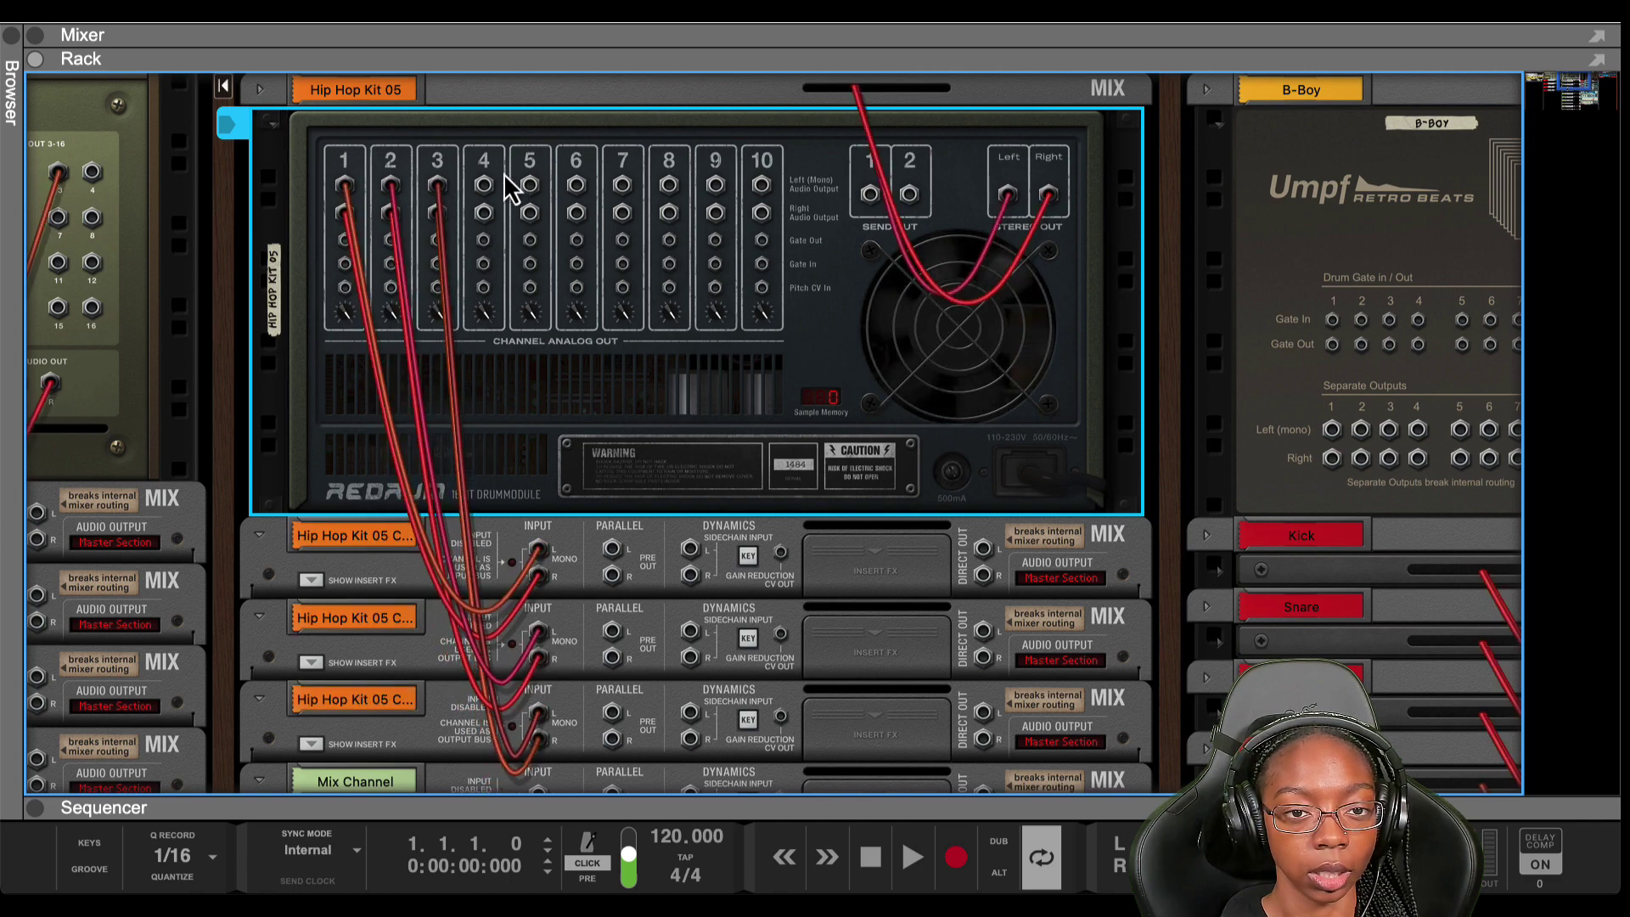
# - Cable Redrum's remaining channel outputs, from 4 onward, each to the left input of its own mix channel
pyautogui.moveTo(486, 189); pyautogui.dragTo(540, 730)
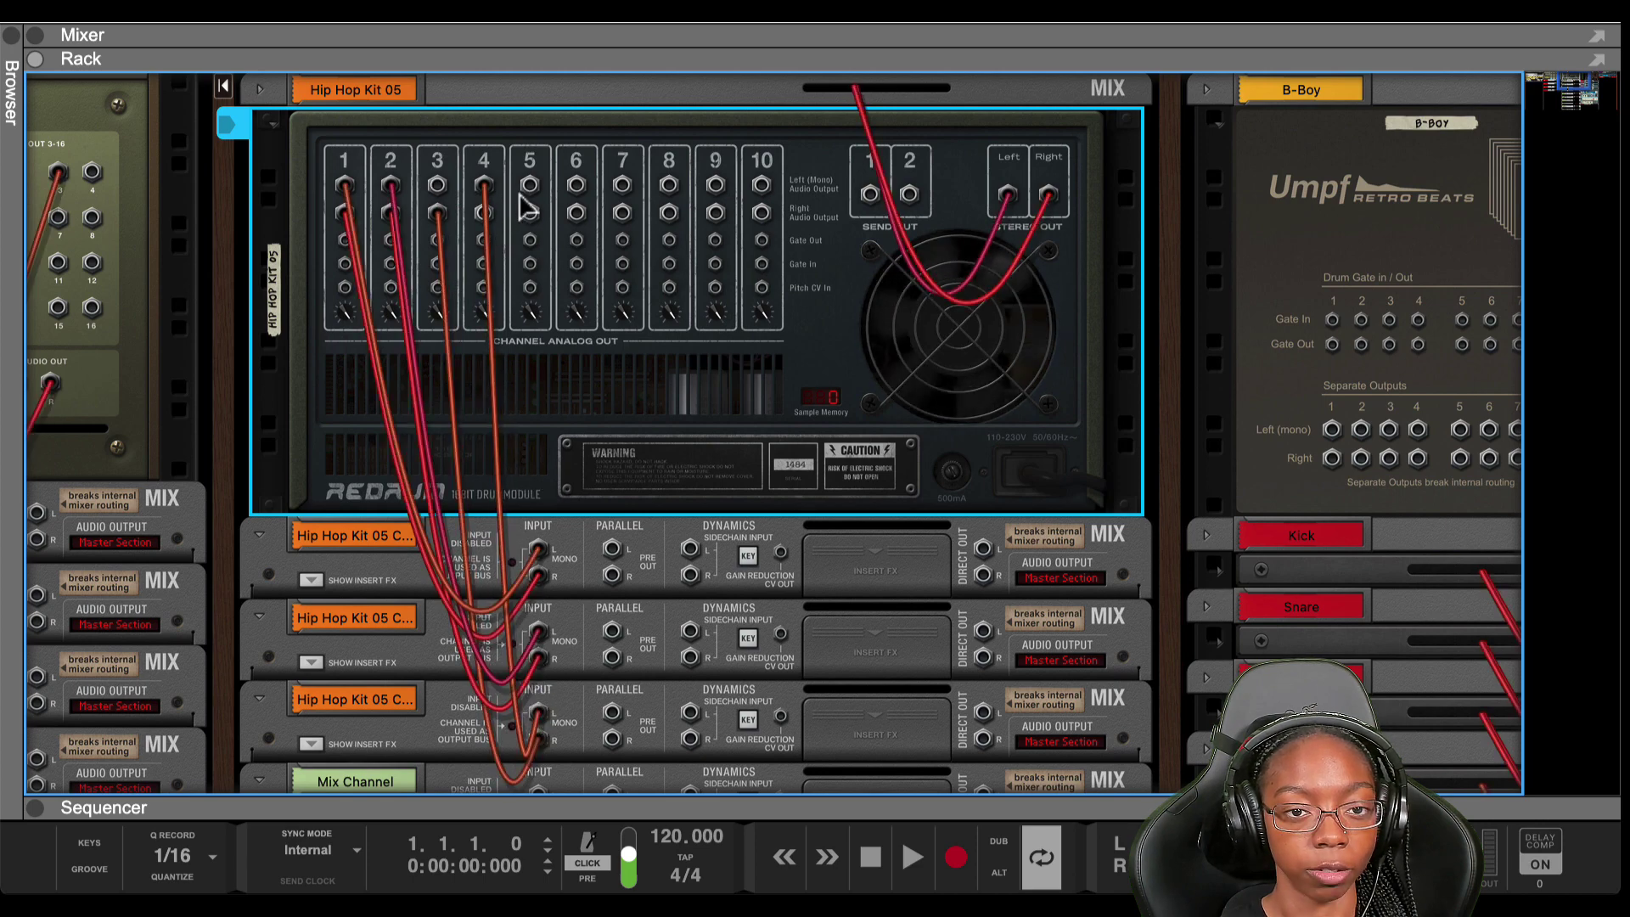
pyautogui.moveTo(530, 187); pyautogui.dragTo(539, 655)
pyautogui.scroll(3, 547, 424)
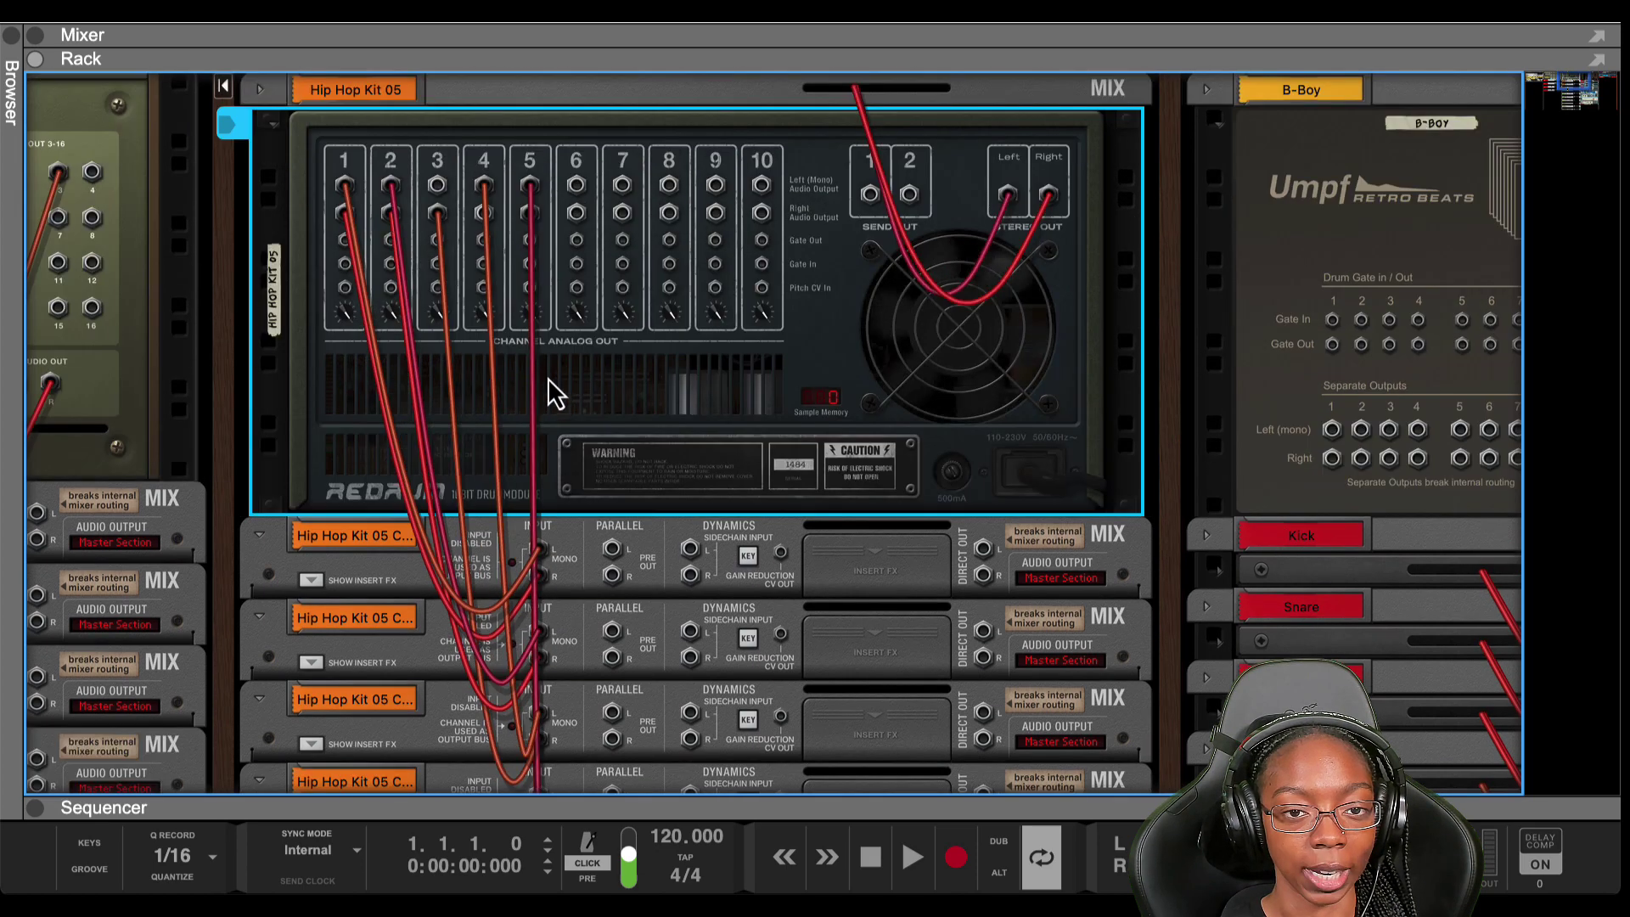
pyautogui.moveTo(576, 188); pyautogui.dragTo(538, 764)
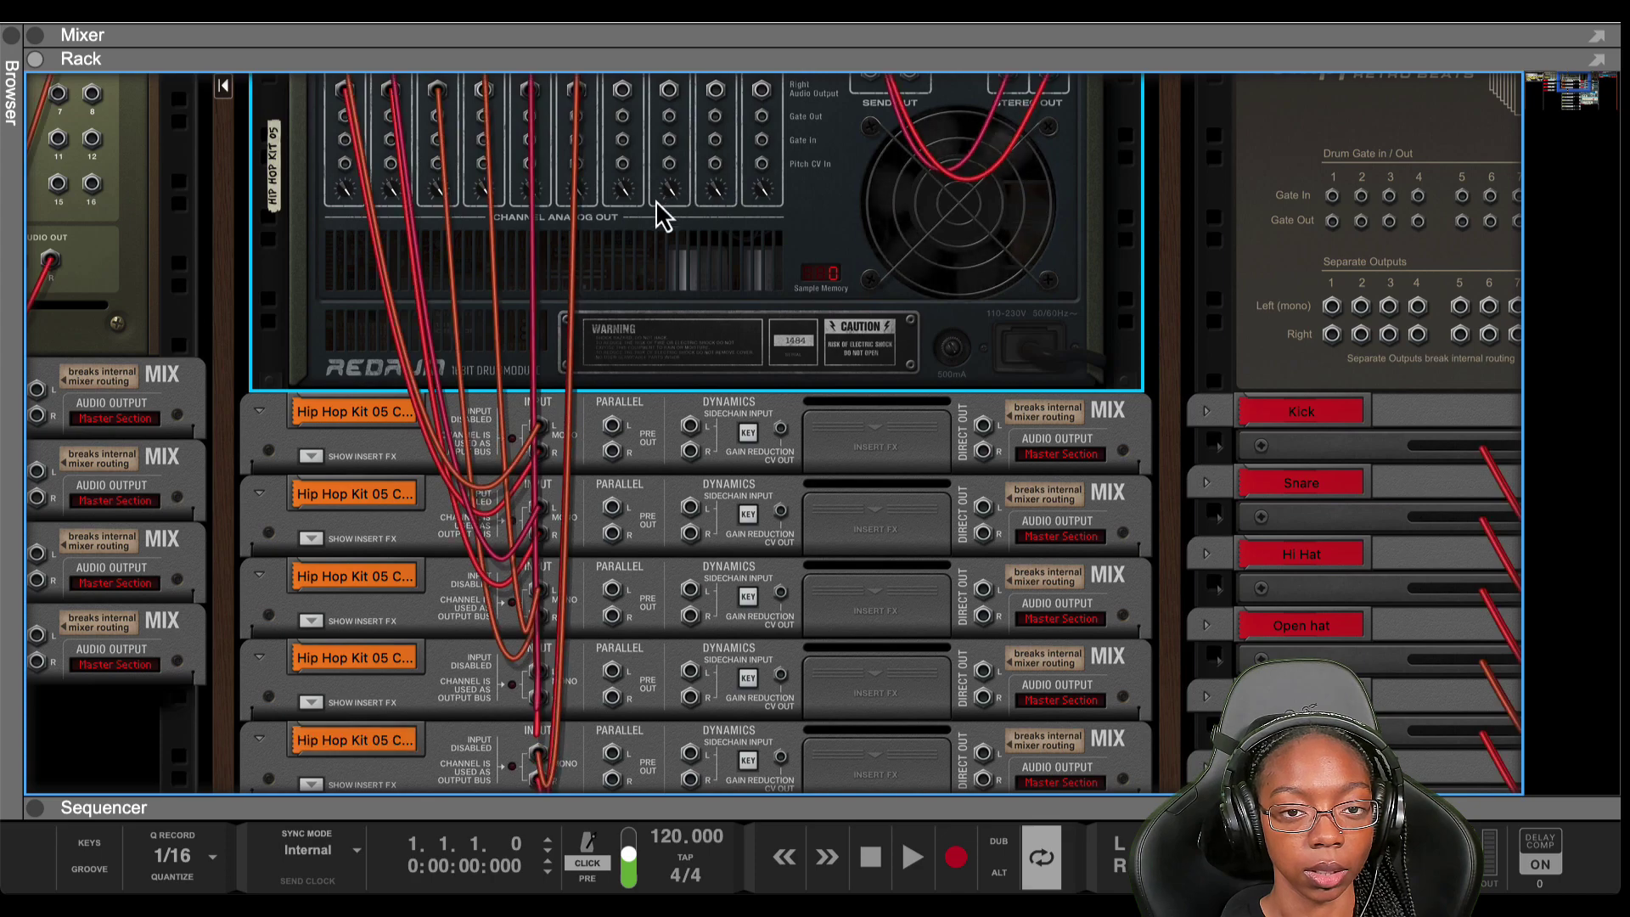
pyautogui.moveTo(622, 188); pyautogui.dragTo(535, 448)
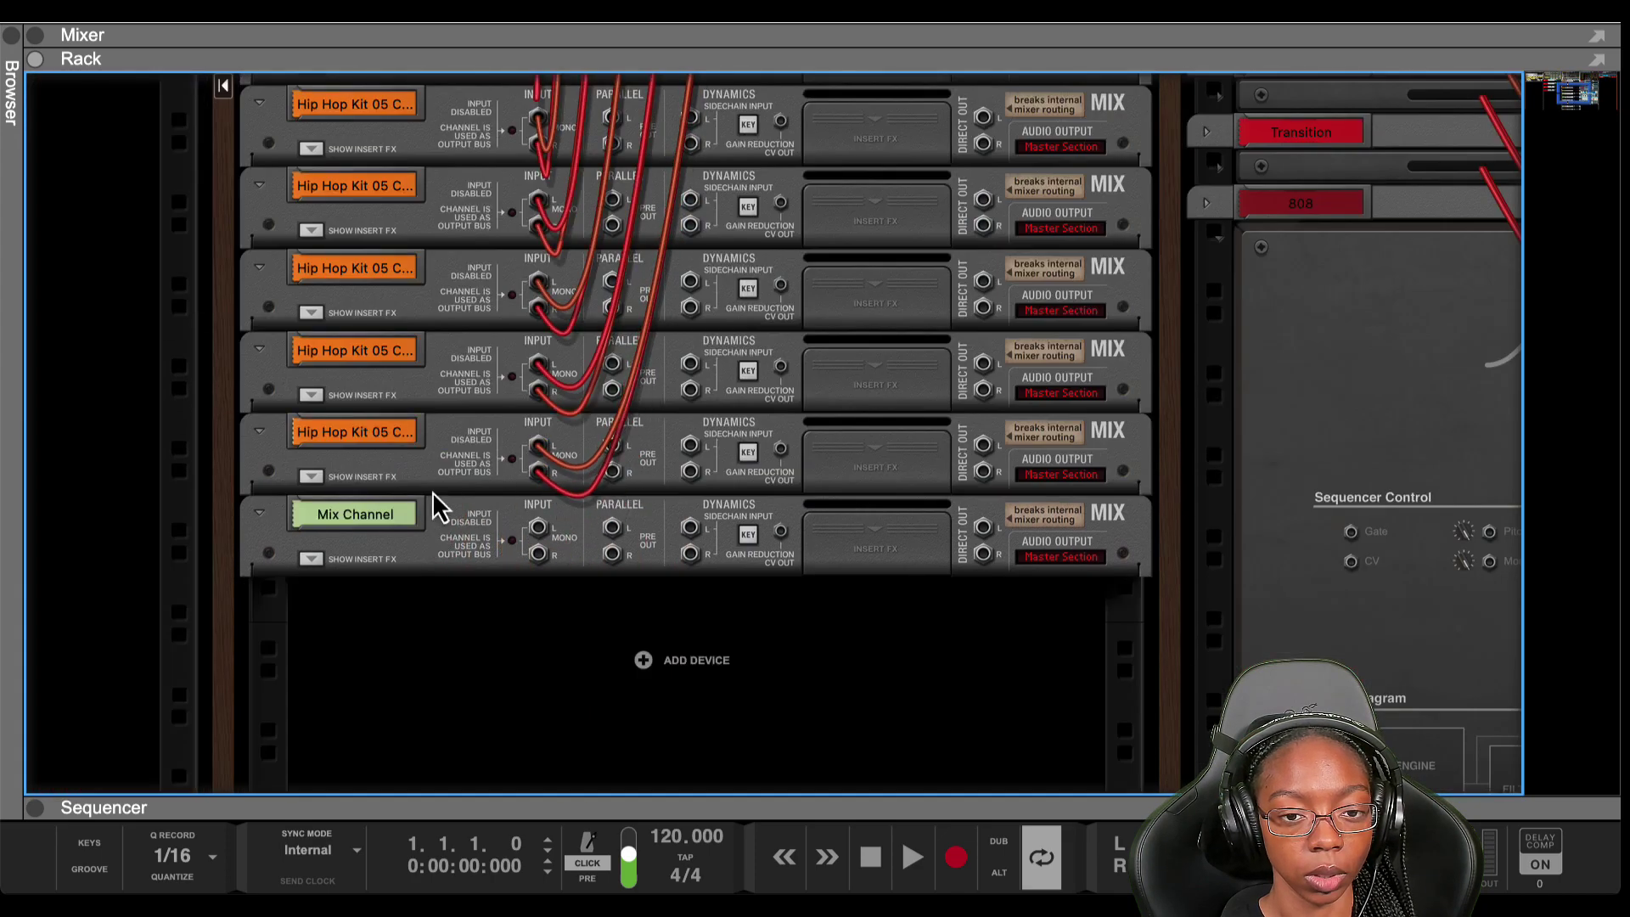
# - Delete the uncabled mix channel at the end of Redrum's column and return to the rack front
pyautogui.scroll(5, 441, 460)
pyautogui.scroll(-5, 441, 460)
pyautogui.click(399, 479)
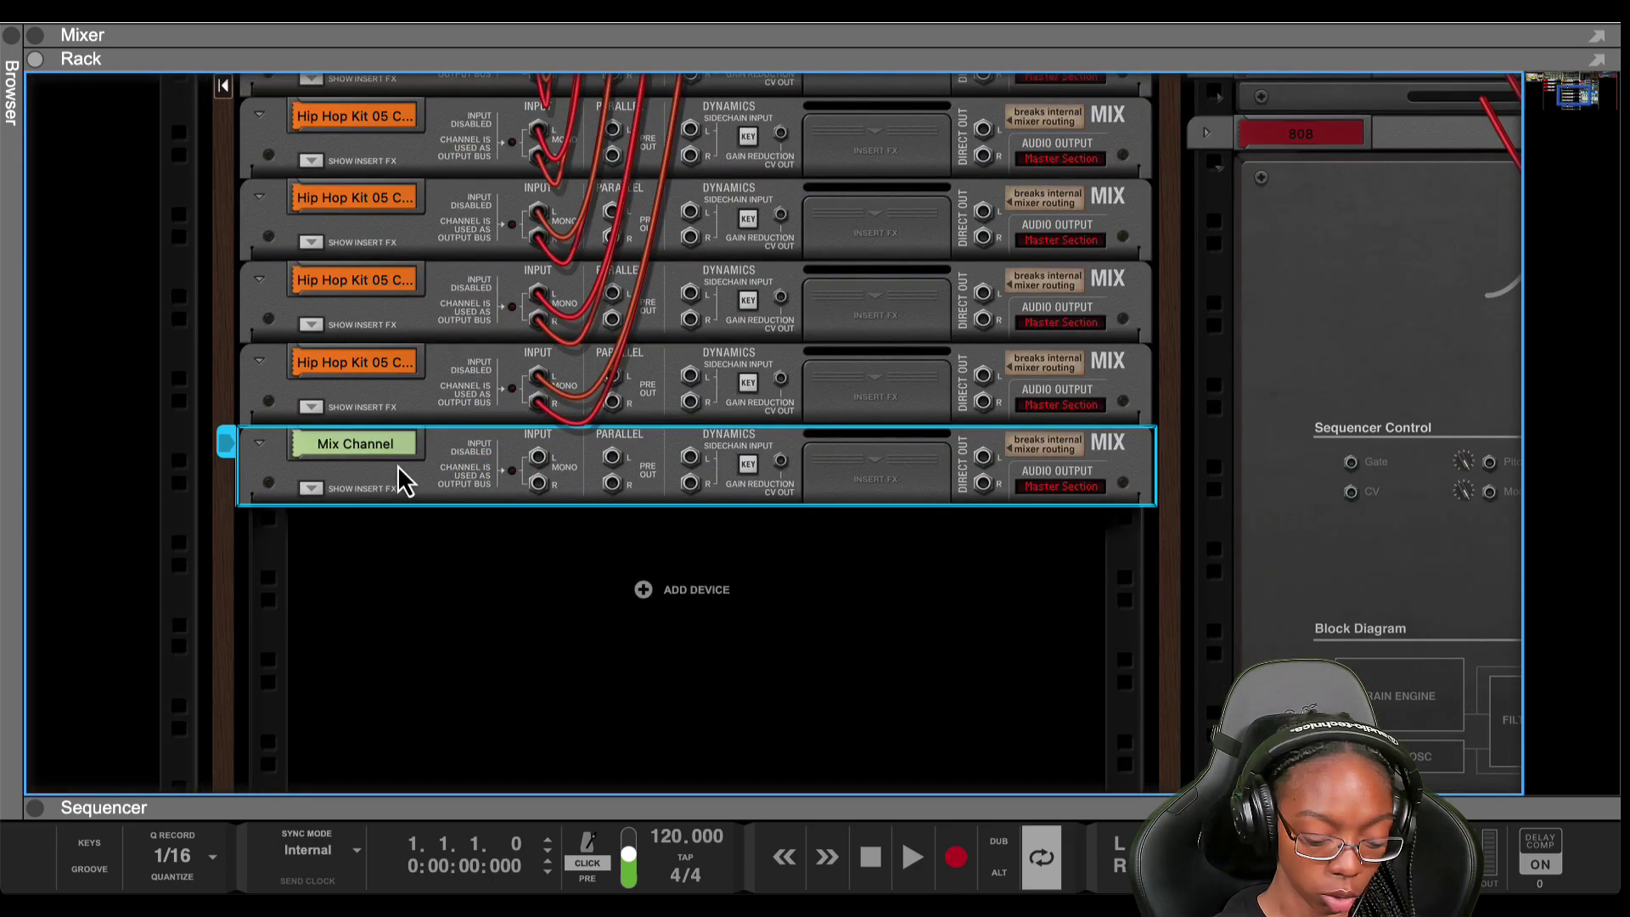
pyautogui.press('Delete')
pyautogui.press('Tab')
# - Play Redrum's drum sounds and check the signal meters on their individual mix channels
pyautogui.scroll(5, 410, 445)
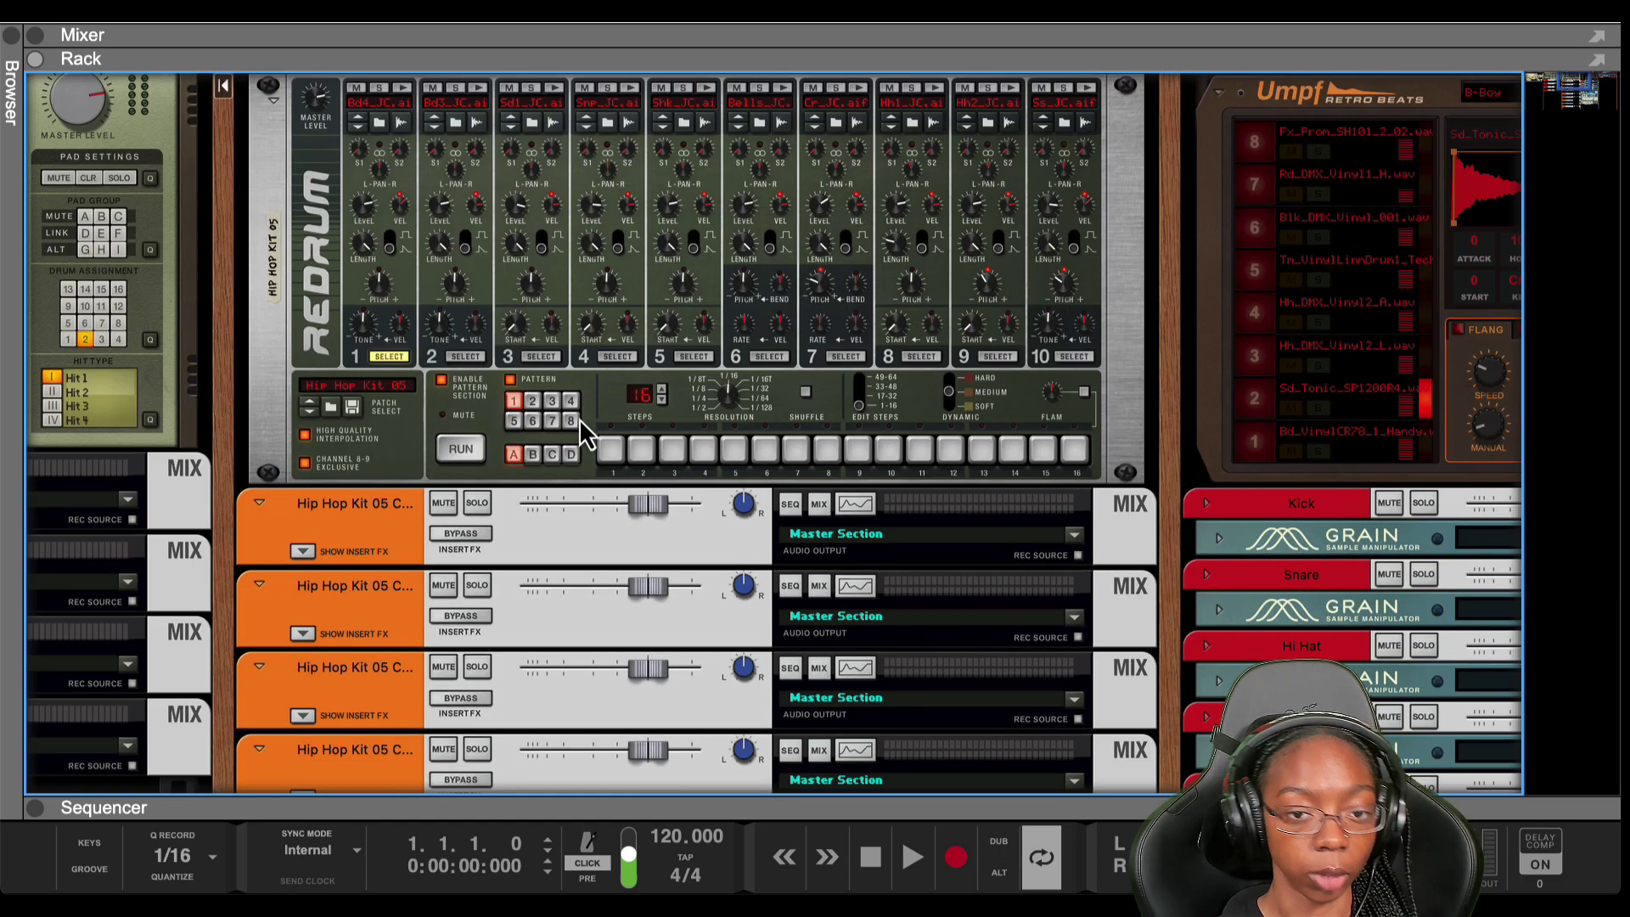
pyautogui.scroll(-5, 586, 510)
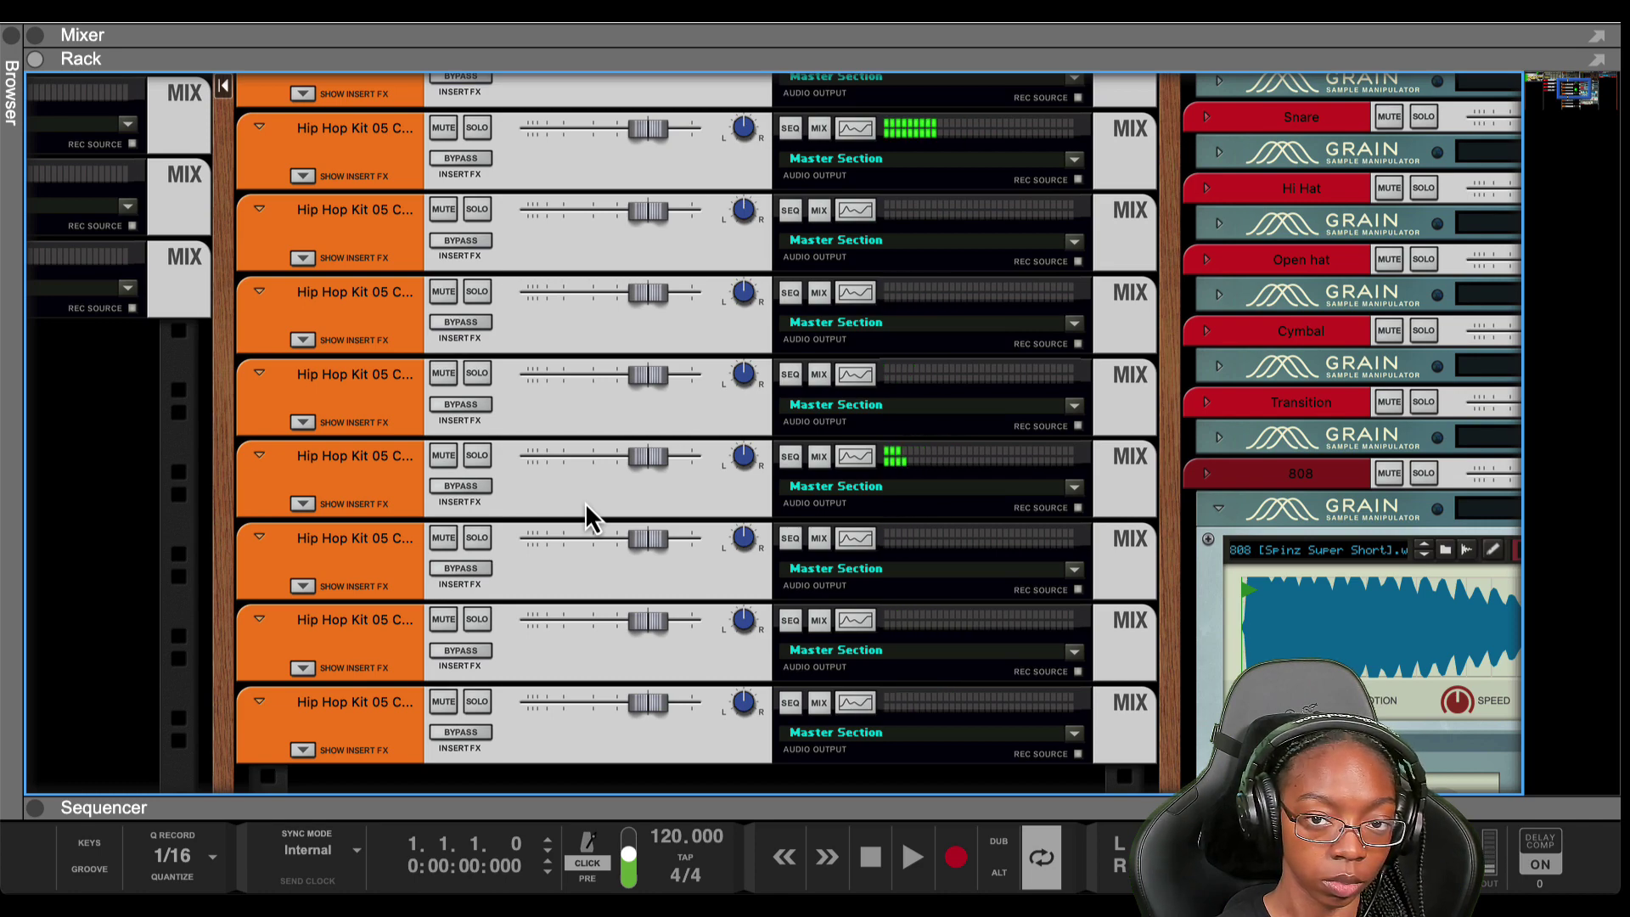
pyautogui.scroll(3, 584, 503)
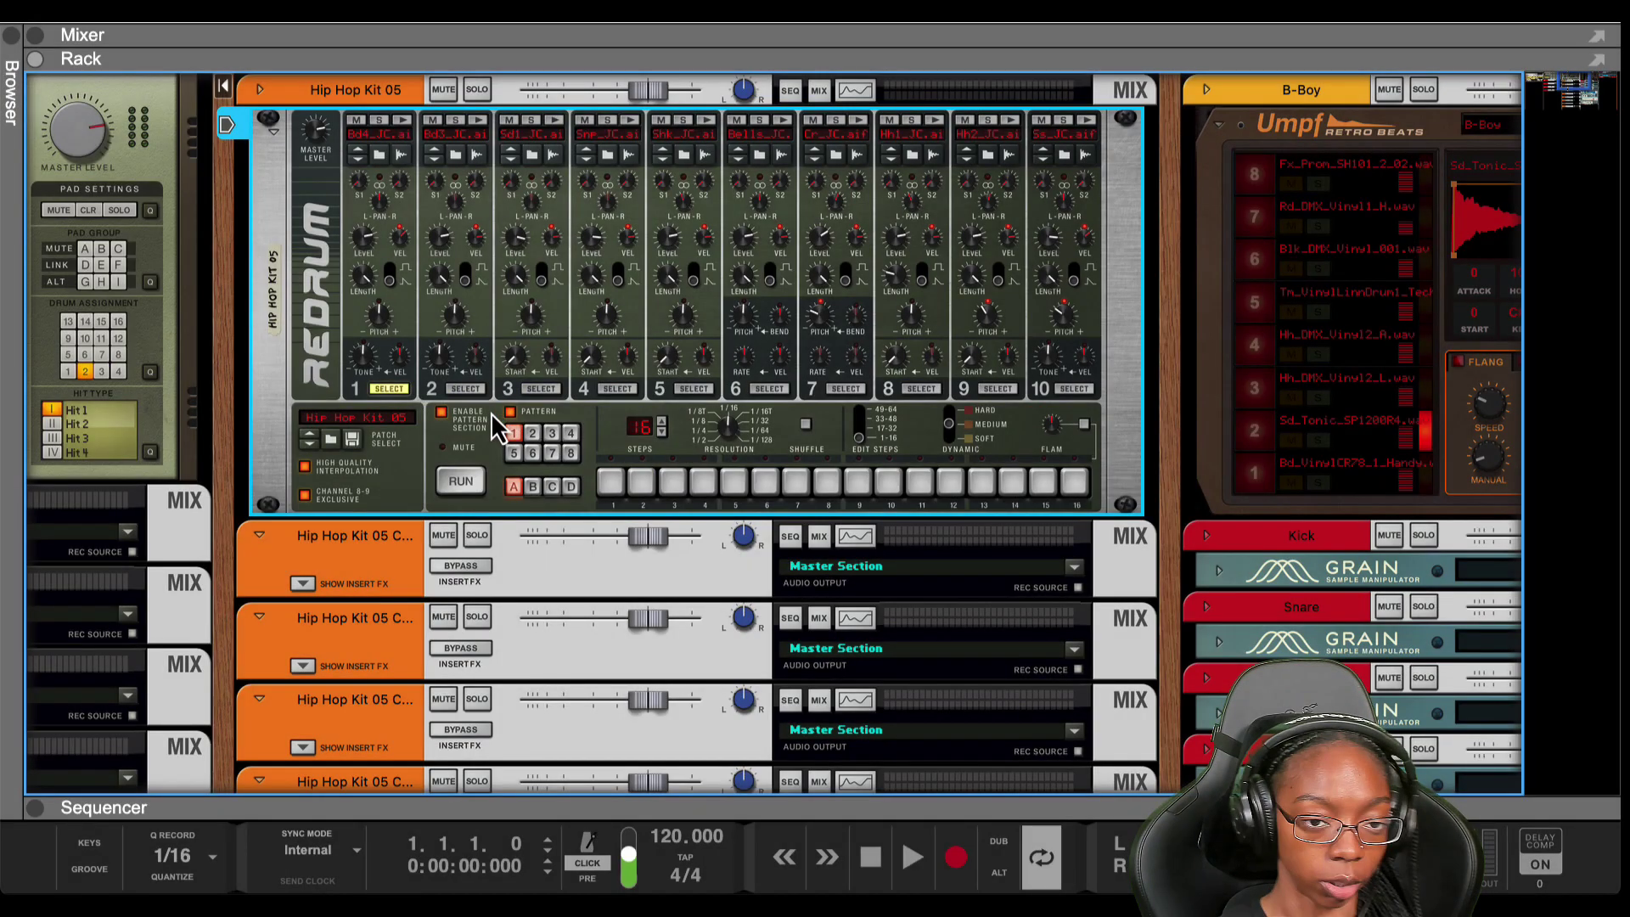
# - Move the Umpf Retro Beats device into its own rack column and create a stack of mix channels beneath it
pyautogui.hscroll(10, 384, 442)
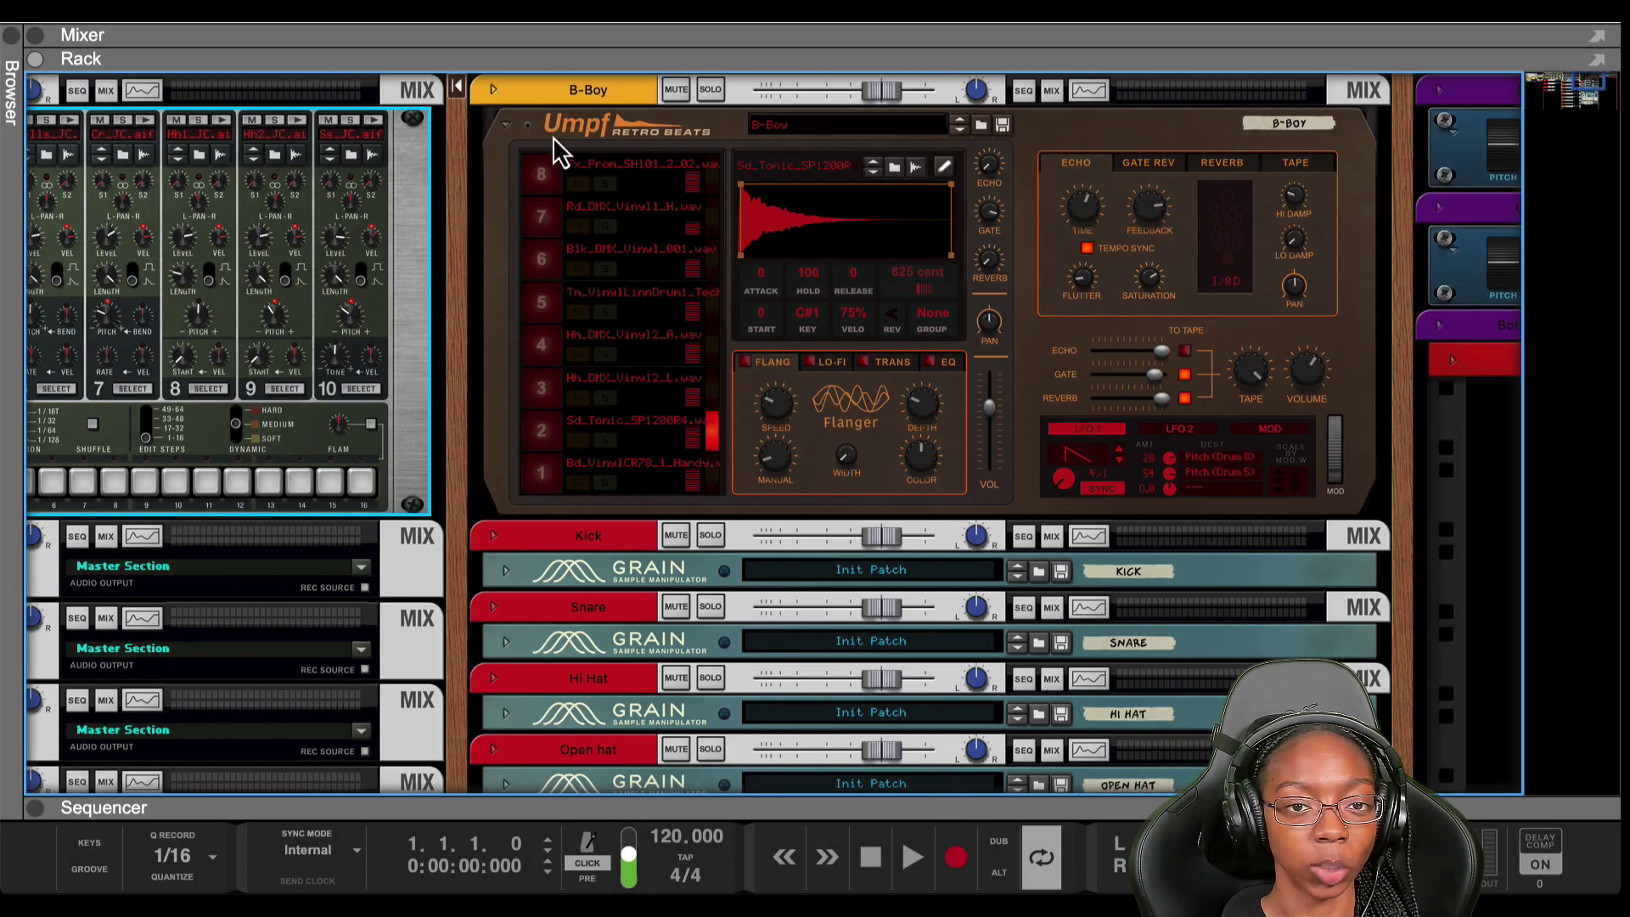
pyautogui.moveTo(552, 136); pyautogui.dragTo(462, 145)
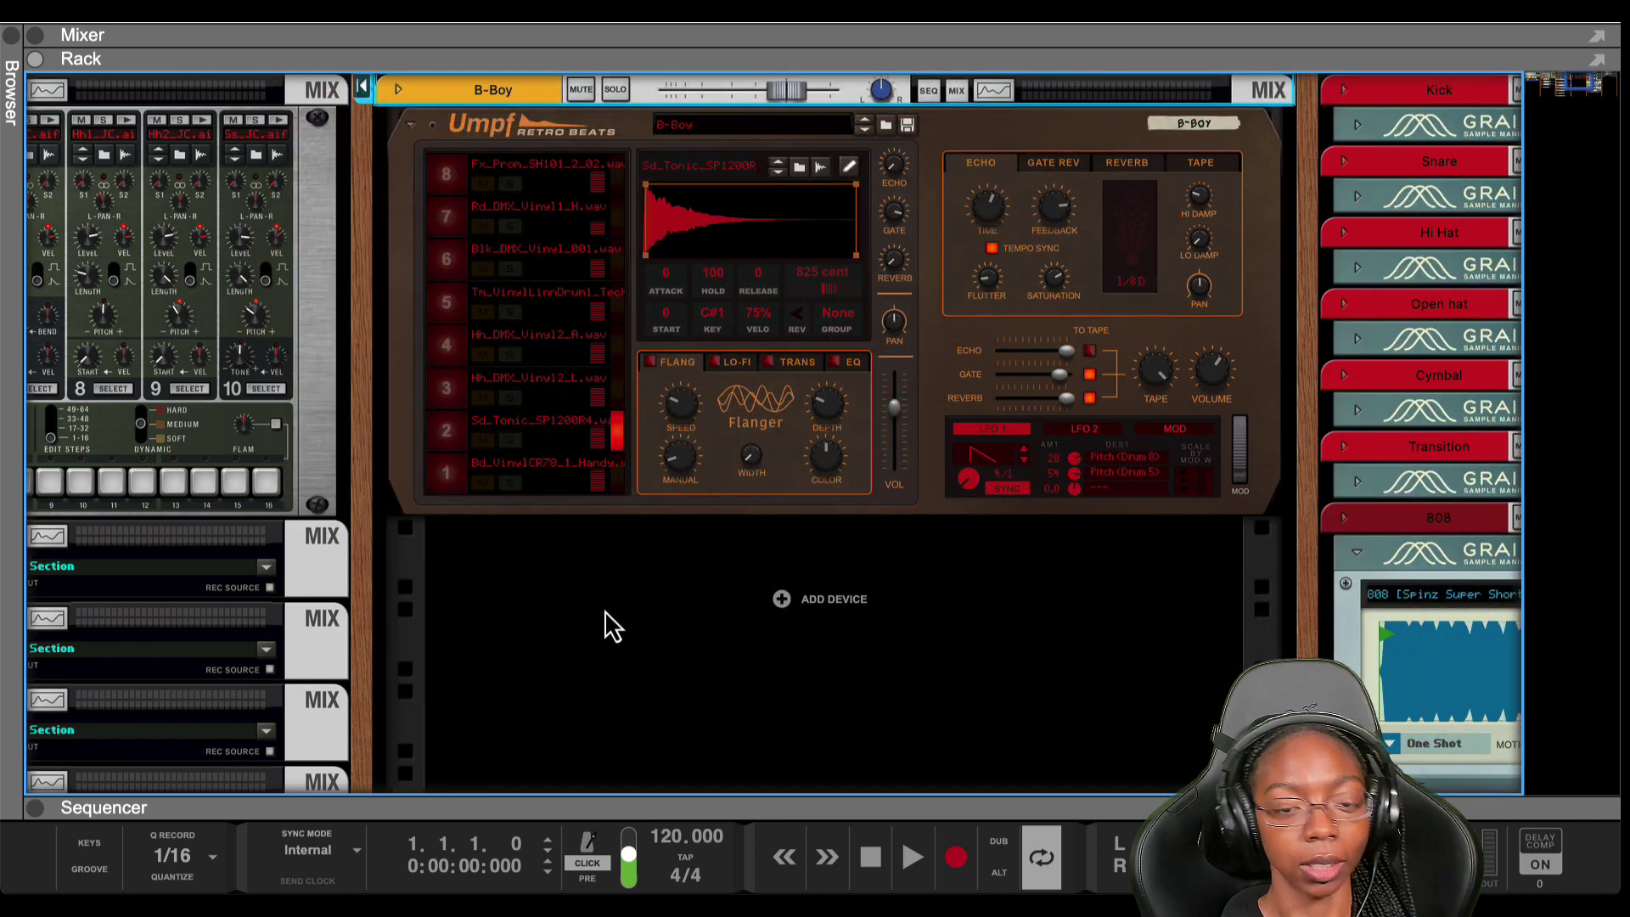
pyautogui.click(817, 599)
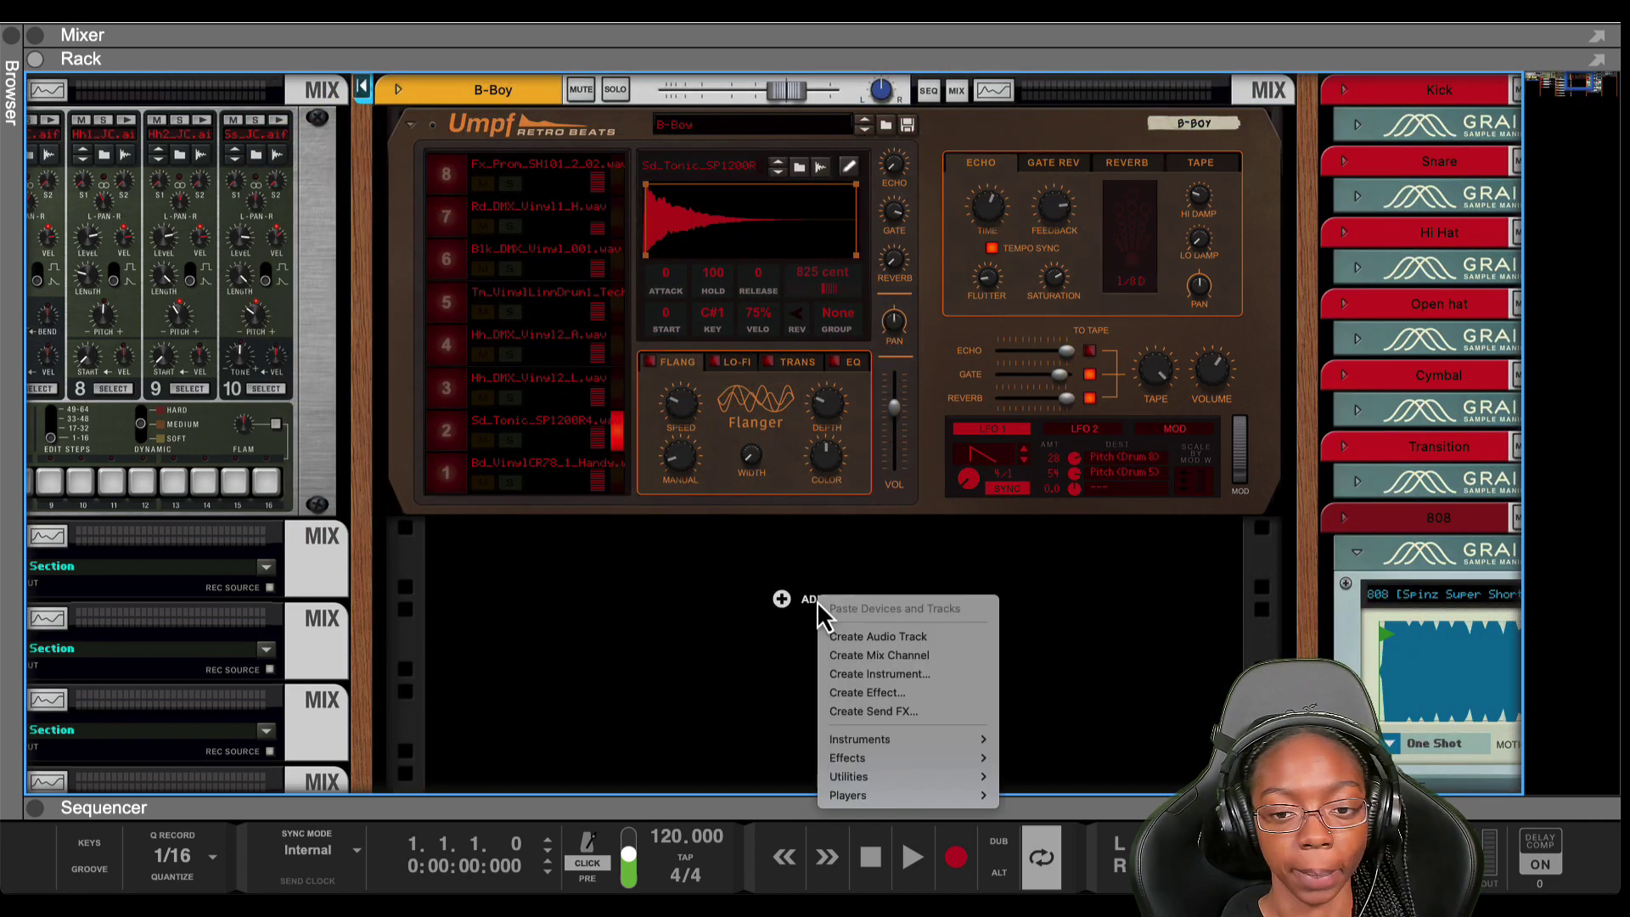
pyautogui.click(878, 654)
pyautogui.press('Tab')
pyautogui.press('Tab')
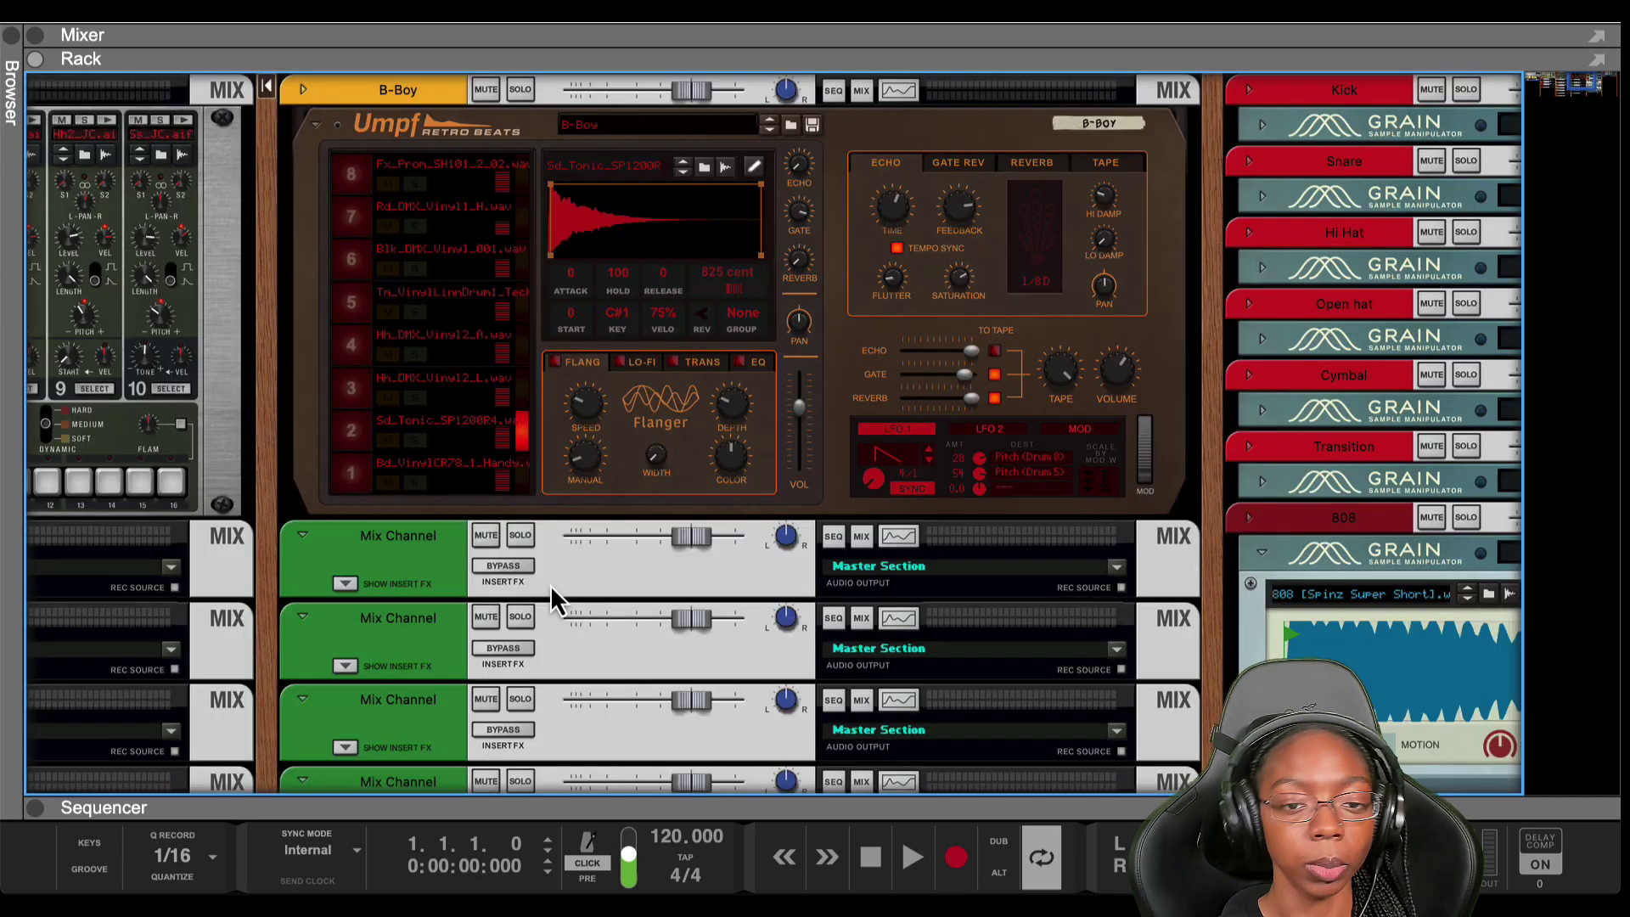
# - On the rack rear, cable Umpf's separate outputs 1 to 4 to the left inputs of the first four mix channels below it
pyautogui.click(554, 497)
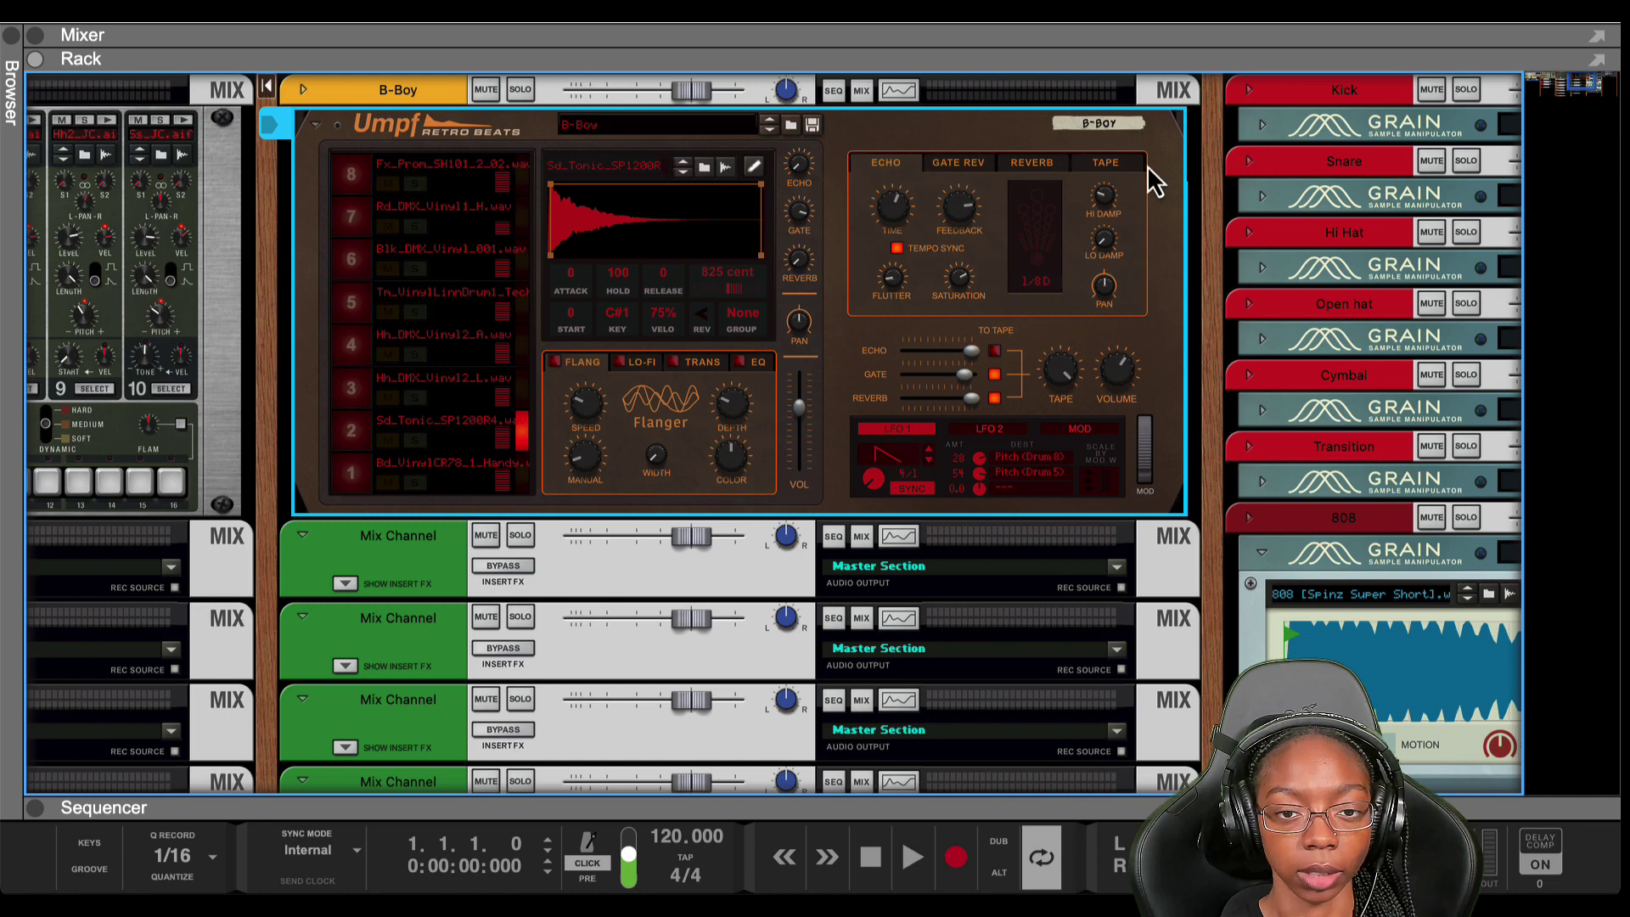
pyautogui.press('Tab')
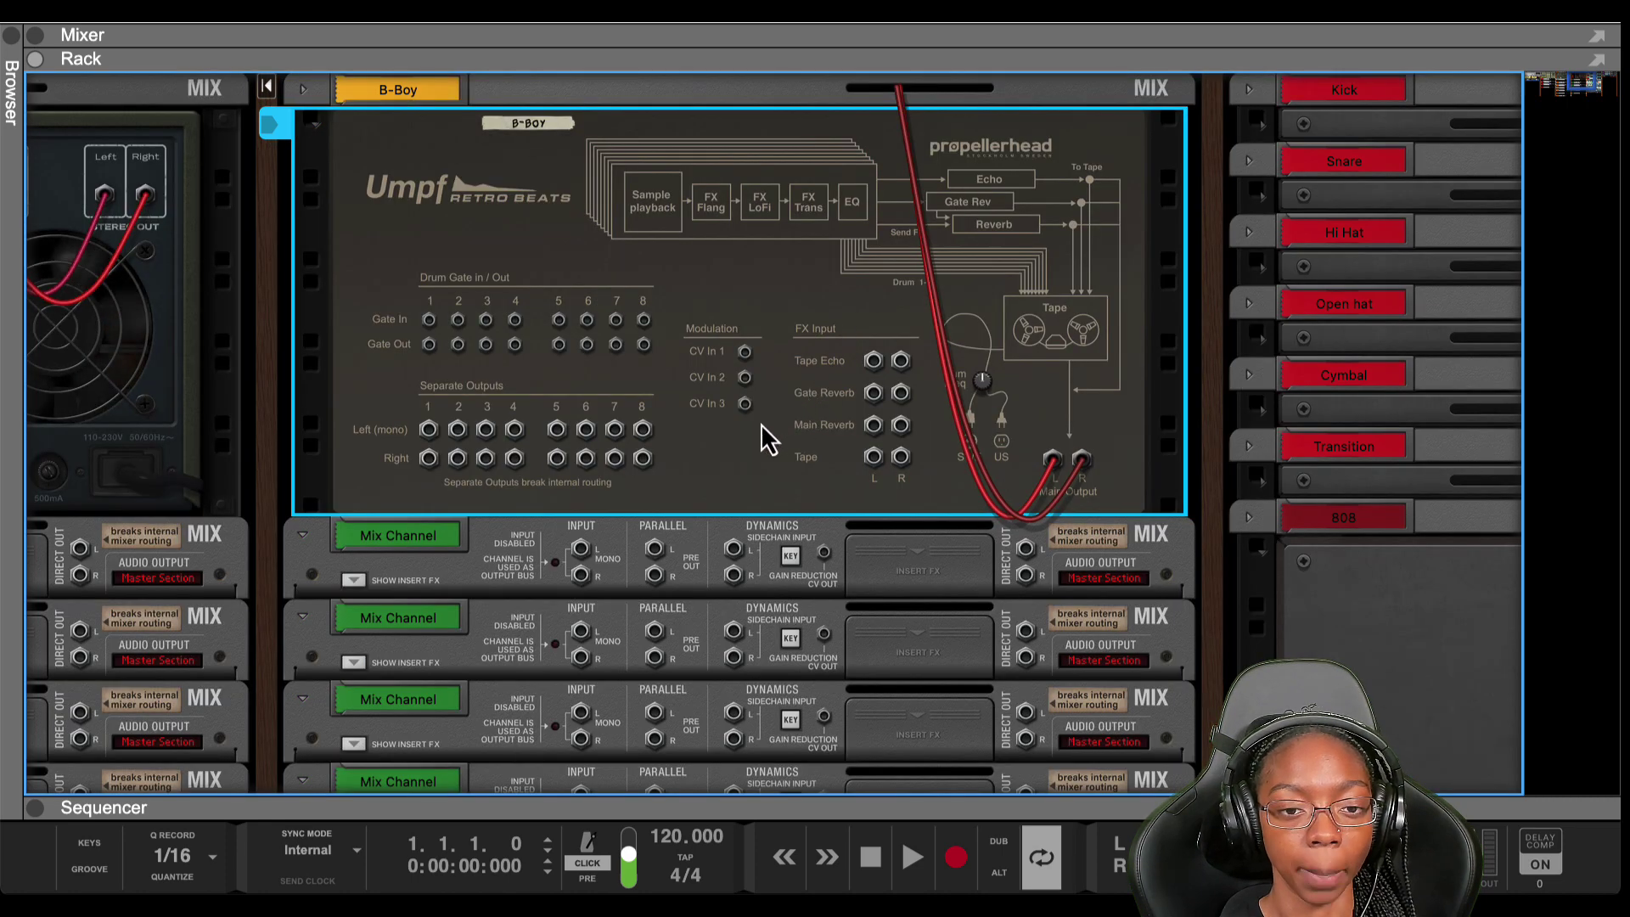
pyautogui.scroll(-2, 756, 431)
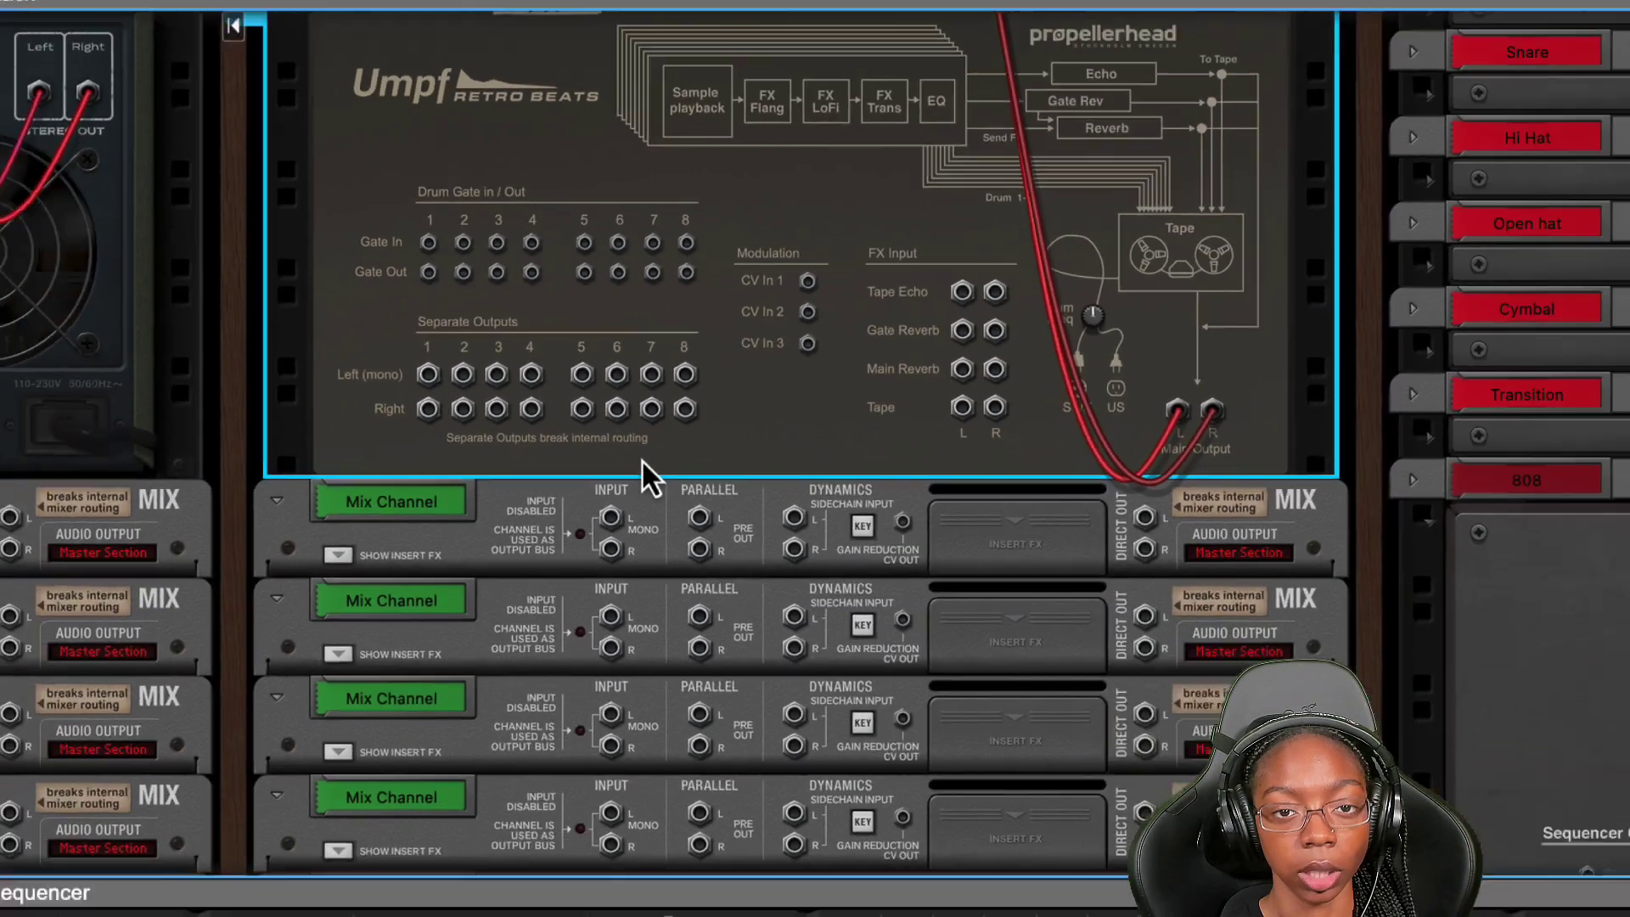
pyautogui.moveTo(428, 374); pyautogui.dragTo(609, 519)
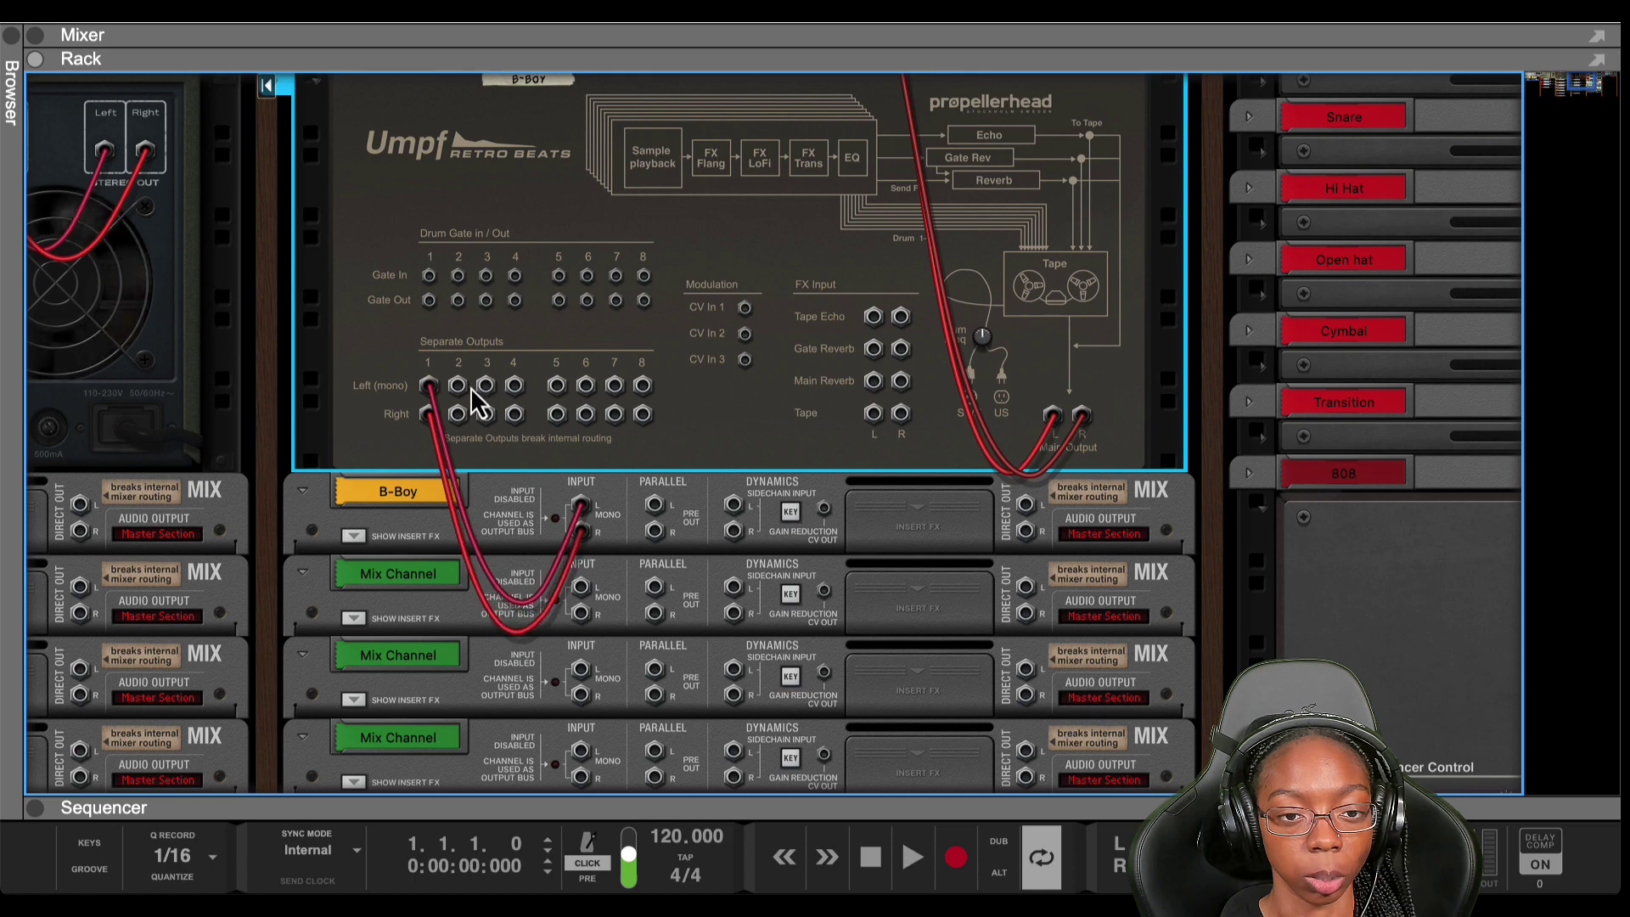
pyautogui.moveTo(458, 386); pyautogui.dragTo(581, 587)
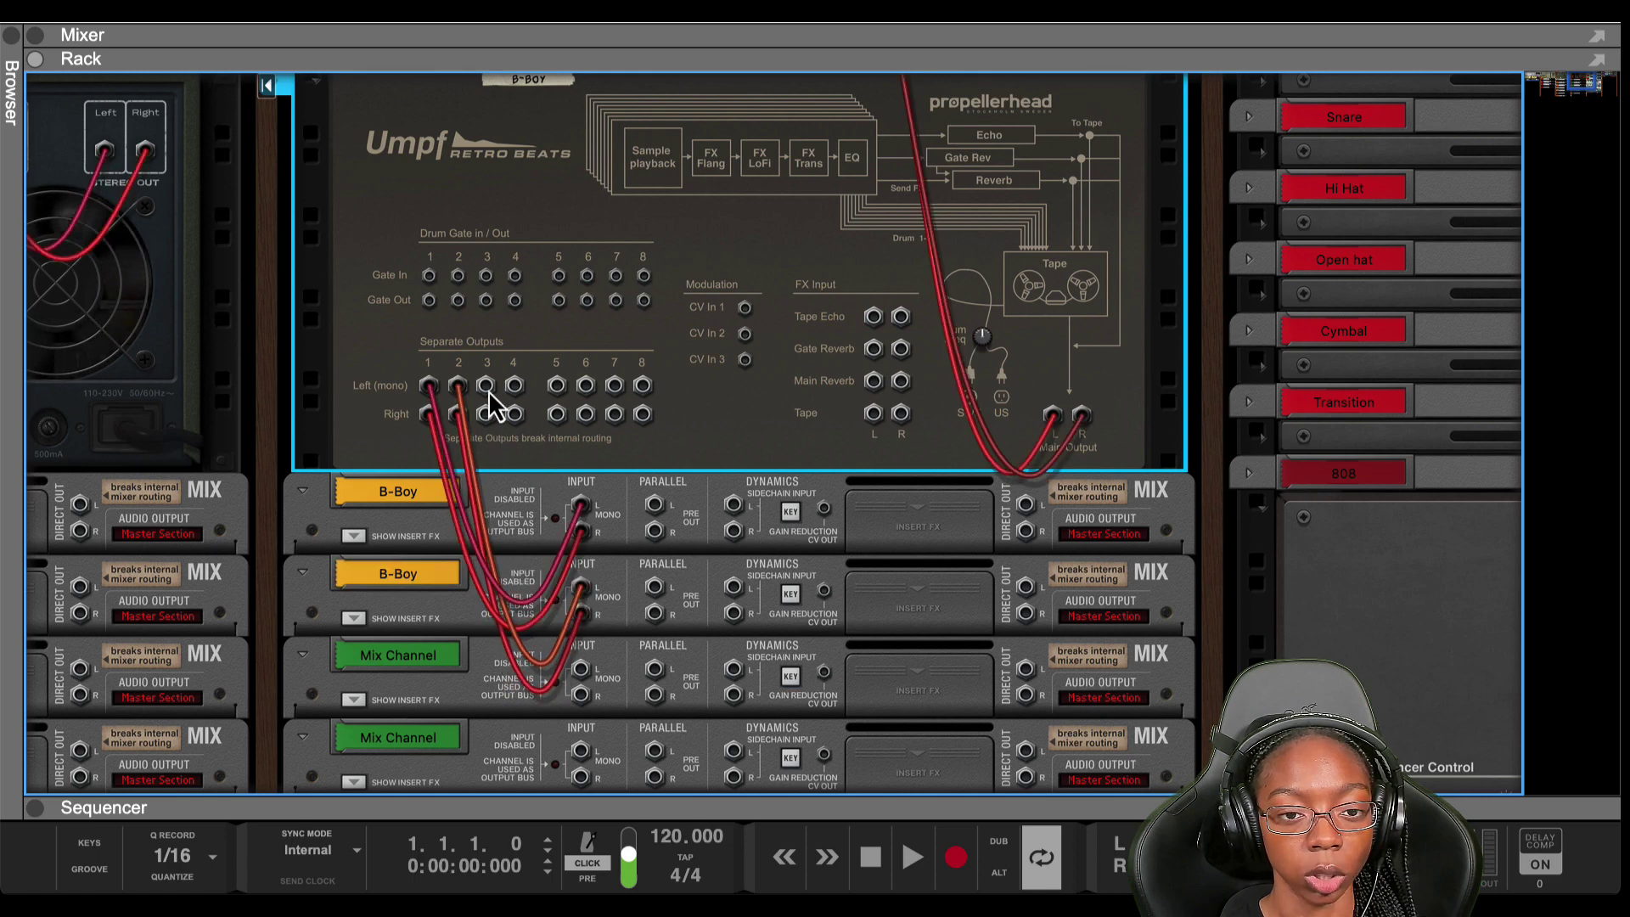
pyautogui.moveTo(486, 387); pyautogui.dragTo(581, 669)
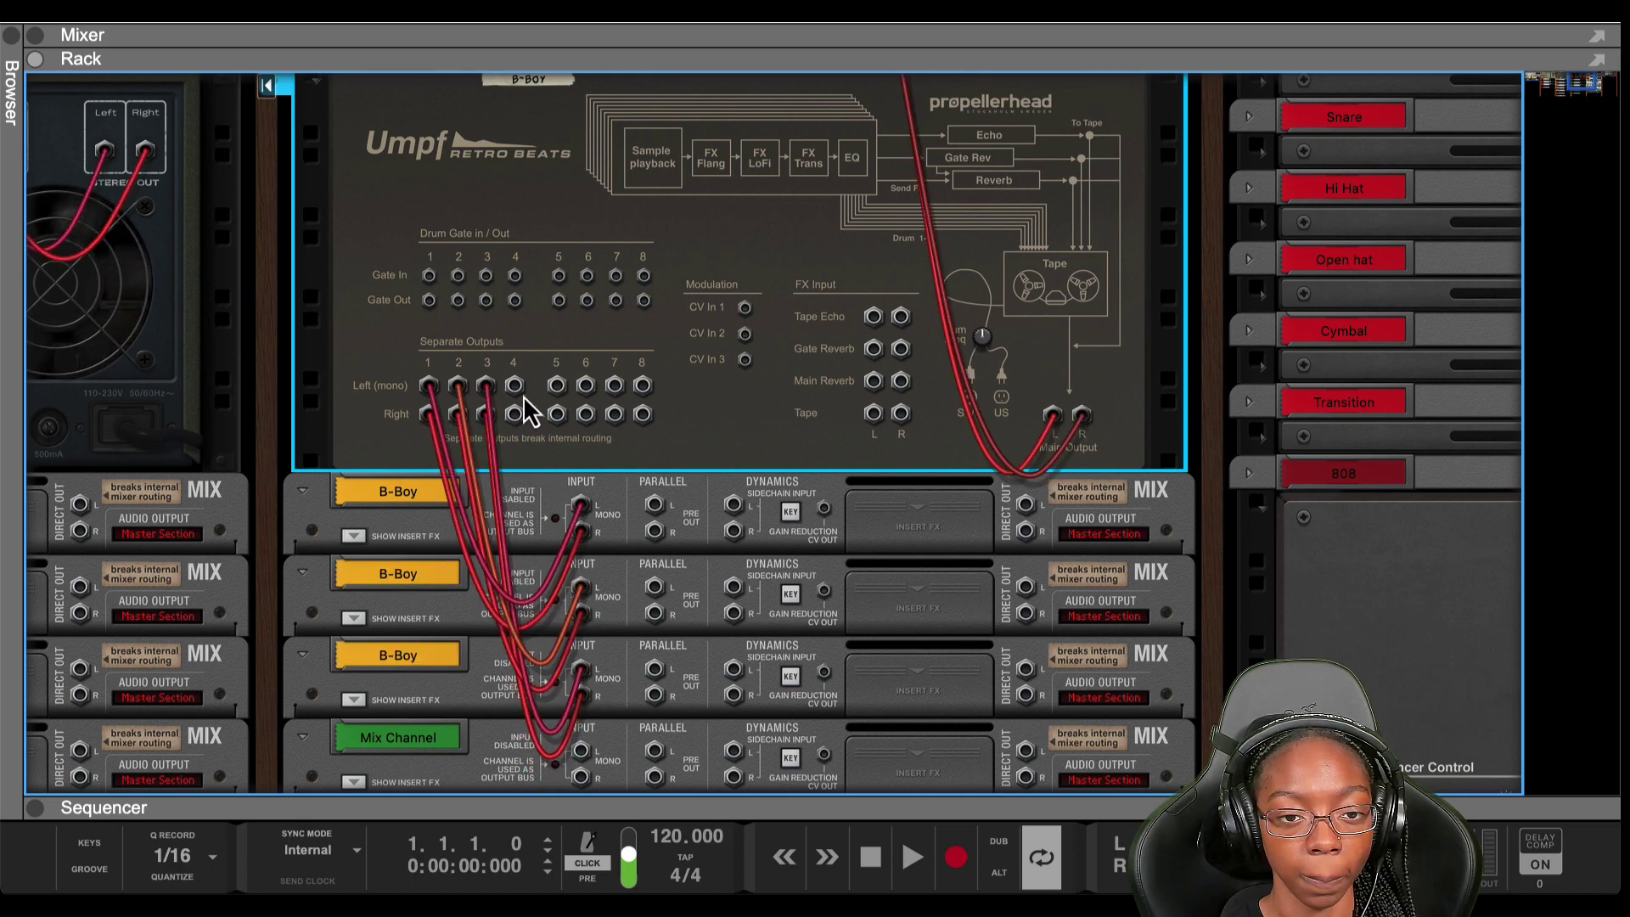
pyautogui.moveTo(520, 390); pyautogui.dragTo(583, 633)
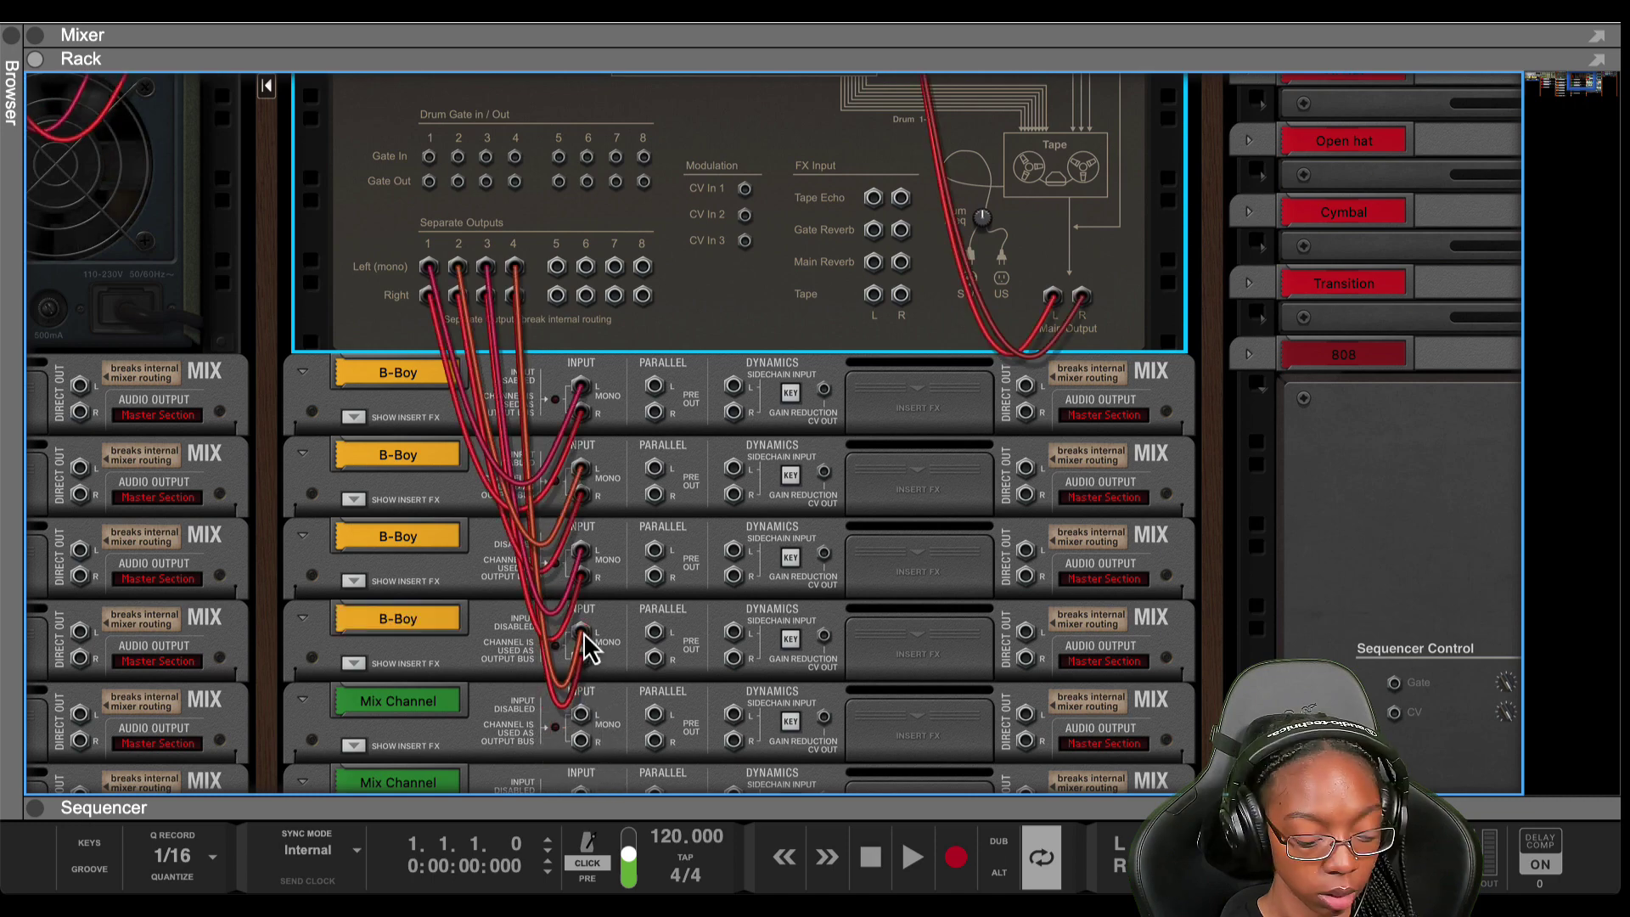
# - On the rack front, play Umpf's drum 1 with the Flanger, Lo-Fi, Trans and EQ effects on, and raise the Flanger's Manual setting
pyautogui.press('Tab')
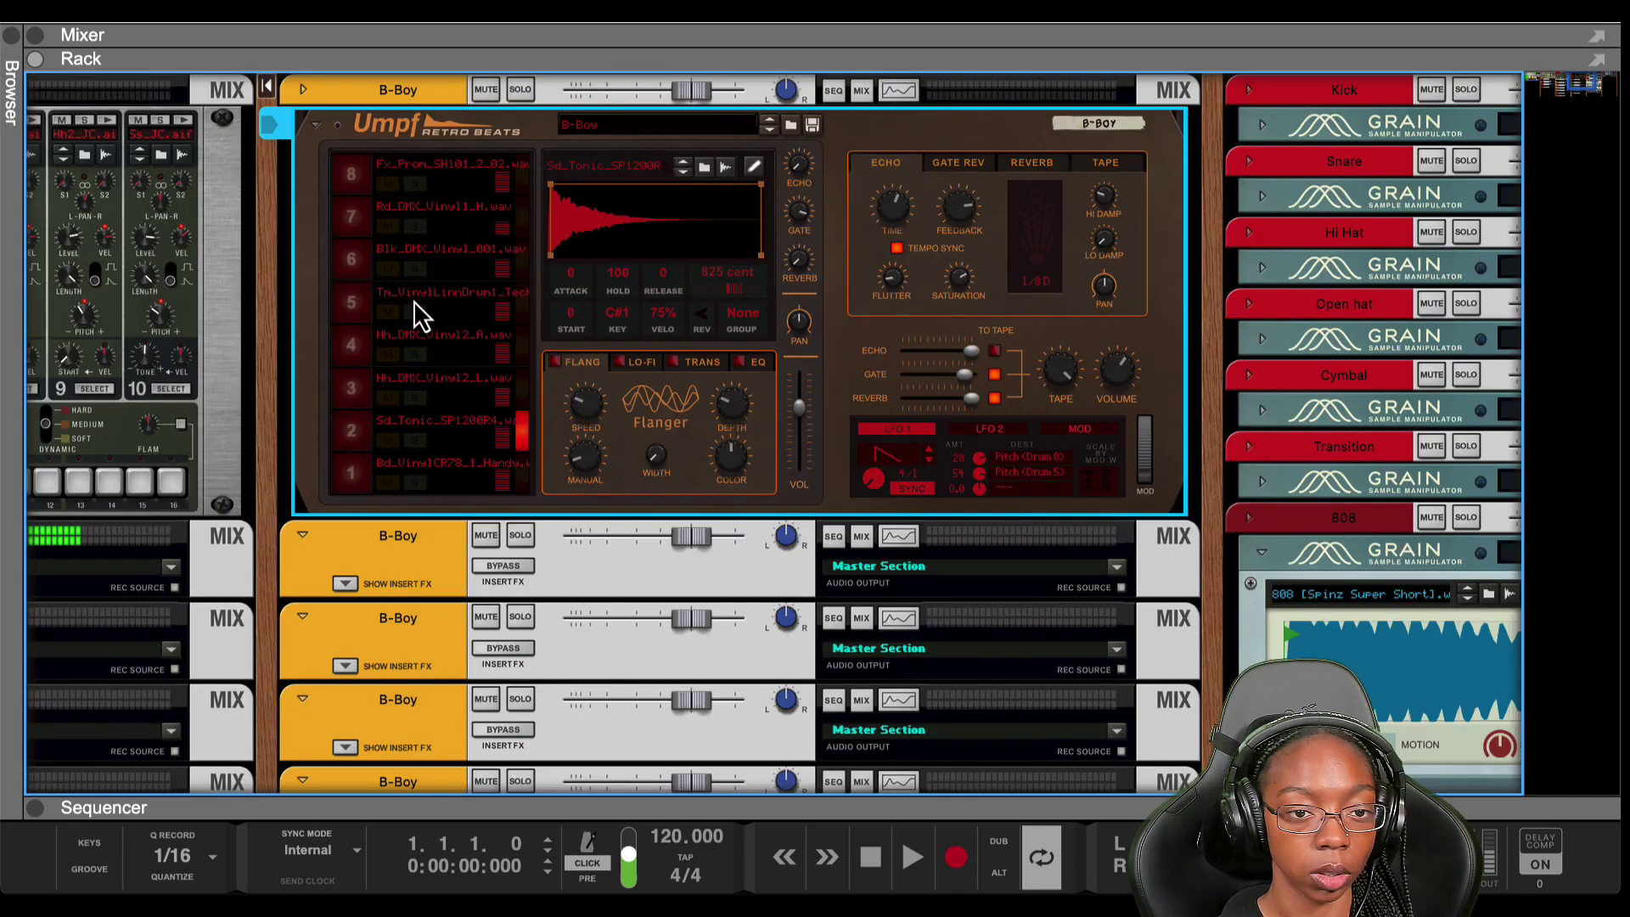
pyautogui.click(373, 466)
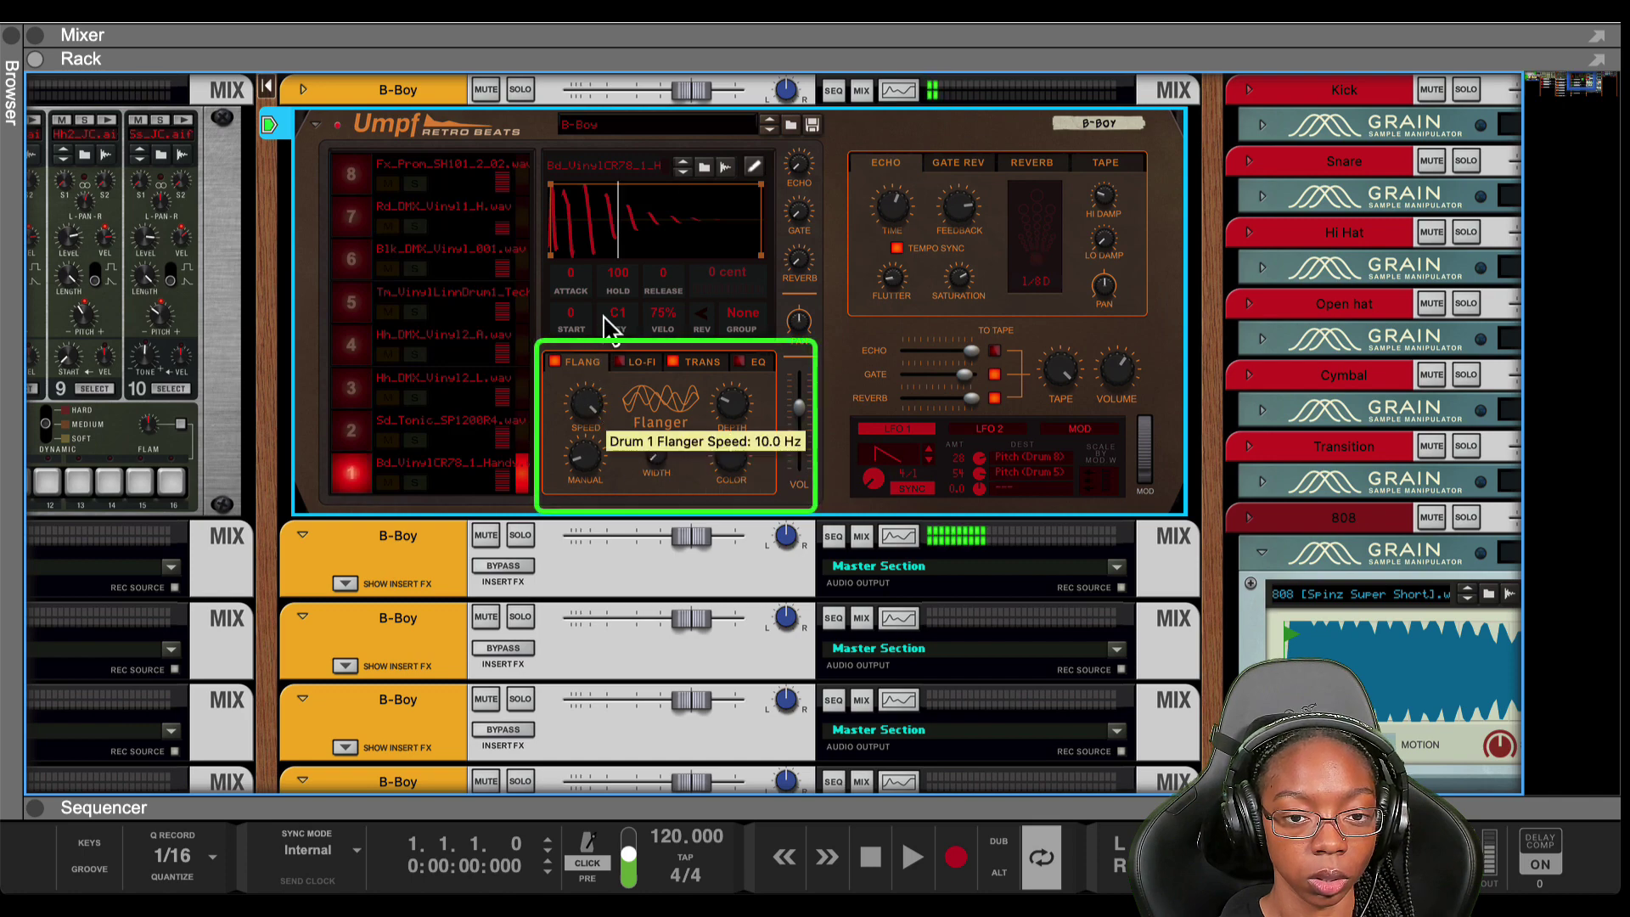
pyautogui.moveTo(597, 472); pyautogui.dragTo(599, 412)
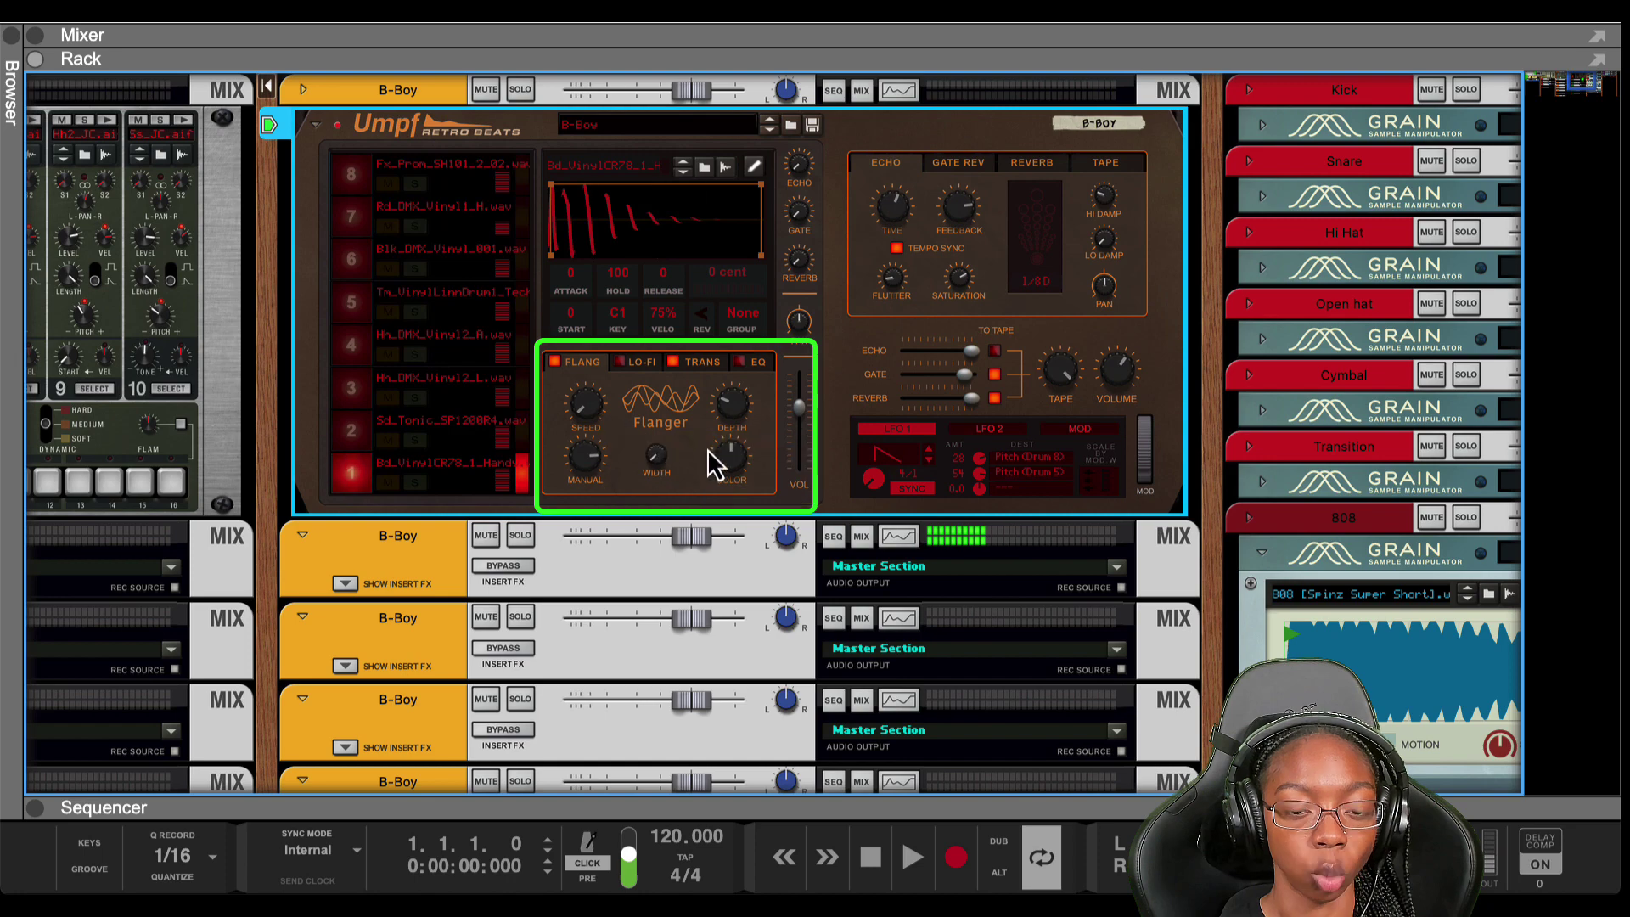
pyautogui.click(371, 483)
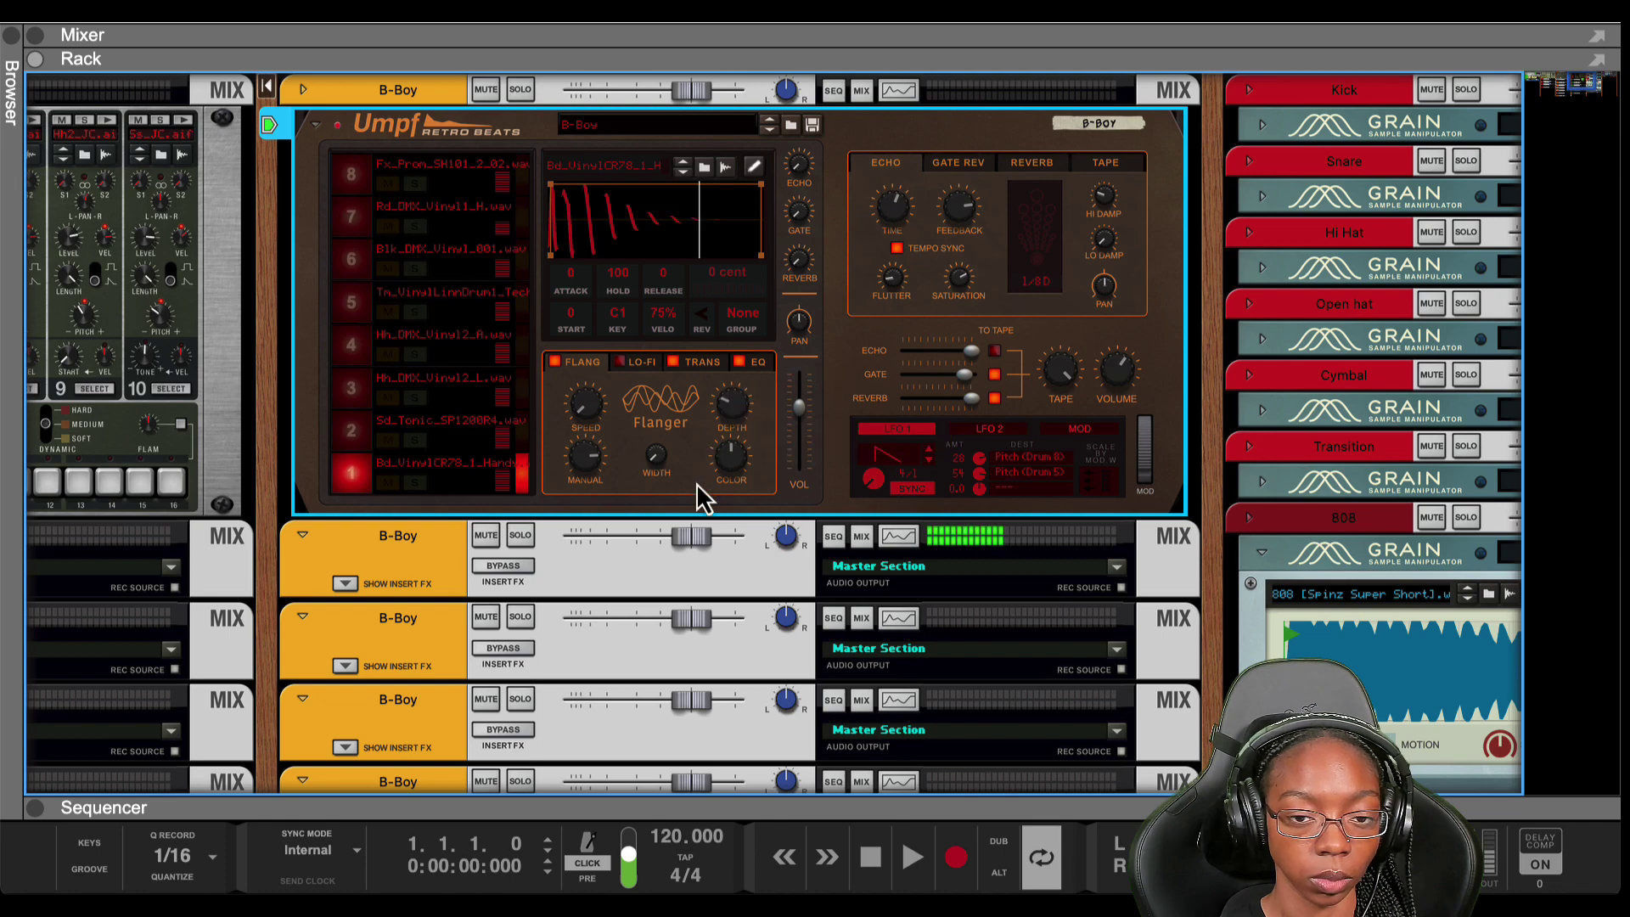
# - Go back to Kong, show its drum and FX section, and select the BD 1 pad
pyautogui.hscroll(-10, 517, 450)
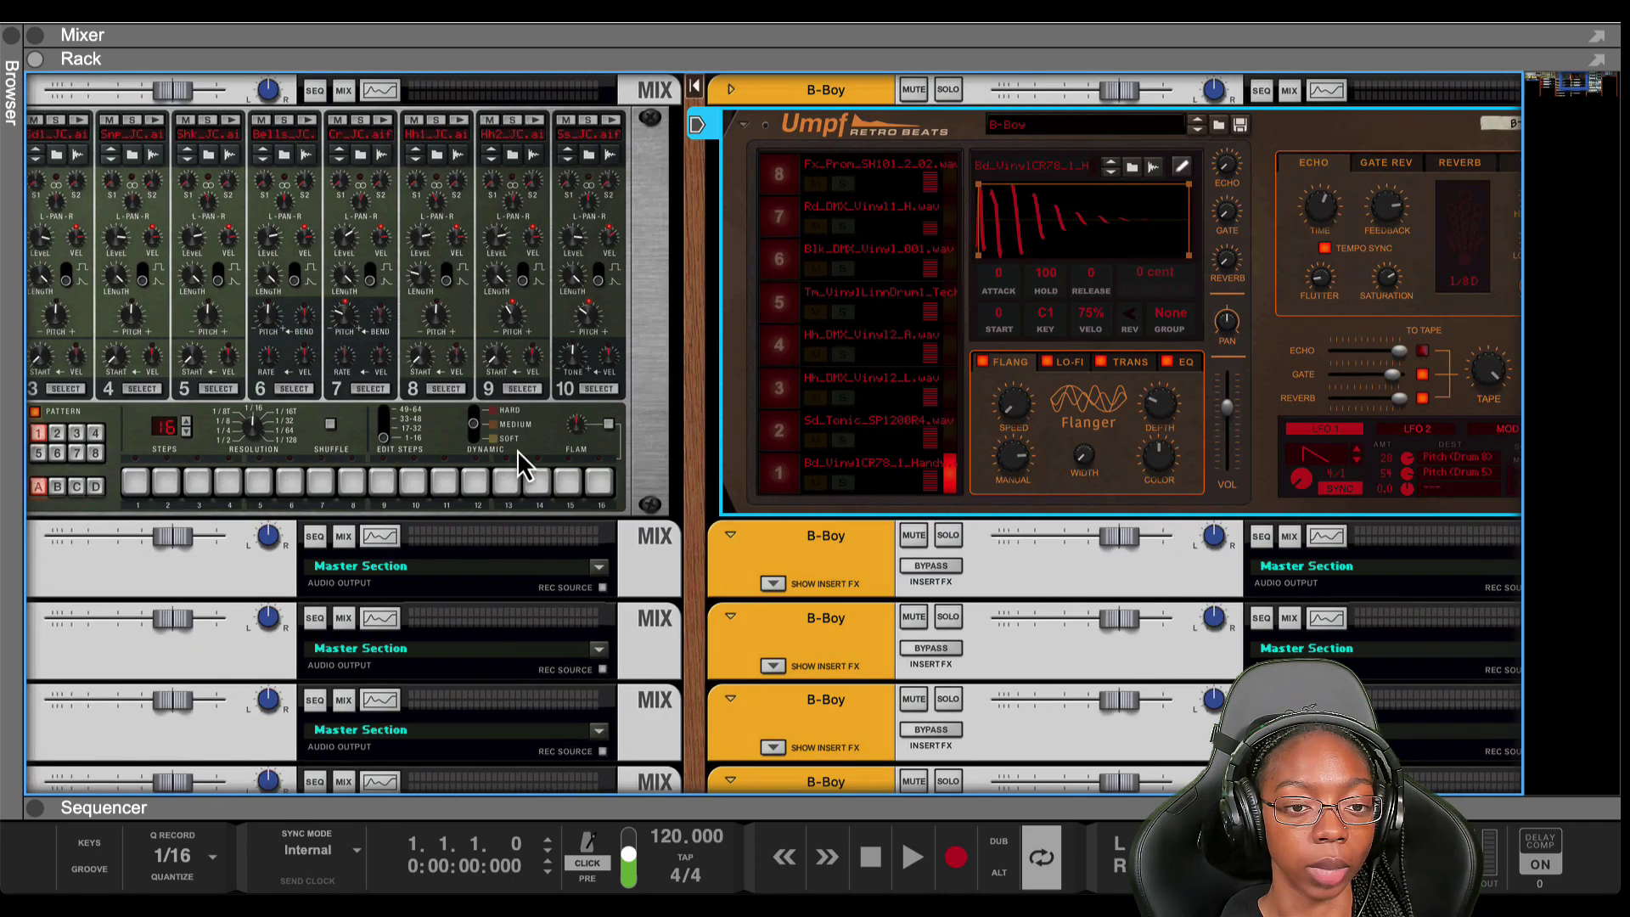
pyautogui.hscroll(-3, 517, 450)
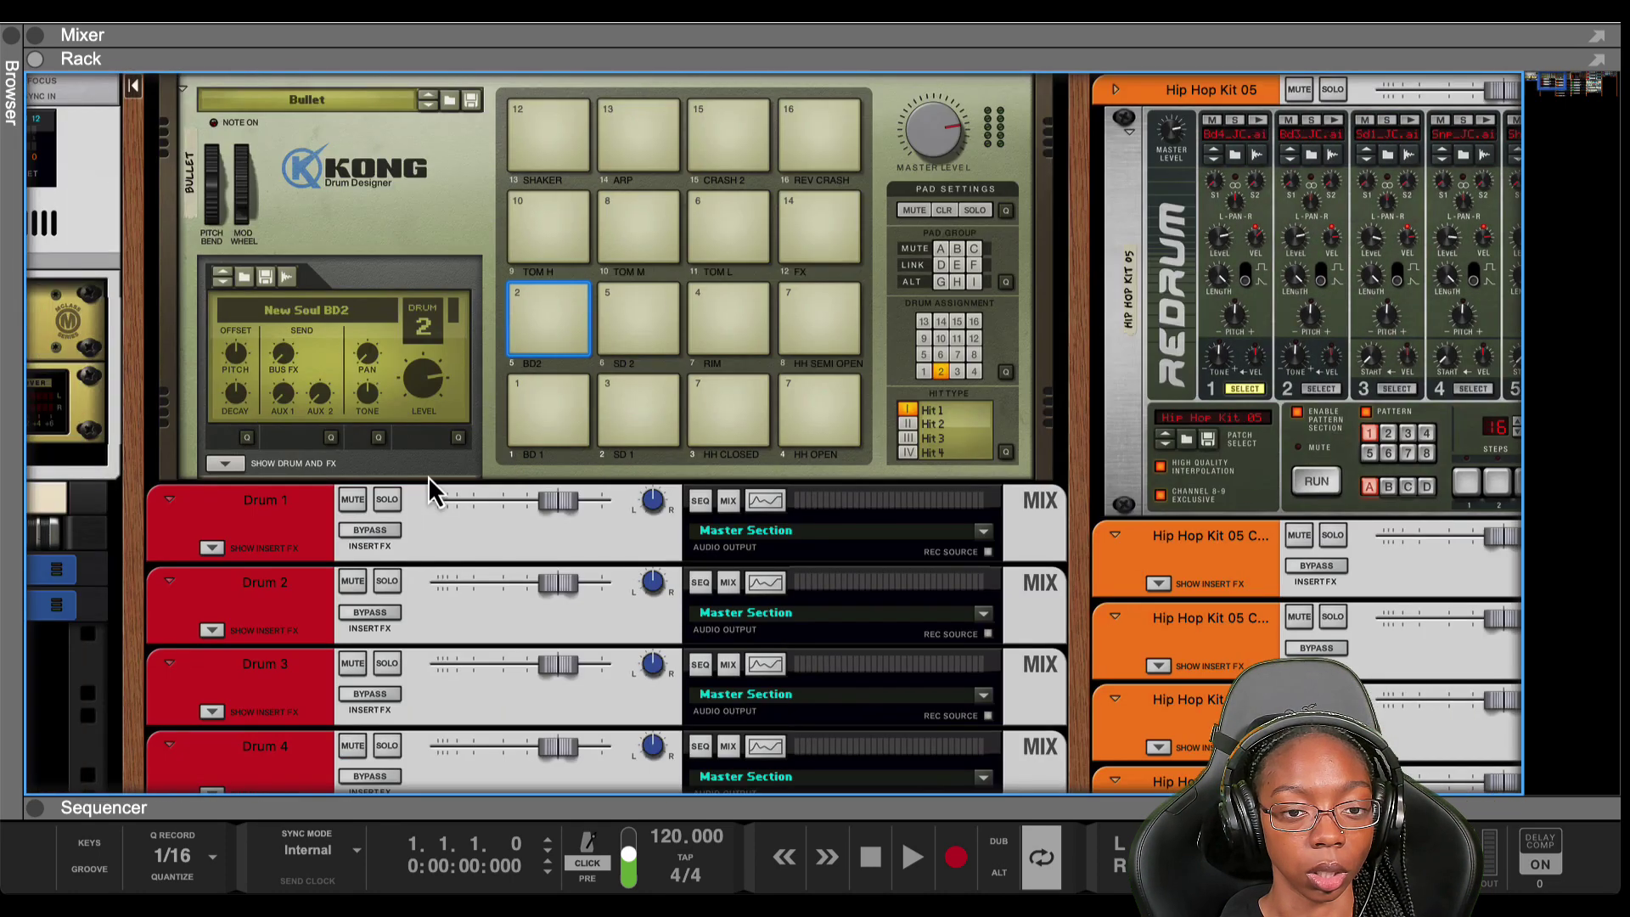
pyautogui.click(241, 465)
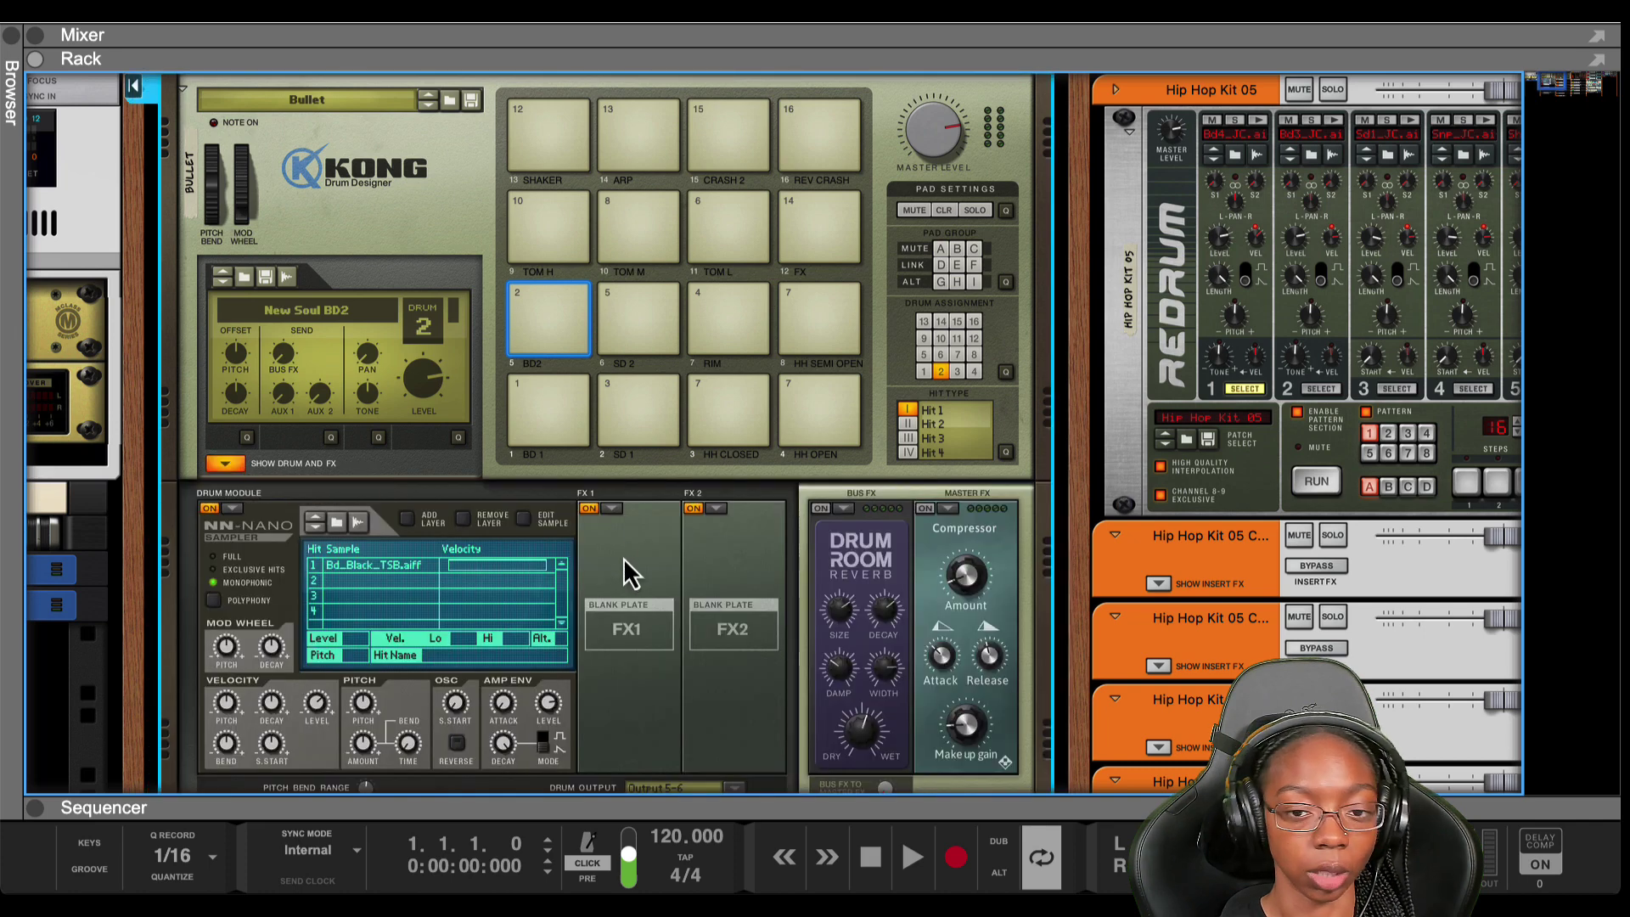
pyautogui.click(552, 423)
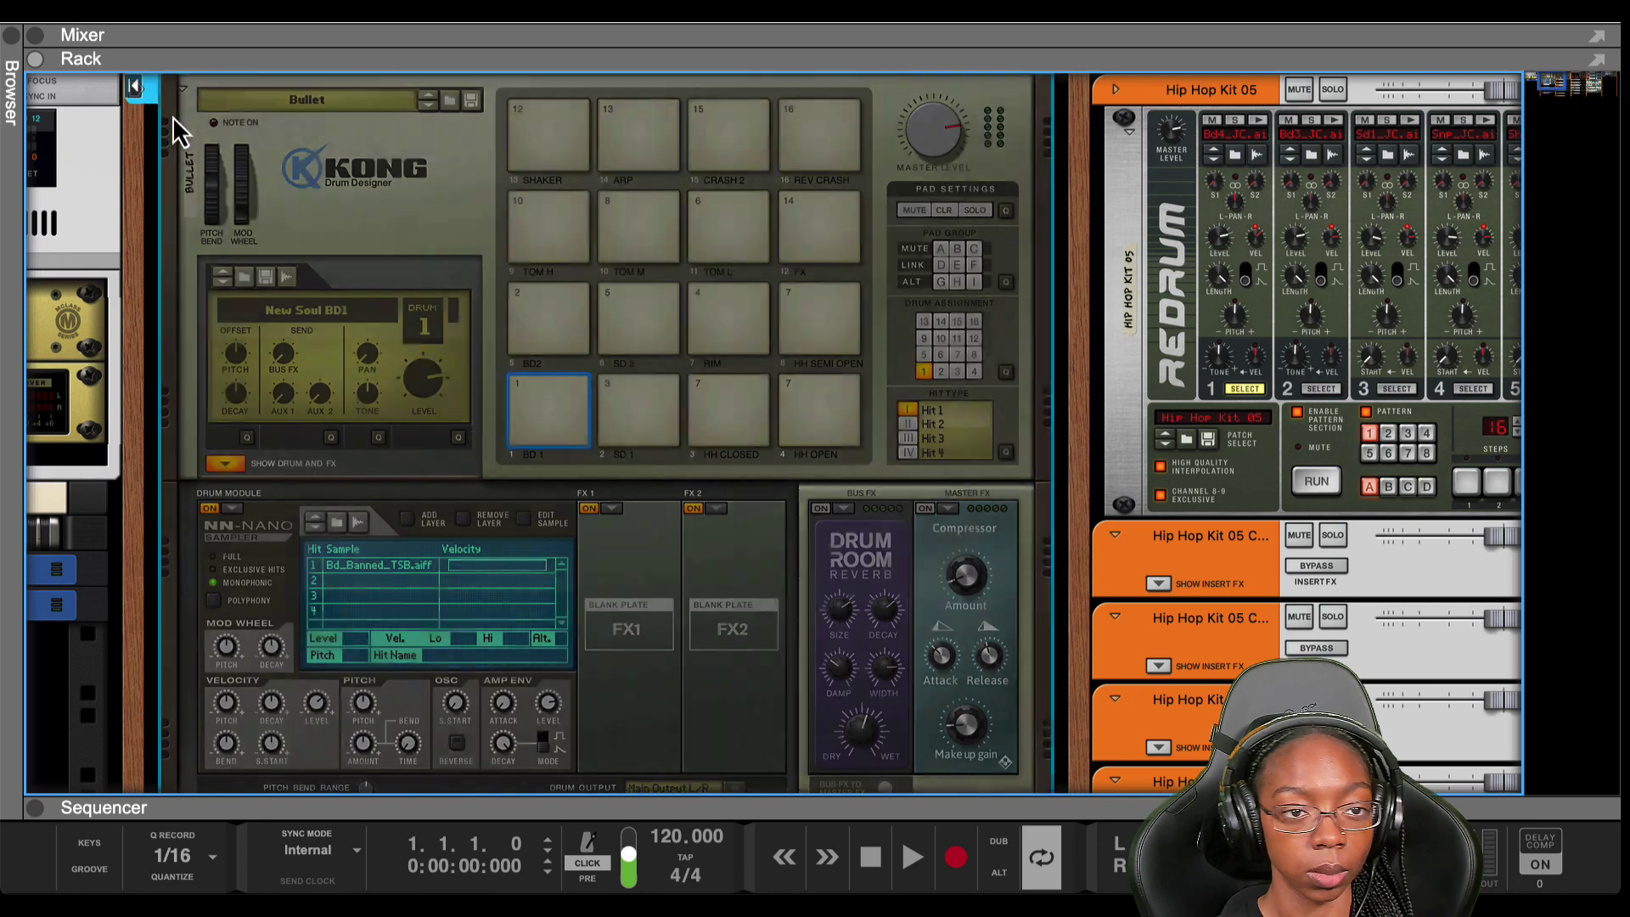
# - Load the Noise generator into the FX 1 slot of Kong's BD 1 drum
pyautogui.scroll(-1, 662, 747)
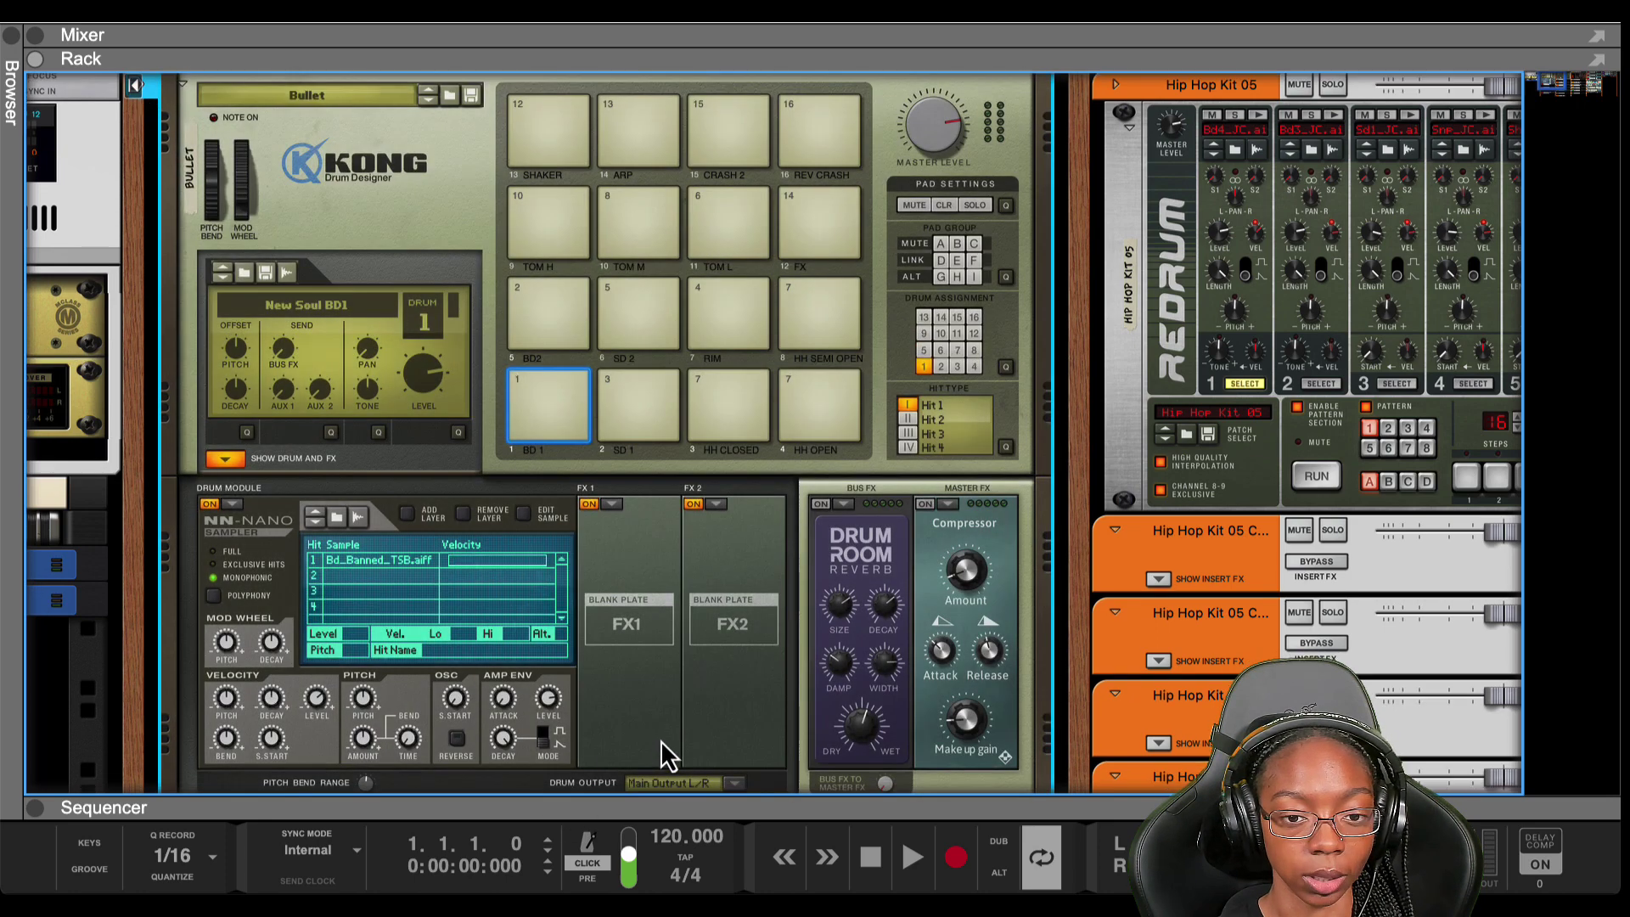
pyautogui.scroll(-1, 661, 741)
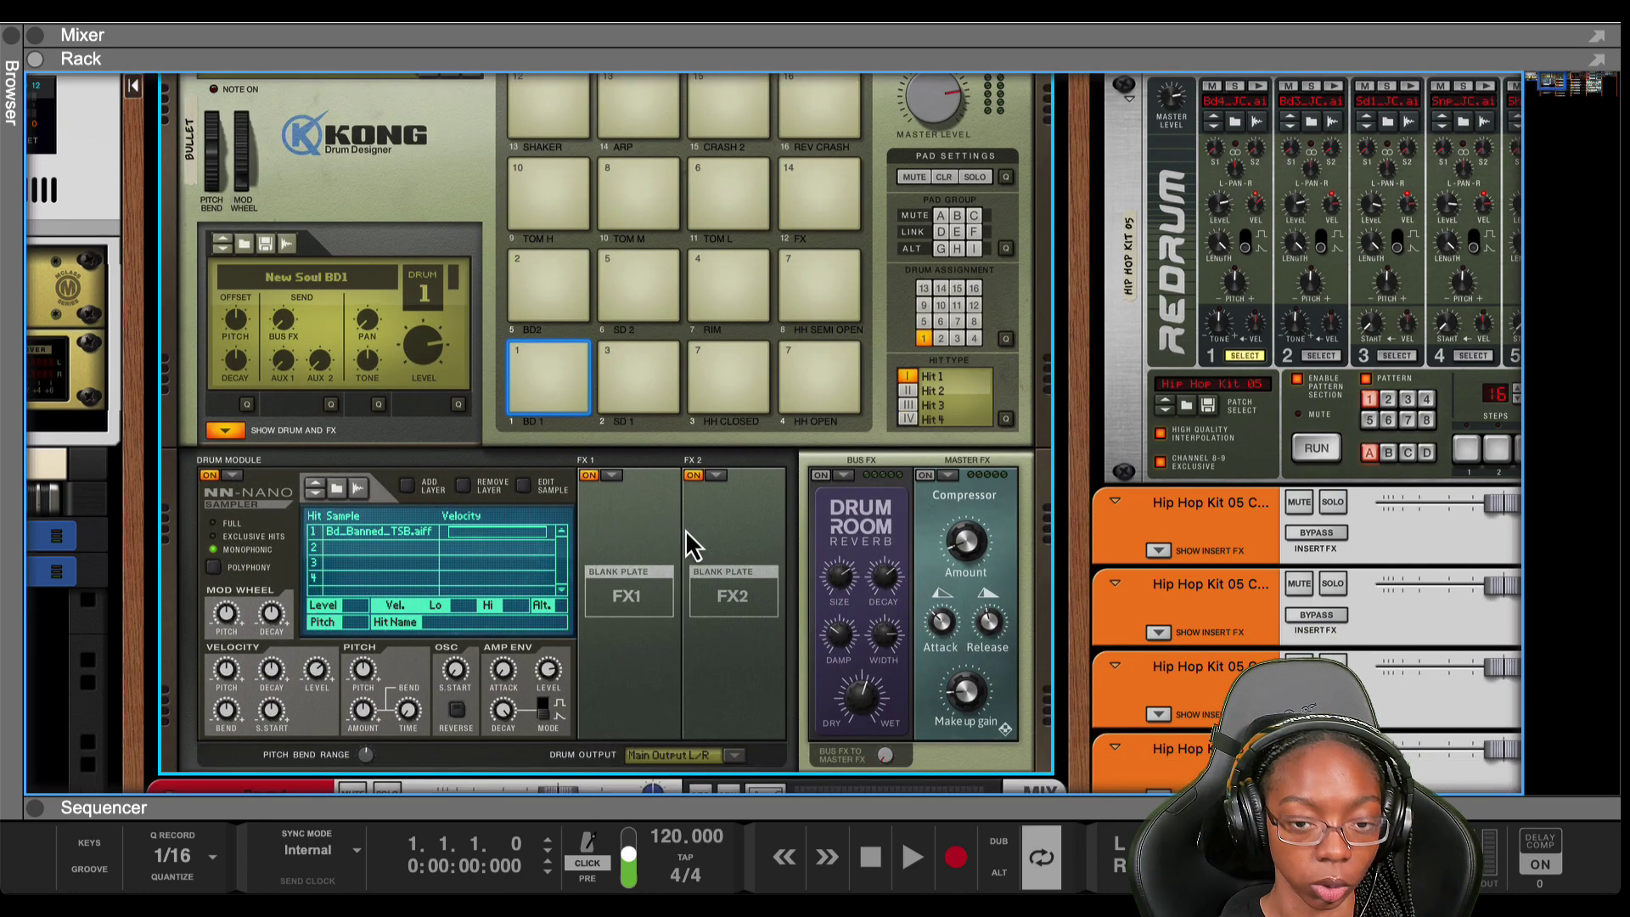
pyautogui.click(613, 476)
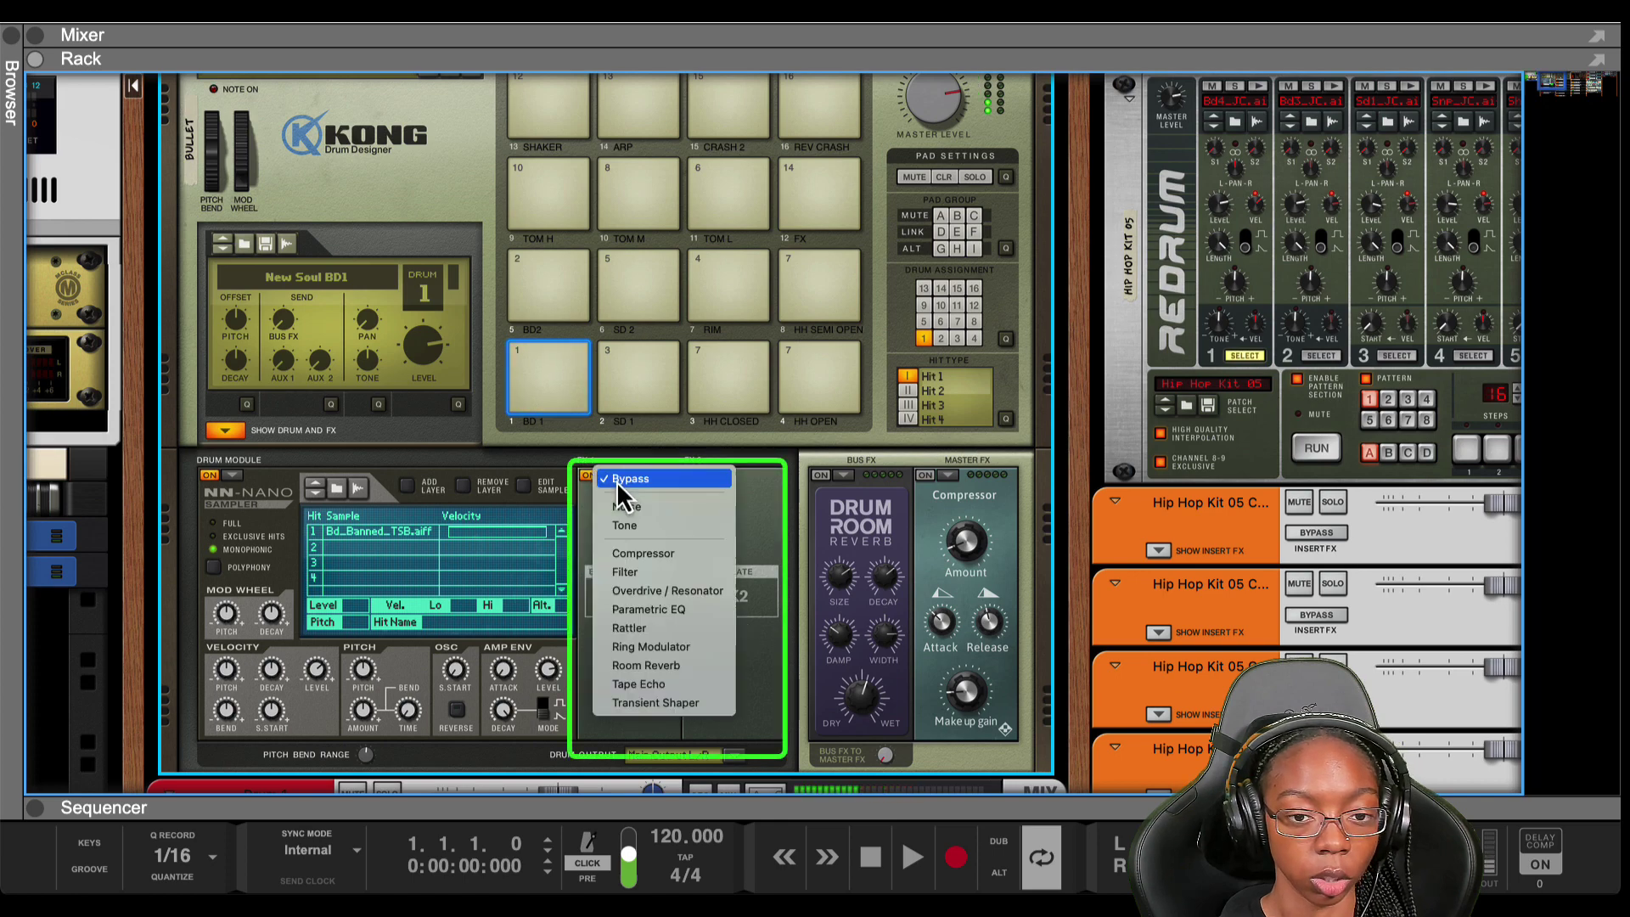
pyautogui.click(625, 507)
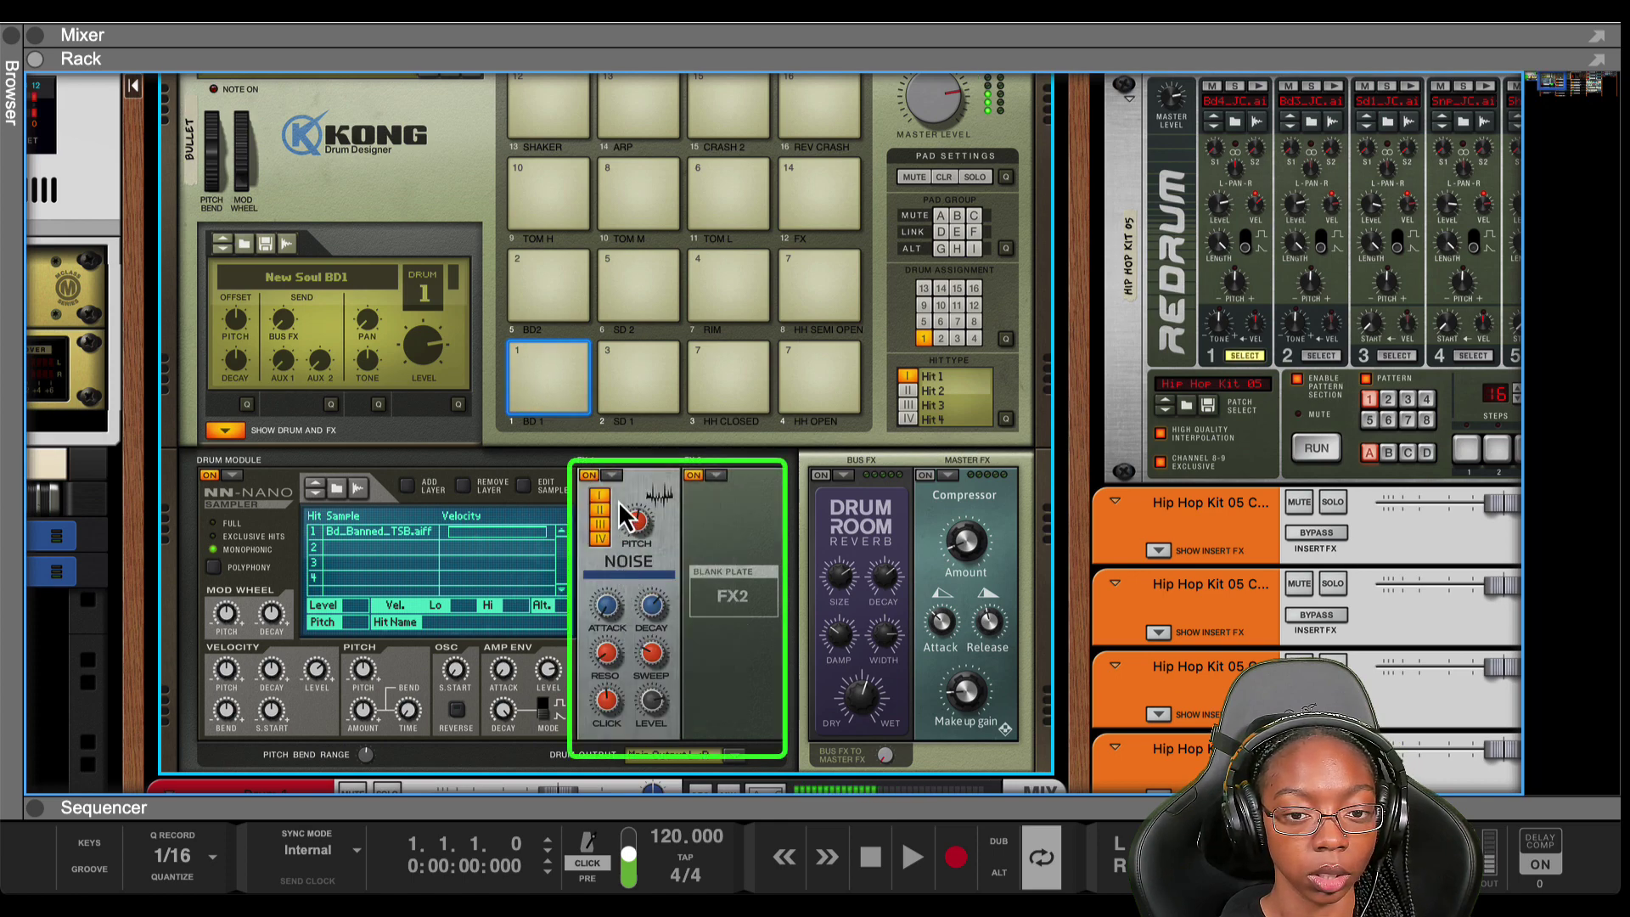
pyautogui.scroll(-1, 636, 662)
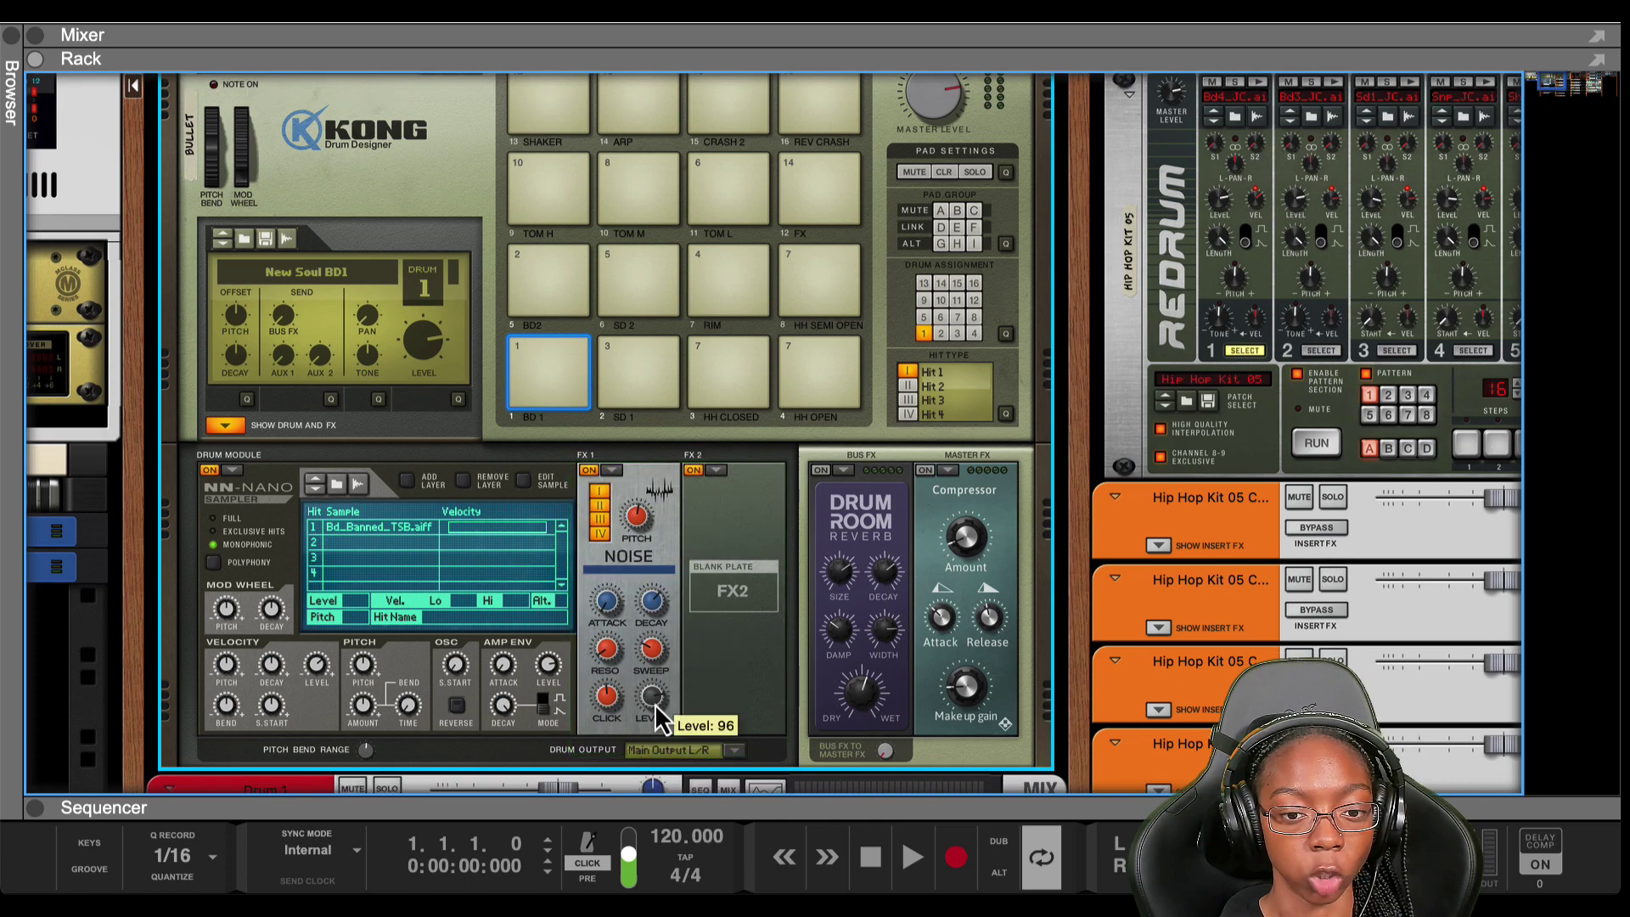
pyautogui.click(917, 608)
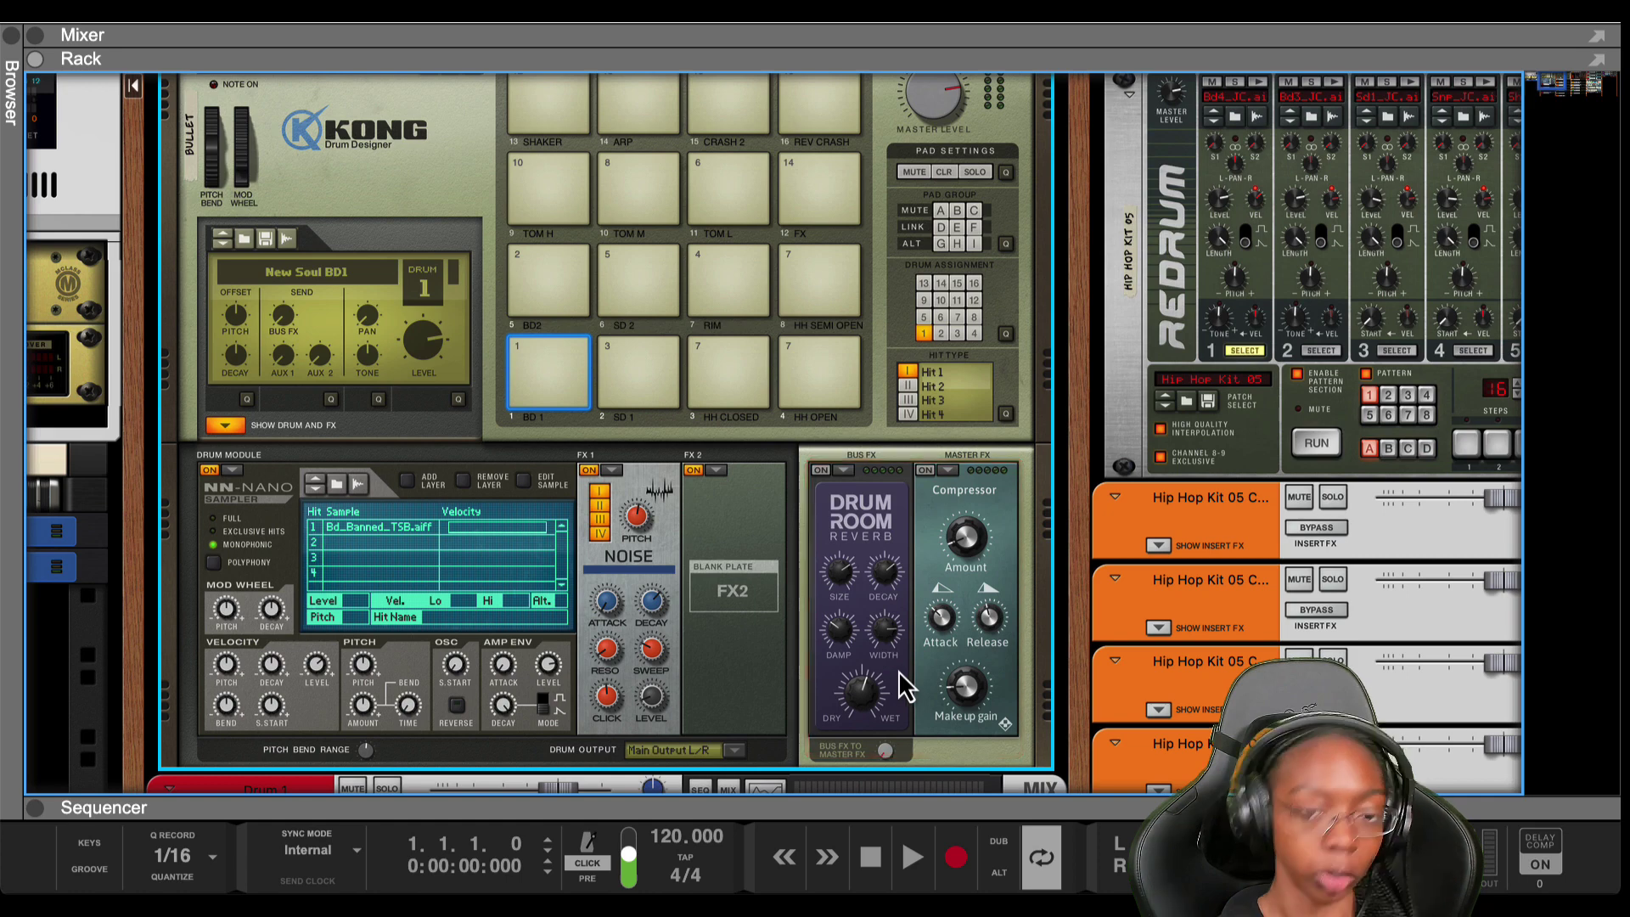
pyautogui.scroll(1, 898, 671)
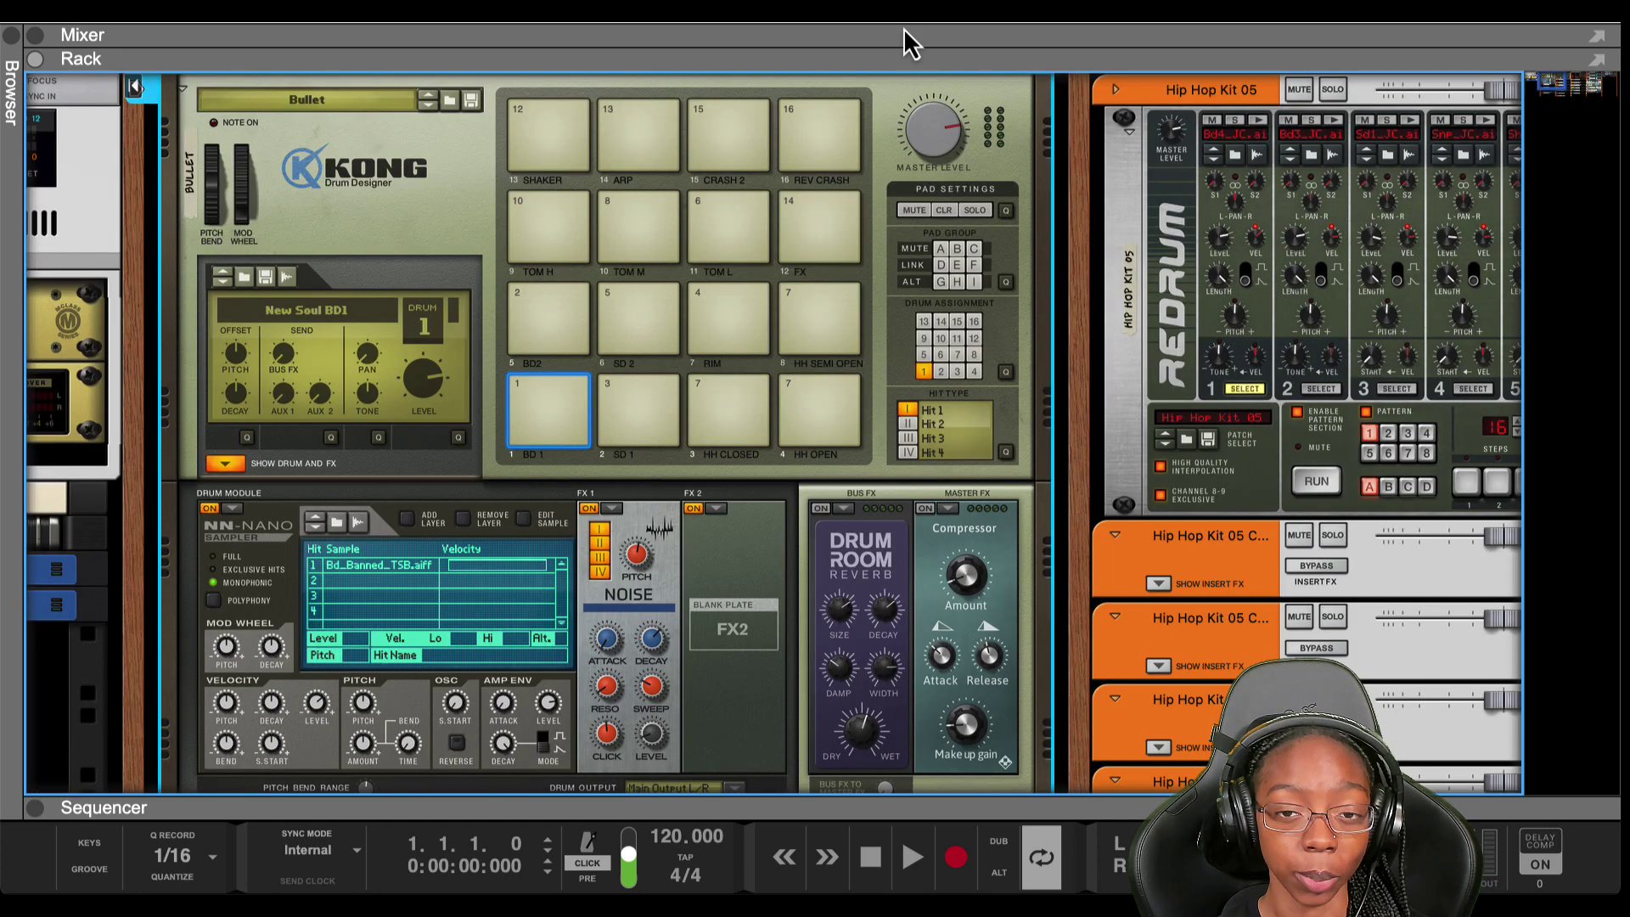